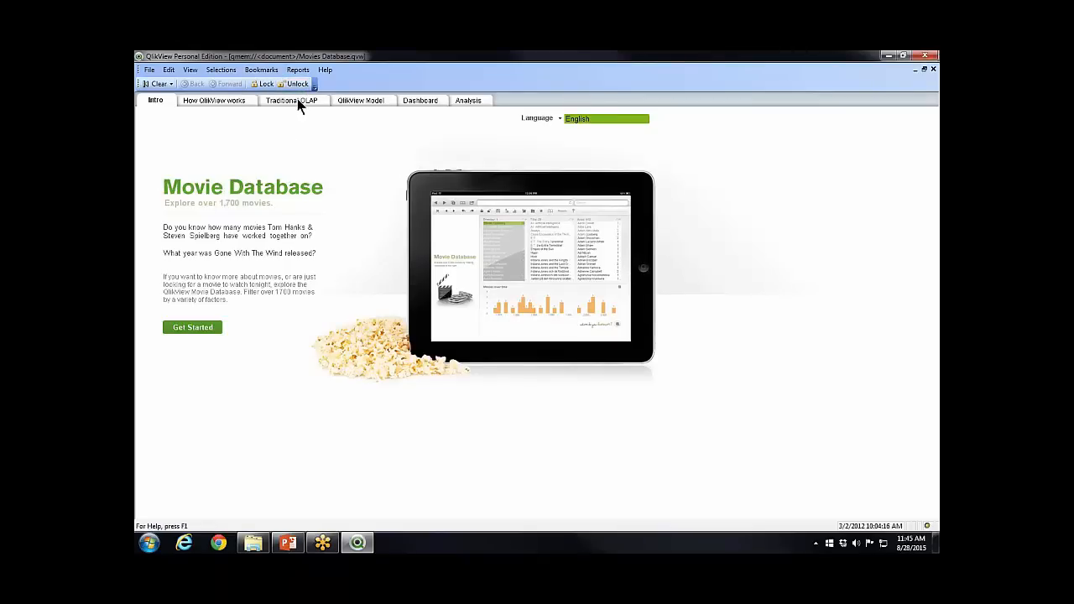
Open the Traditional OLAP sheet and examine its OLAP model diagram and the Director list
left_click(298, 102)
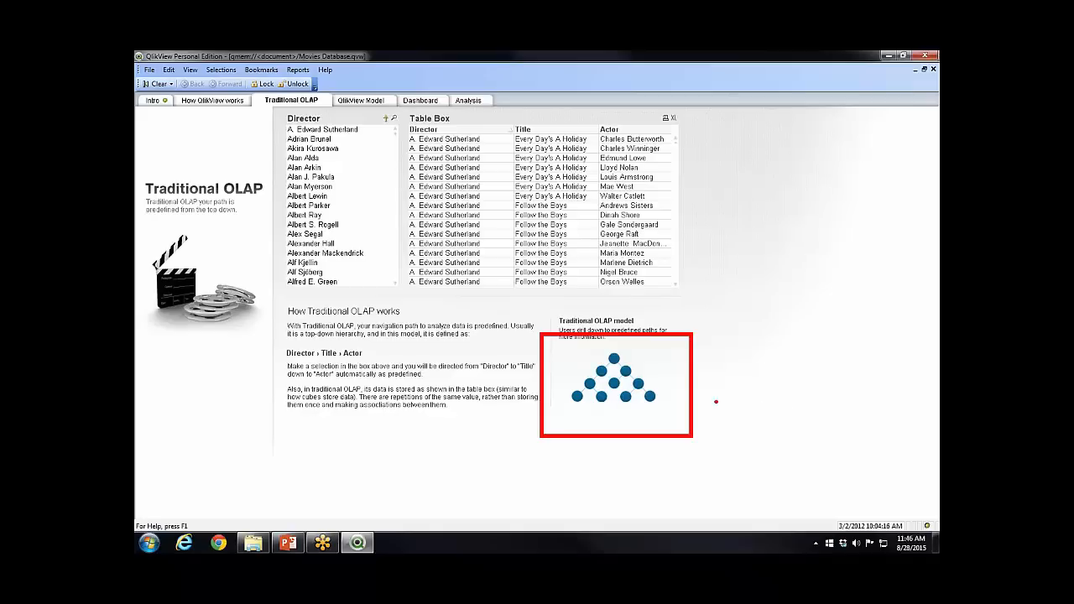
left_click_drag(661, 386, 635, 407)
left_click_drag(563, 381, 594, 406)
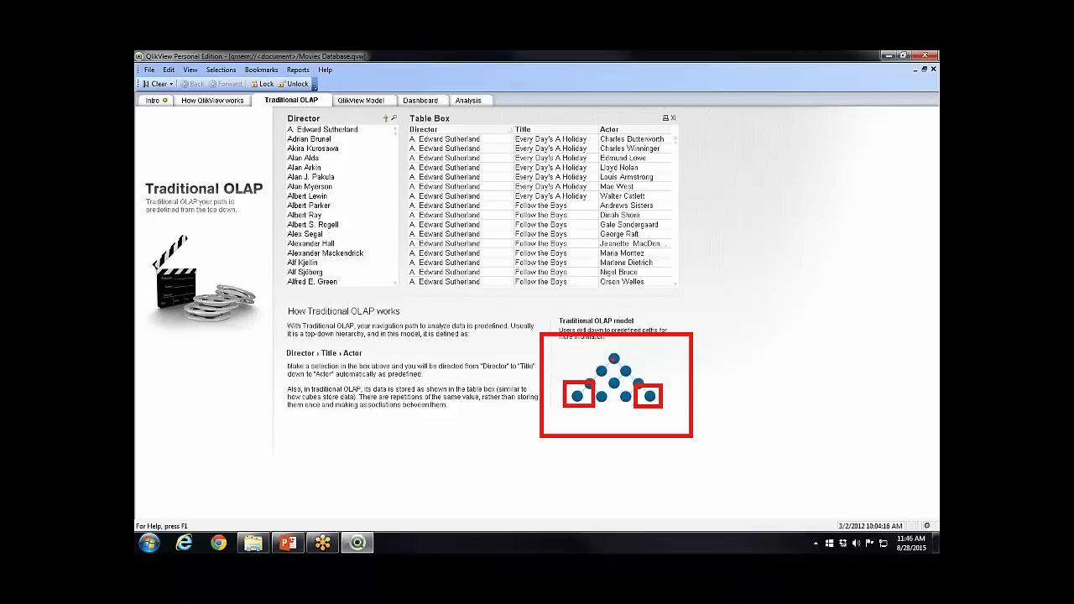
key("Escape")
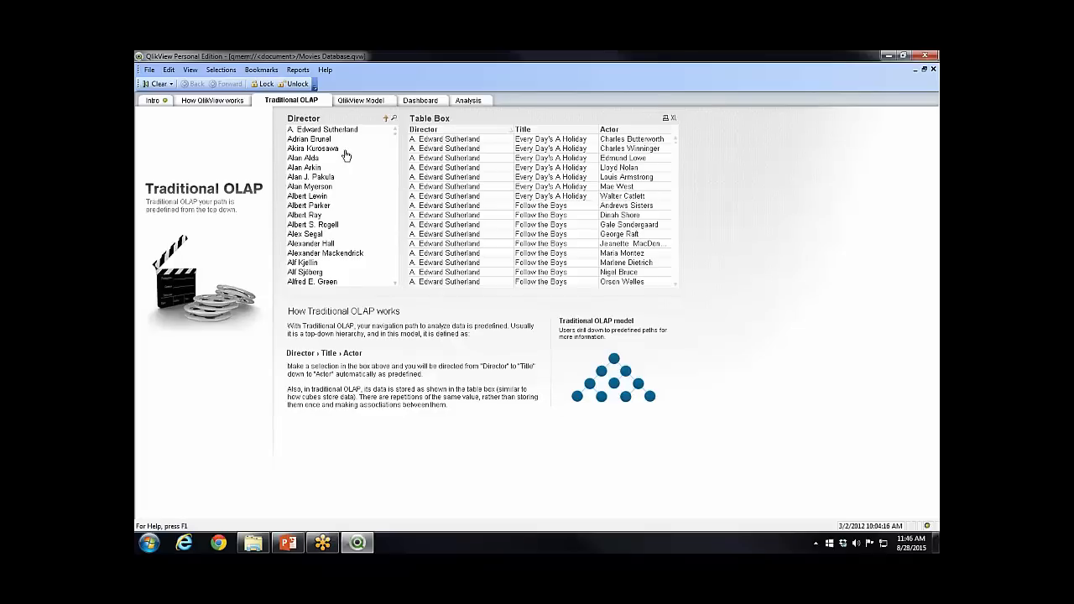
key("ctrl+2")
mouse_move(269, 112)
left_mouse_down()
mouse_move(307, 149)
mouse_move(409, 307)
left_mouse_up()
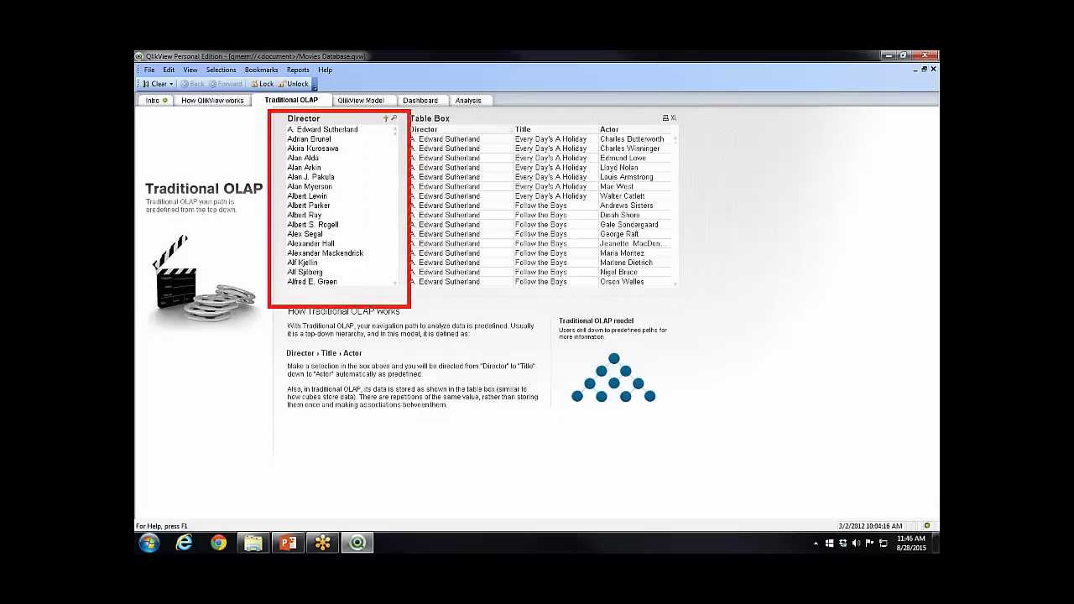
key("Escape")
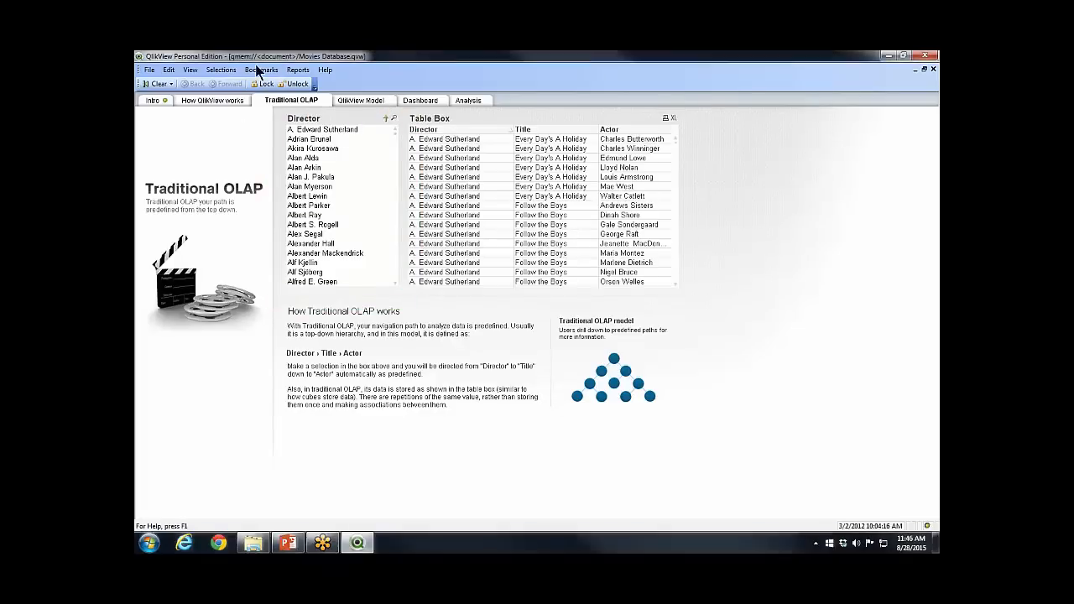
Search the directors for "steven" and drill down through Steven Spielberg and Raiders of the Lost Ark to the actor Harrison Ford
left_click(393, 118)
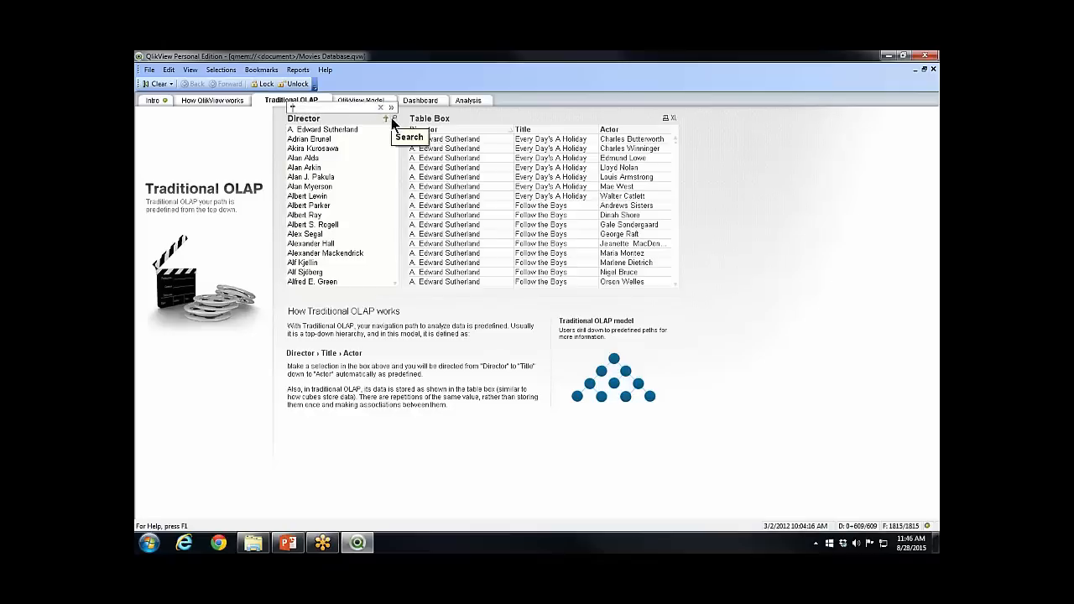
type("steven")
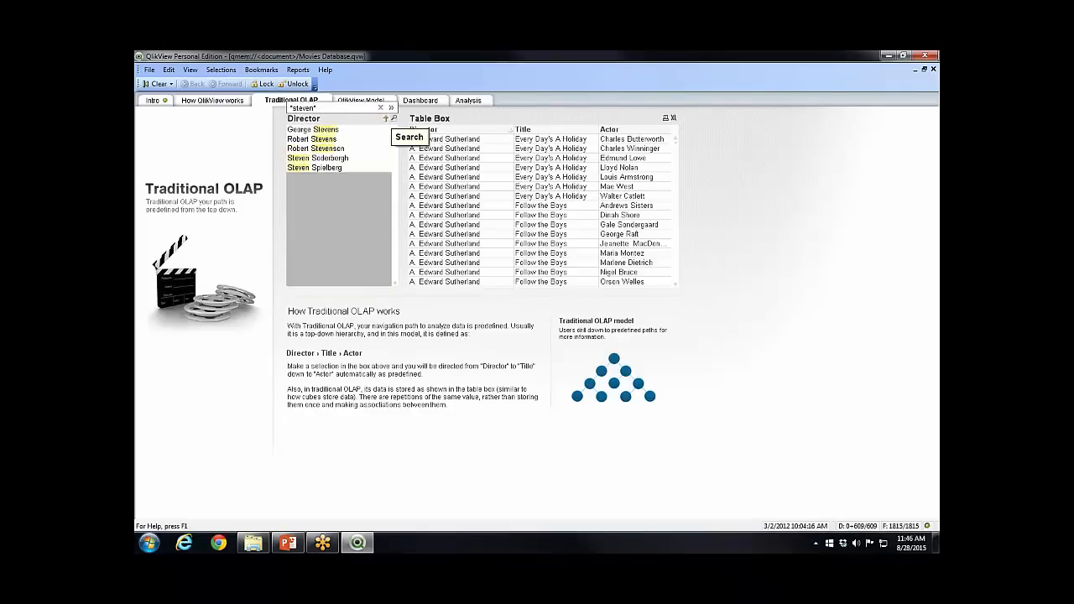
left_click(327, 168)
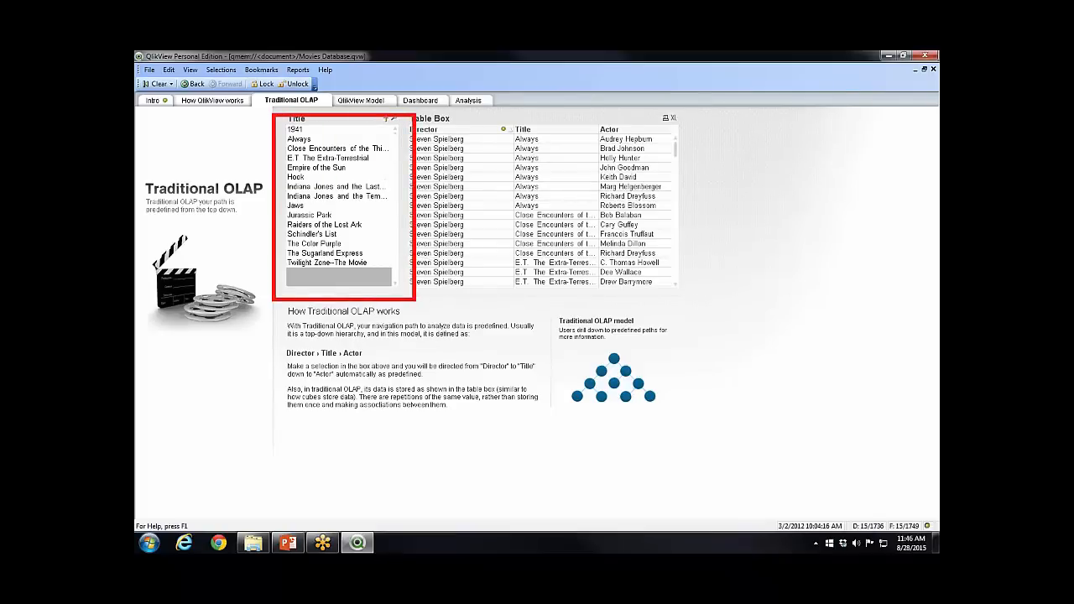
left_click(327, 225)
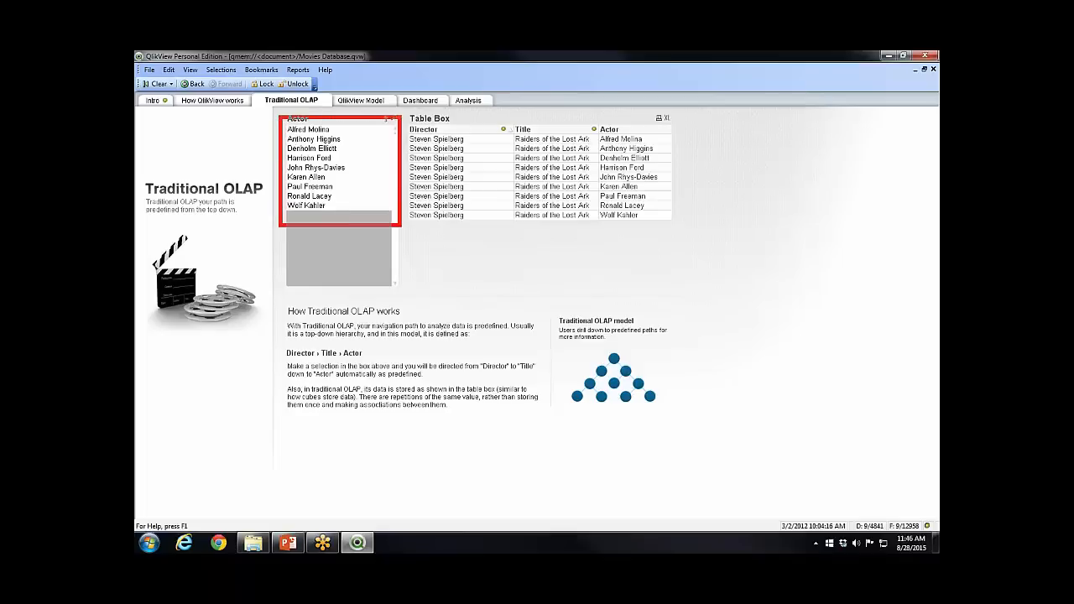
left_click(307, 157)
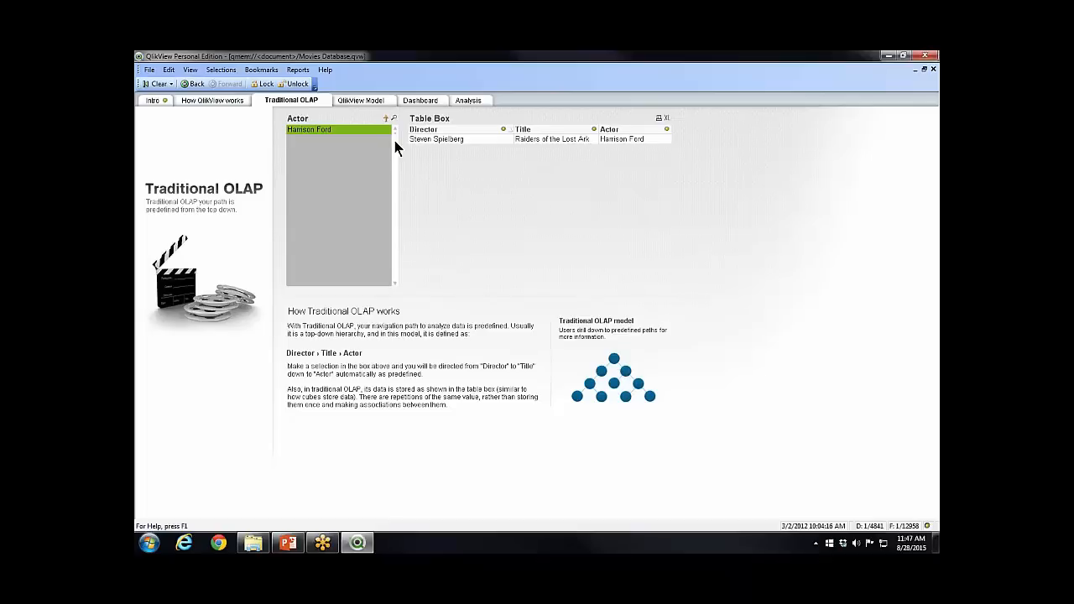
Clear all selections and, on the QlikView Model sheet, select director Steven Spielberg, title Raiders of the Lost Ark and actor Harrison Ford
left_click(156, 83)
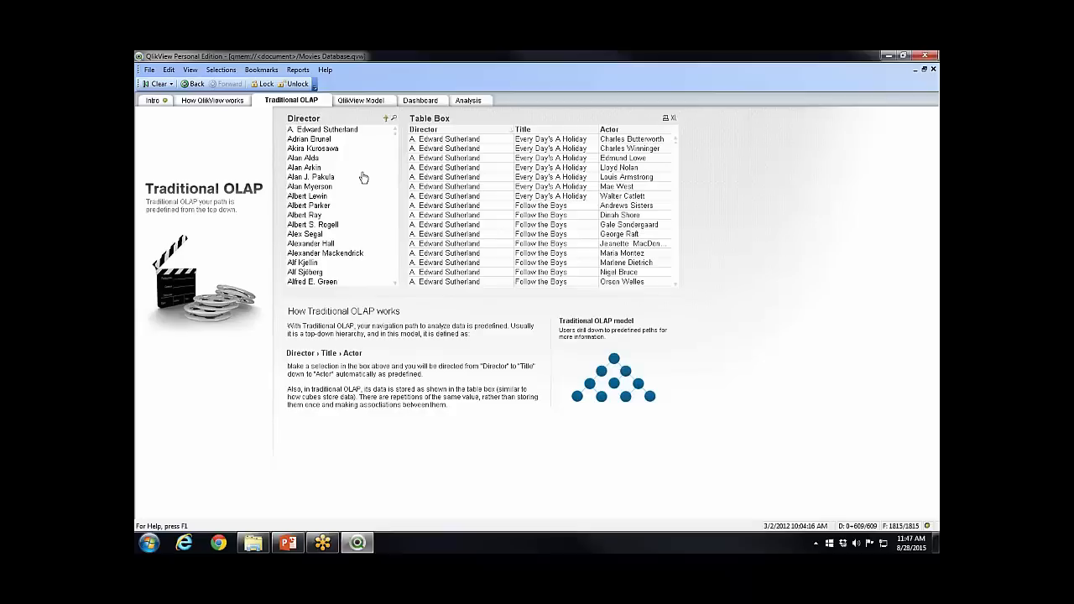
left_click(352, 97)
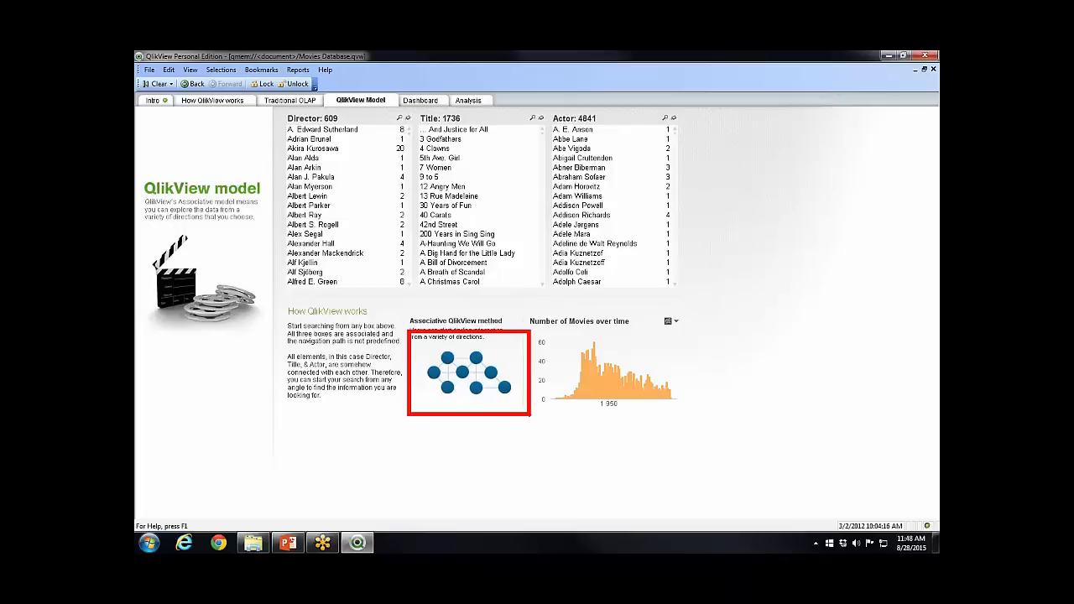
left_click(399, 120)
type("stev*")
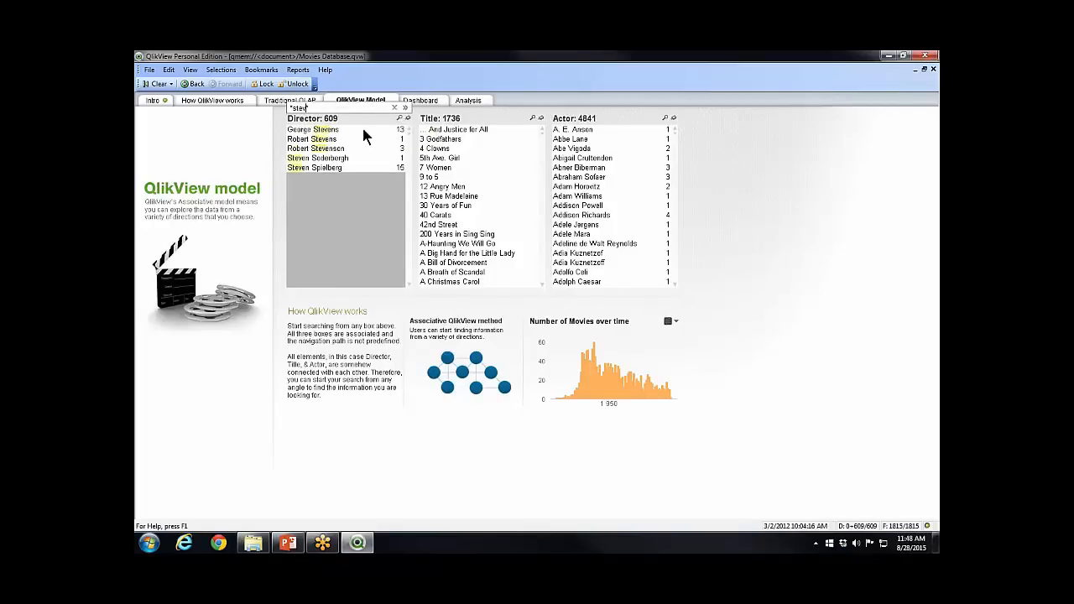
left_click(331, 168)
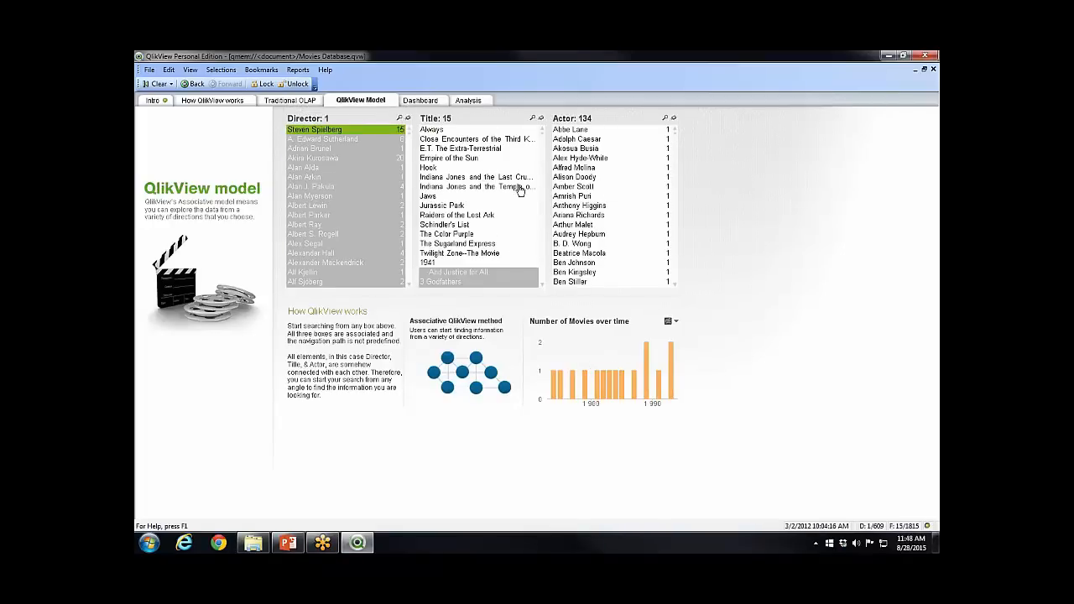
left_click(453, 216)
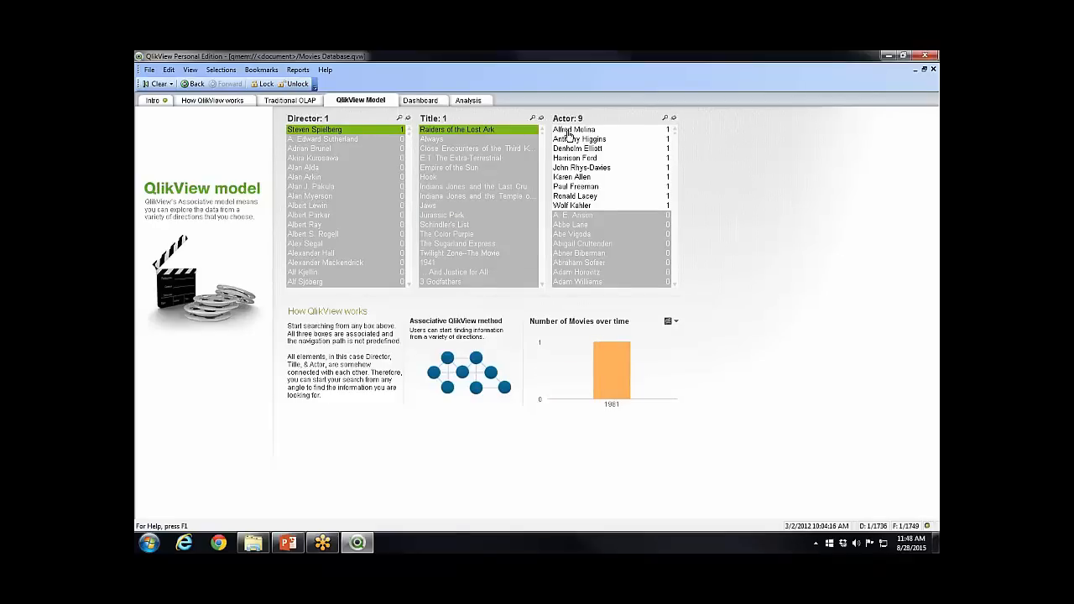
left_click(587, 158)
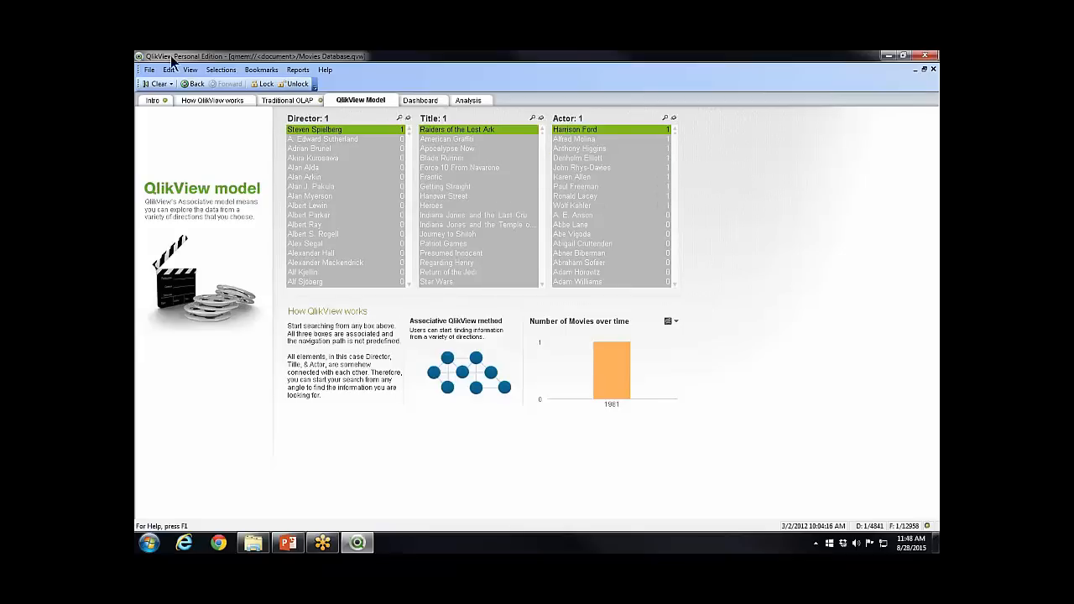
Clear the selections and make the same choices starting from actor Harrison Ford, followed by Raiders of the Lost Ark and Steven Spielberg
left_click(156, 84)
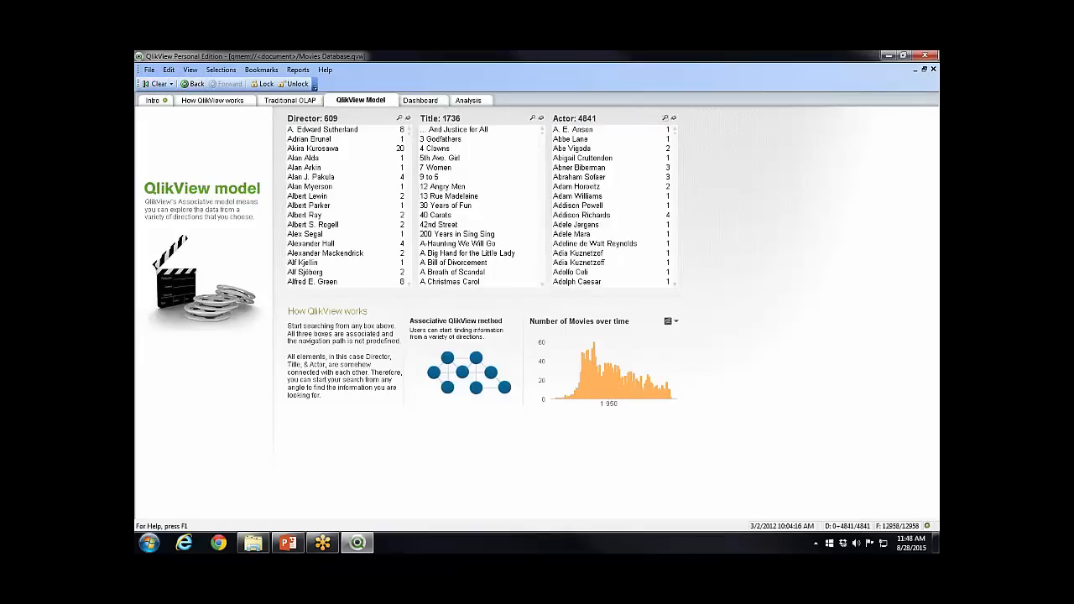
left_click(664, 118)
type("harris*")
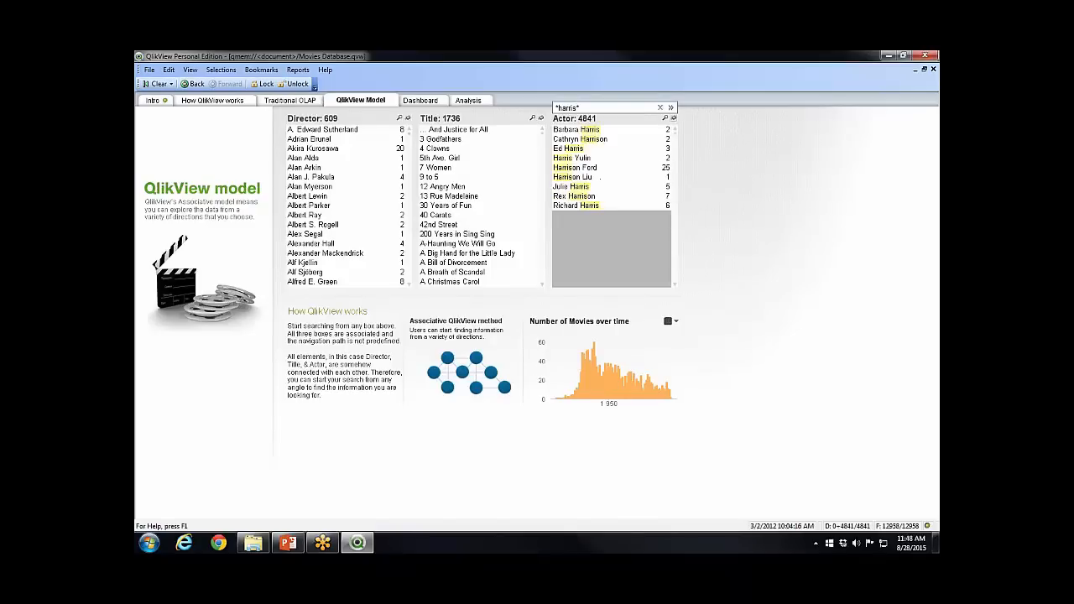
left_click(591, 168)
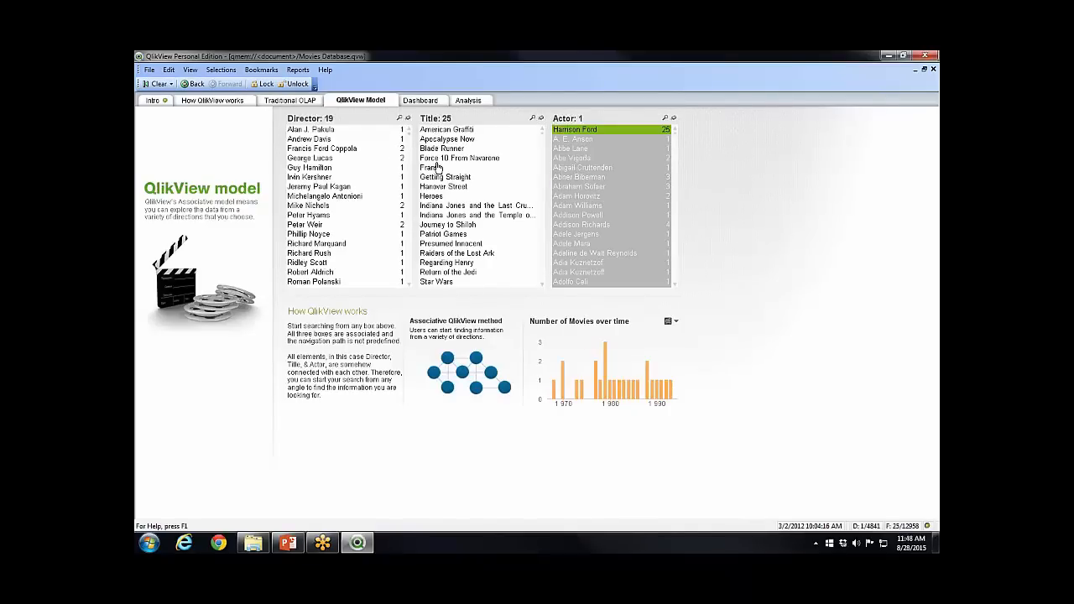
left_click_drag(413, 124, 551, 302)
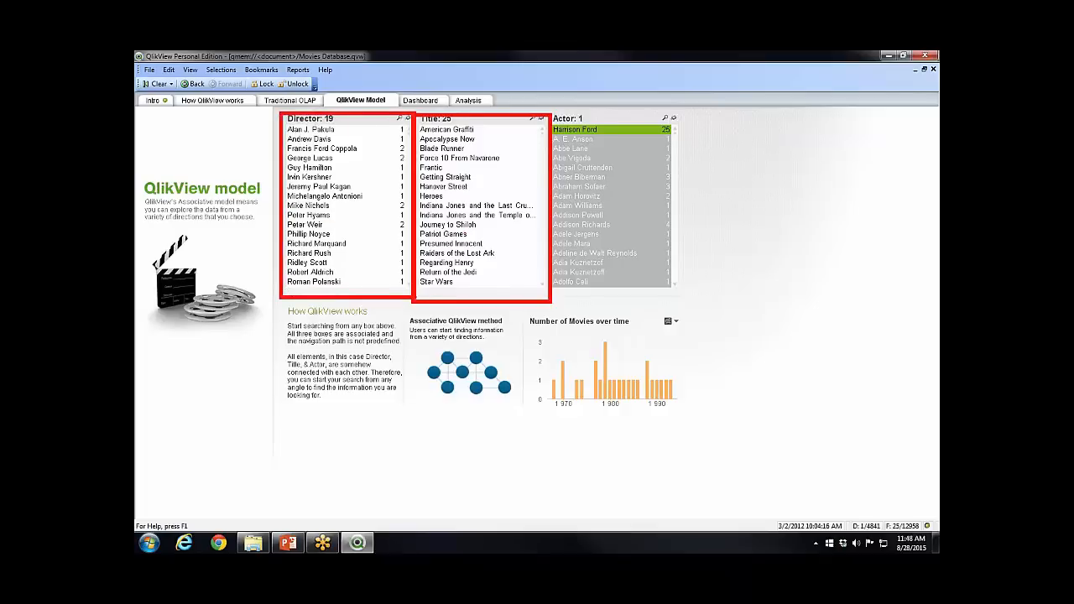
key("Escape")
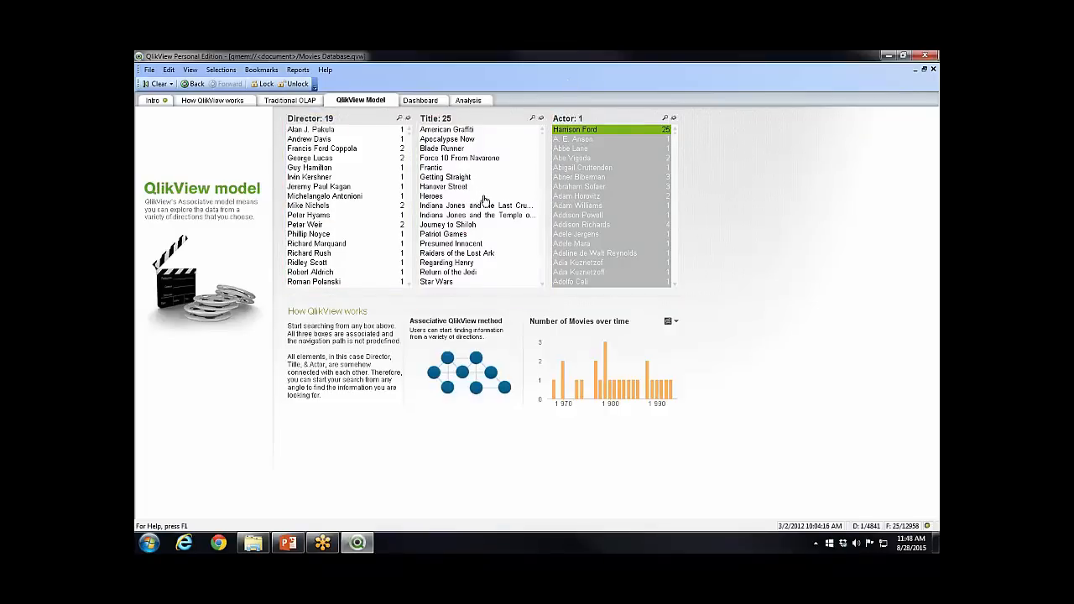
left_click(460, 253)
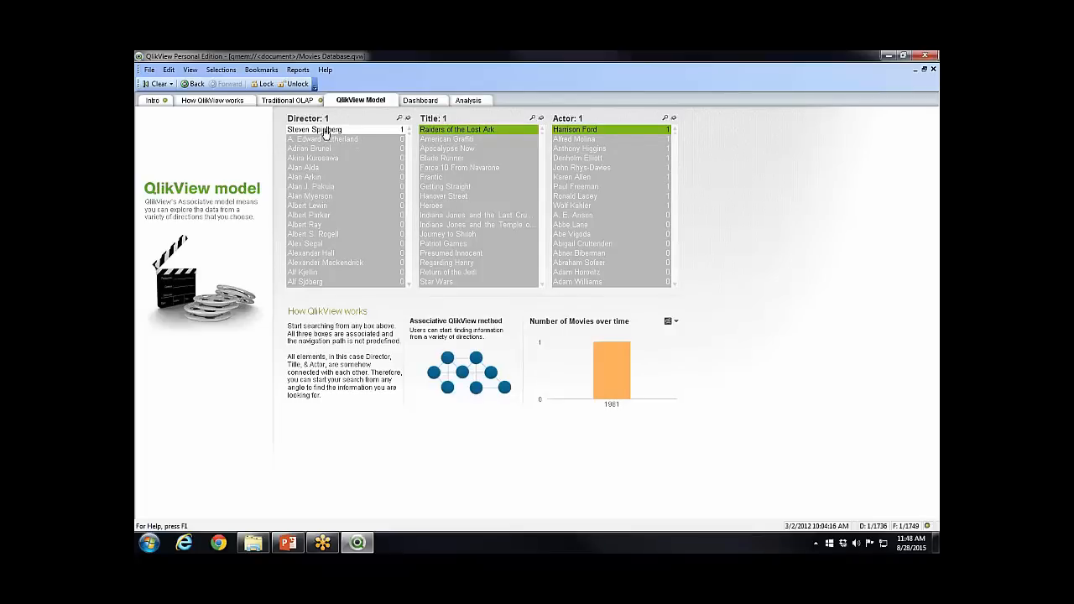
left_click(322, 132)
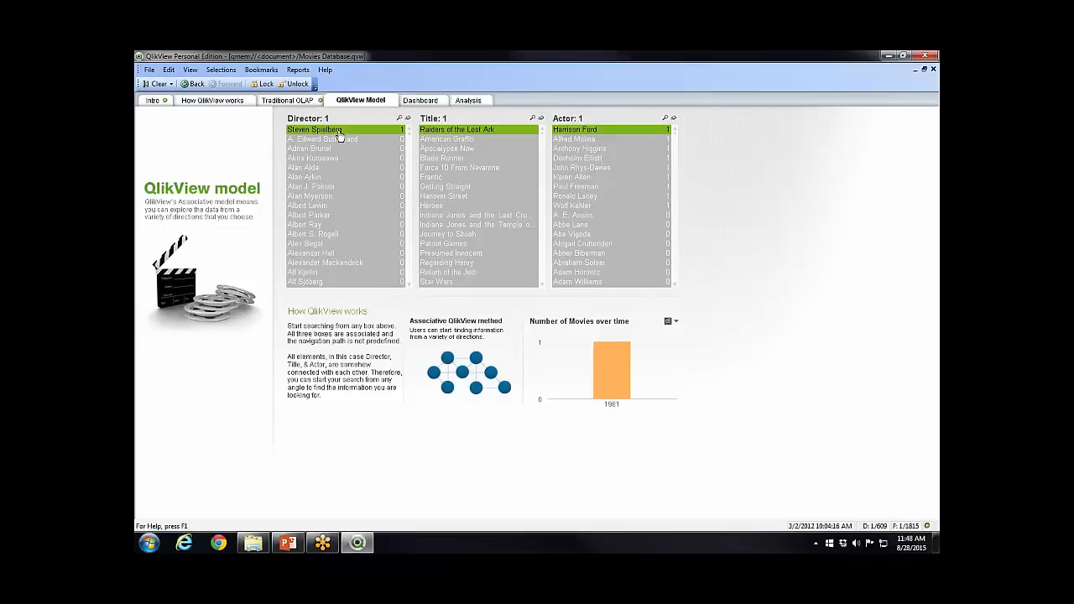
Clear all selections and cycle the Number of Movies over time chart through its area and table views back to bars
left_click(159, 85)
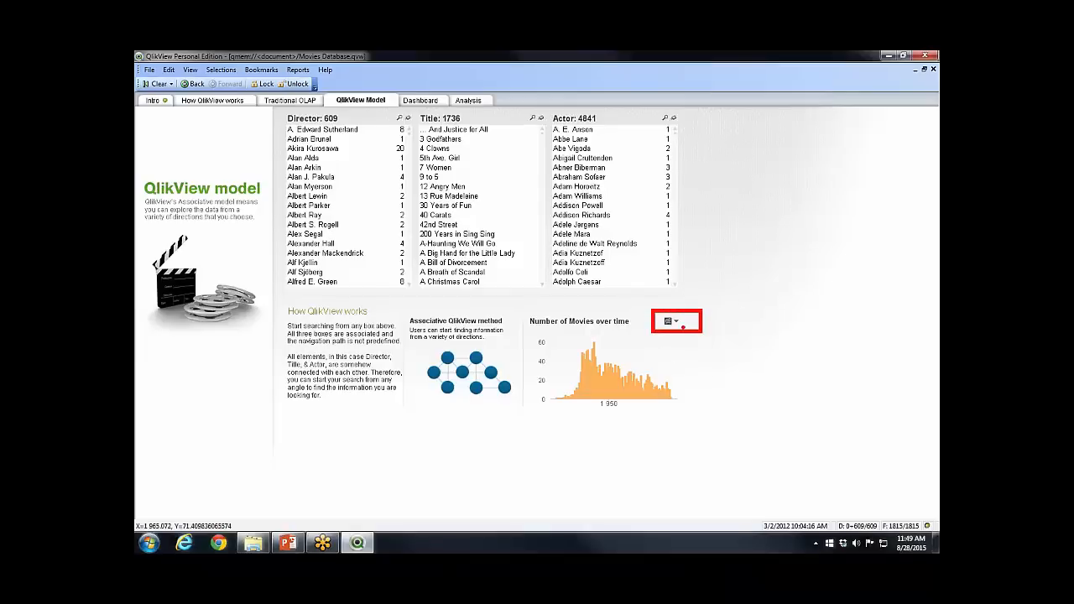
left_click(668, 322)
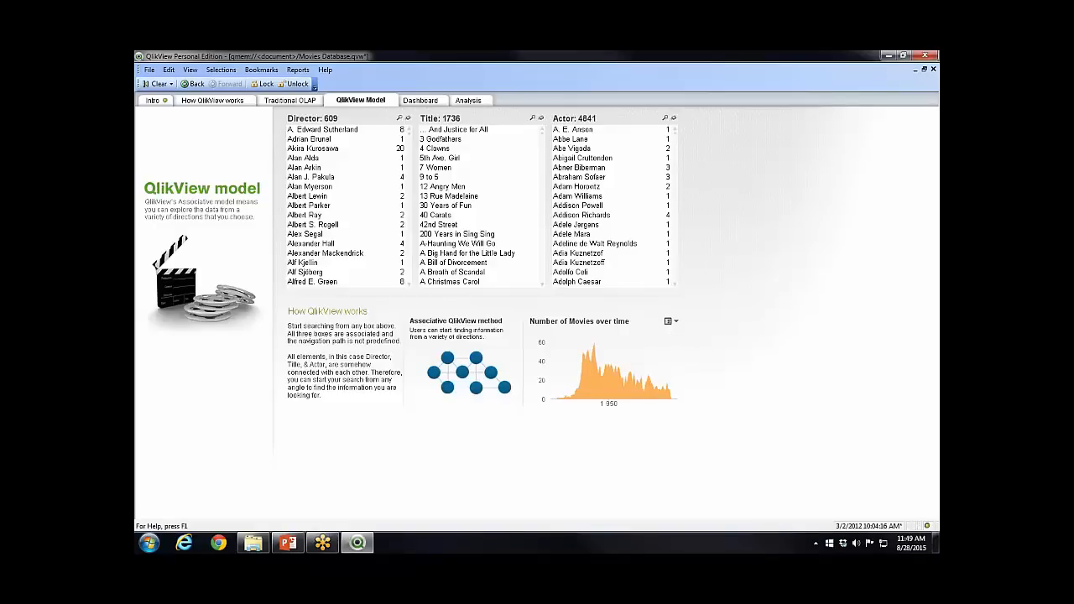
left_click(668, 323)
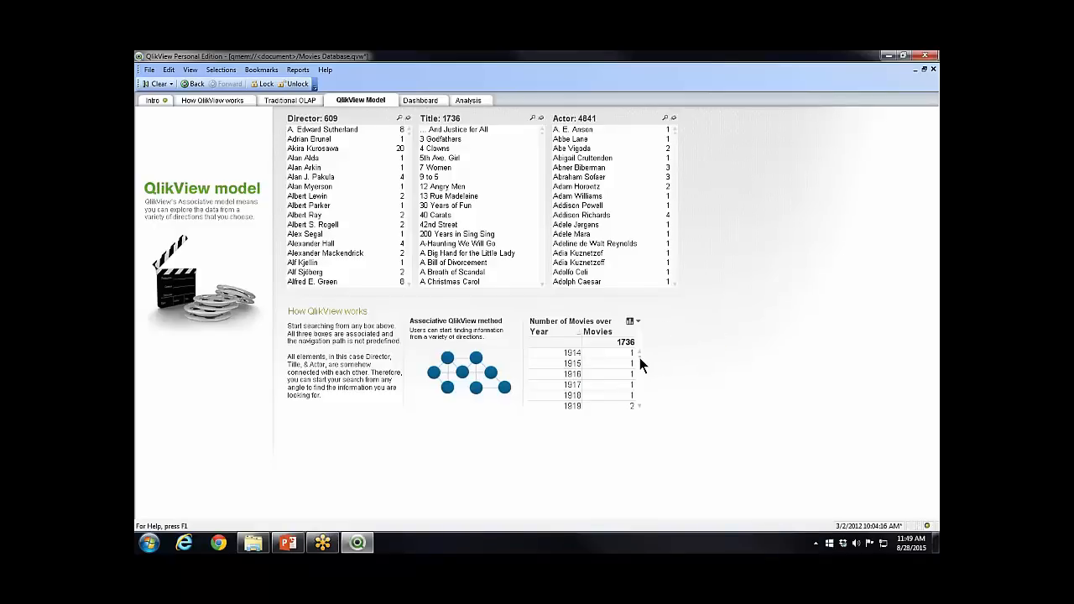
mouse_move(639, 357)
left_mouse_down()
mouse_move(638, 385)
mouse_move(633, 346)
left_mouse_up()
left_click(629, 323)
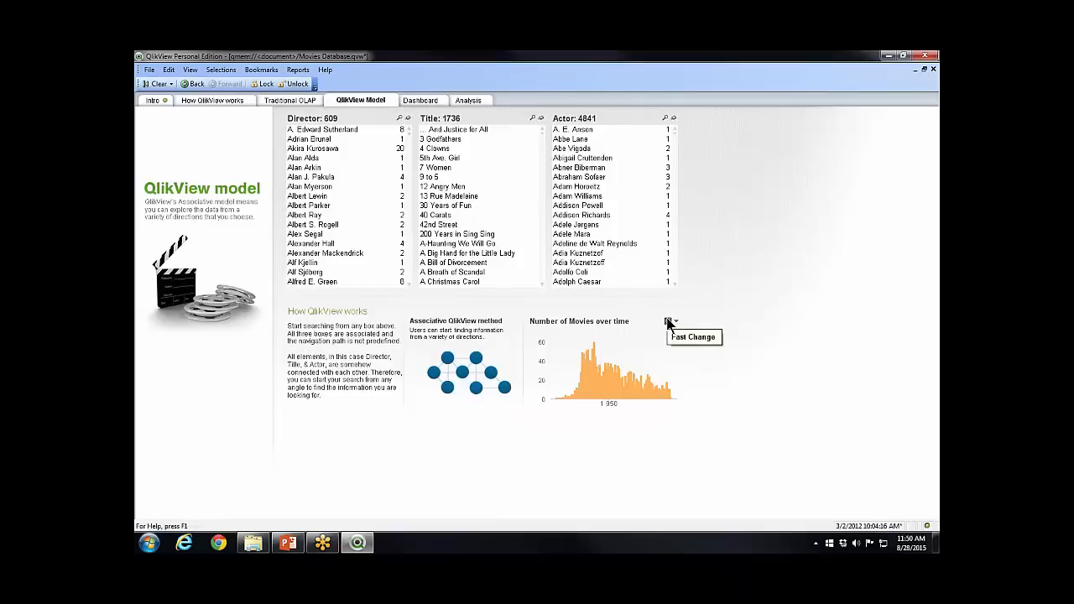
Open the Dashboard sheet and filter it to director Steven Spielberg by searching the directors for "steve"
left_click(419, 101)
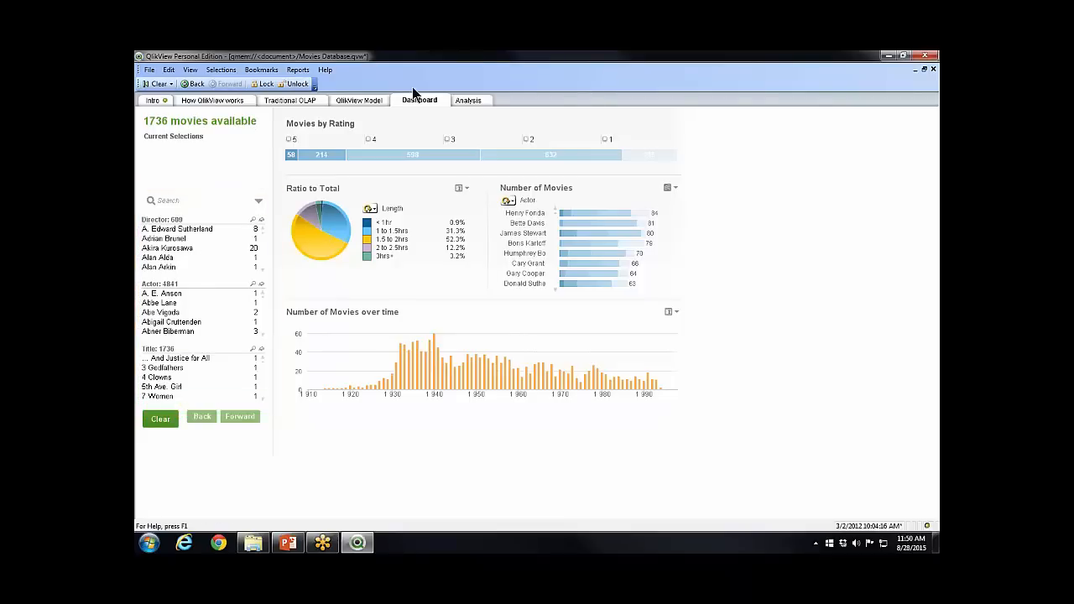
left_click(358, 99)
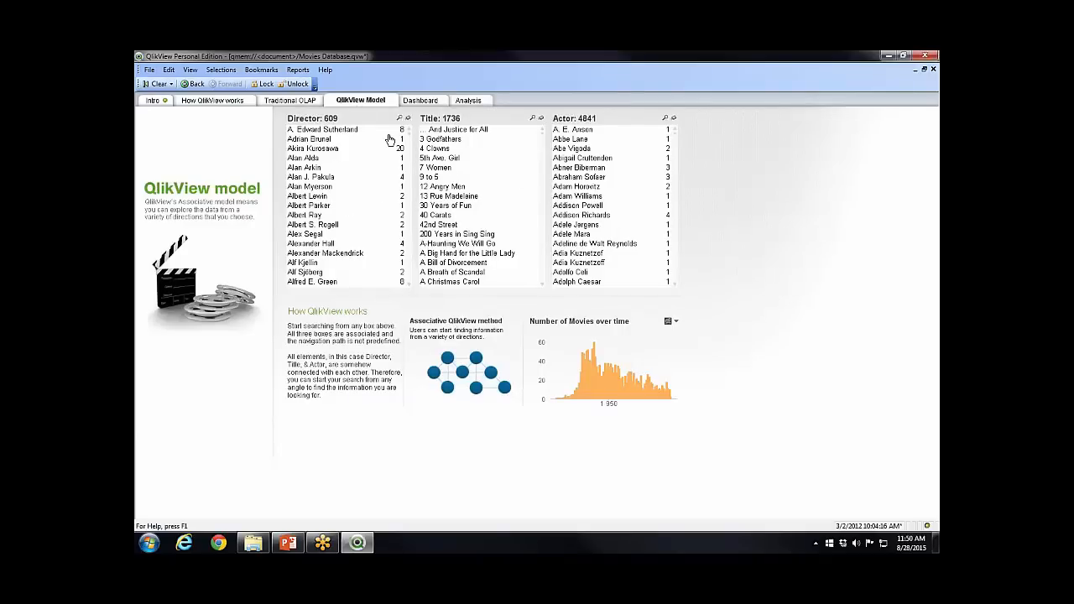
left_click(421, 99)
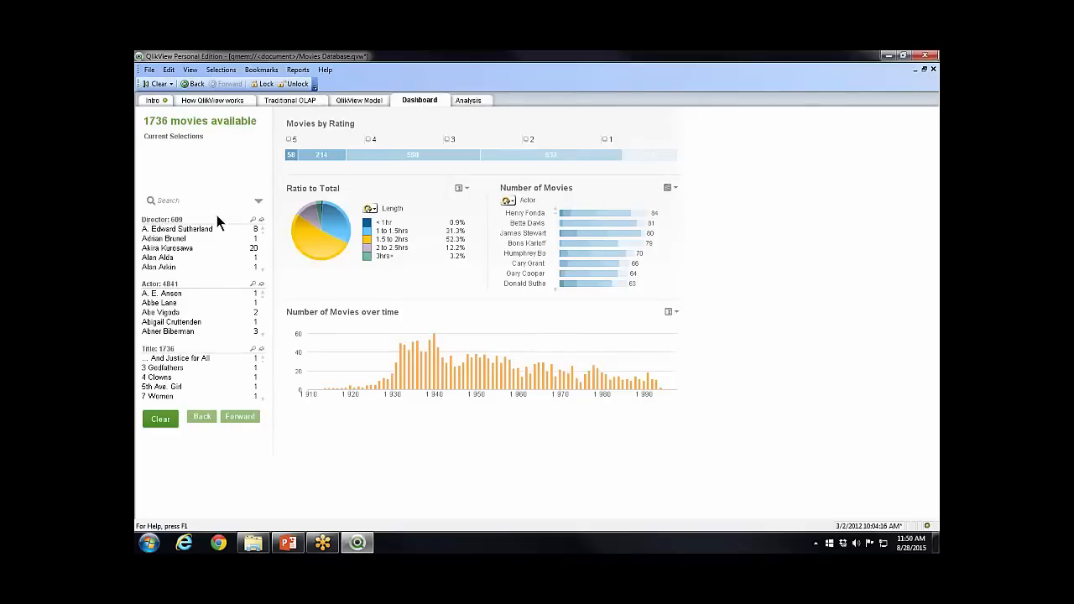
left_click(252, 222)
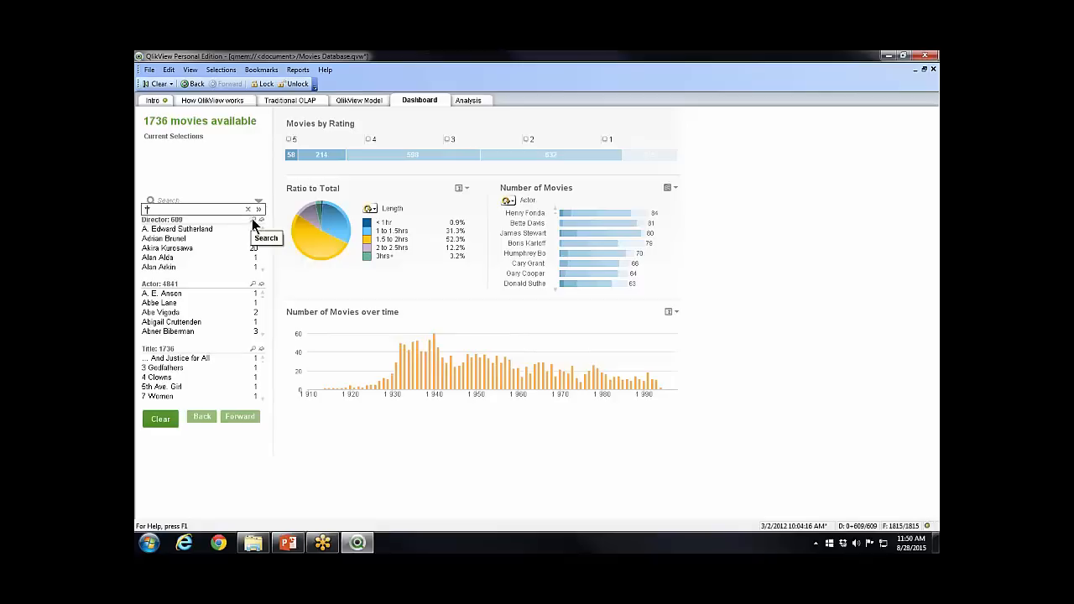
type("steve")
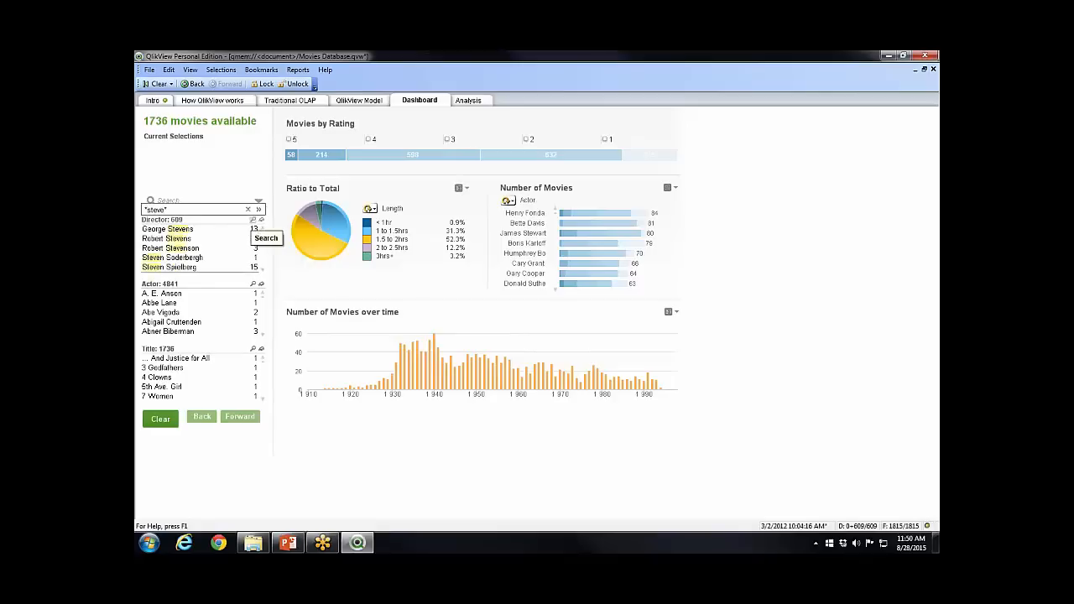
left_click(178, 267)
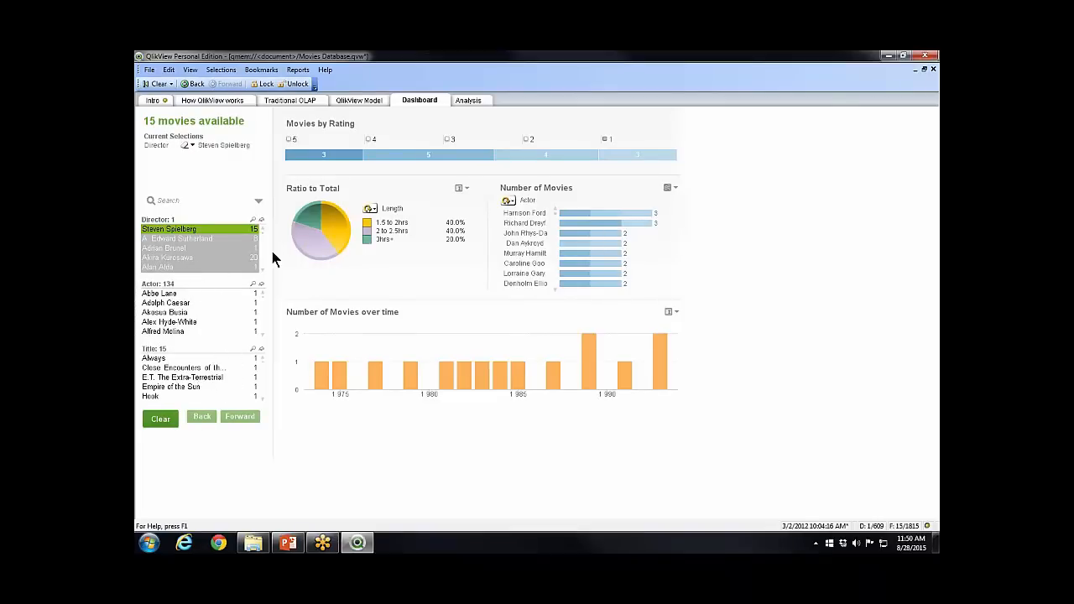
Clear the director selection and filter the Dashboard to director Akira Kurosawa
left_click(155, 84)
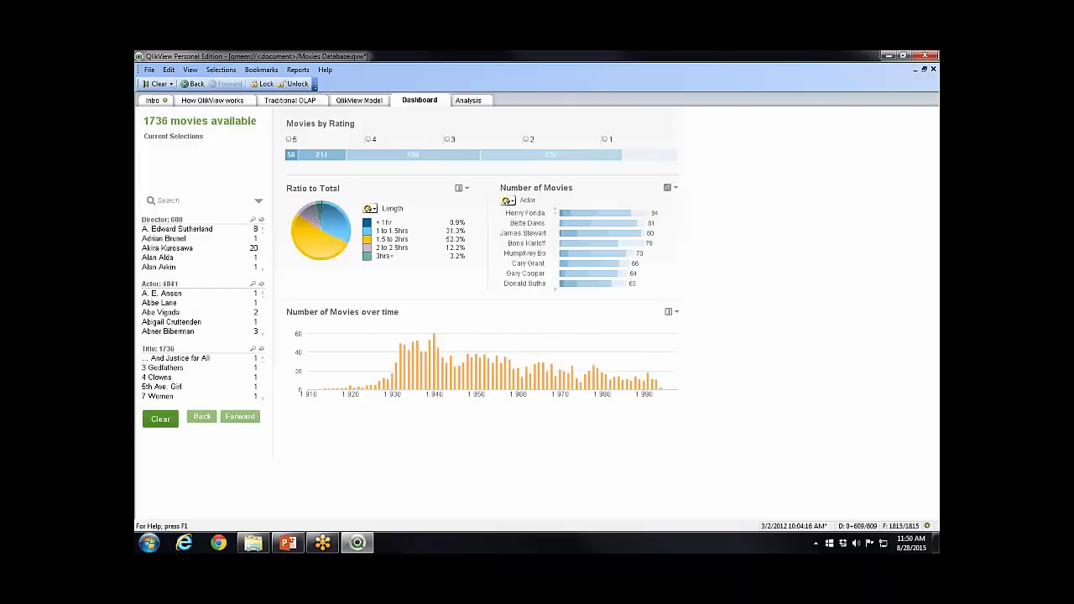
left_click(168, 250)
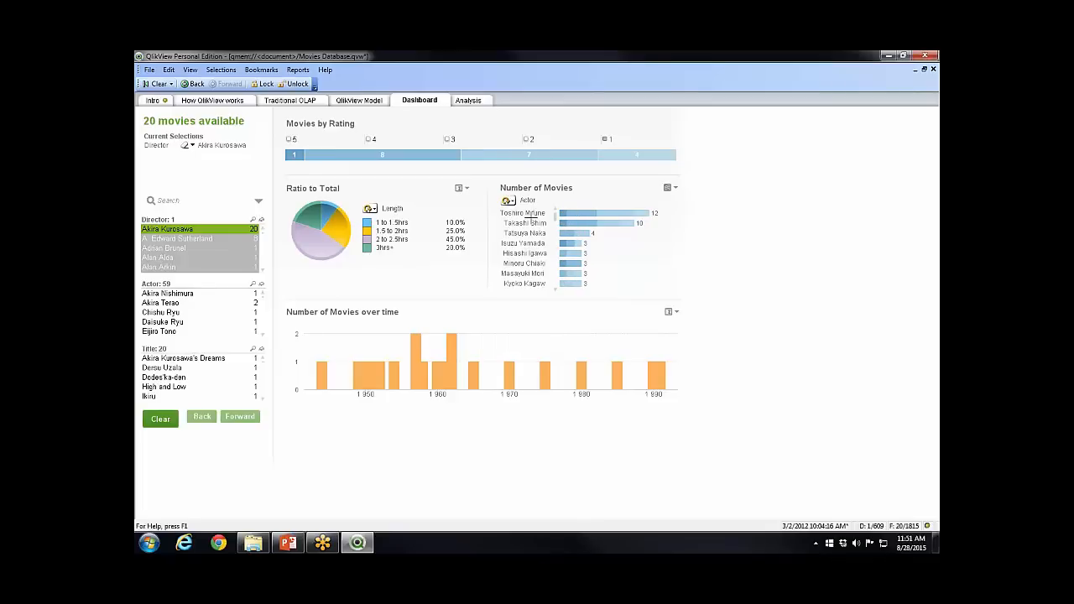
Clear the director selection and filter the Dashboard to the title Star Wars by searching the titles for "star wars"
left_click(253, 219)
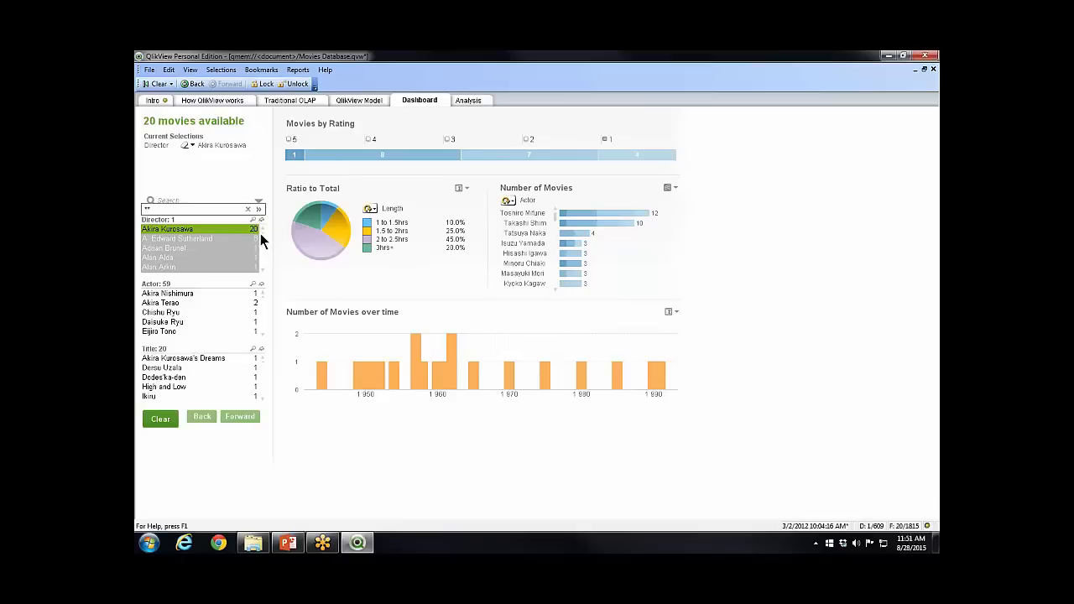
left_click(148, 85)
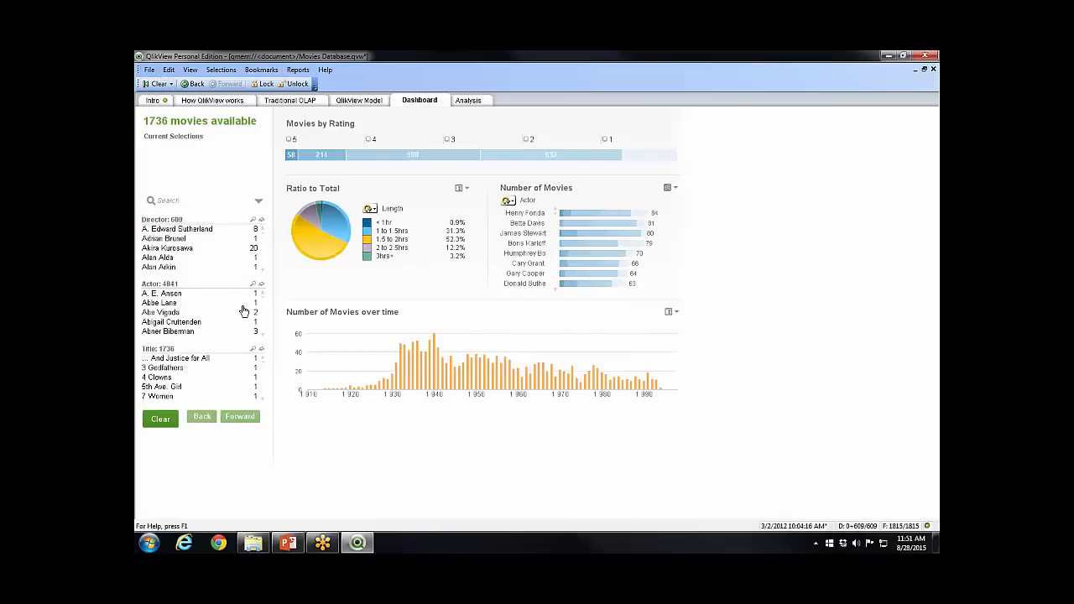
left_click(253, 349)
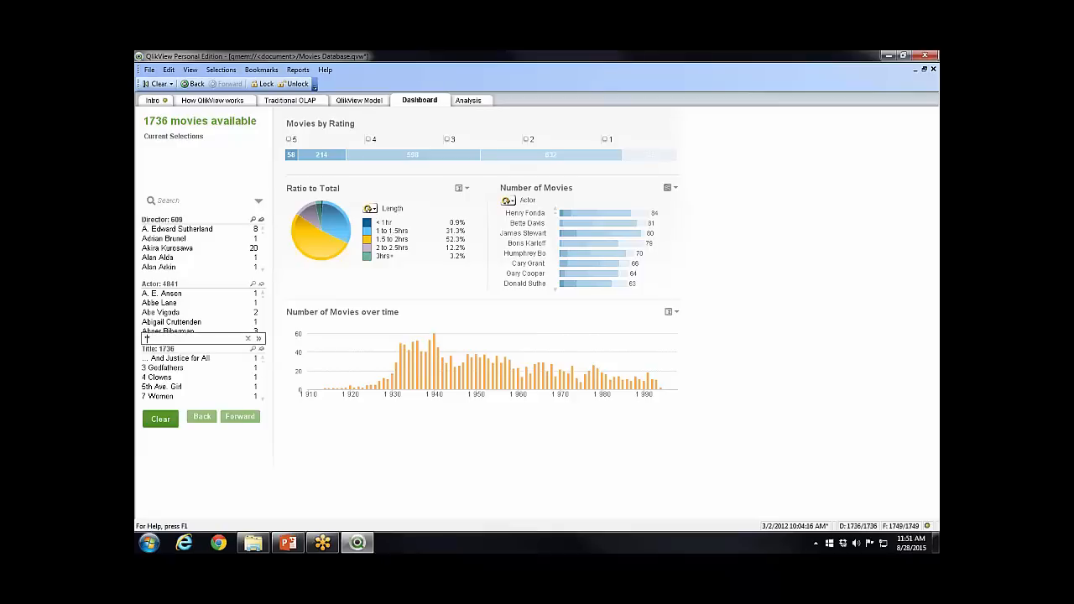
type("star wars*")
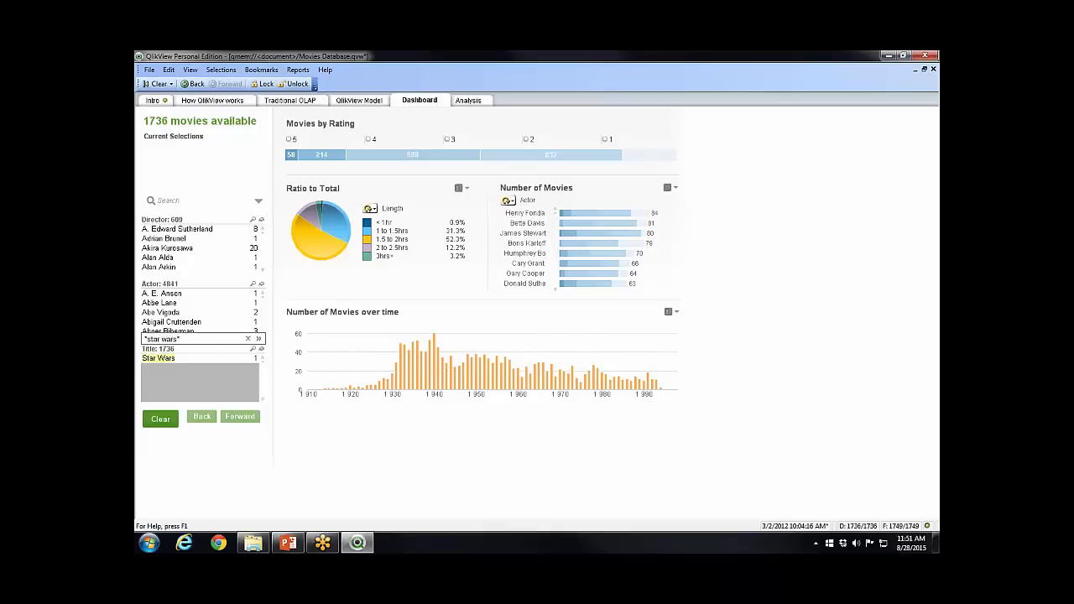
key("Return")
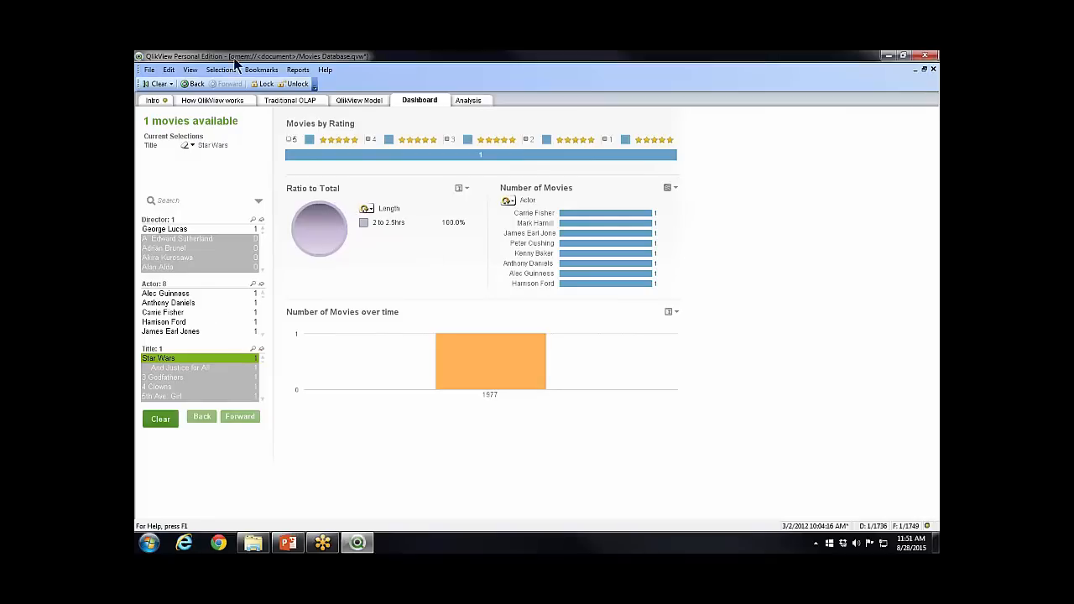
Clear the title selection and cycle the Ratio to Total chart through its bar, area and table views back to the pie
left_click(160, 84)
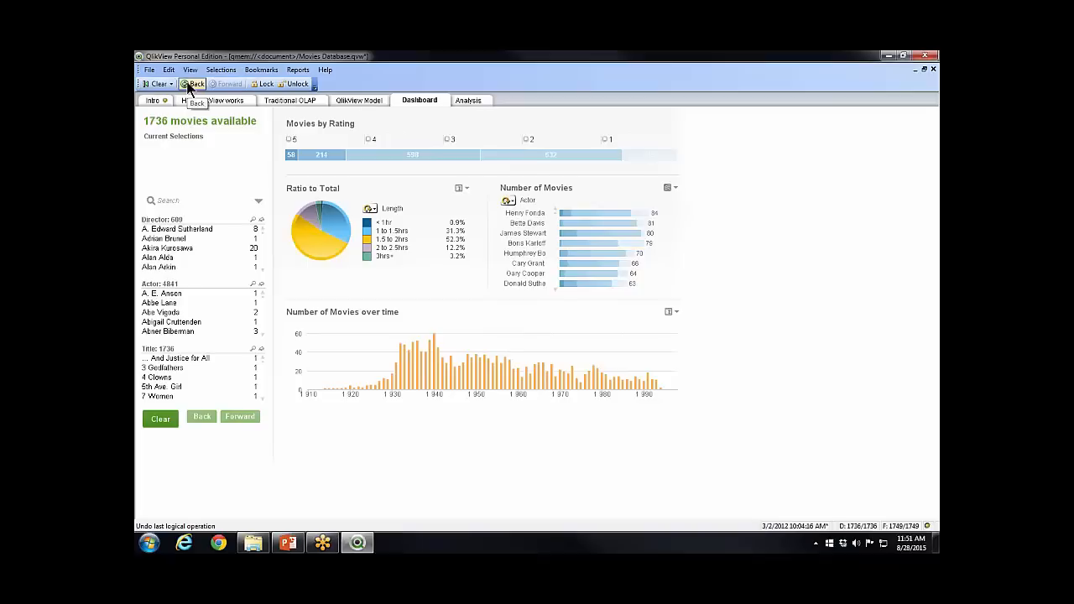
left_click(459, 189)
left_click(459, 189)
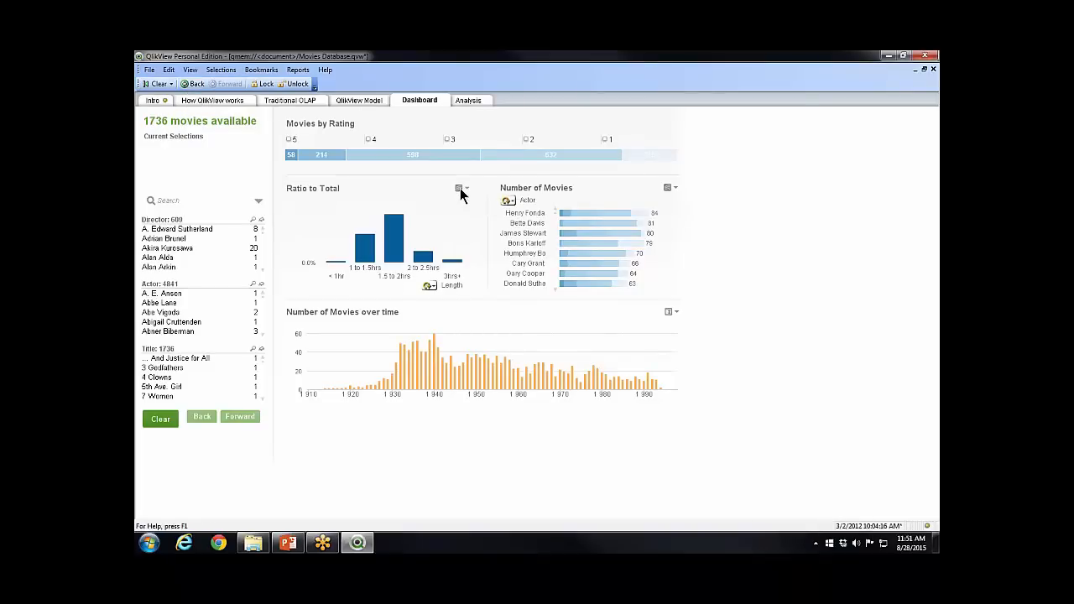
left_click(459, 190)
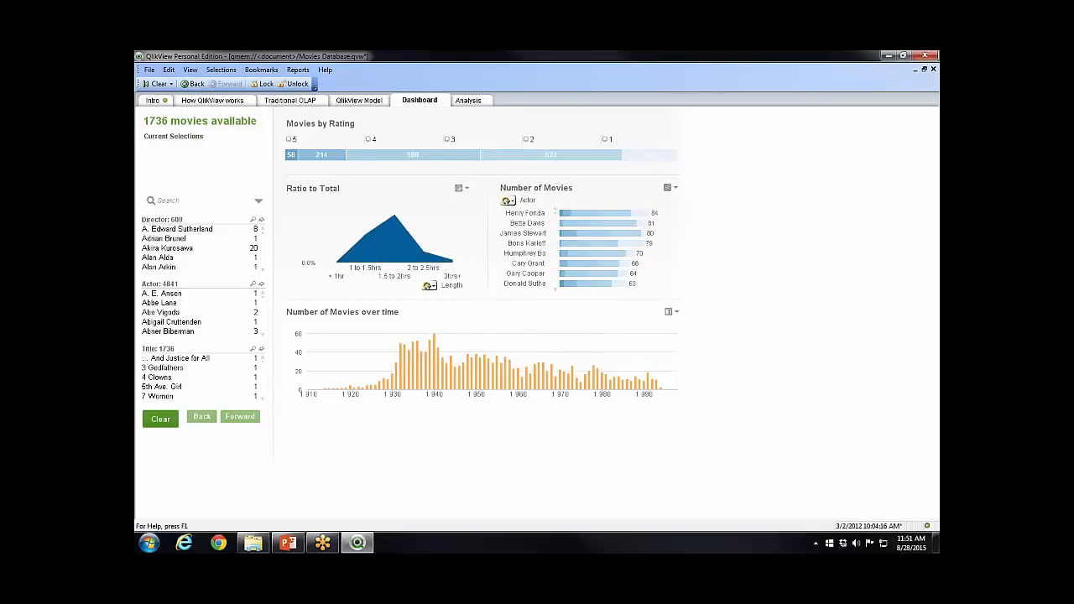
left_click(459, 189)
left_click(459, 189)
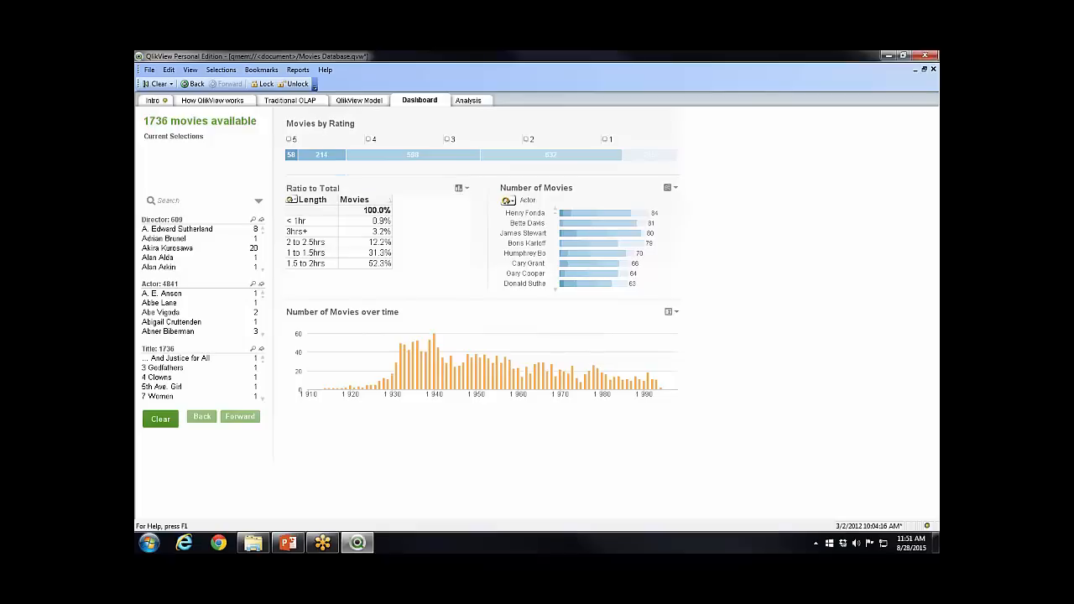
left_click(459, 190)
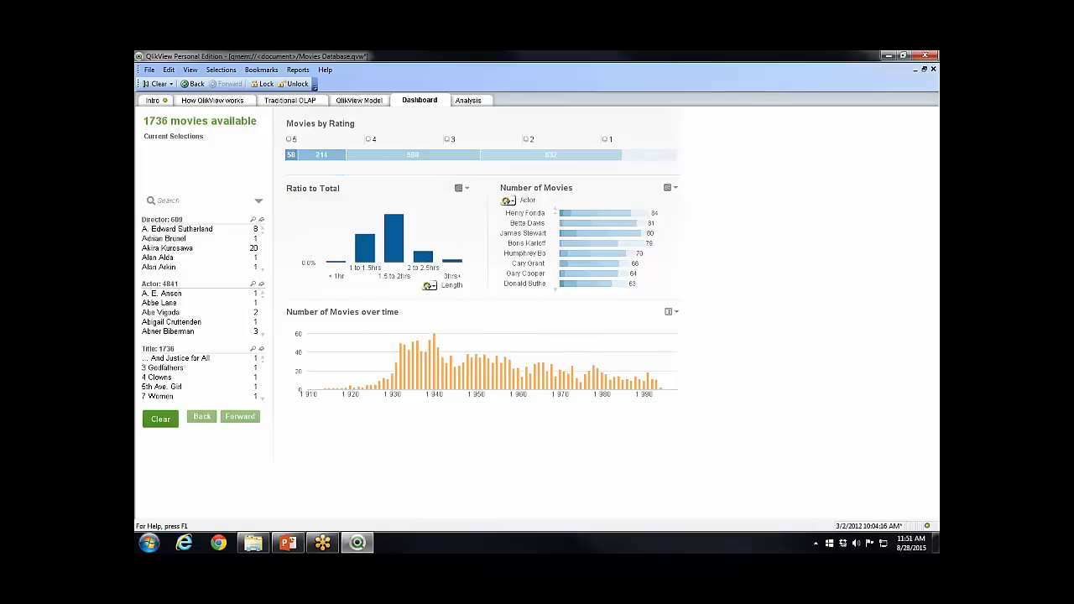
left_click(459, 189)
left_click(459, 189)
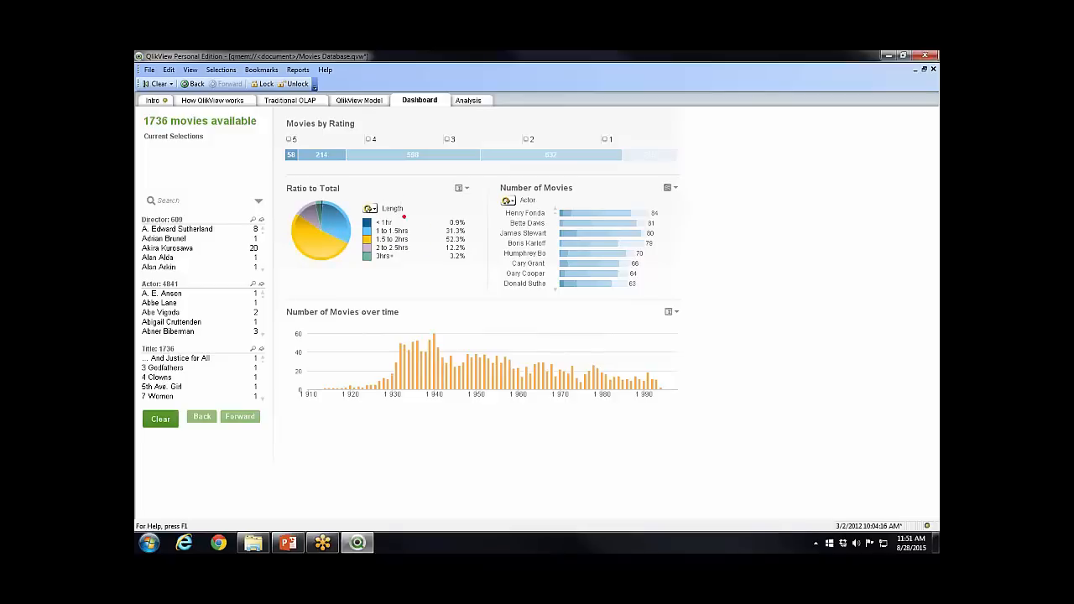
Cycle the Ratio to Total pie's dimension from Length through Decade and Year back to Length
left_click_drag(351, 193, 407, 219)
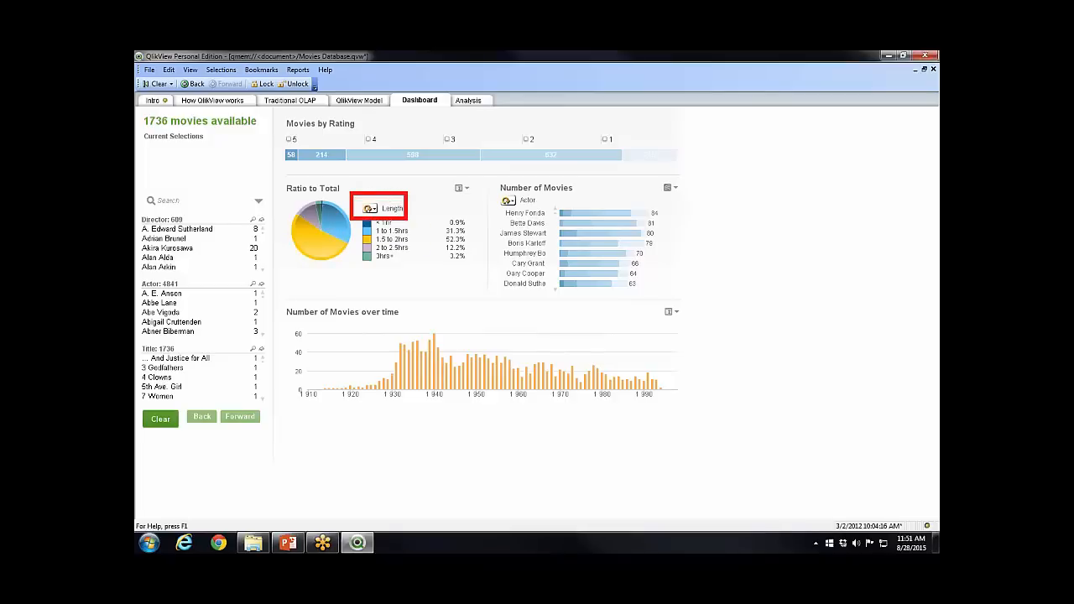
key("e")
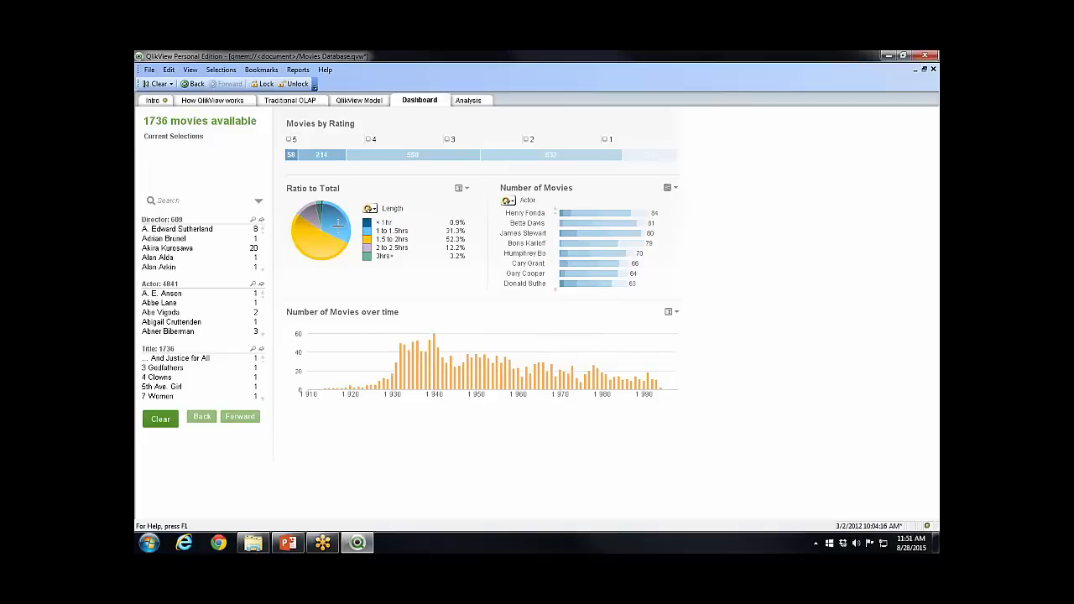
mouse_move(344, 225)
left_click(369, 209)
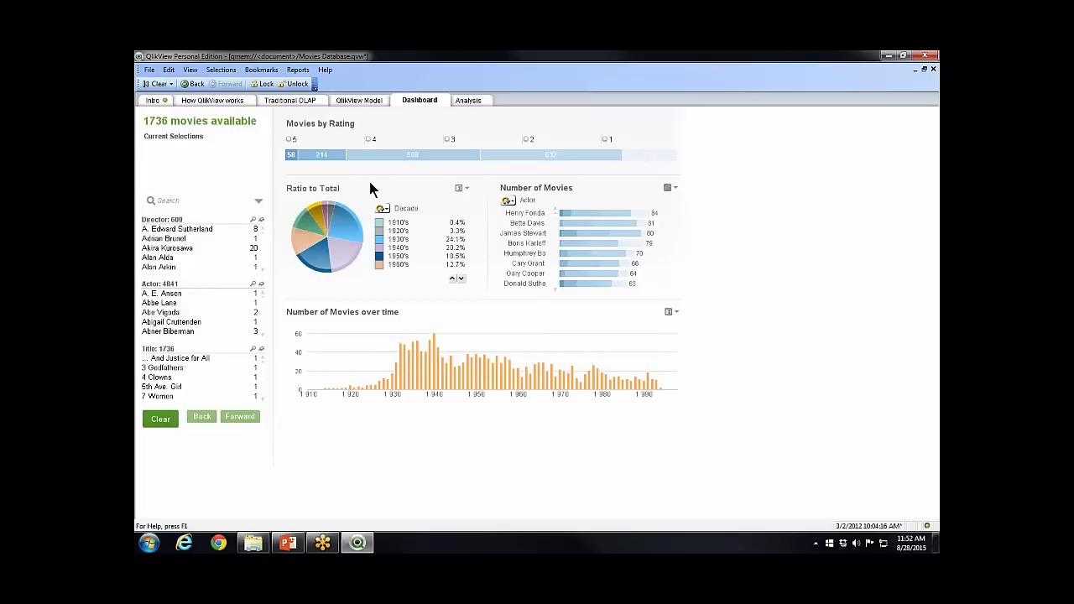
left_click(380, 208)
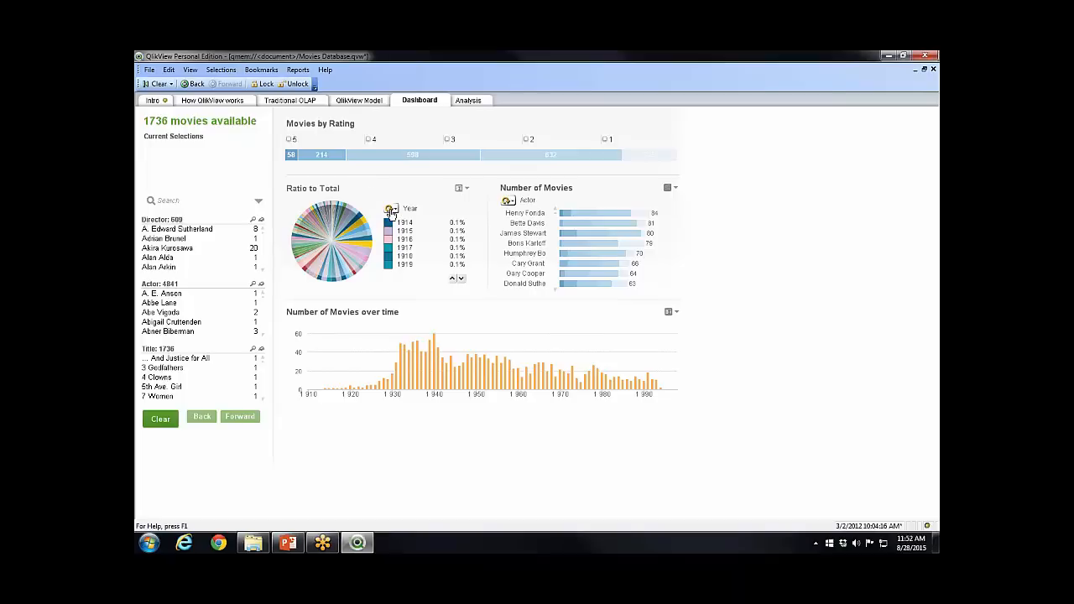
left_click(390, 209)
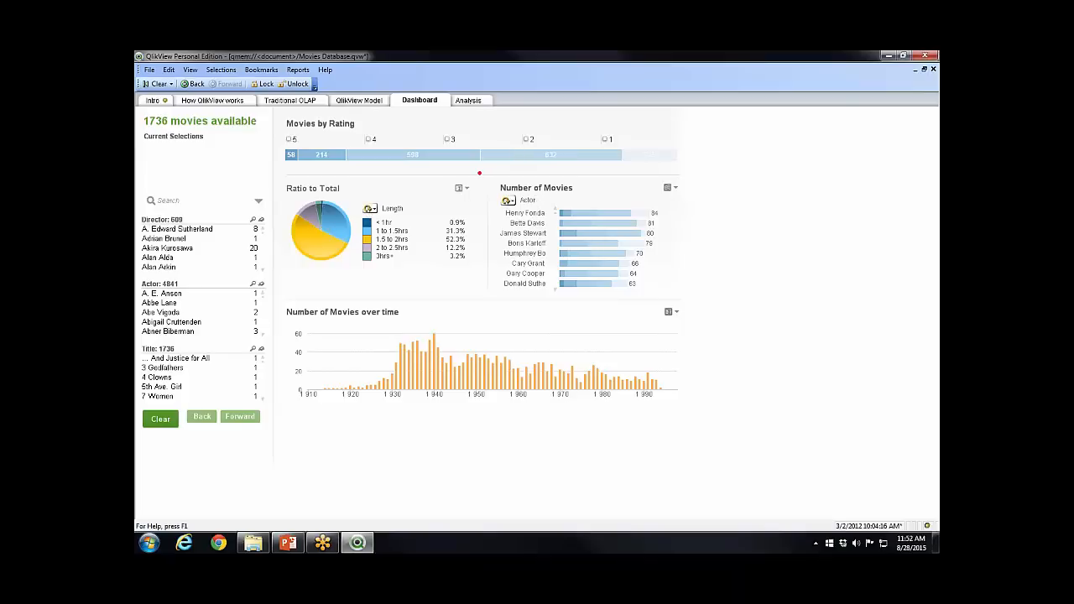
Switch the Number of Movies chart's dimension back and forth between Actor and Director, ending on Actor
left_click_drag(478, 172, 702, 299)
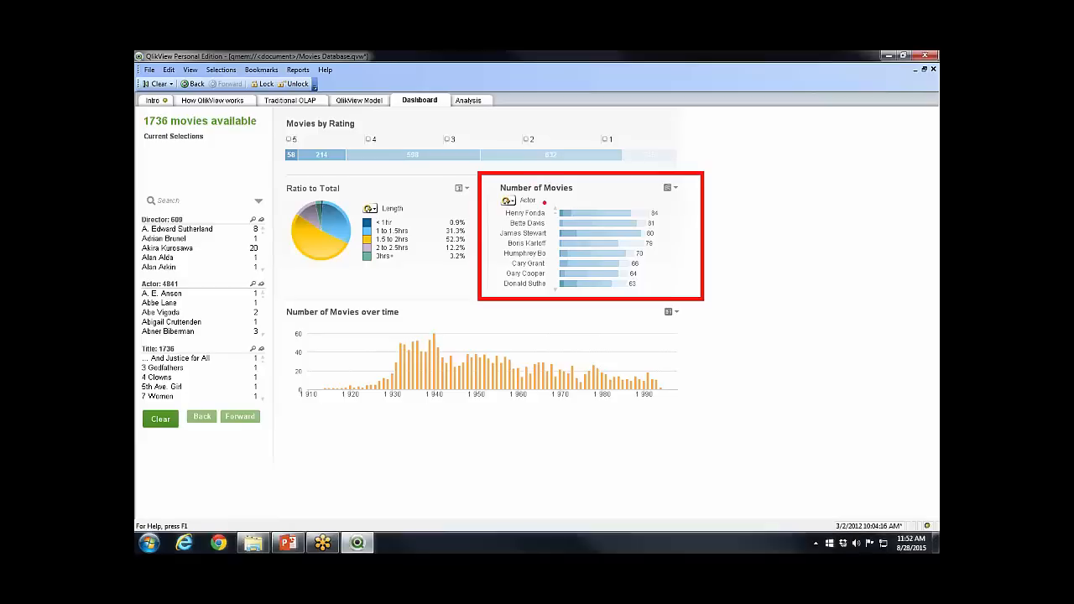
key("Escape")
mouse_move(548, 152)
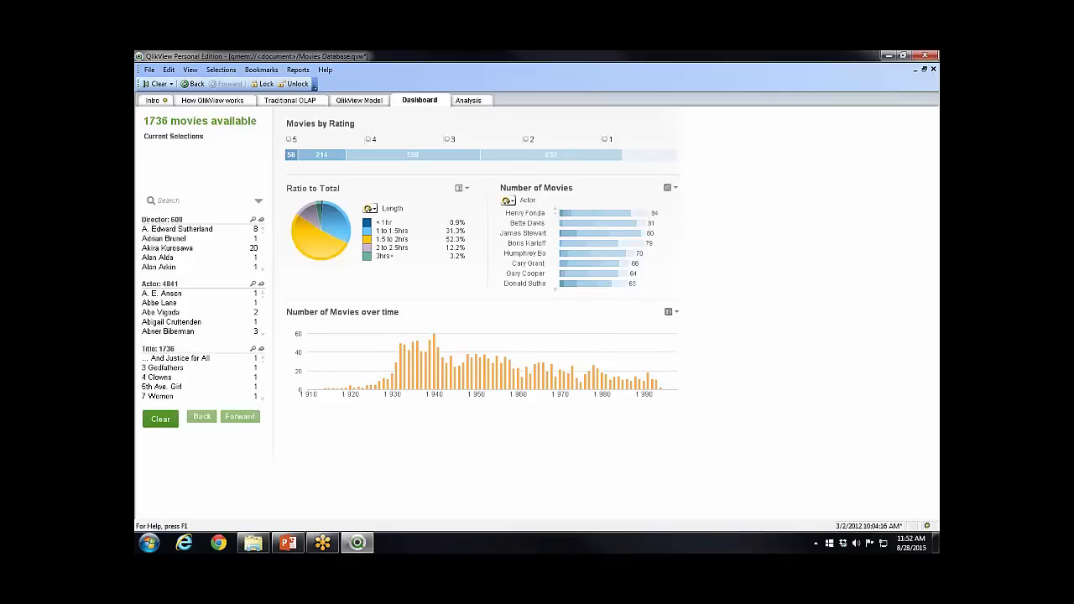
mouse_move(553, 217)
left_mouse_down()
mouse_move(558, 284)
mouse_move(556, 212)
left_mouse_up()
left_click(507, 201)
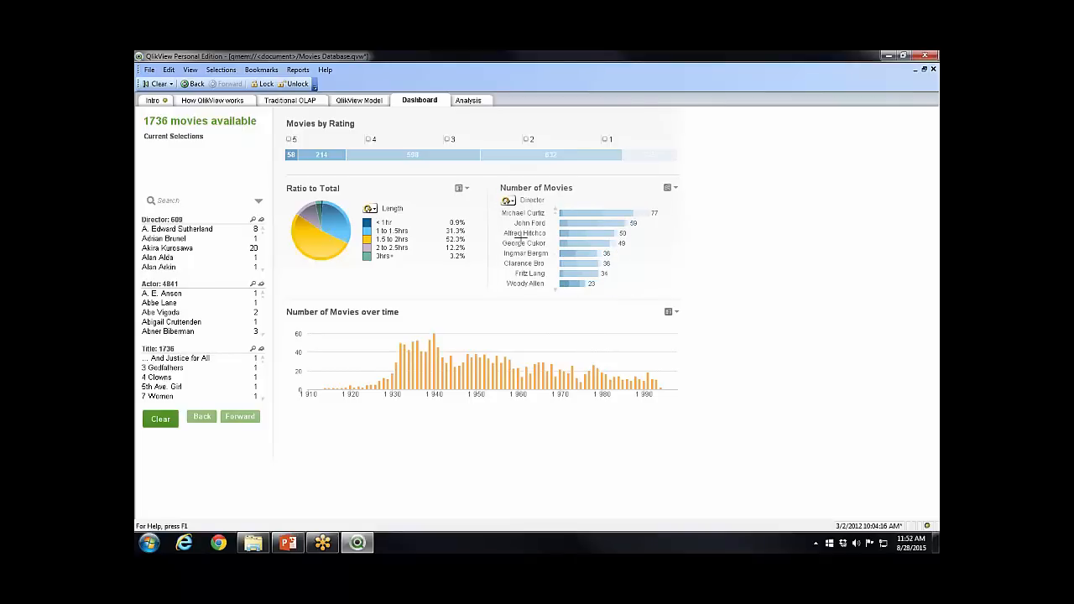
mouse_move(509, 149)
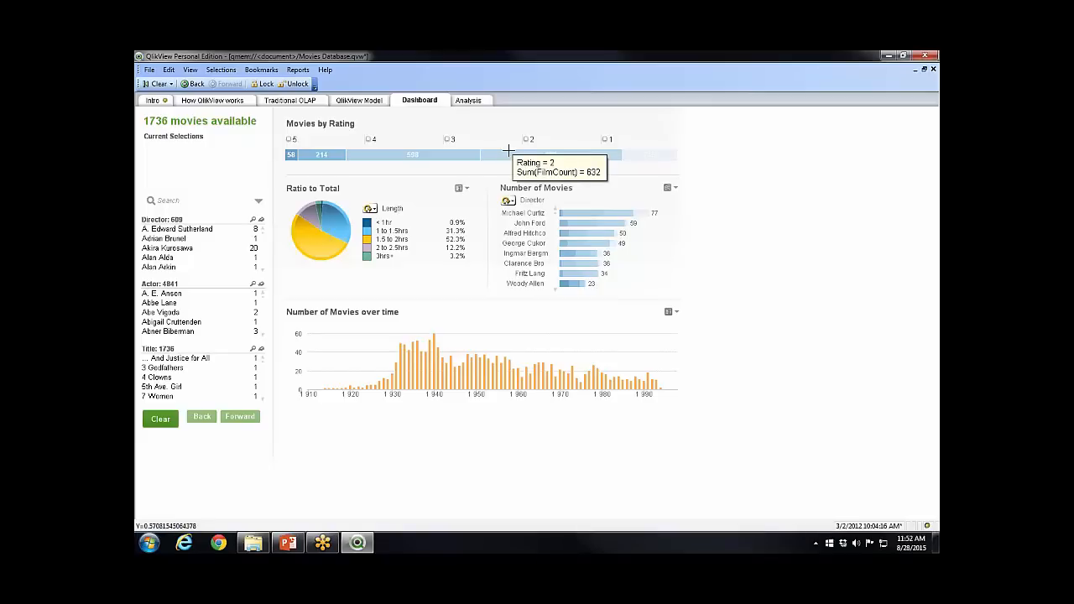
left_click(507, 202)
left_click(507, 201)
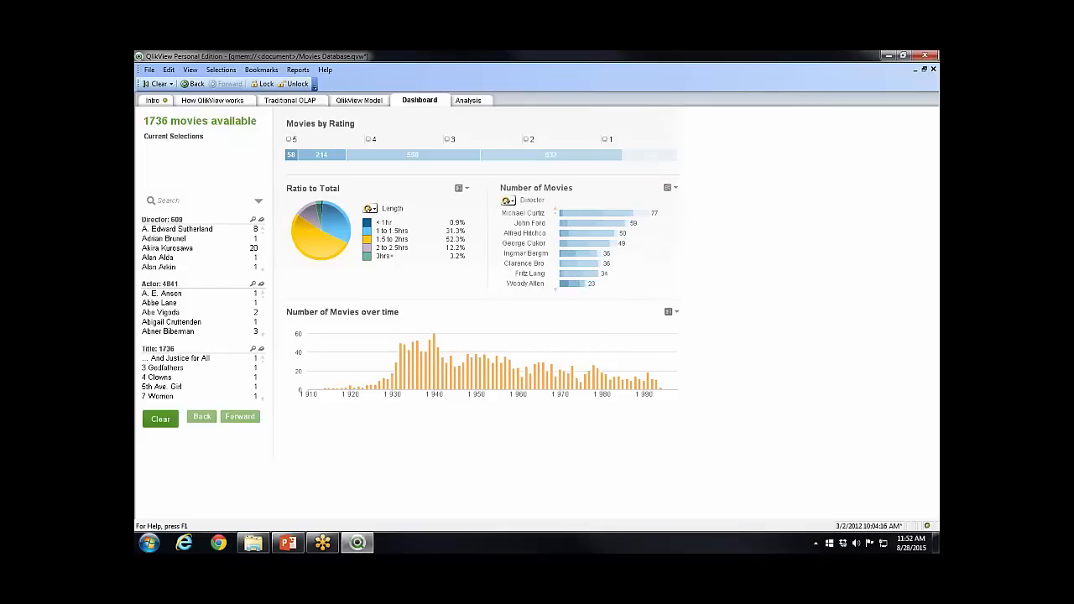
left_click(508, 201)
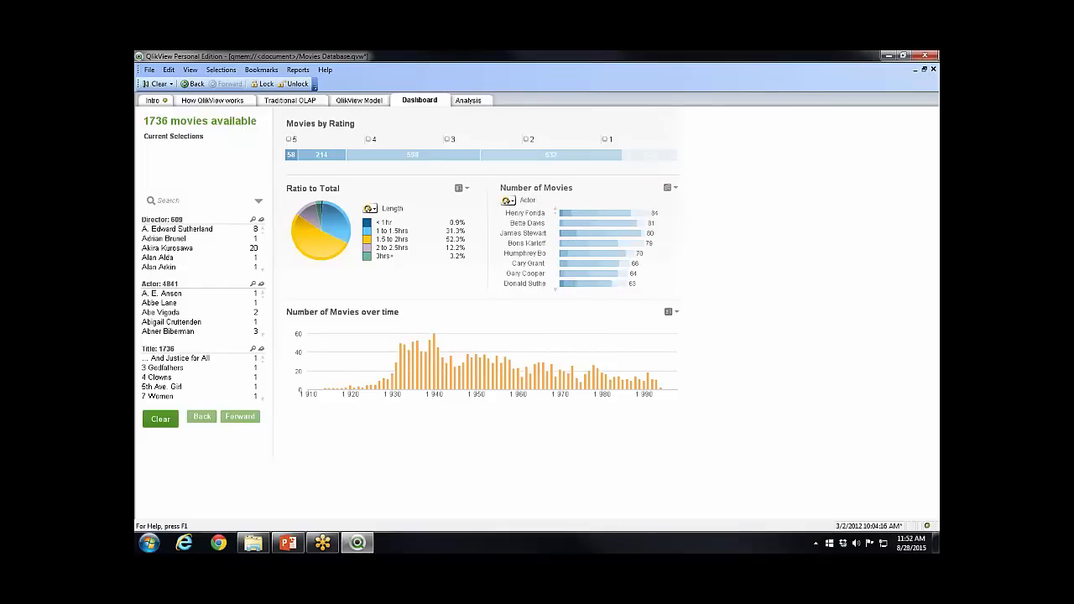
left_click(507, 200)
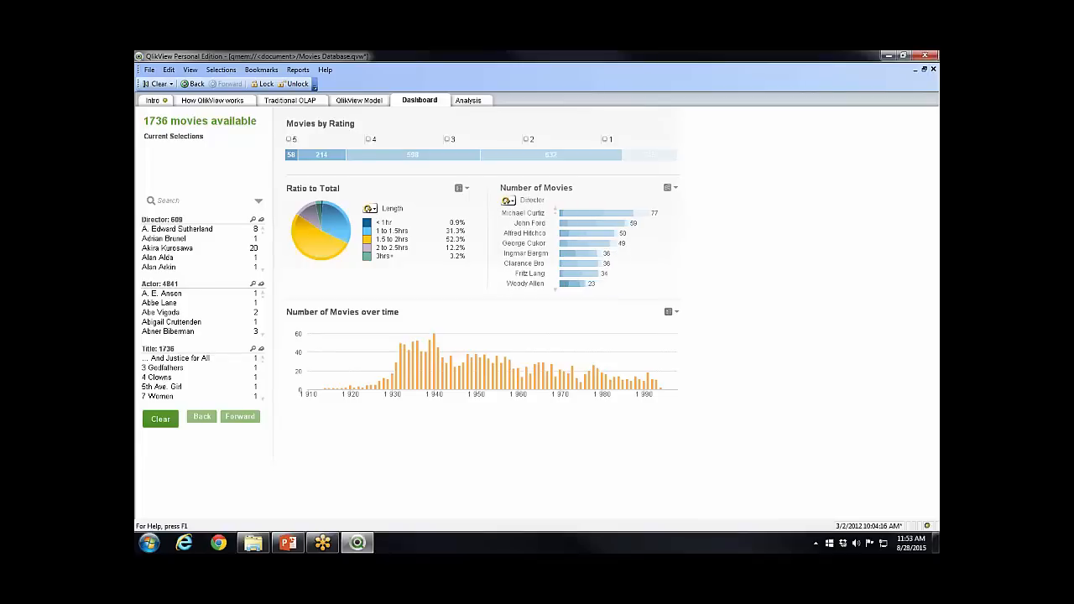
left_click(508, 201)
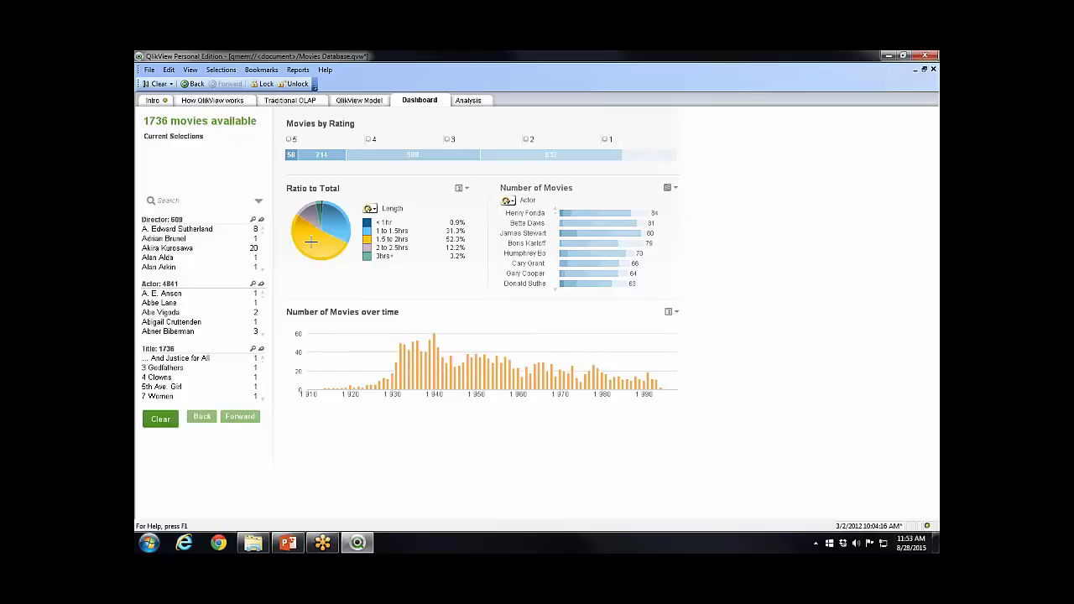
mouse_move(310, 242)
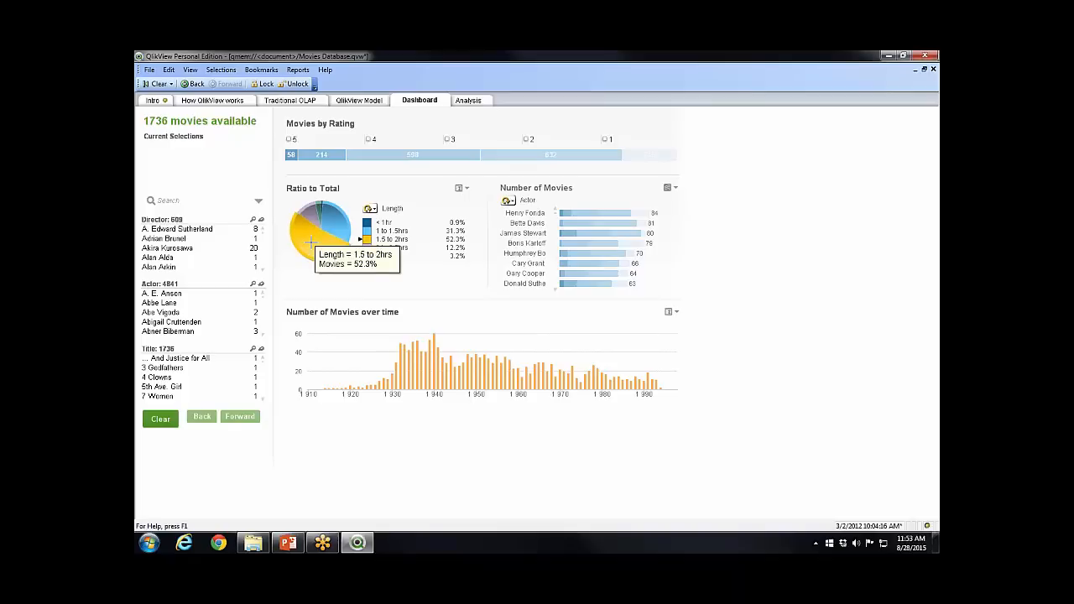
left_click(310, 242)
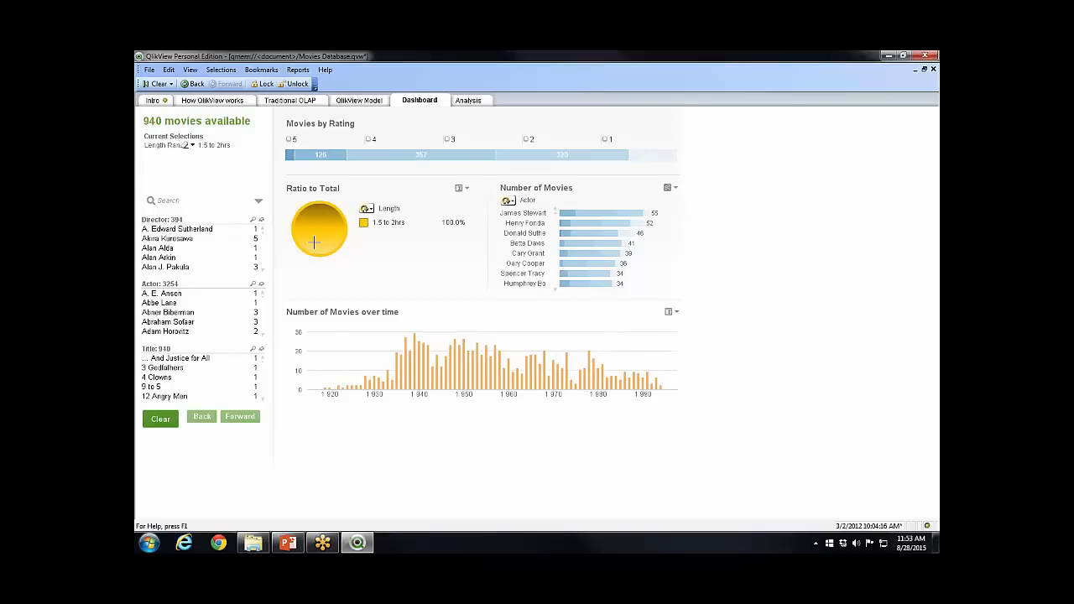
left_click(194, 85)
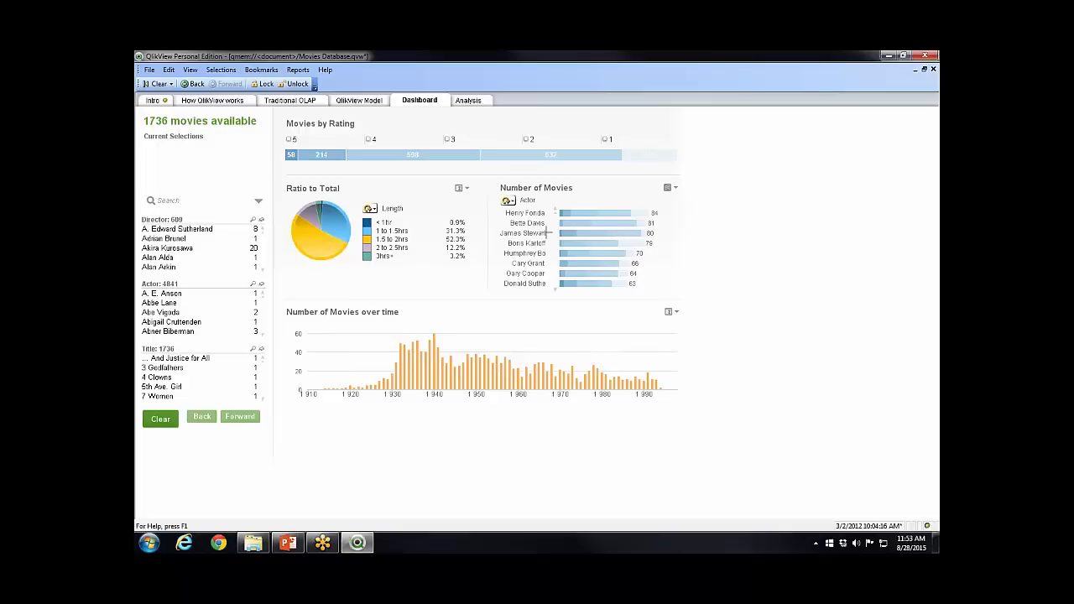
left_click(601, 233)
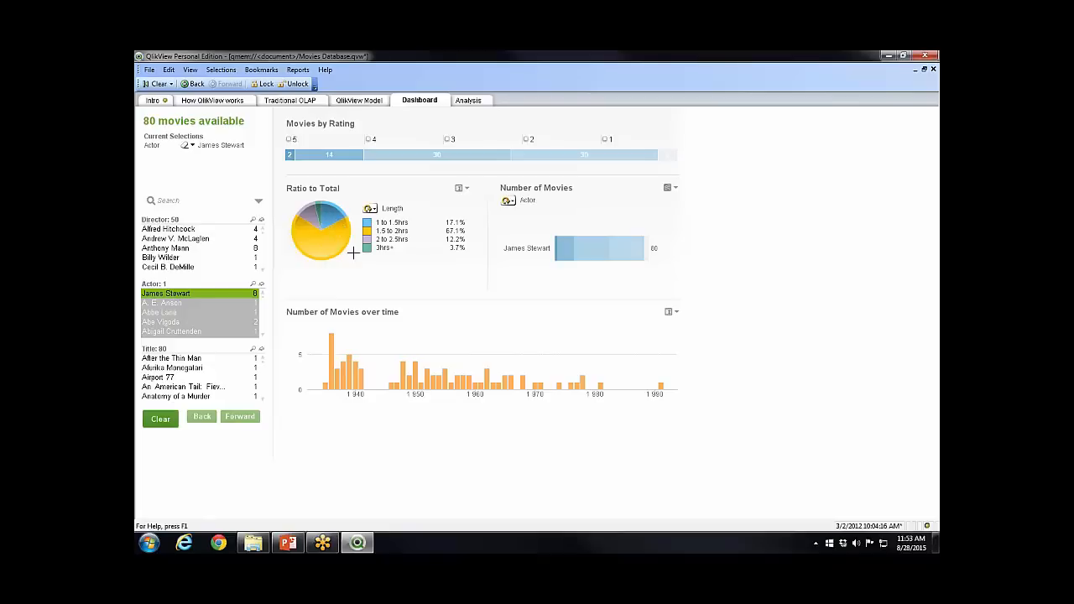
left_click(157, 84)
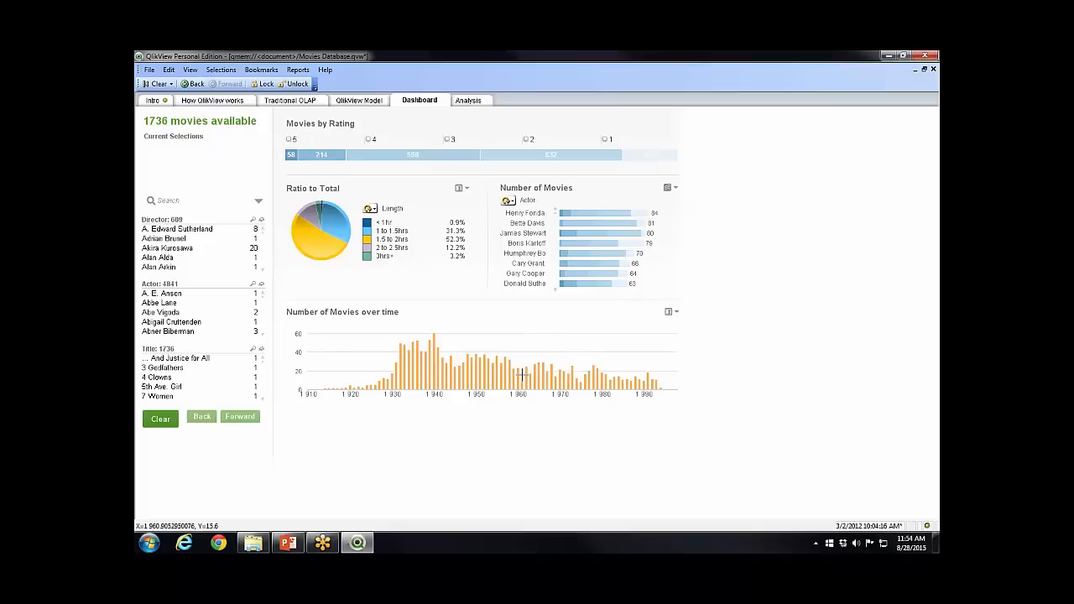
Filter the charts to years 1952 to 1958, actors Elizabeth Taylor, Gary Cooper, Ginger Rogers and Humphrey Bogart, and length 1.5 to 2hrs
left_click_drag(483, 340, 509, 412)
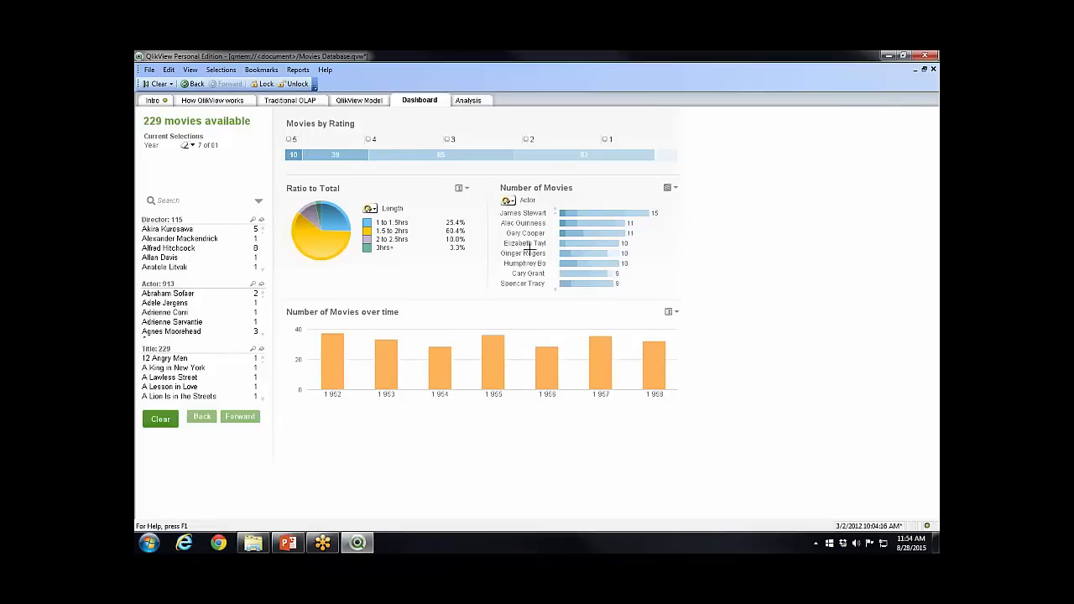
left_click_drag(649, 228, 516, 262)
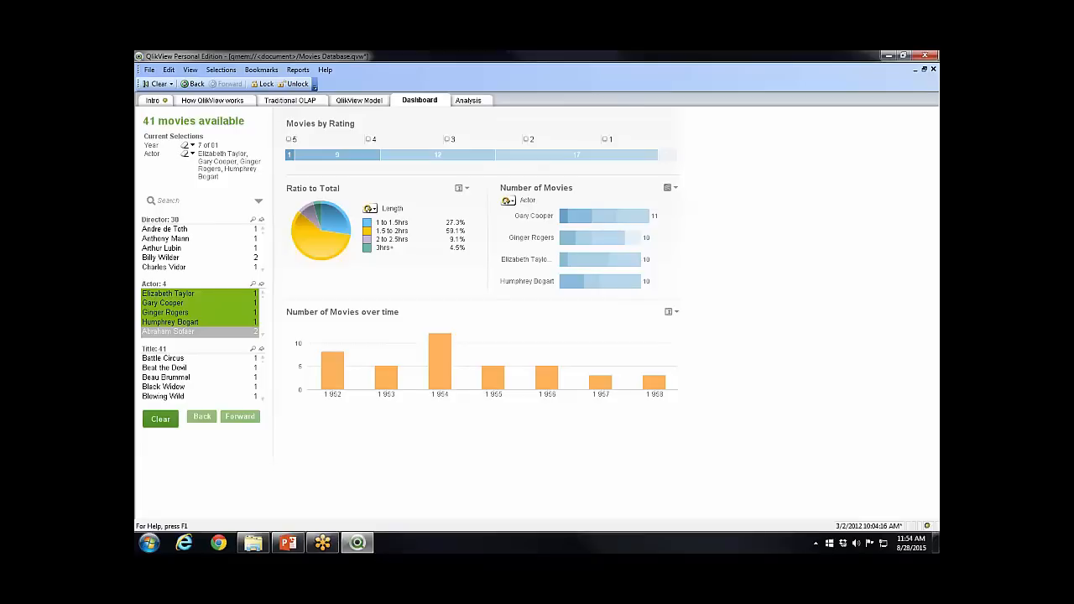
left_click(332, 246)
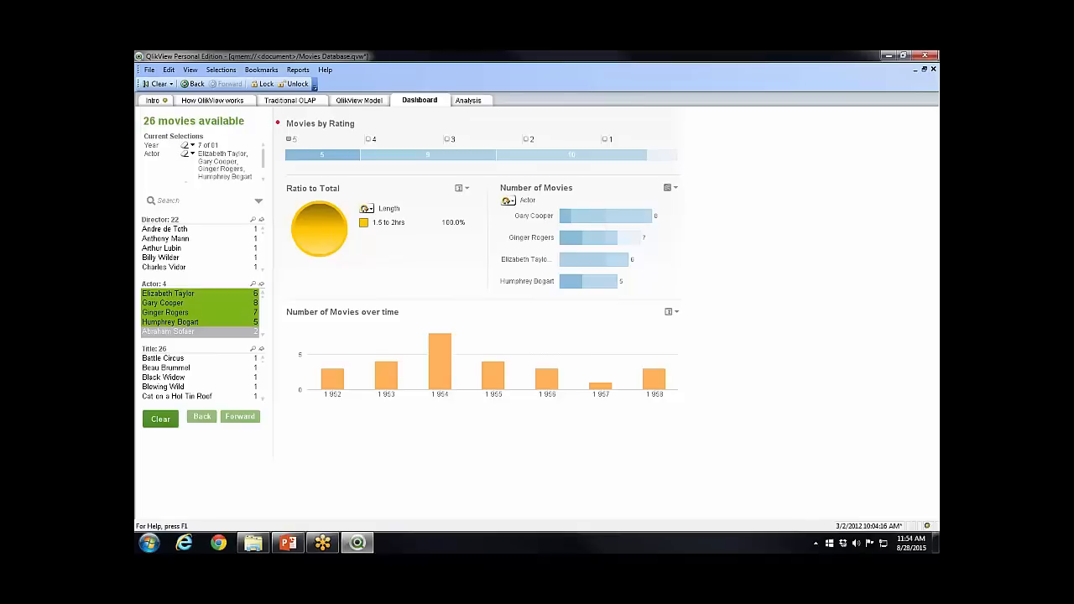
Select the excluded rating 5 in Movies by Rating
mouse_move(276, 122)
left_mouse_down()
mouse_move(404, 172)
mouse_move(709, 189)
left_mouse_up()
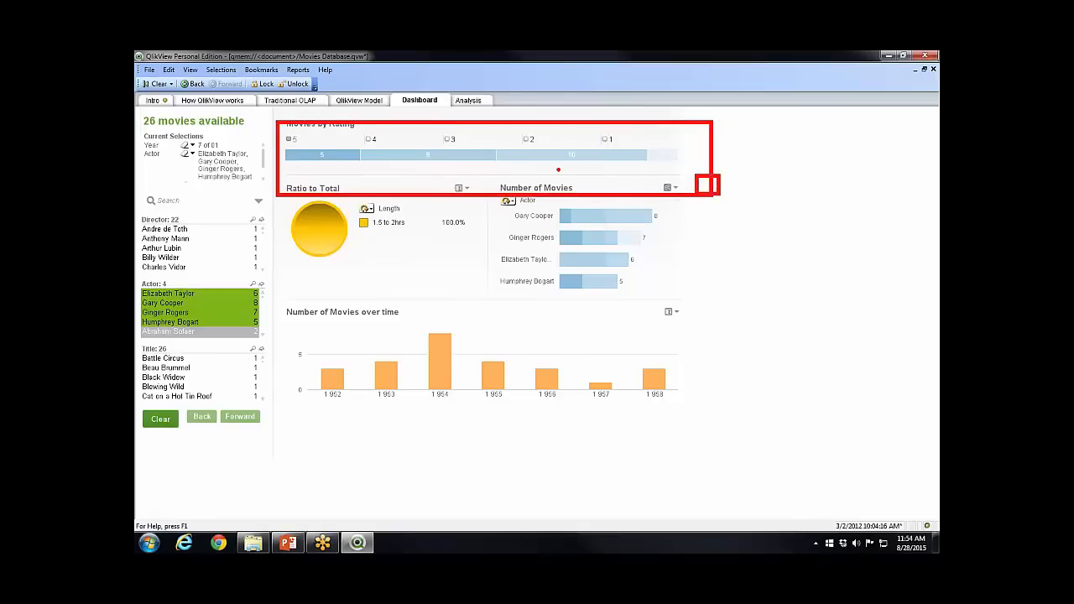
key("Escape")
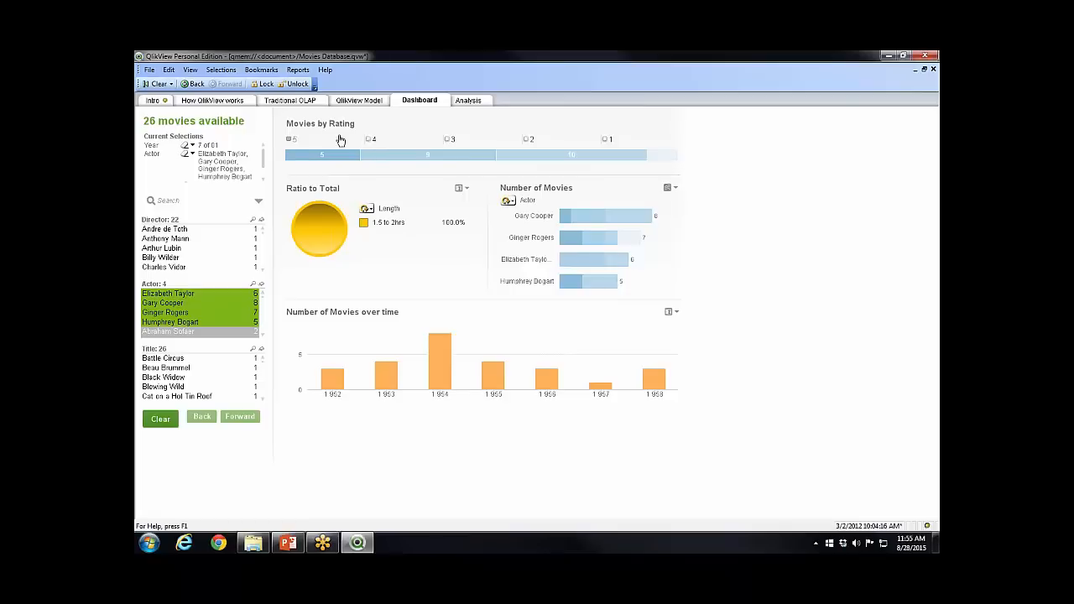
left_click(289, 140)
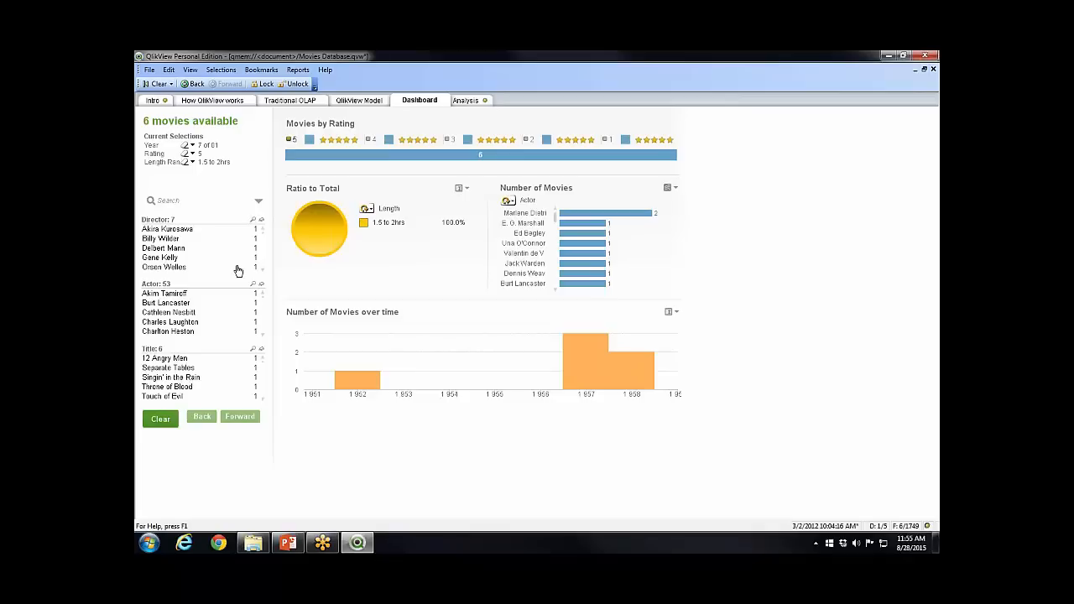
Step back and forward through the selection history, finishing by clearing all selections
left_click(201, 418)
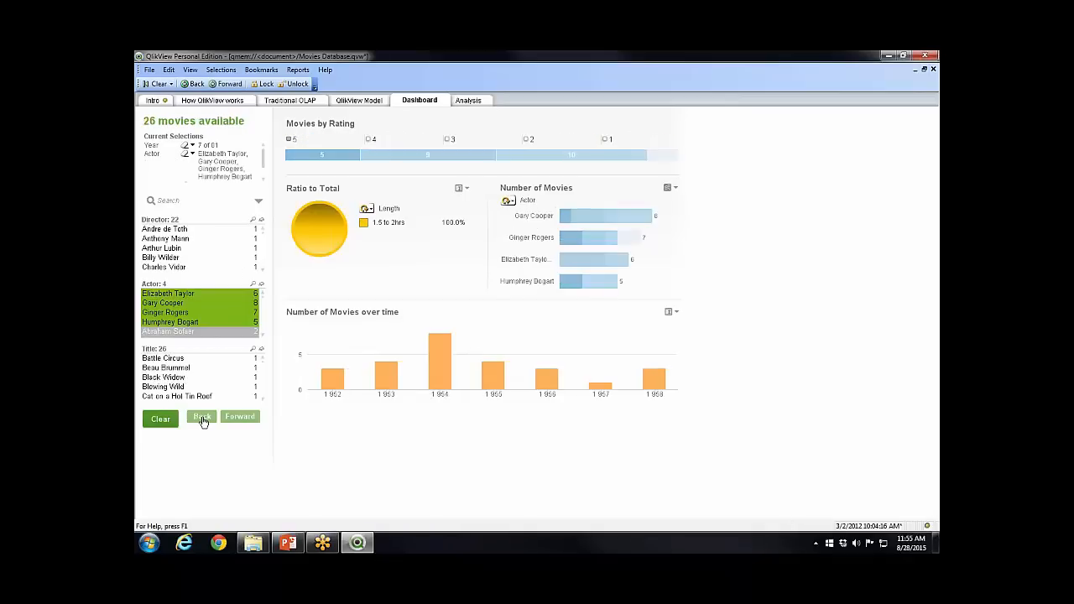
left_click(201, 418)
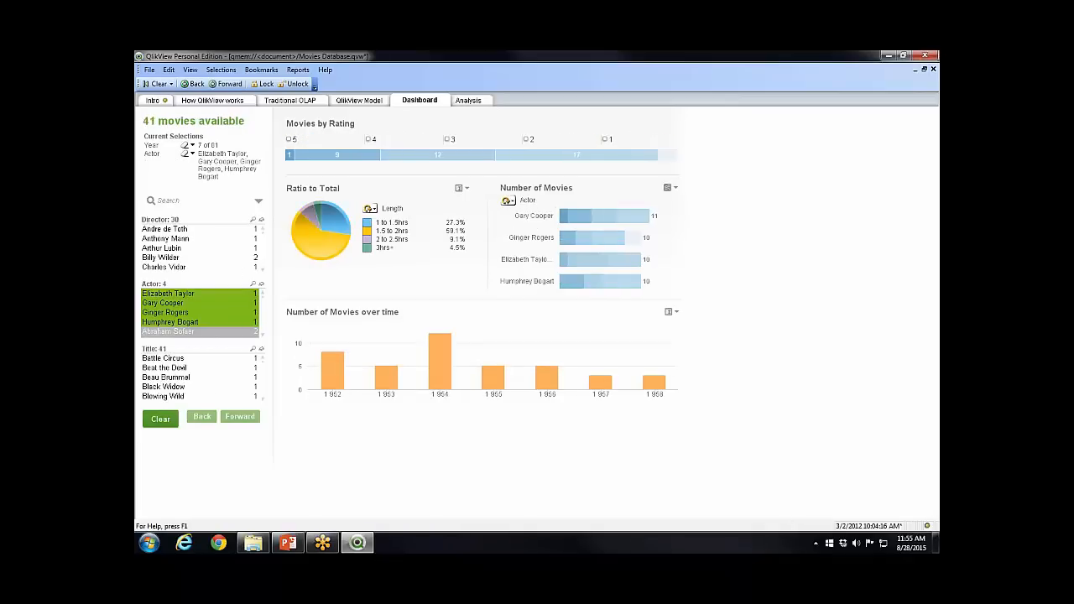
left_click(201, 417)
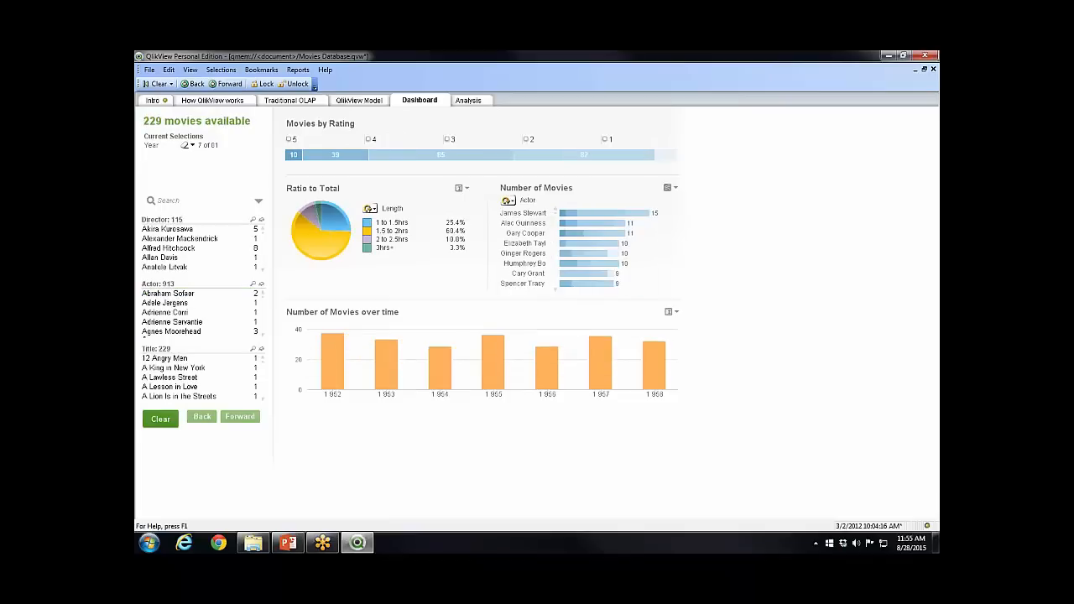
left_click(239, 419)
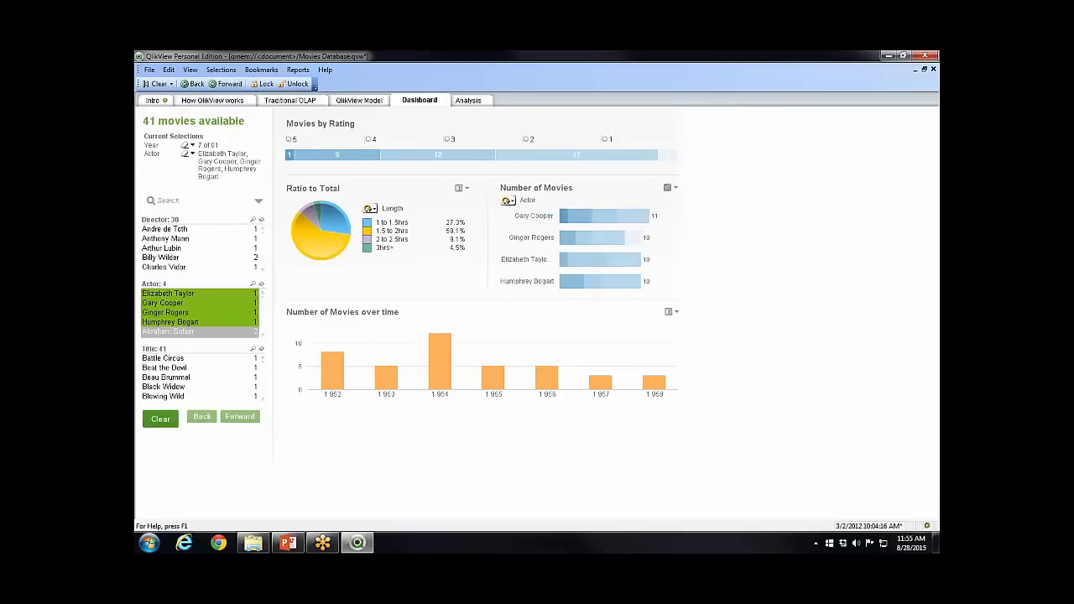
left_click(239, 418)
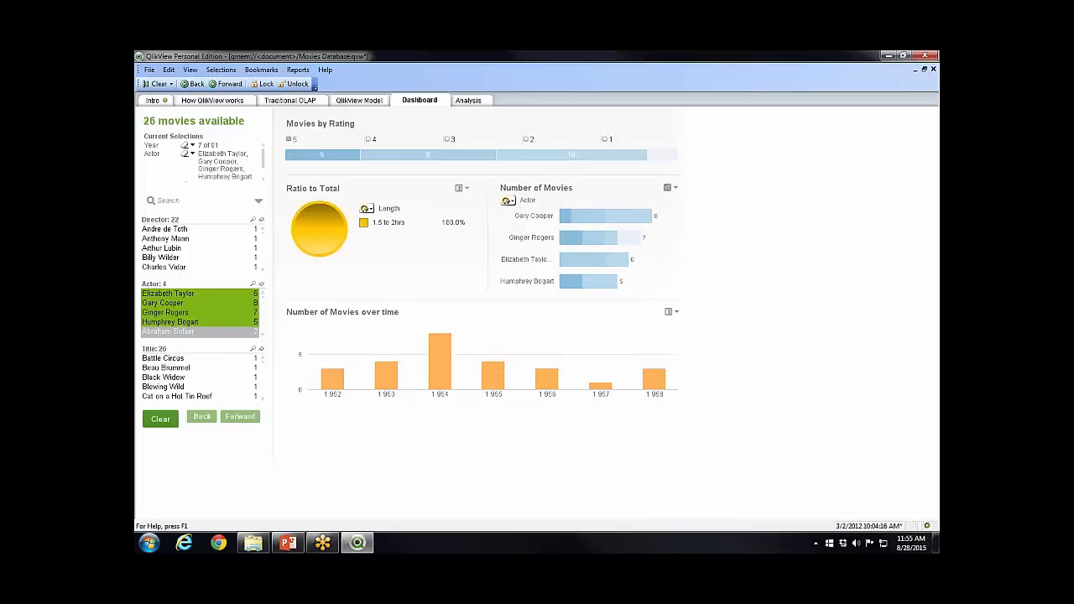
left_click(205, 418)
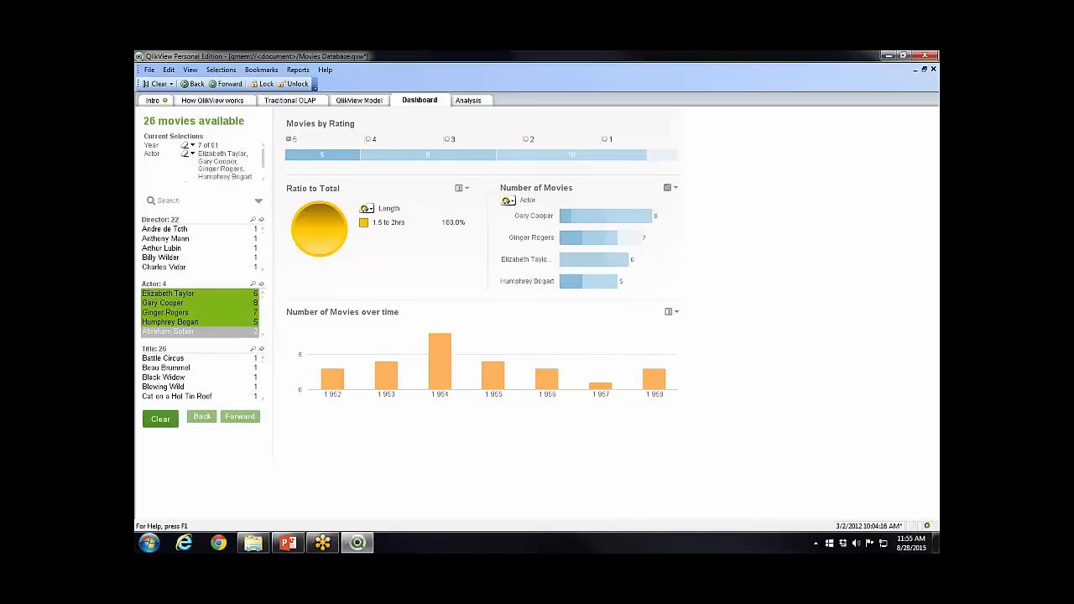
left_click(164, 419)
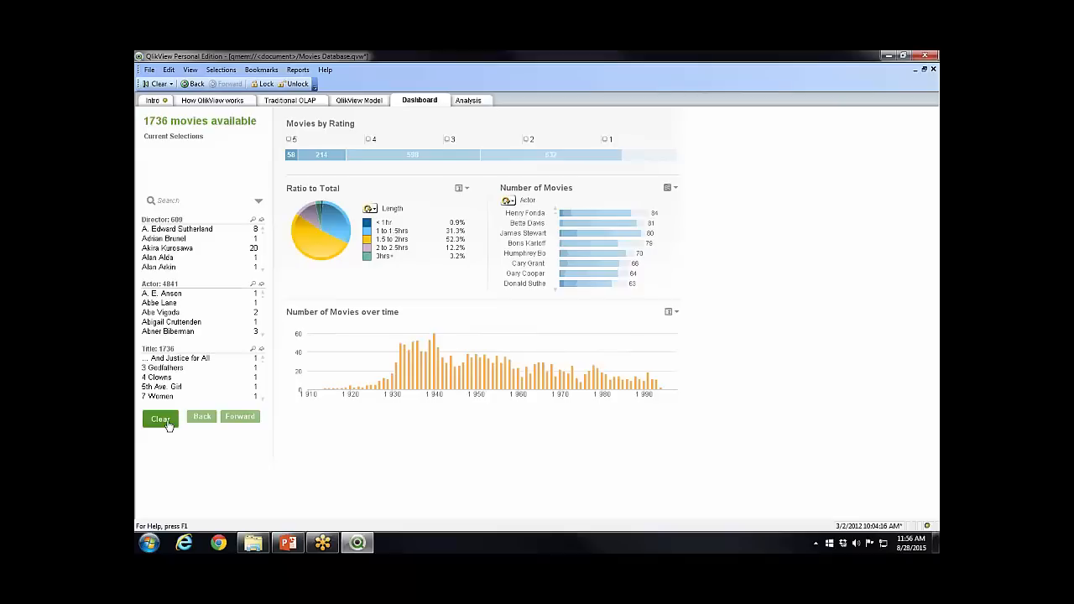
Open the Analysis sheet and try filtering the Movie List to The Birth of a Nation, clearing the selection again
left_click(468, 101)
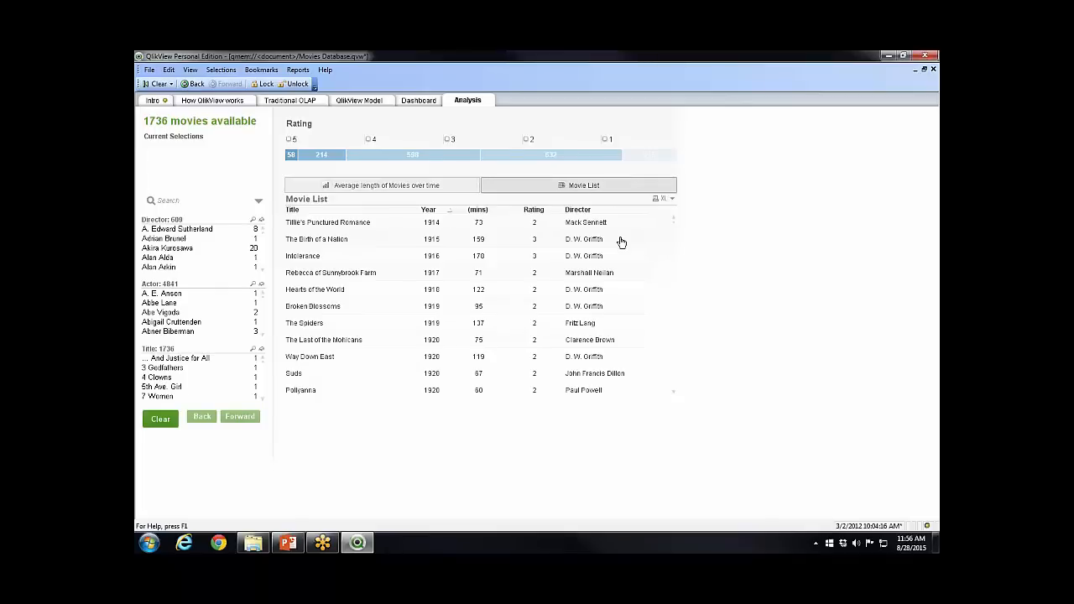
left_click(390, 239)
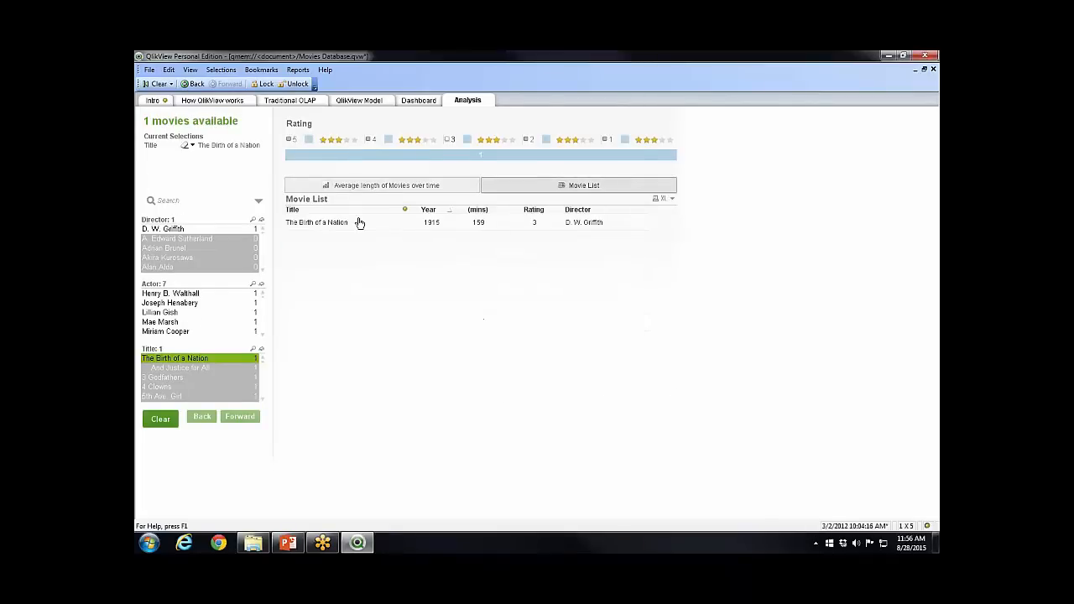
left_click(156, 84)
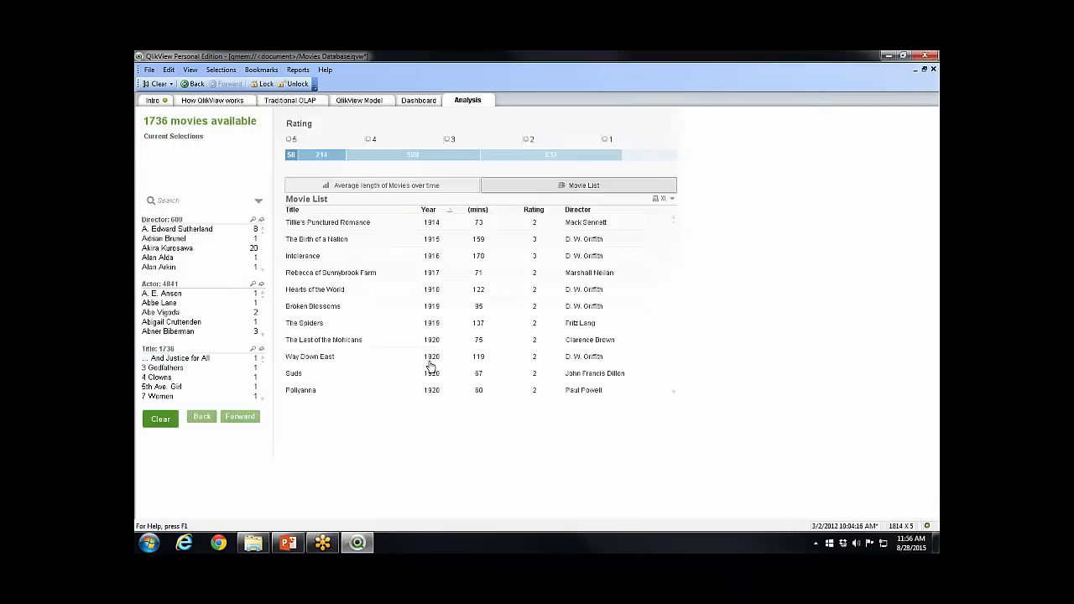
Sort the Movie List by Title, by Director, and by Title again
double_click(311, 208)
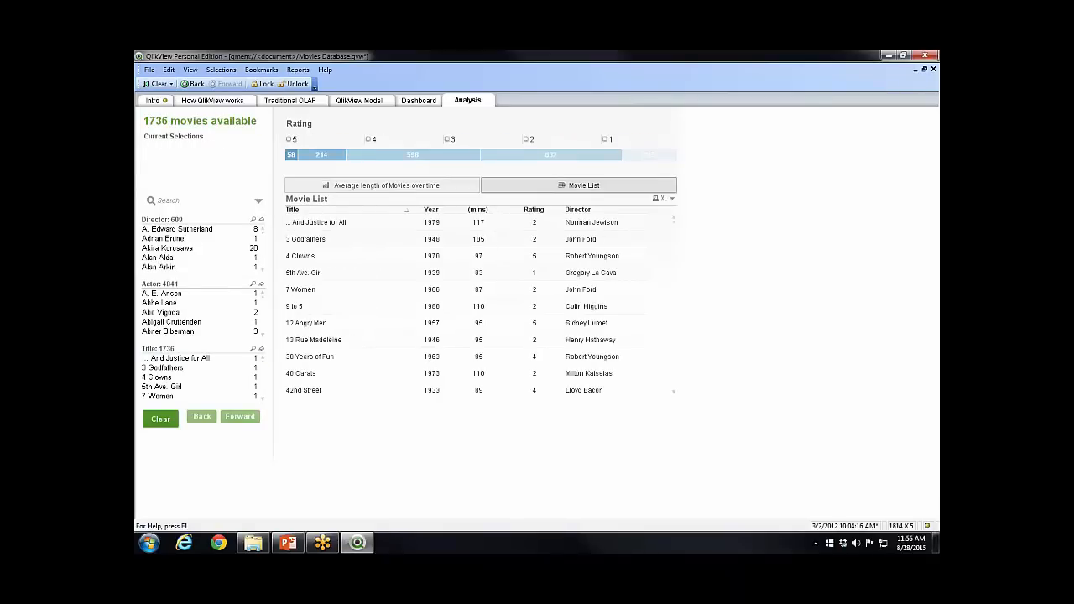
double_click(599, 210)
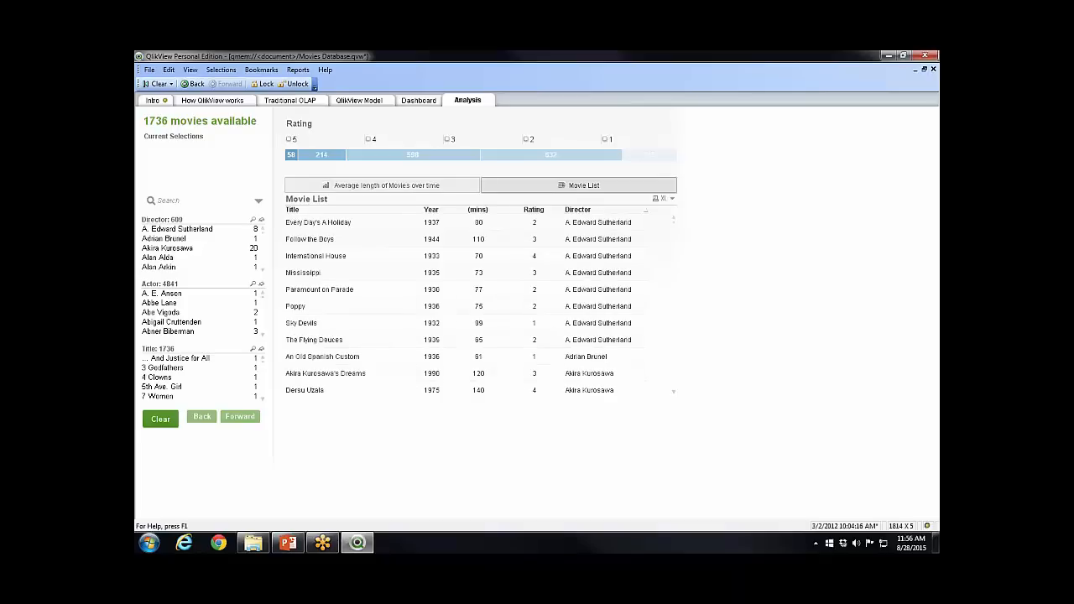
double_click(354, 210)
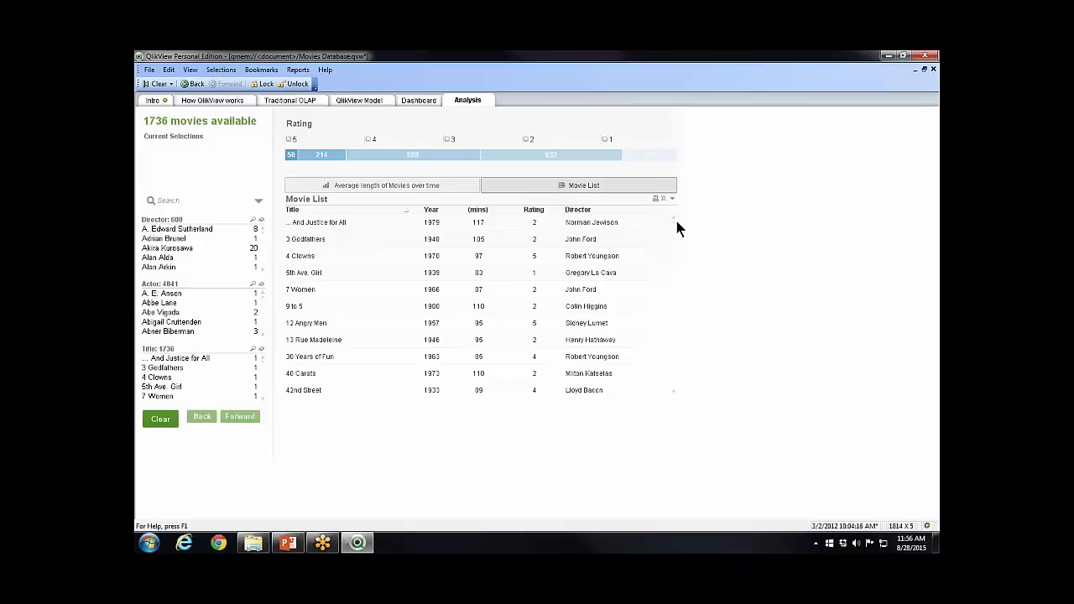
Export the unfiltered Movie List to Excel
left_click_drag(635, 184, 689, 211)
left_click(663, 203)
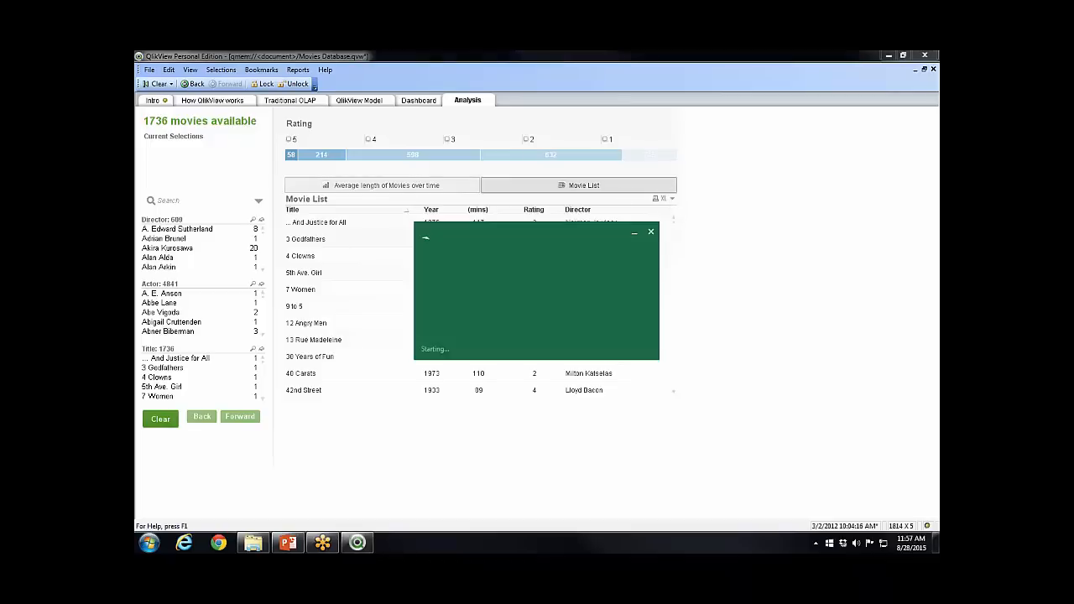
Examine the exported movie rows in Excel down to the last one and close the workbook
left_click(276, 227)
scroll(277, 228, "down", 16)
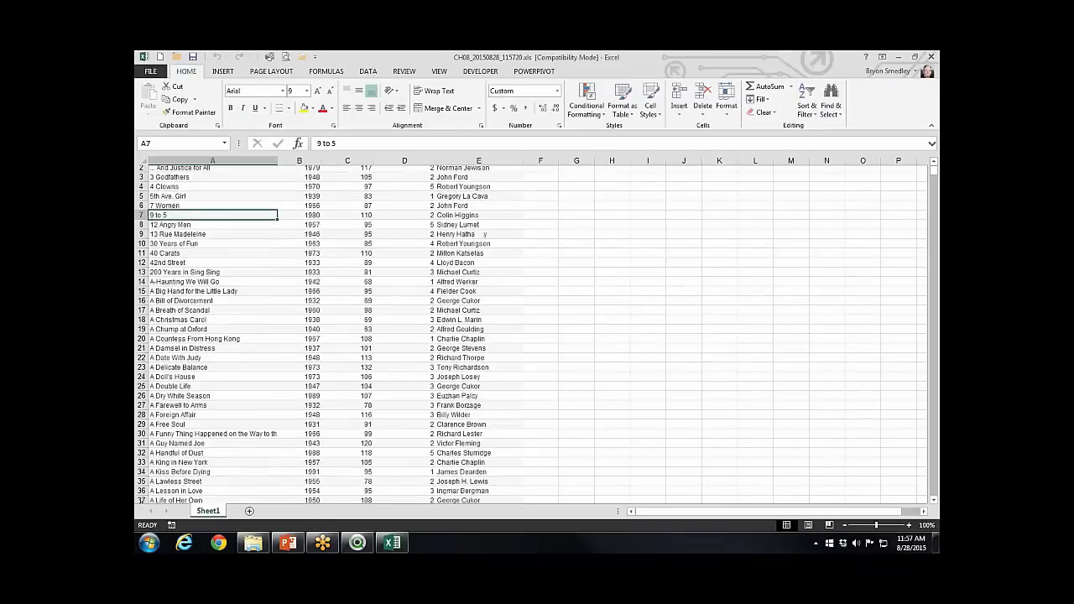
scroll(276, 227, "down", 16)
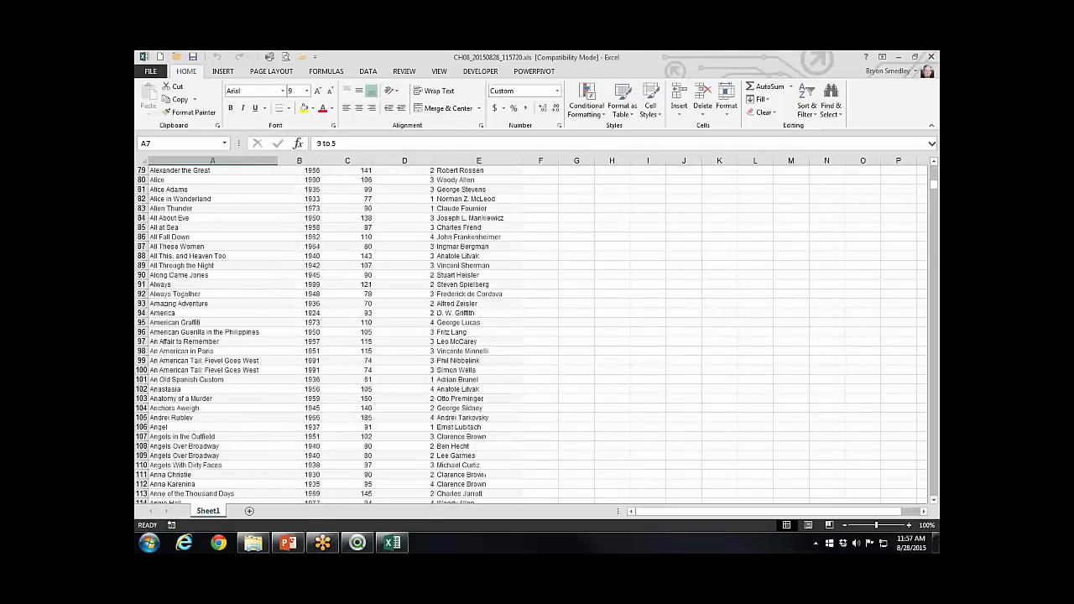
left_click(264, 236)
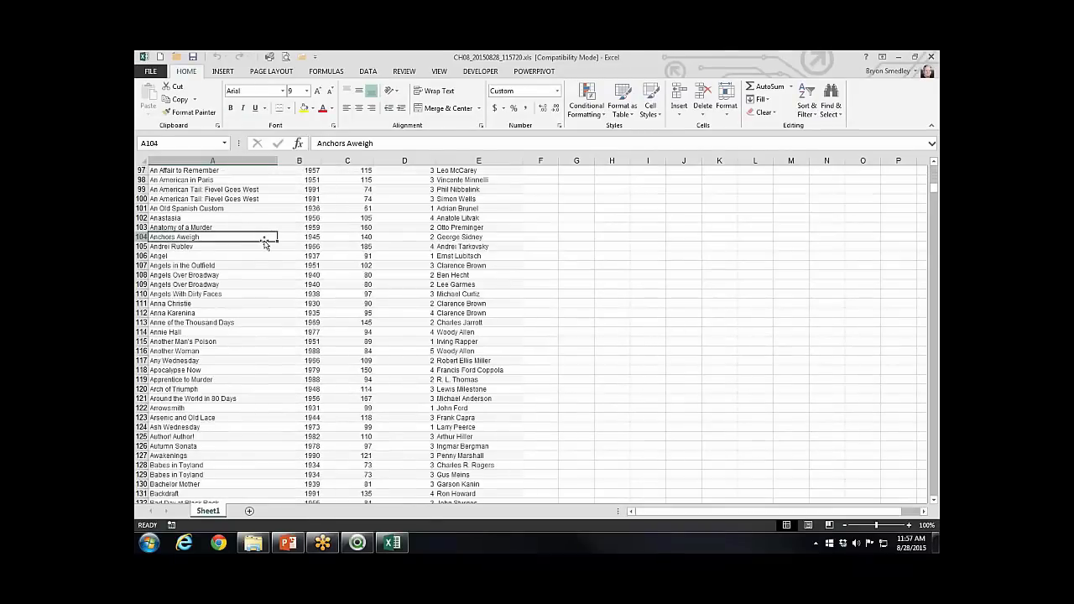
key("ctrl+Down")
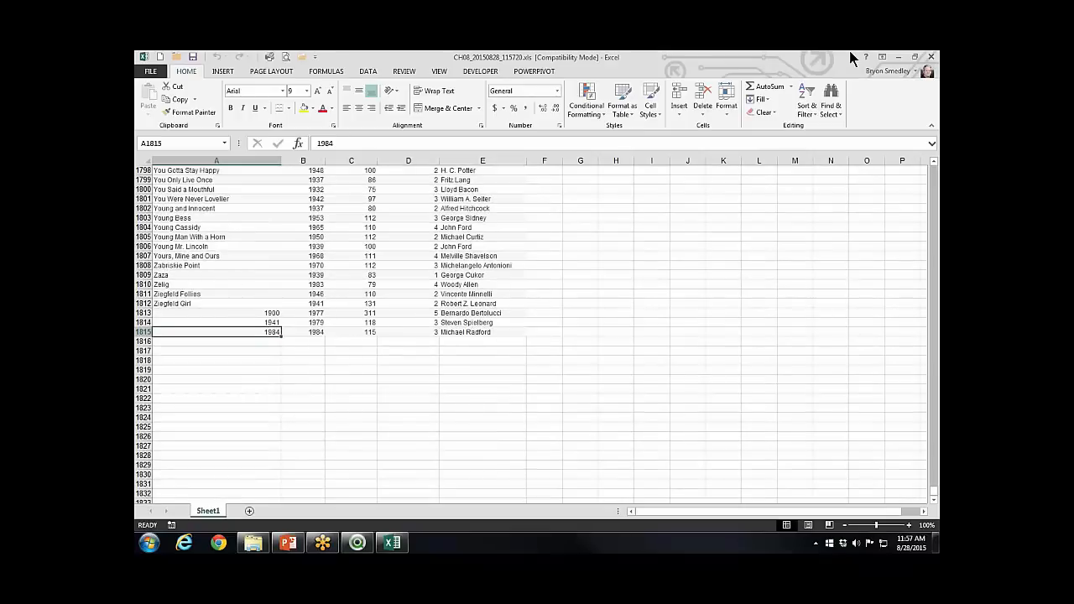
left_click(930, 57)
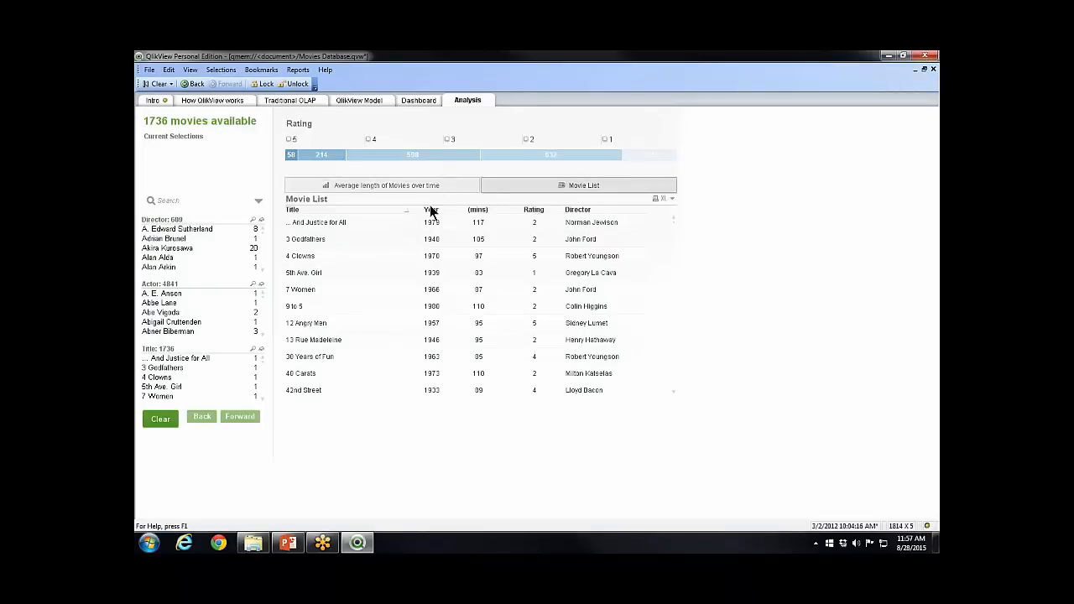
Filter the Movie List to rating 5 and director Akira Kurosawa and export it to Excel
left_click(290, 142)
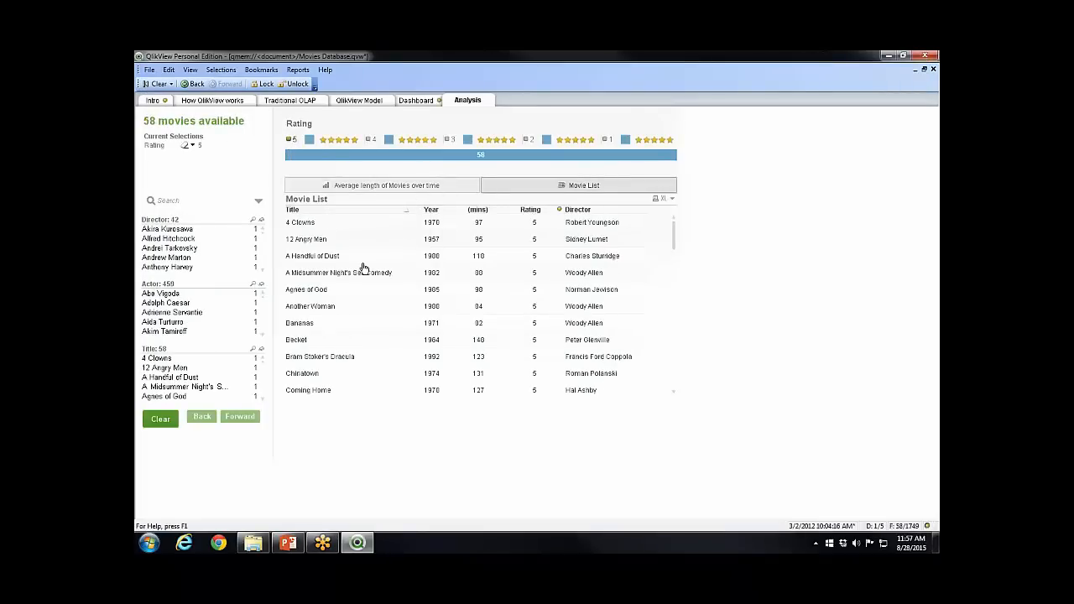
left_click(164, 230)
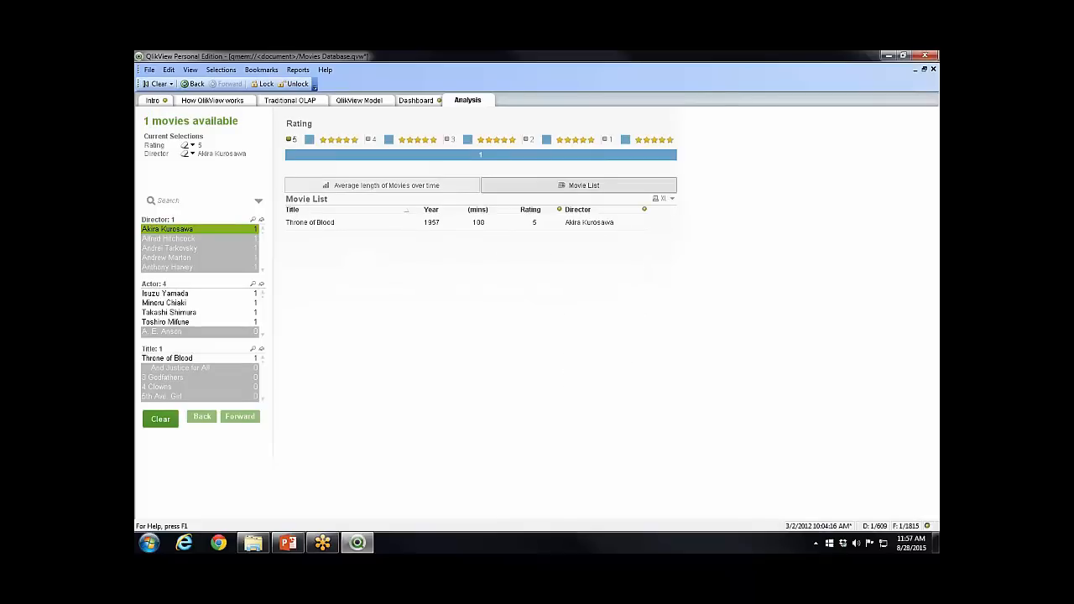
left_click(659, 198)
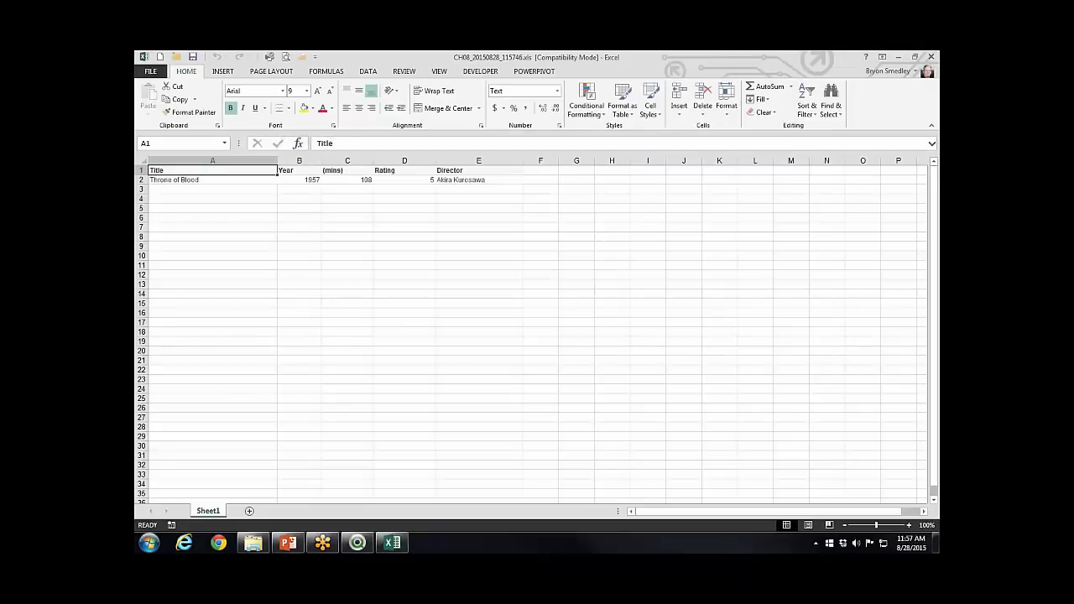
Close the exported workbook and clear all selections on the Analysis sheet
left_click(930, 57)
left_click(156, 84)
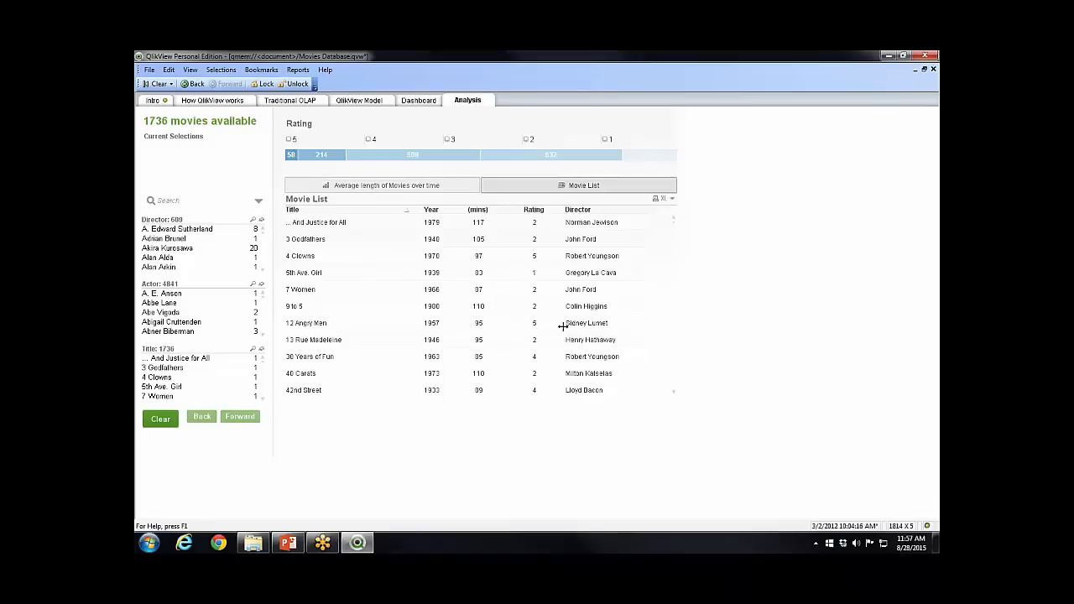
left_click(517, 271)
Show Average length of Movies over time and cycle it repeatedly through its table, bar and line views, ending on the line view
left_click(354, 182)
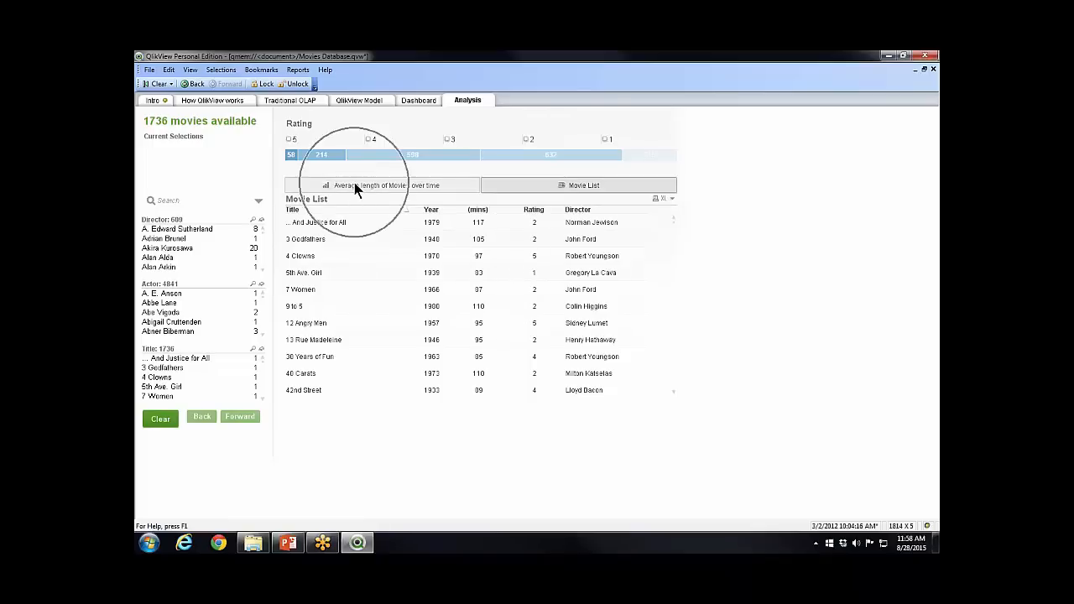
left_click(358, 185)
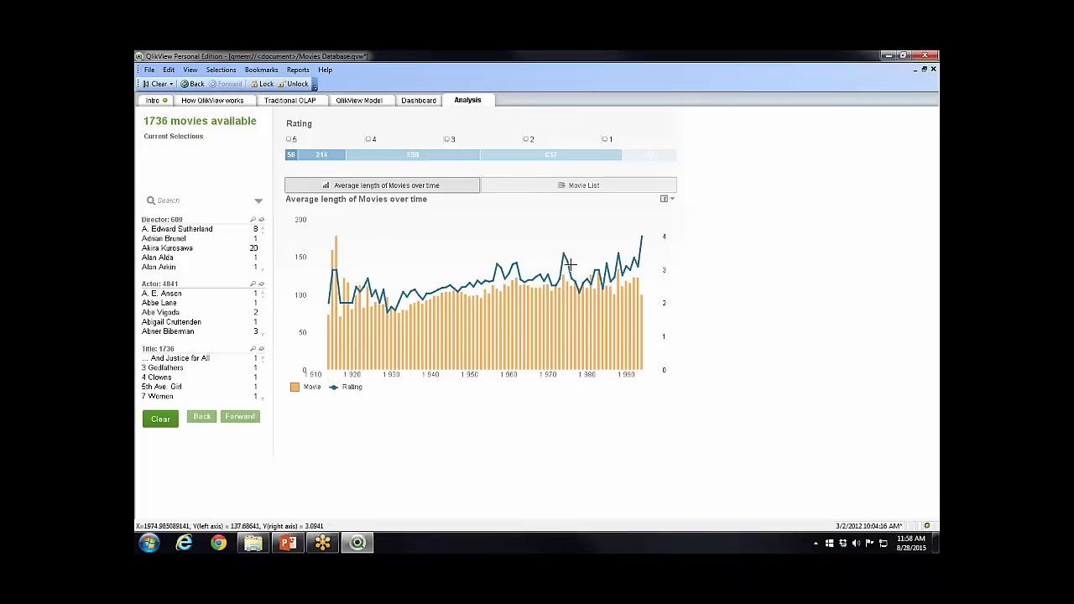
left_click(663, 200)
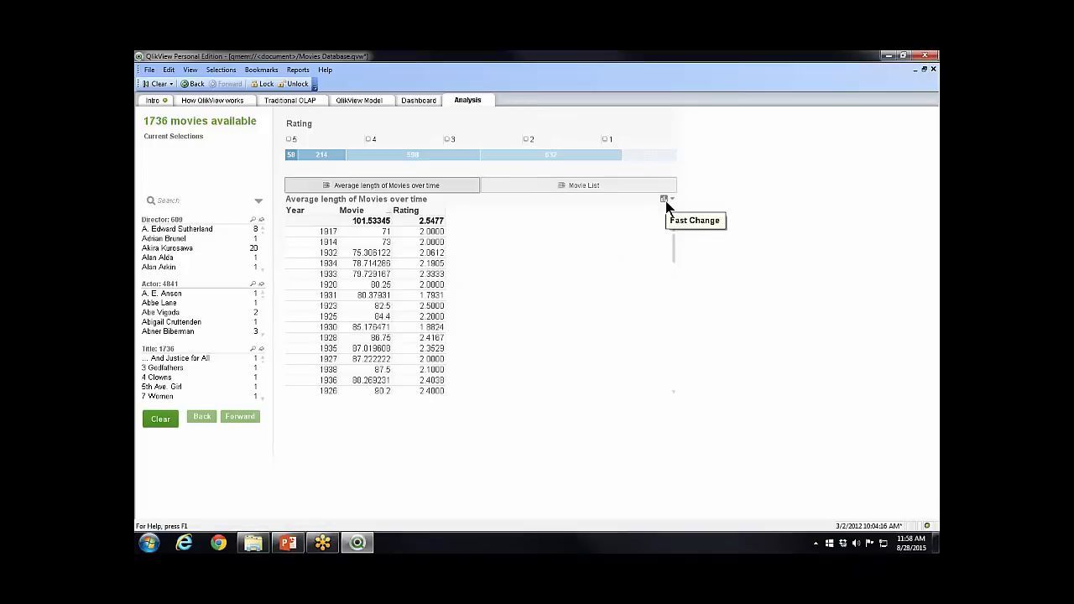
left_click(663, 200)
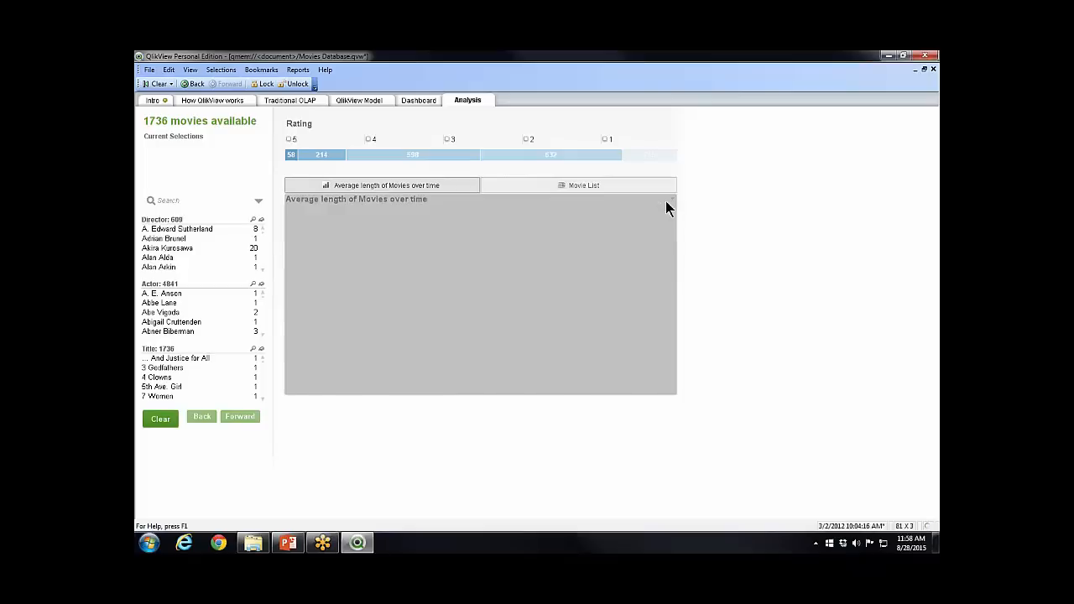
left_click(664, 200)
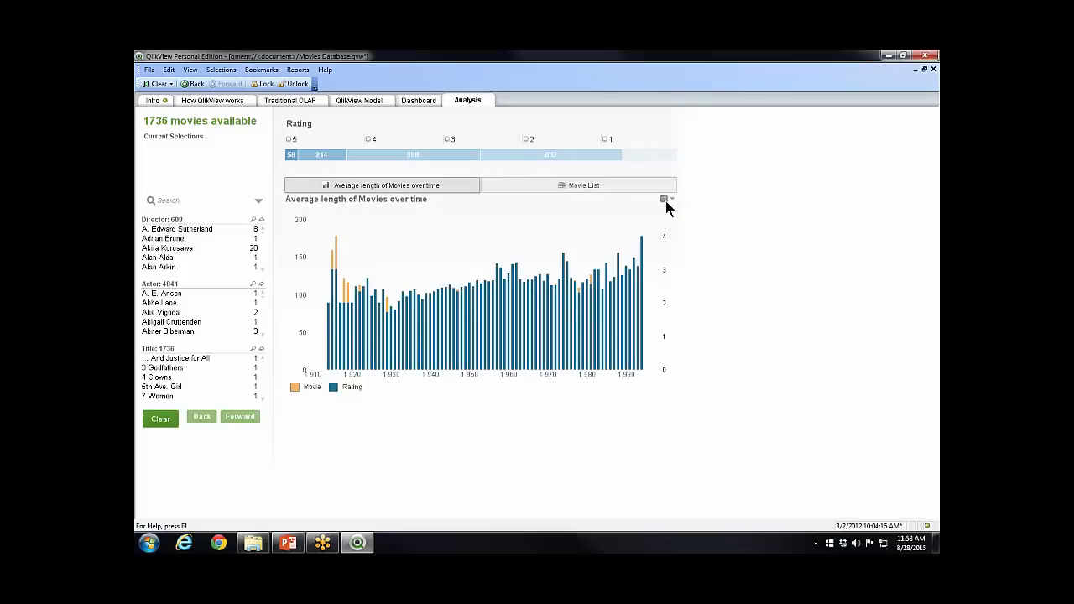
left_click(664, 199)
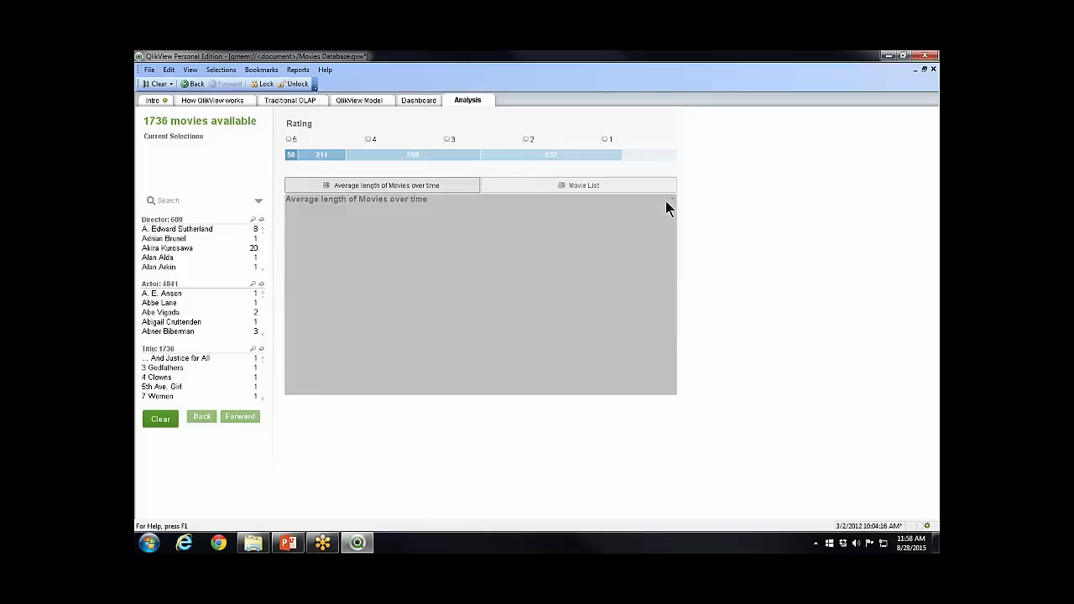
left_click(664, 200)
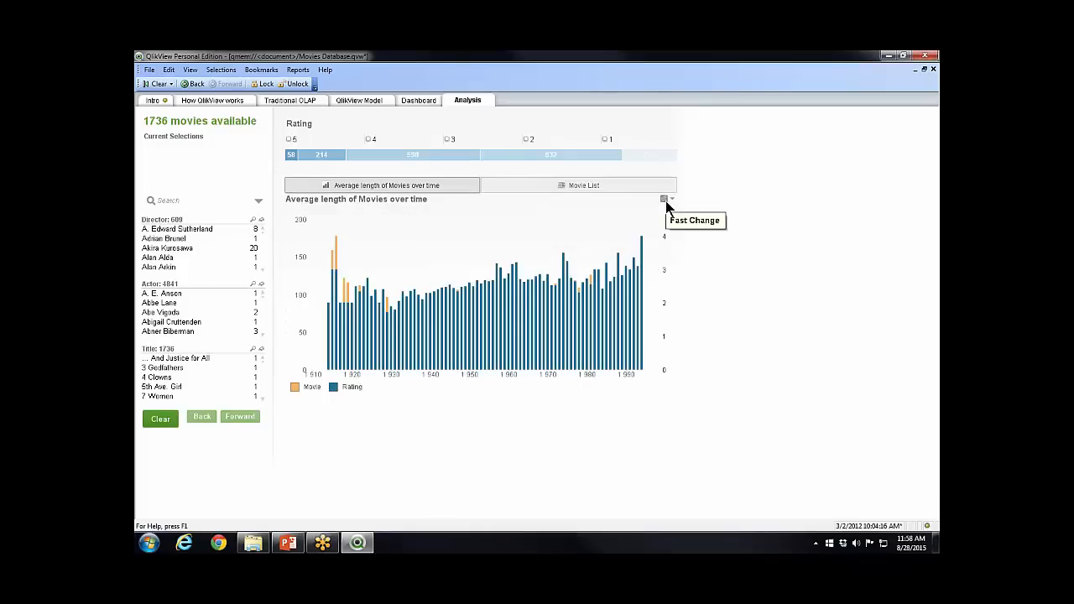
left_click(664, 199)
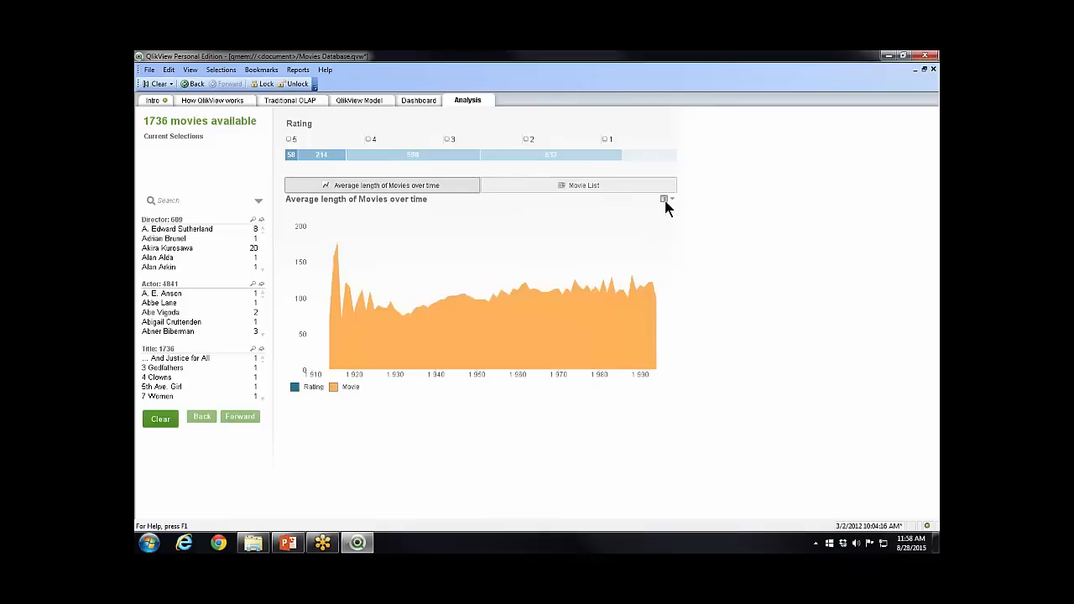
left_click(664, 200)
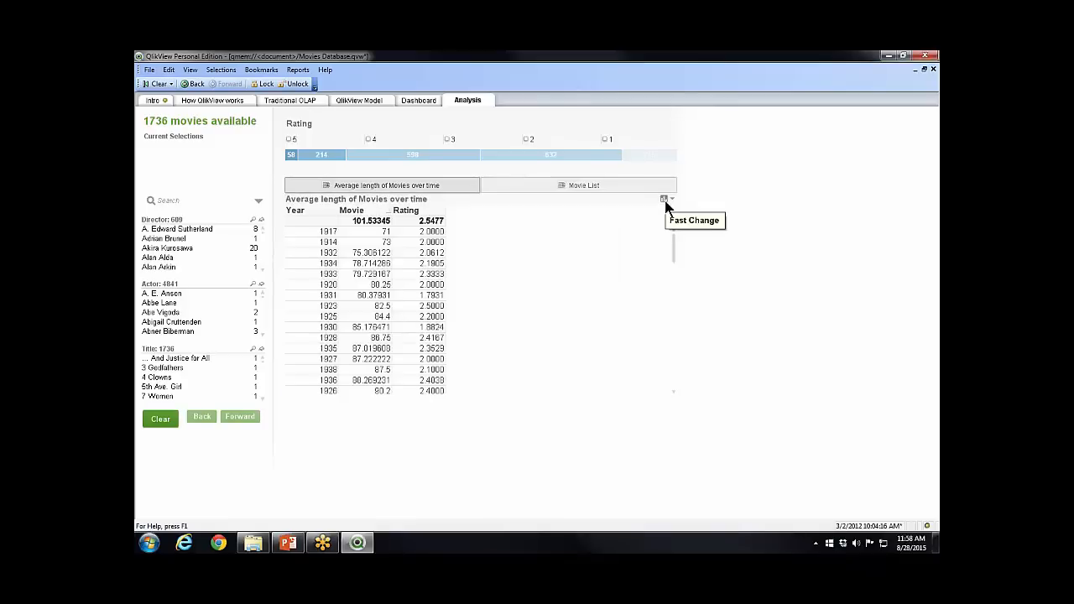
left_click(663, 199)
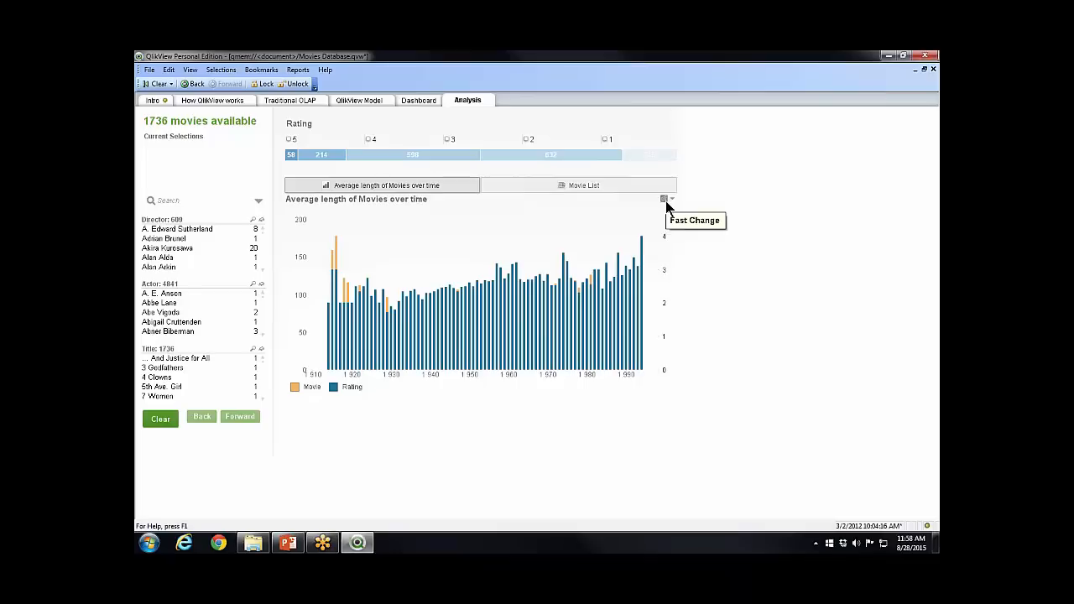
left_click(664, 200)
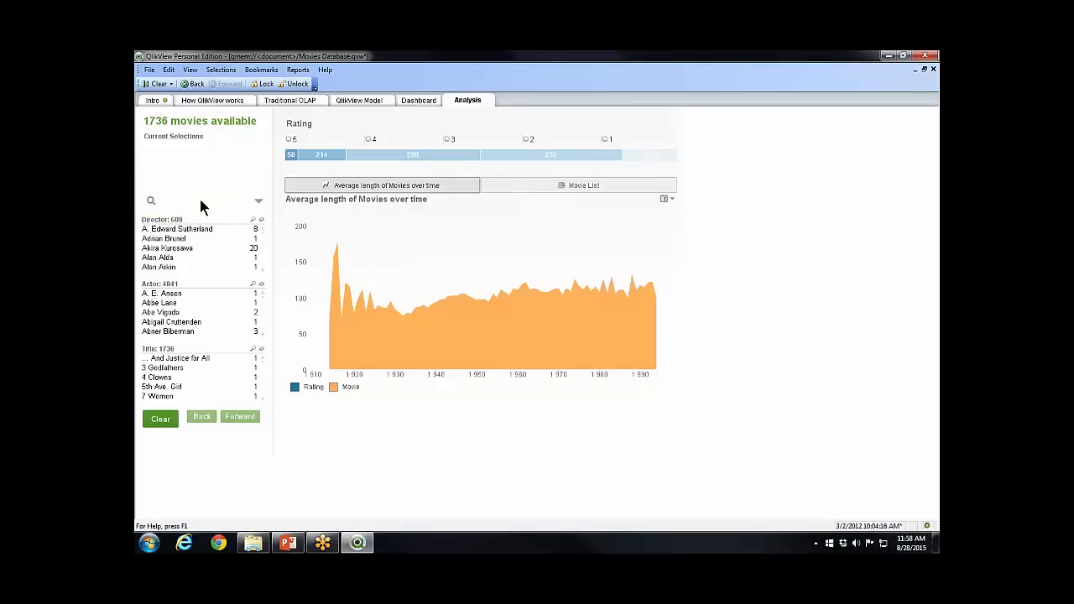
Search all fields for *steven*
type("steven*")
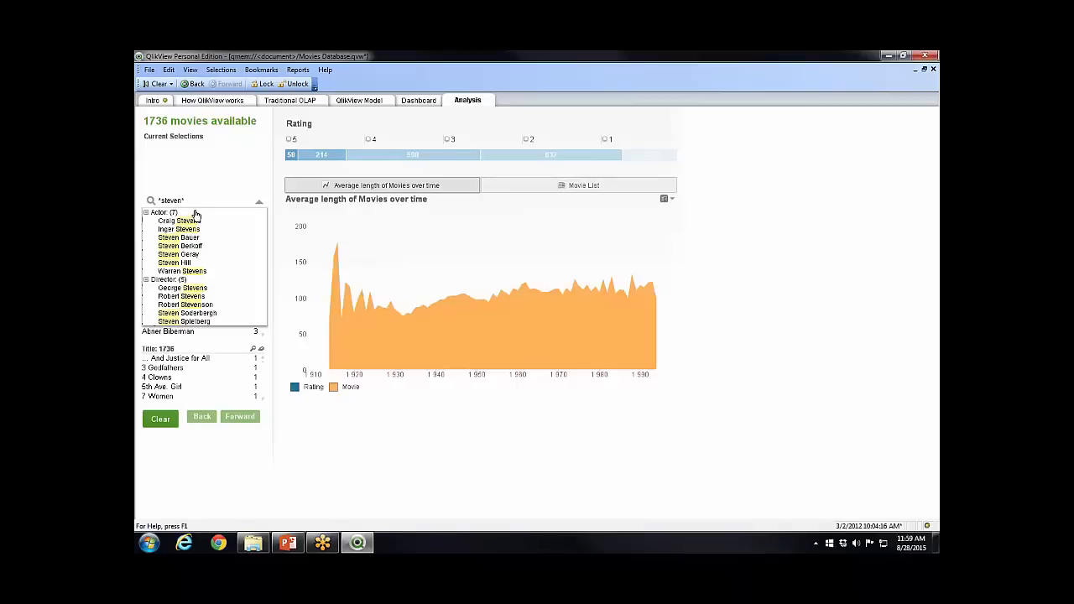
Search all fields for *star* and select the title Star Wars from the expanded Title results
key("Escape")
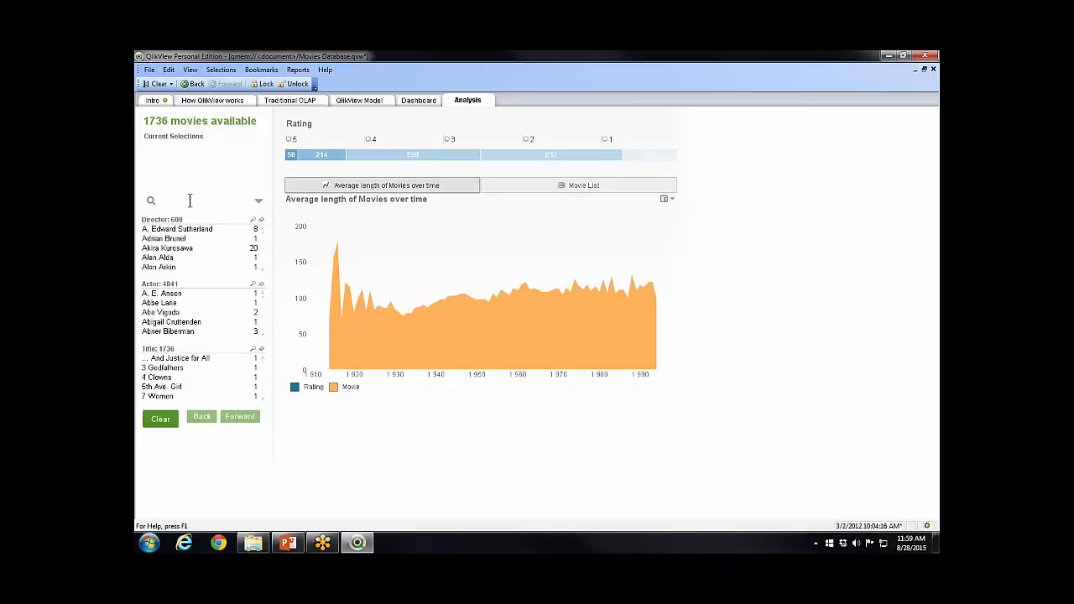
left_click(189, 200)
type("star")
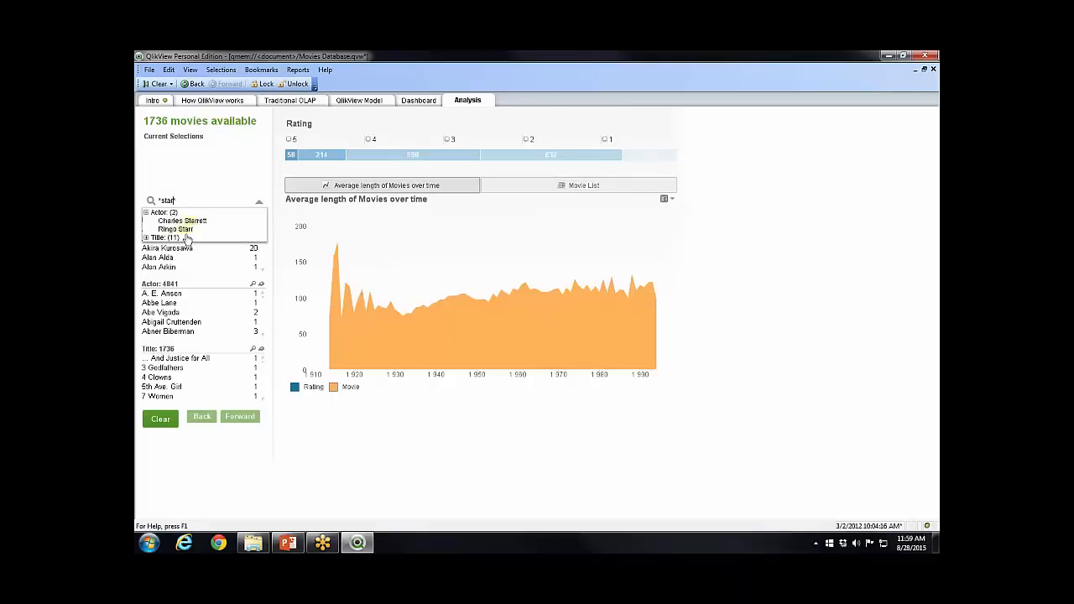
left_click(146, 237)
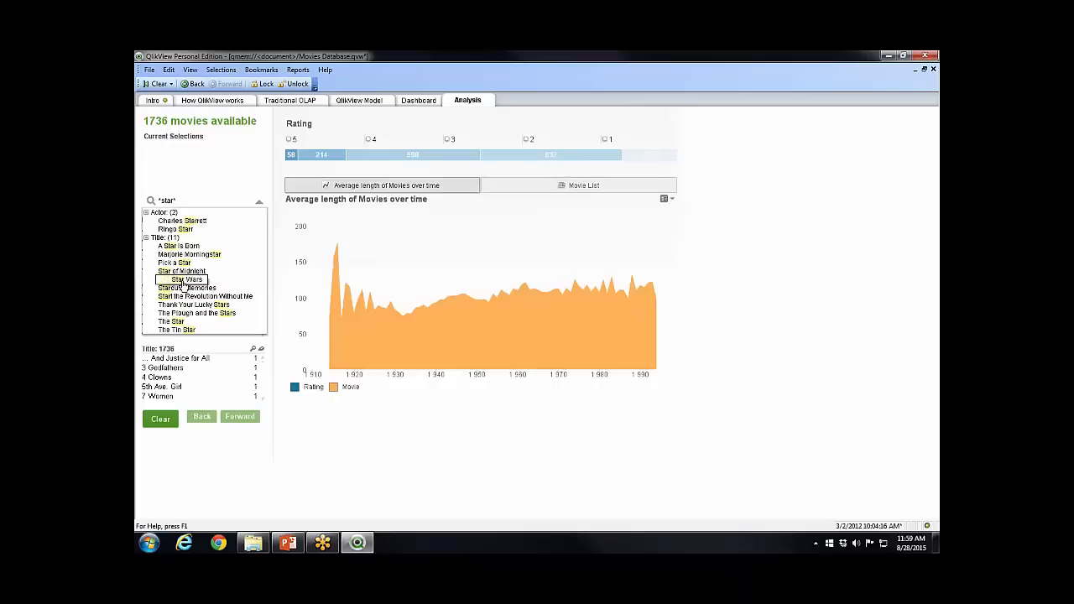
left_click(183, 281)
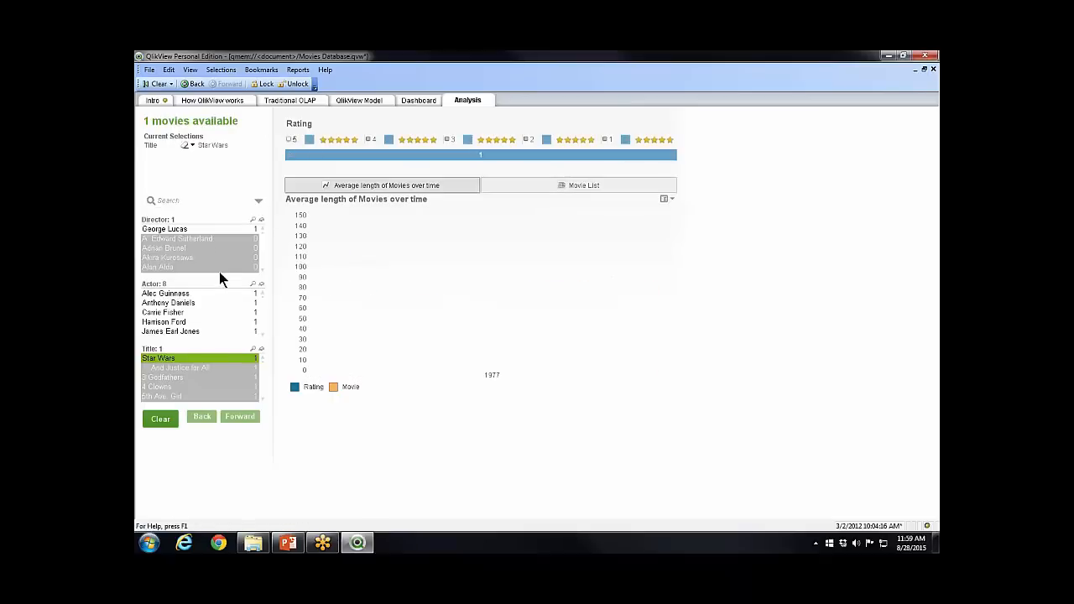
Clear all selections and expand the Length, Director, Actor and Year value lists in the global search
left_click(155, 84)
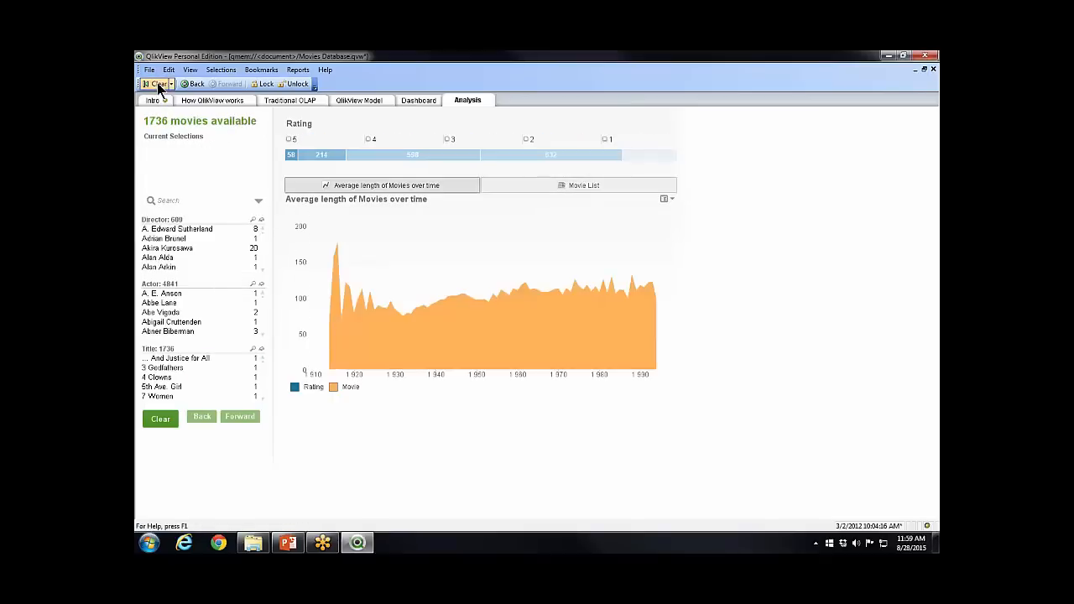
left_click(258, 202)
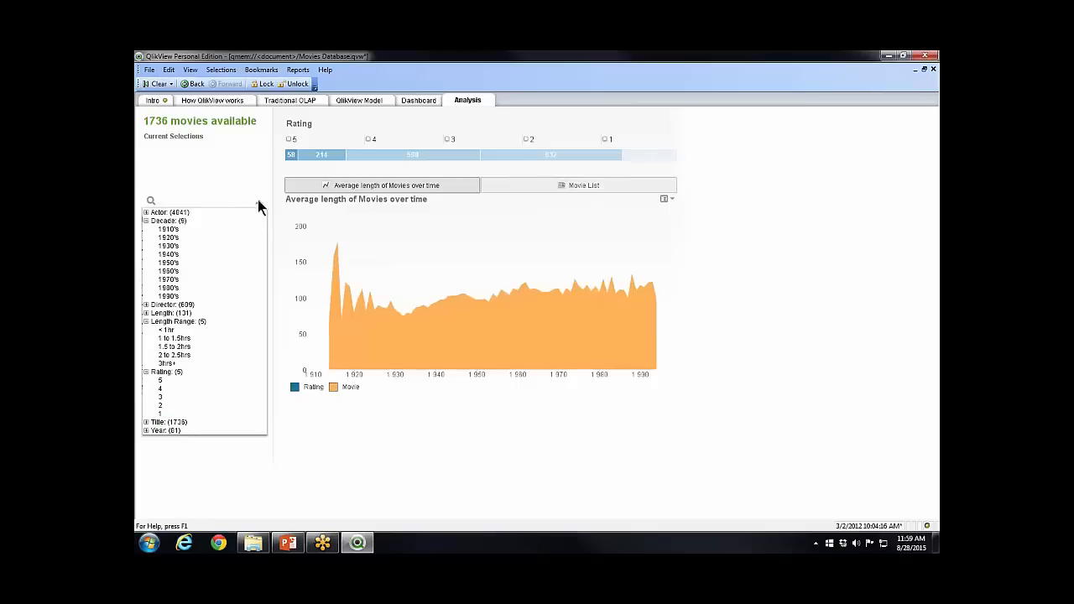
left_click(146, 313)
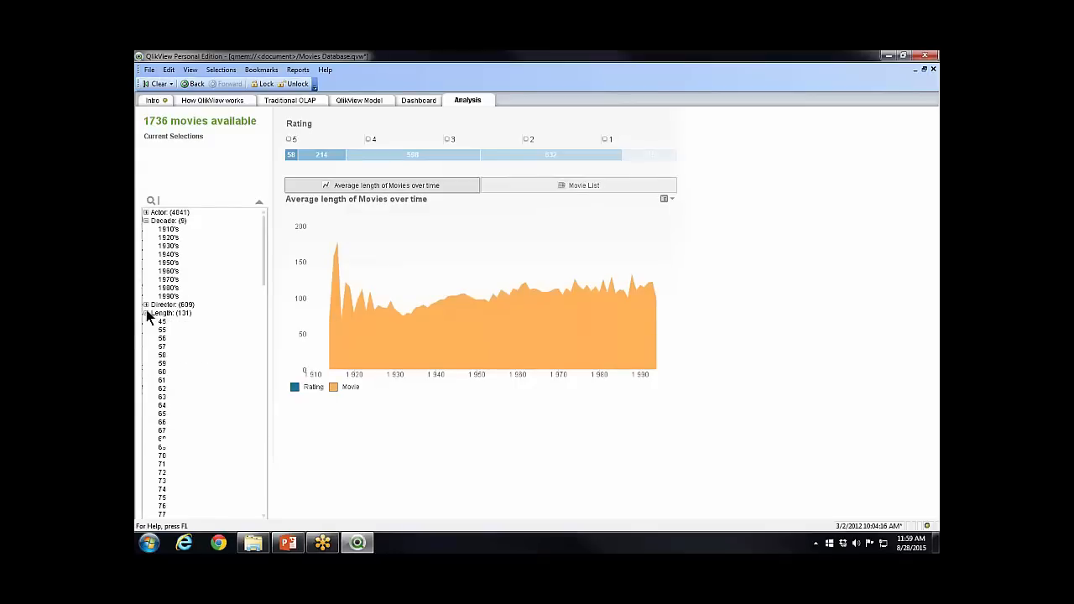
left_click(146, 305)
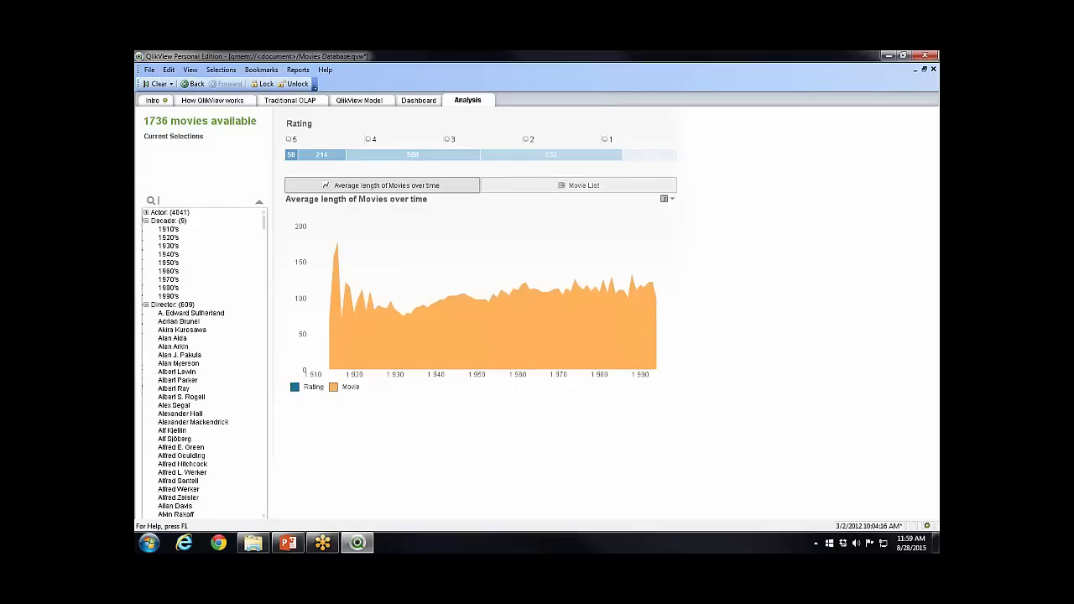
left_click(146, 213)
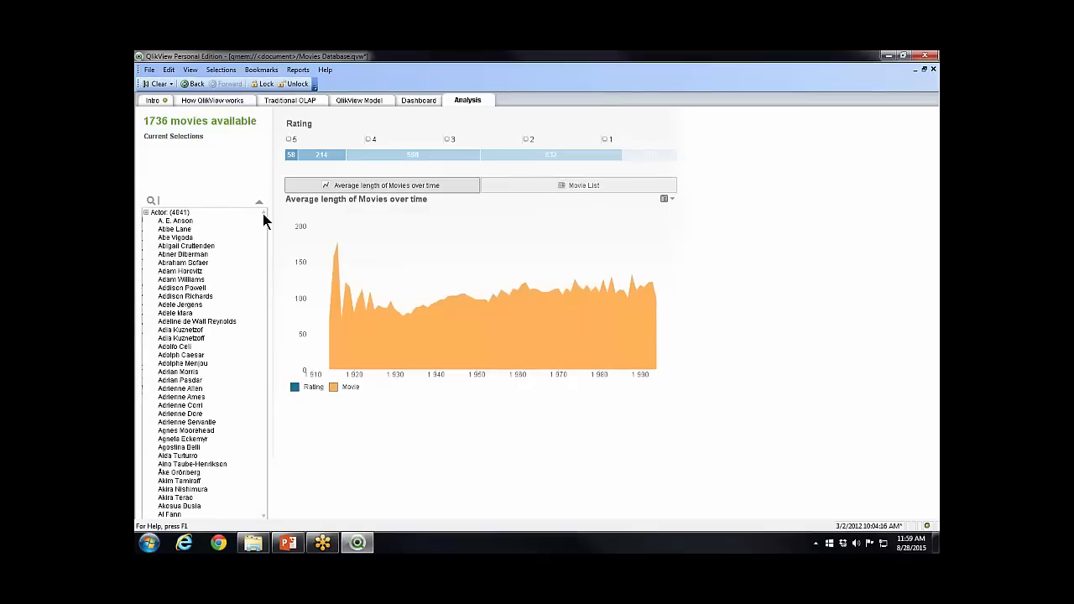
left_click_drag(264, 218, 268, 517)
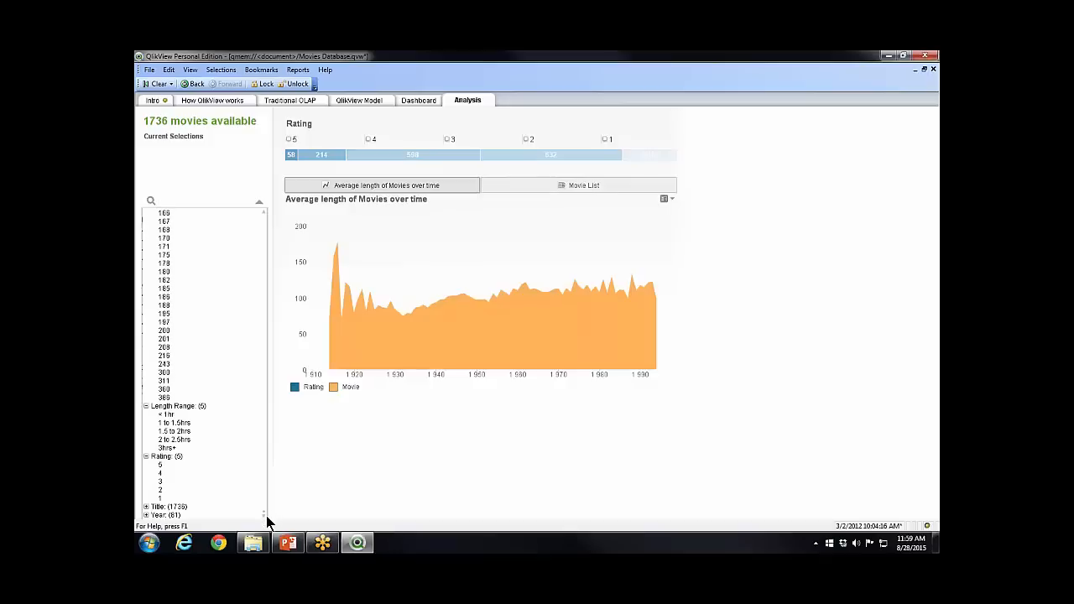
left_click(146, 515)
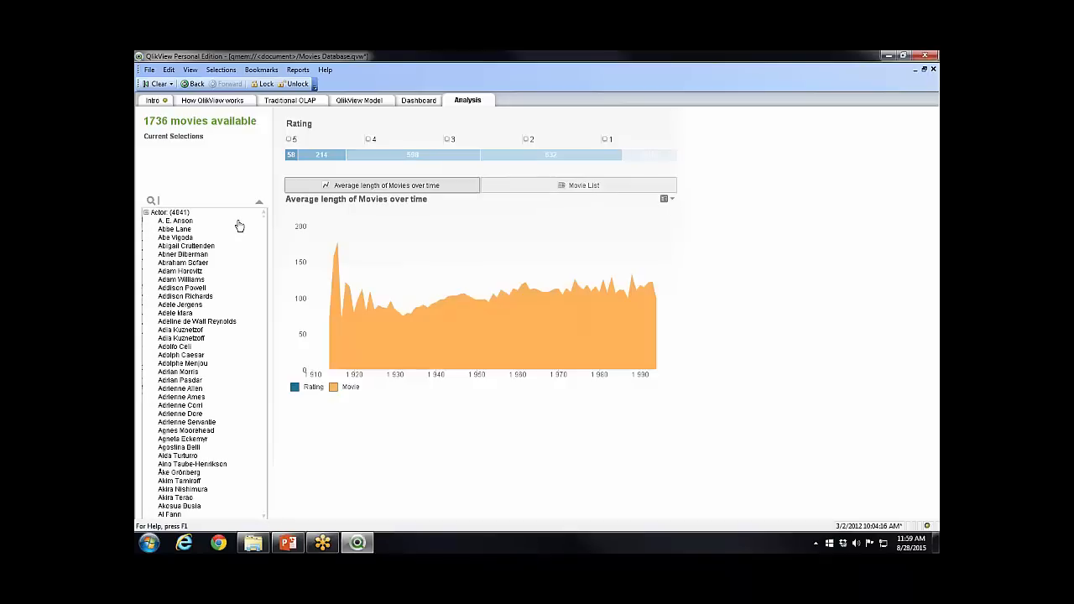
Collapse every expanded field group in the global search list, from Actor through Year
mouse_move(263, 221)
left_mouse_down()
mouse_move(266, 239)
mouse_move(268, 214)
left_mouse_up()
left_click(146, 213)
left_click(146, 220)
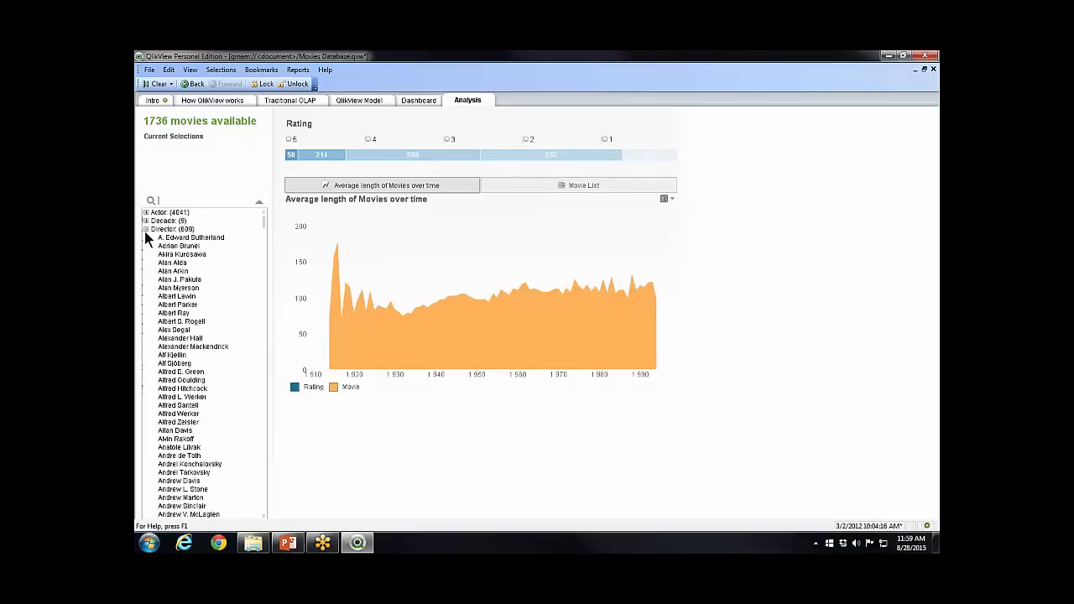
left_click(146, 229)
left_click(146, 237)
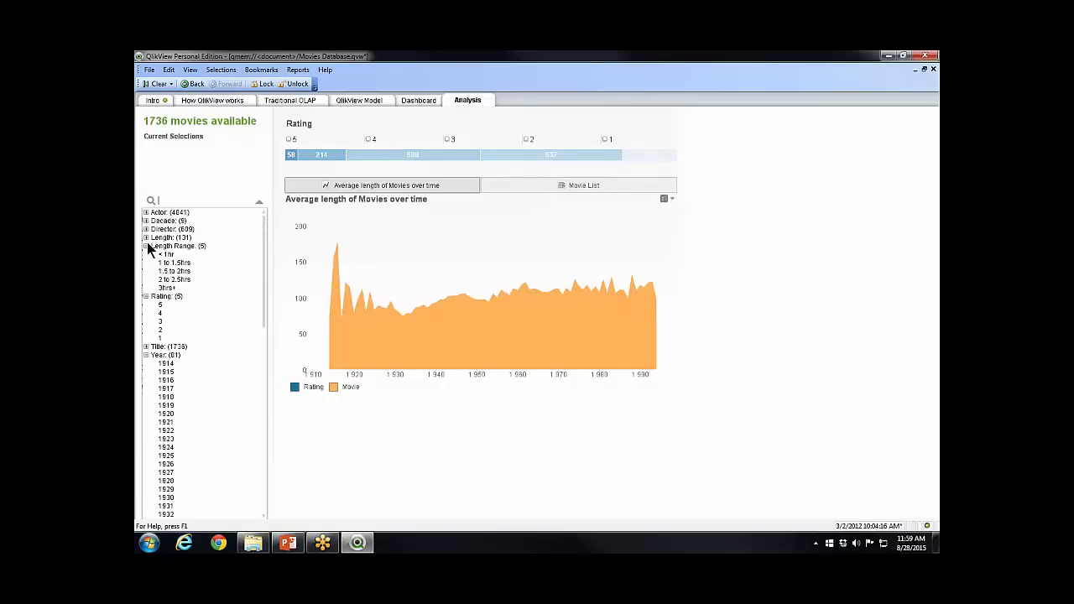
left_click(146, 246)
left_click(146, 254)
left_click(145, 271)
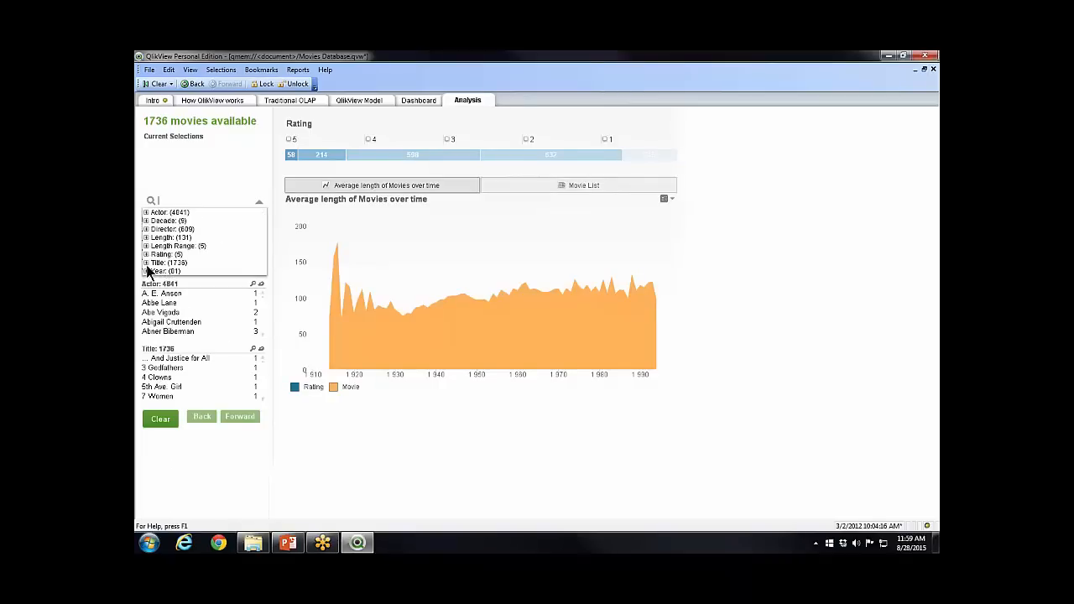
Select the title Beauty and the Beast from the global search's Title values and show the Movie List
left_click(146, 263)
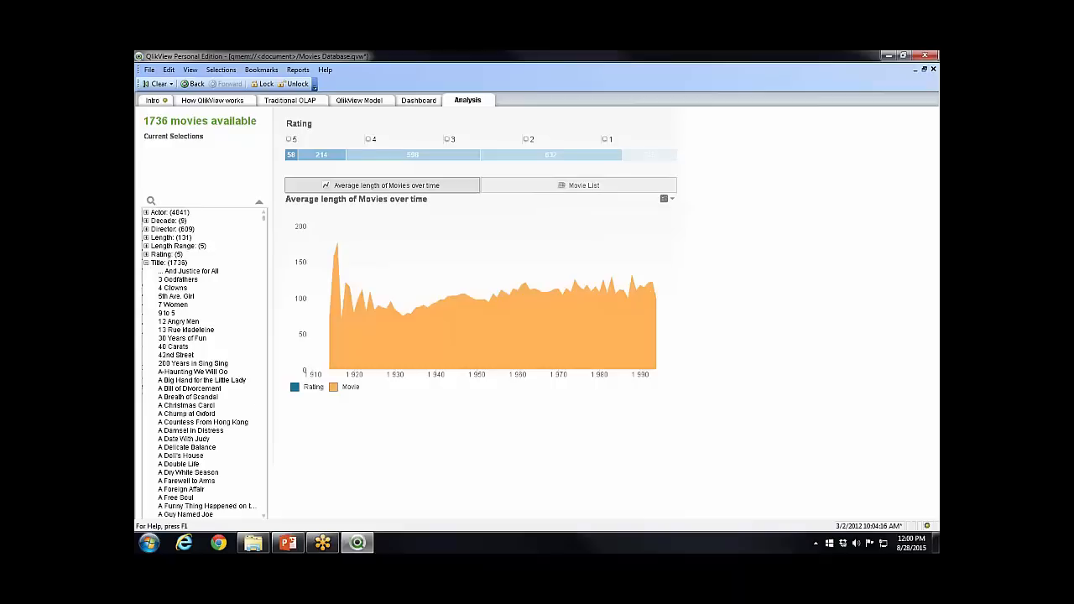
left_click_drag(262, 225, 269, 246)
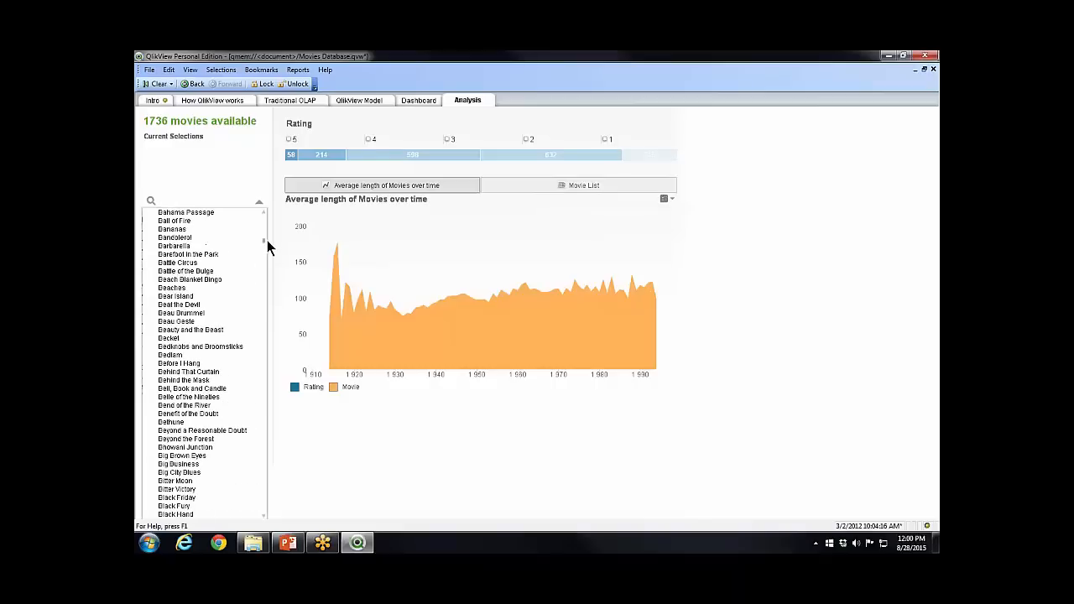
left_click(205, 332)
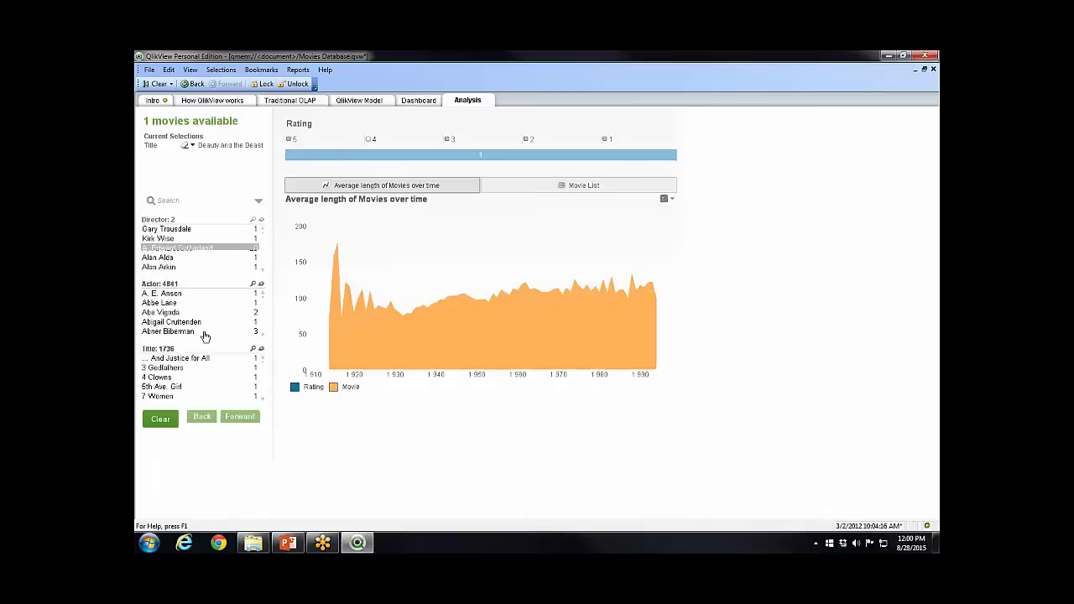
left_click(575, 186)
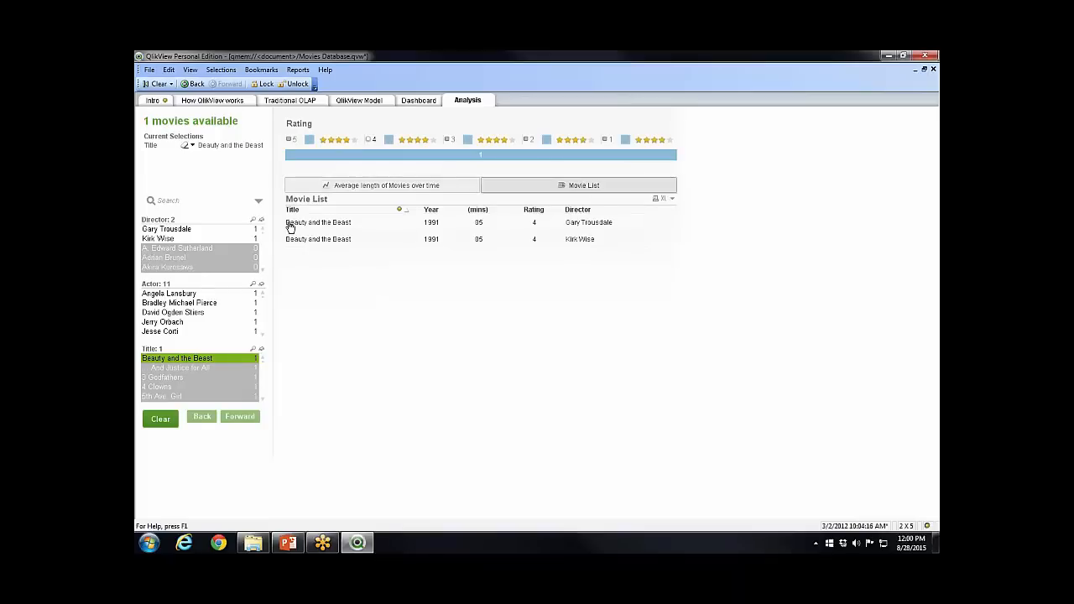
Clear all selections in the Movies Database, return to its Intro sheet and switch to the Call Center document
left_click(156, 84)
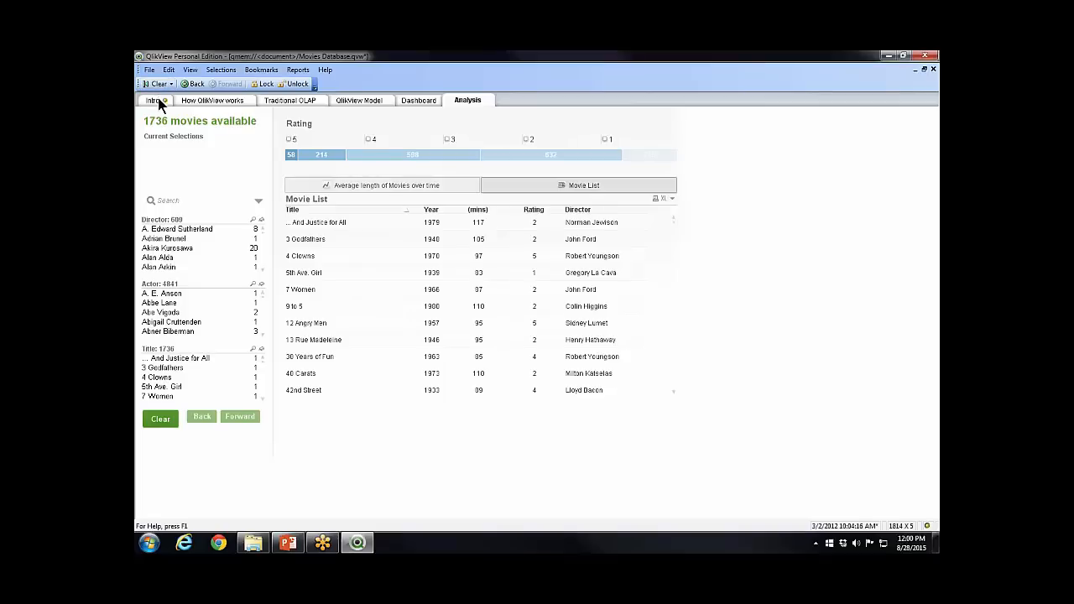
left_click(158, 101)
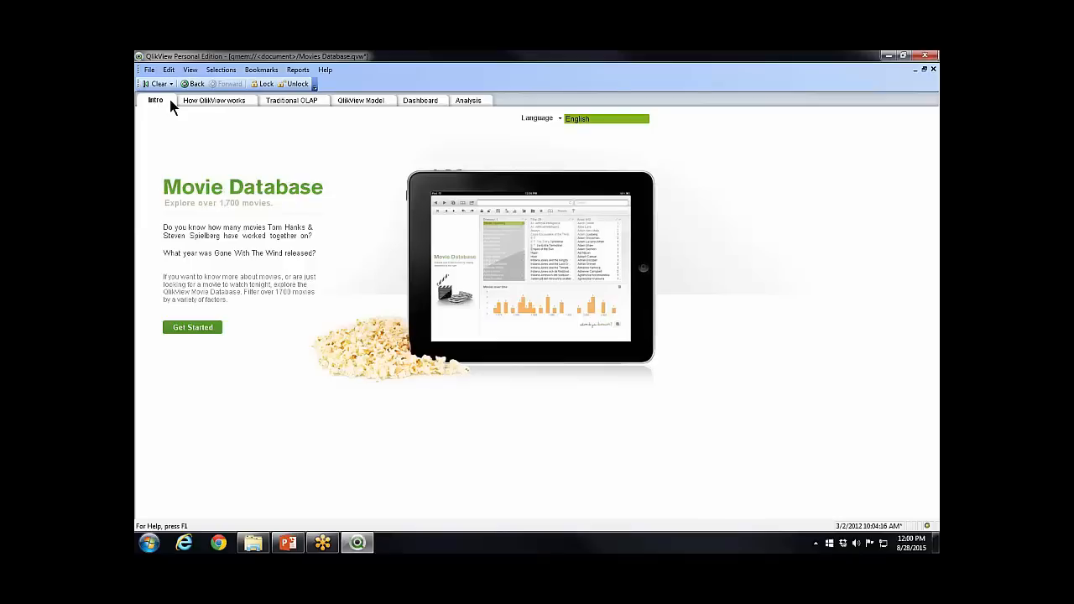
left_click(925, 56)
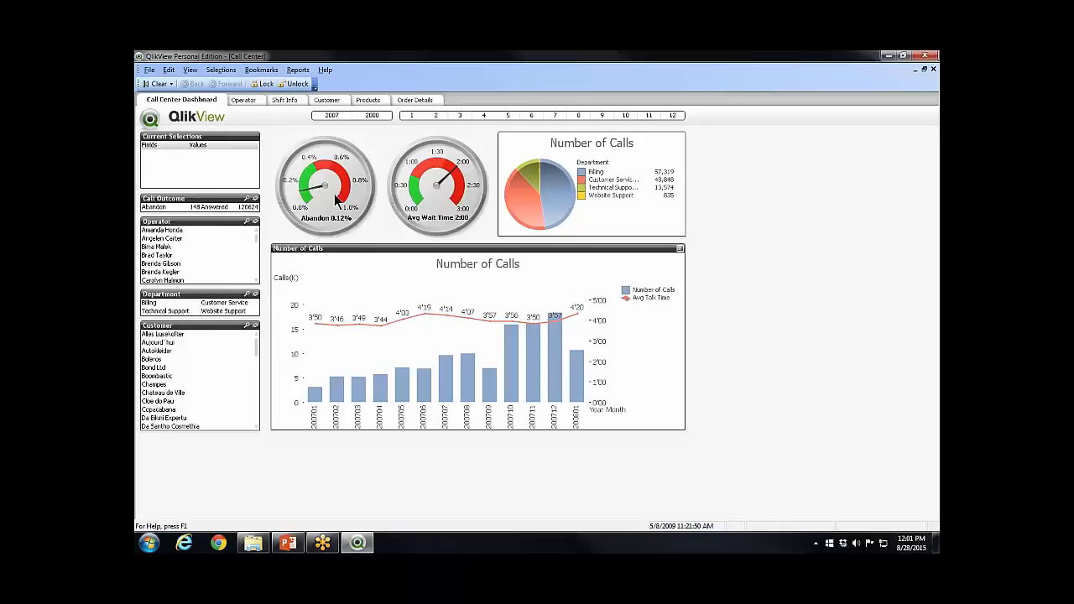
Filter the Call Center Dashboard by Billing, Technical Support, Customer Service and Website Support in turn, ending on Billing
mouse_move(405, 198)
left_click(153, 304)
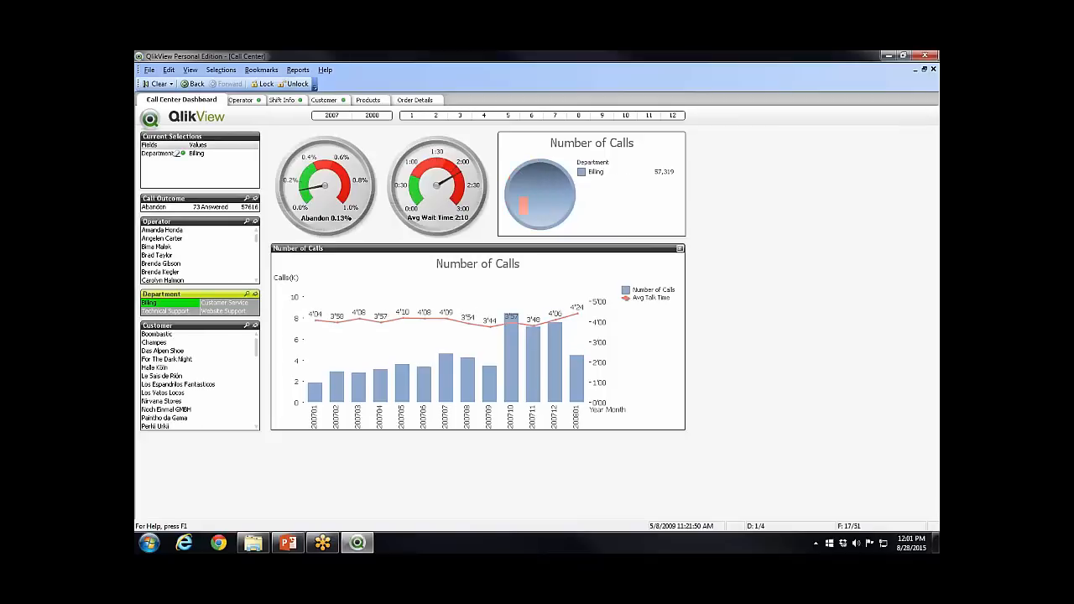
left_click(156, 311)
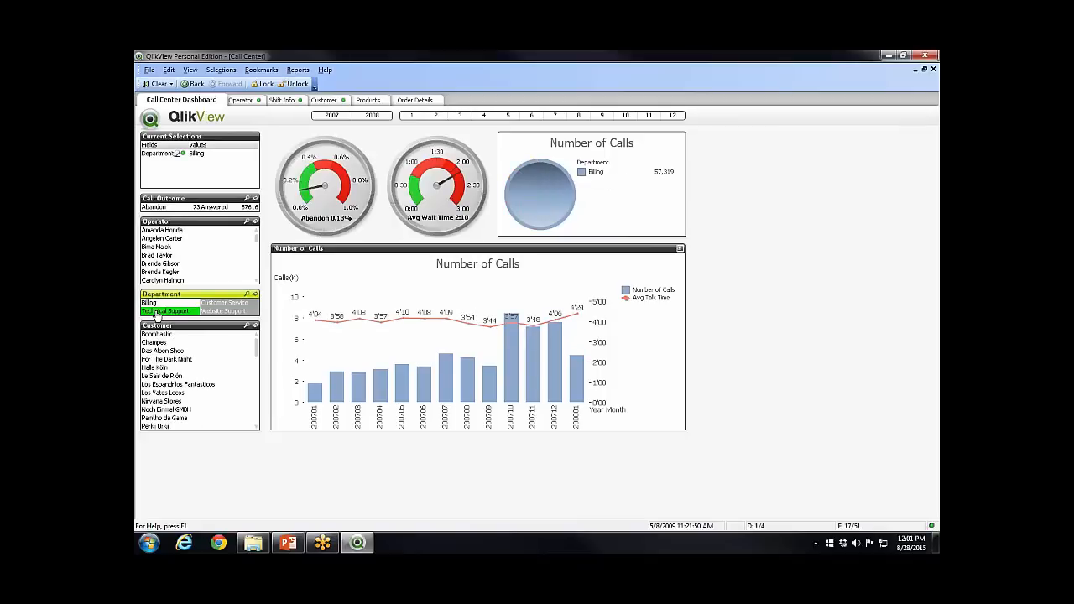
left_click(224, 303)
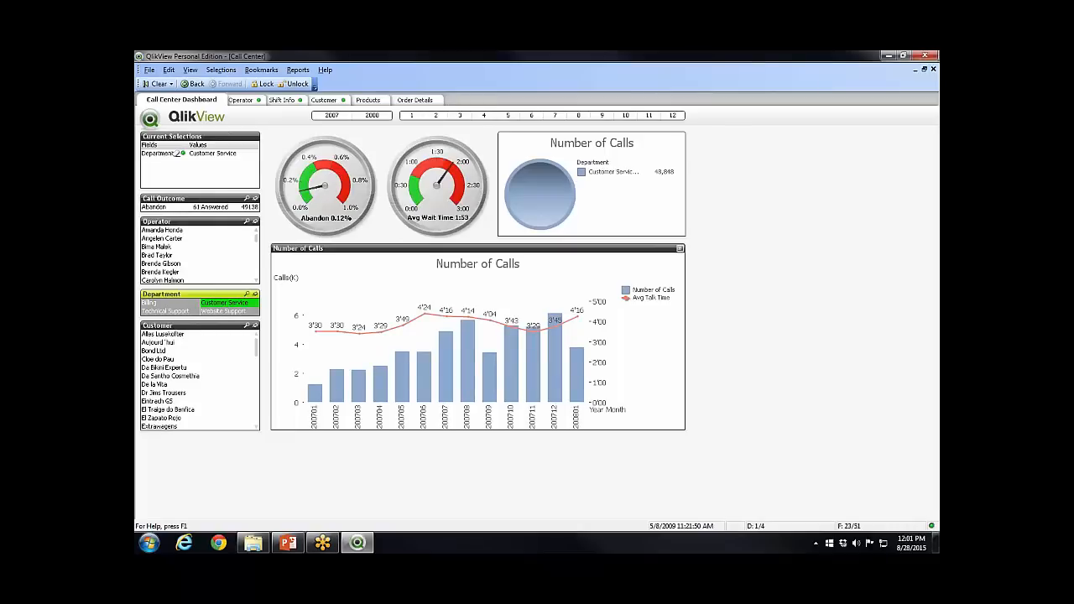
left_click(216, 312)
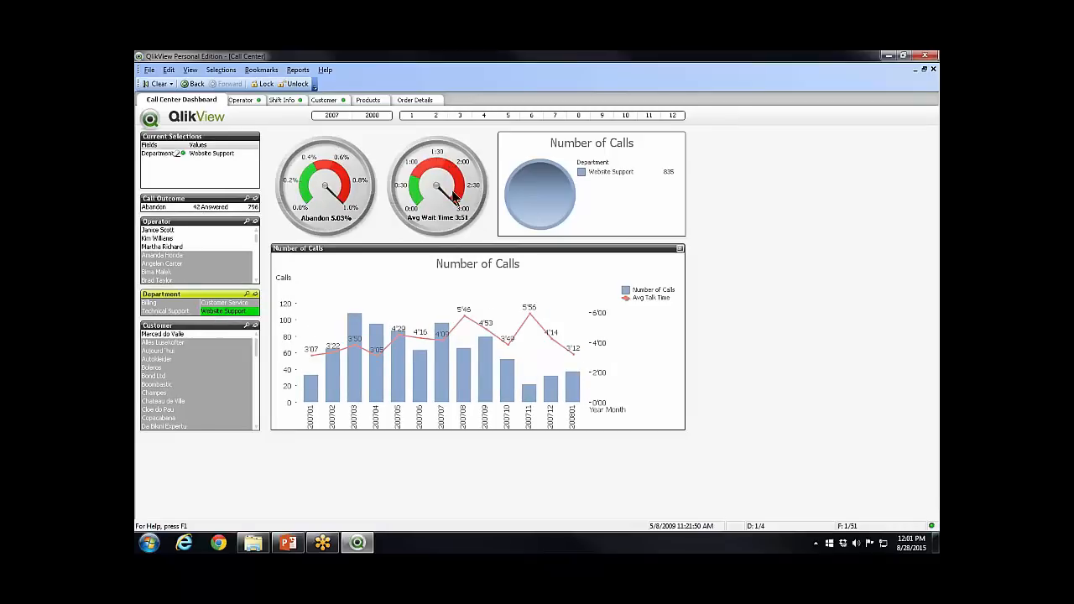
left_click(213, 304)
left_click(178, 303)
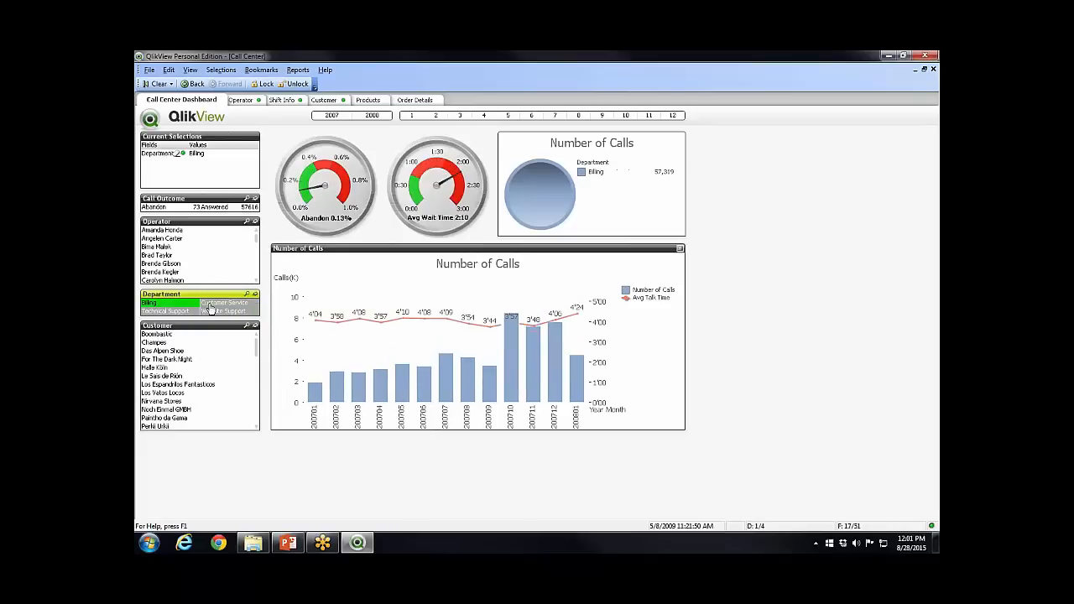
Clear the department selection and cycle the monthly Number of Calls chart through its table view to a combined bar and line view
left_click(156, 83)
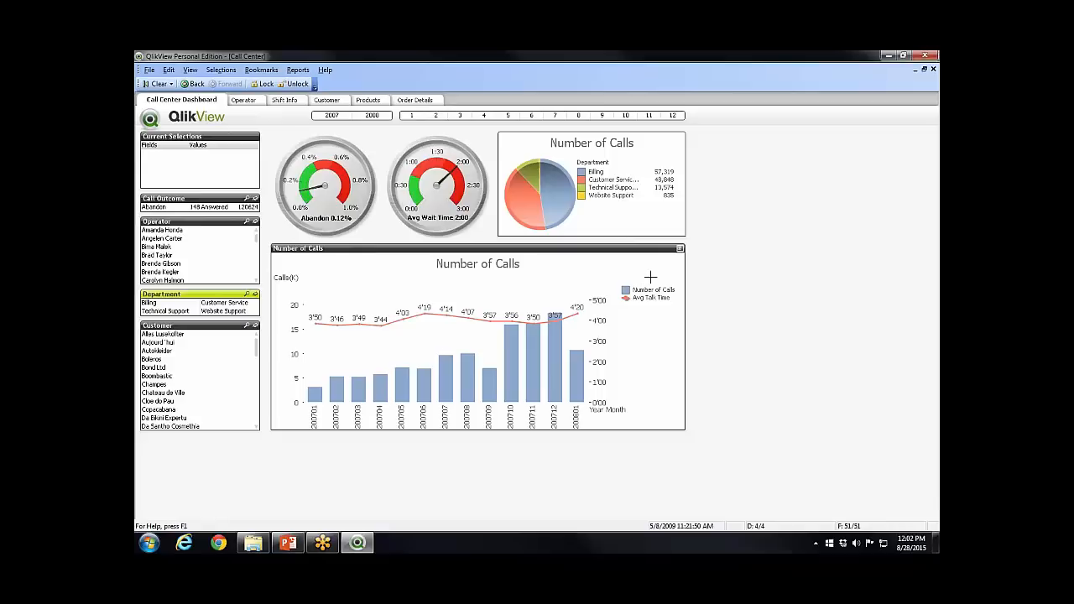
left_click(682, 250)
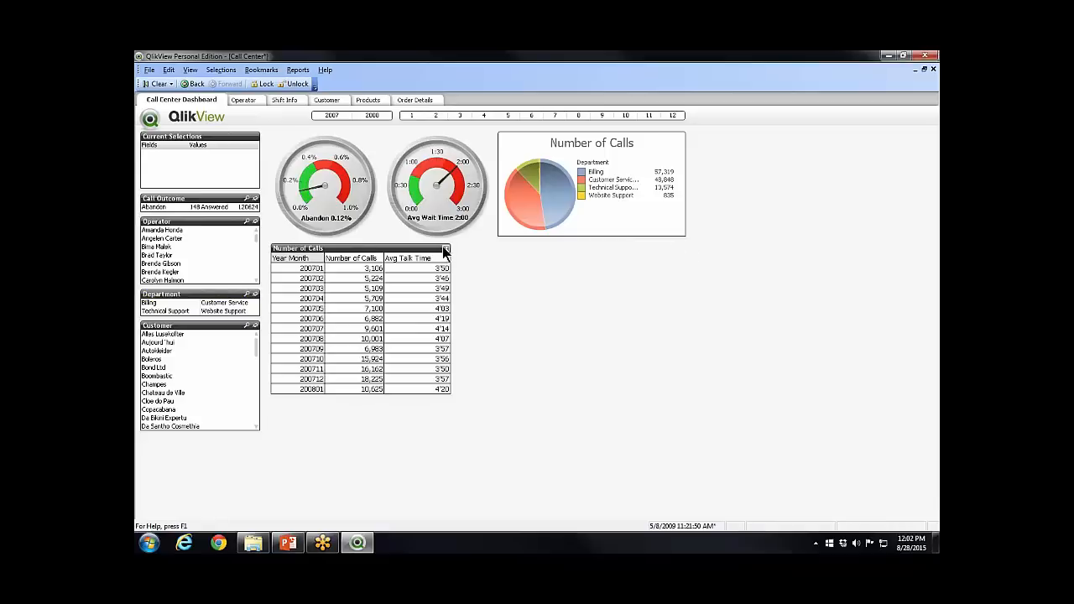
left_click(445, 249)
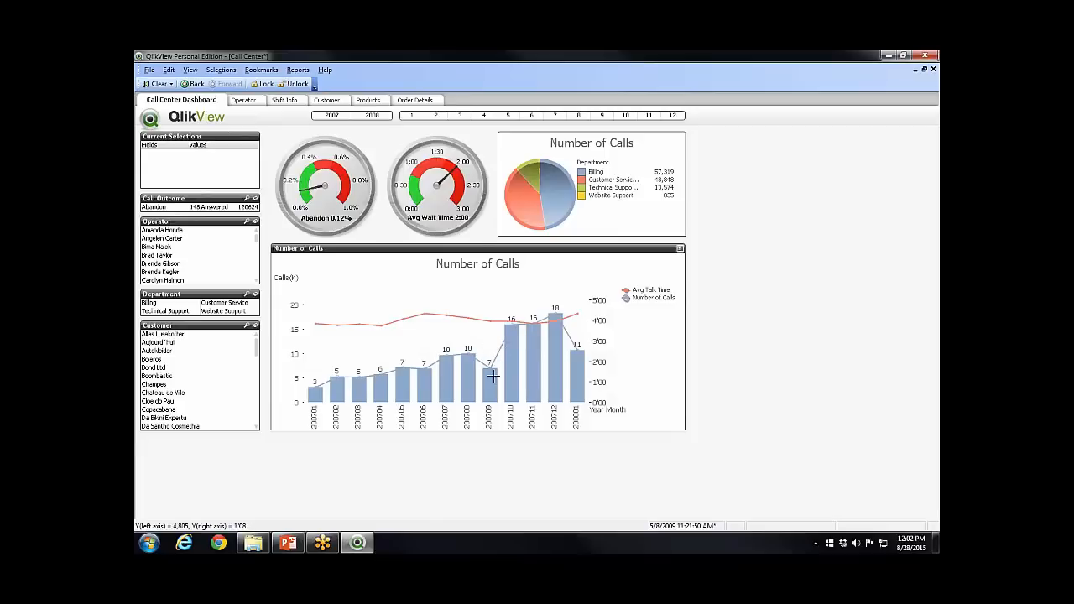
Select months 200708 to 200710 directly in the Number of Calls chart and narrow the selection to 200709
left_click_drag(517, 300, 465, 433)
mouse_move(444, 390)
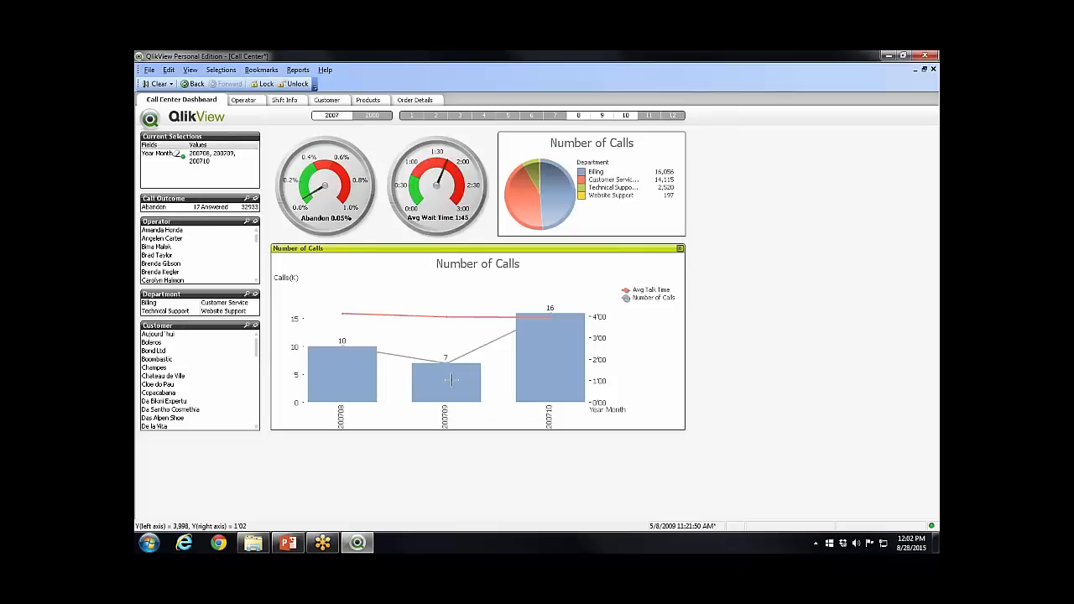
left_click(446, 377)
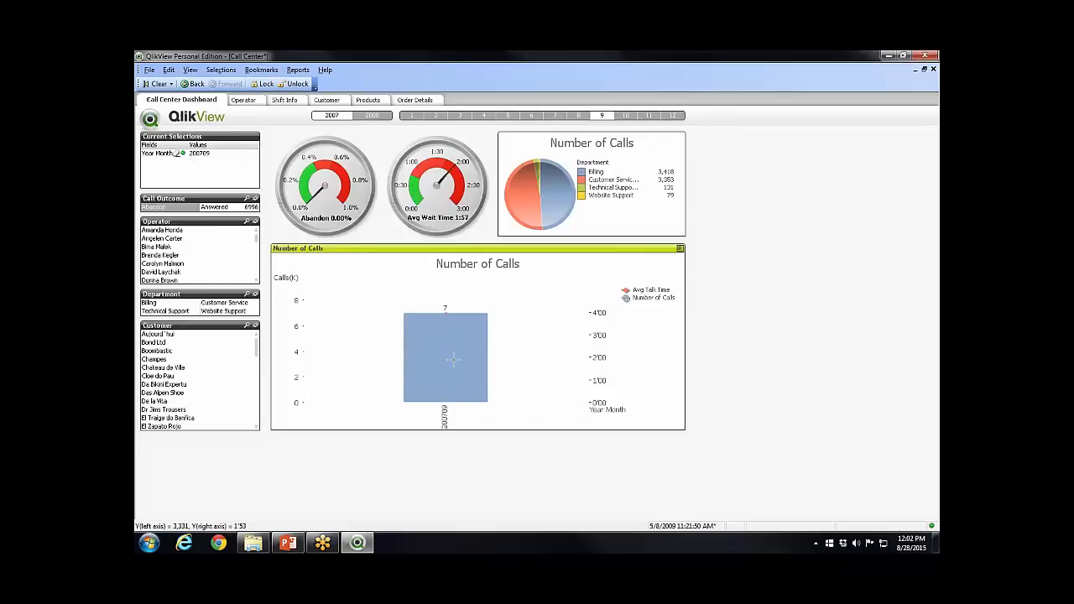
Show Number of Calls for the selected month as a table, clear all selections and return it to the chart view
mouse_move(456, 356)
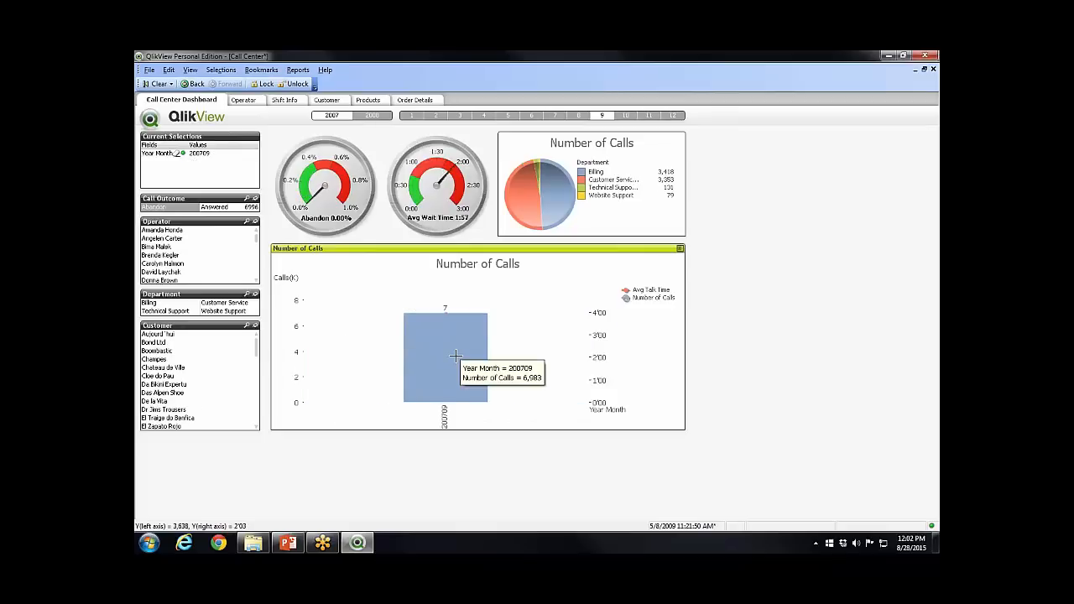
left_click(456, 357)
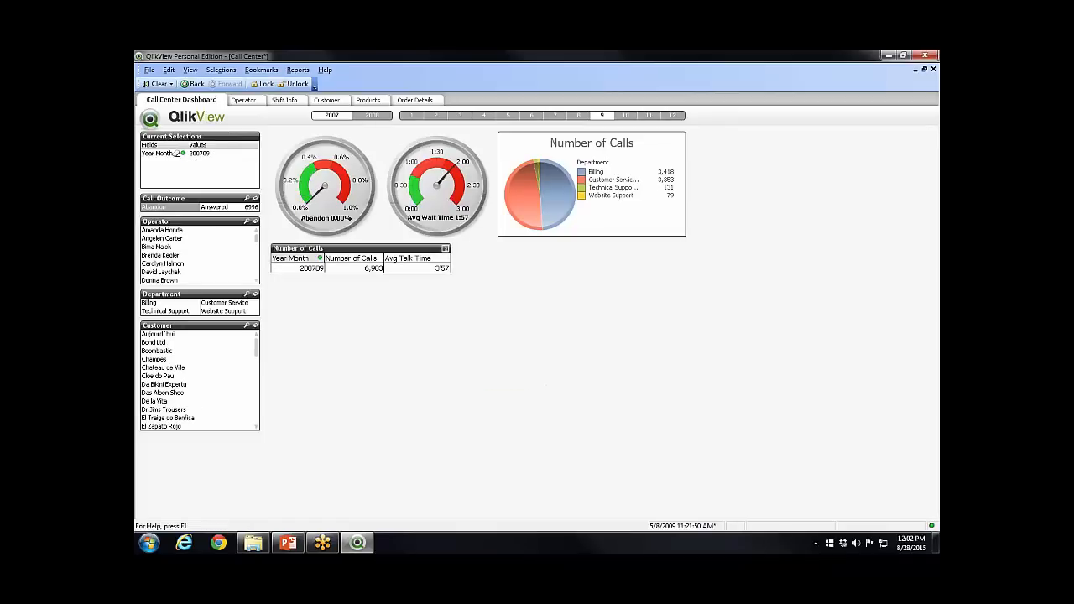
left_click(157, 84)
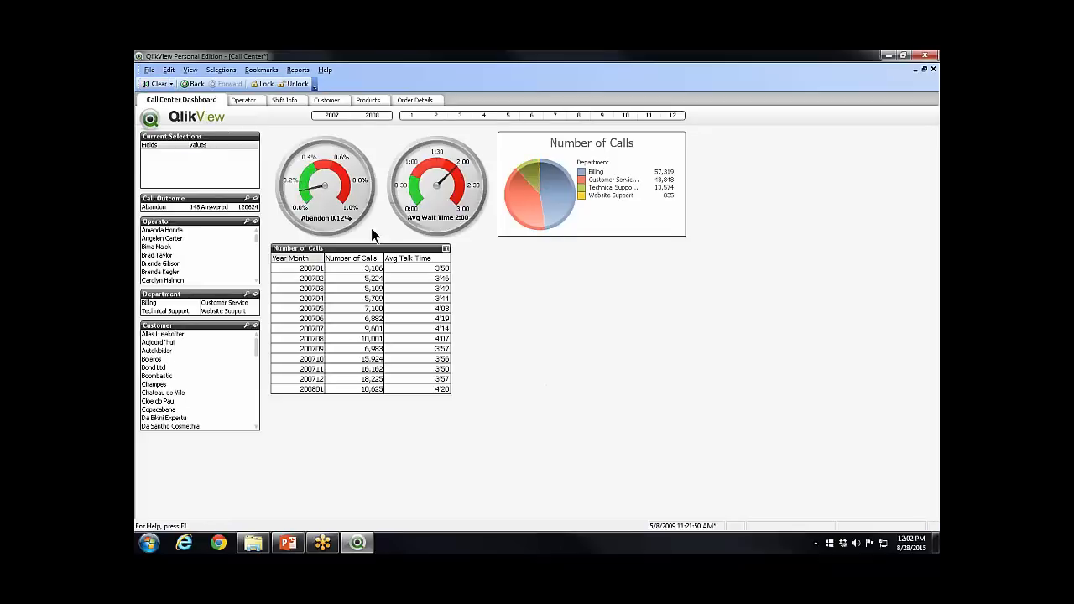
left_click(445, 248)
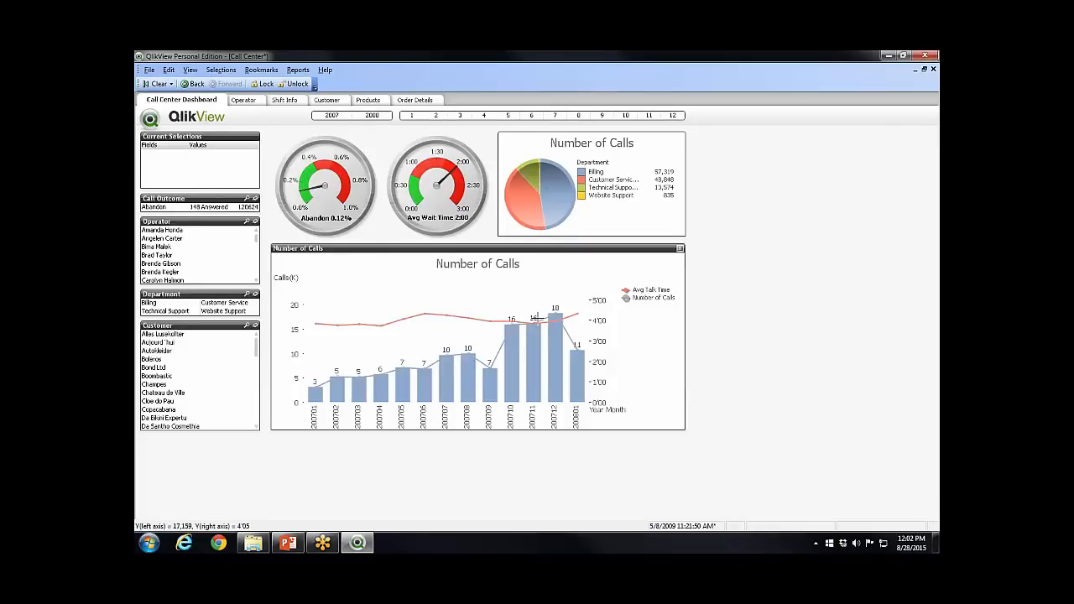
Open the Operator sheet, drill into the second-ranked operator's bar in the Number of Calls chart, and return to the operator level
left_click(243, 100)
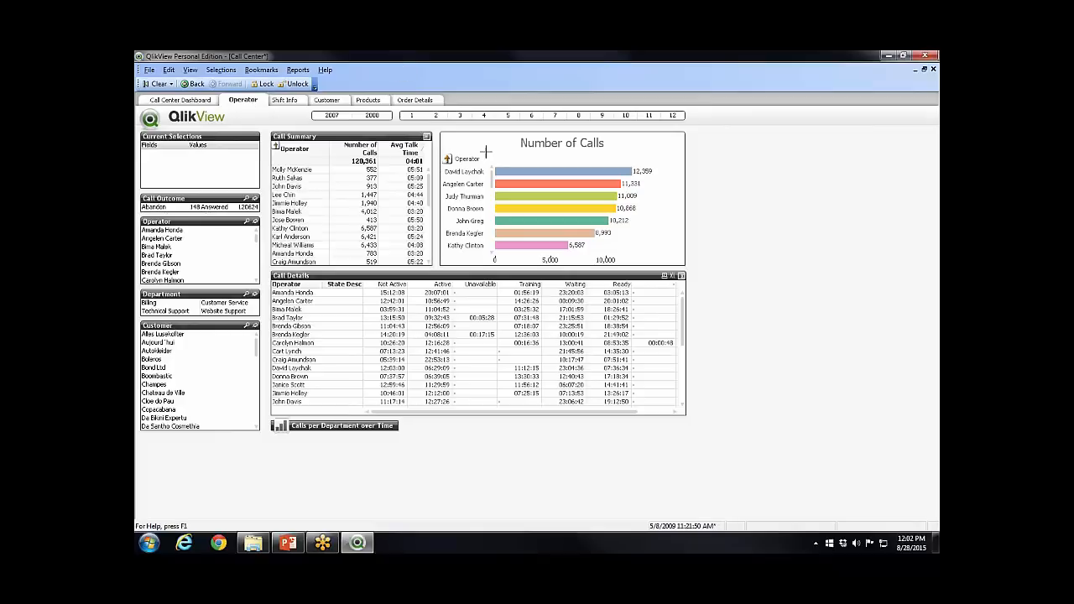
mouse_move(493, 183)
left_mouse_down()
mouse_move(495, 228)
mouse_move(490, 178)
left_mouse_up()
mouse_move(515, 184)
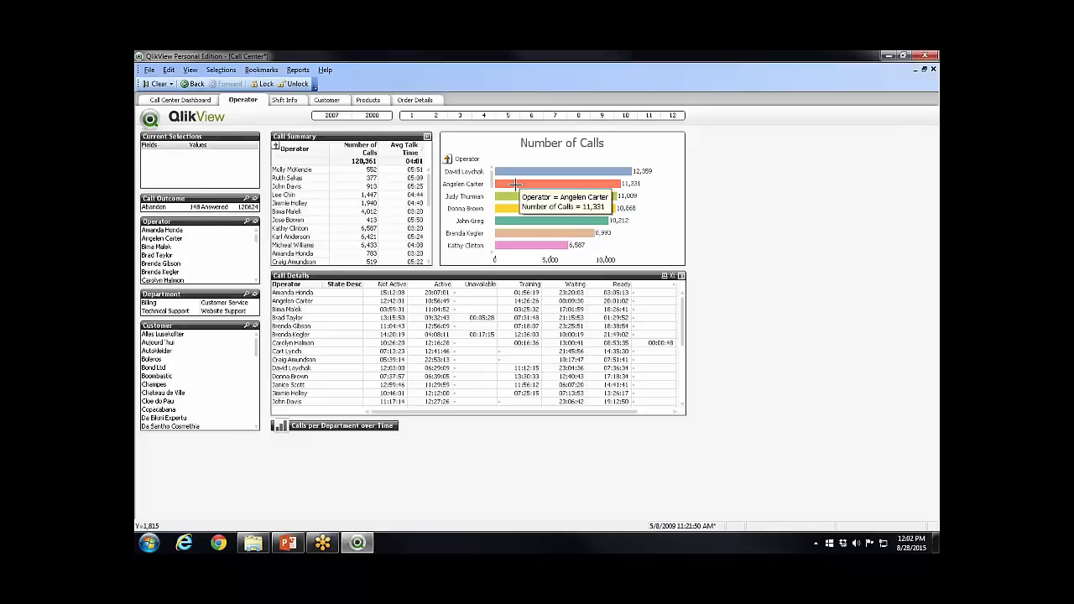
left_click(559, 186)
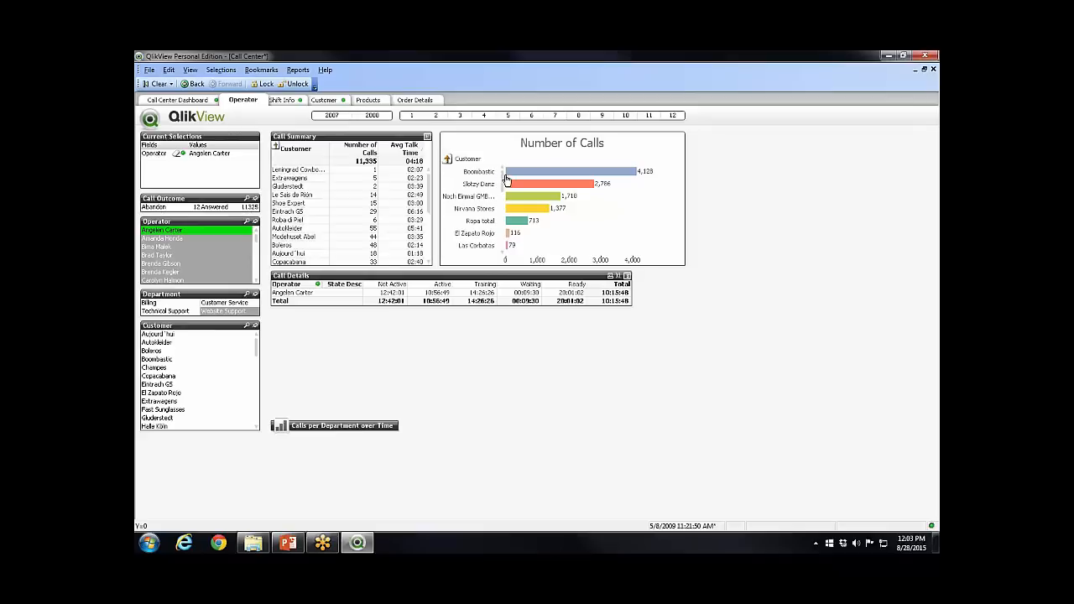
left_click(447, 160)
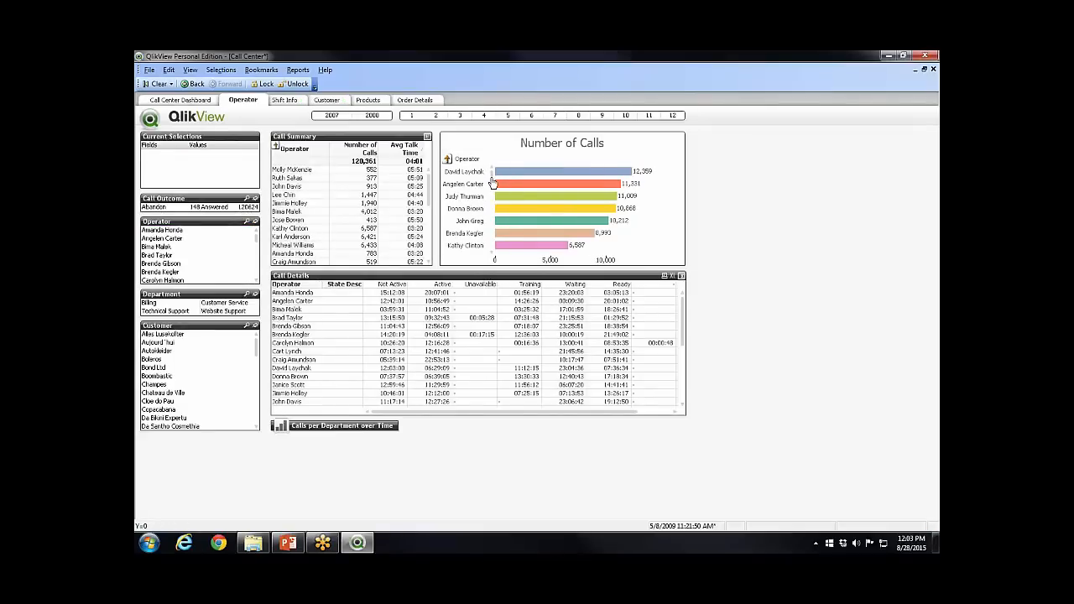
Drill into the operator with 6,421 calls in the Number of Calls chart, review that operator's customers, and clear all selections
left_click_drag(494, 184, 494, 192)
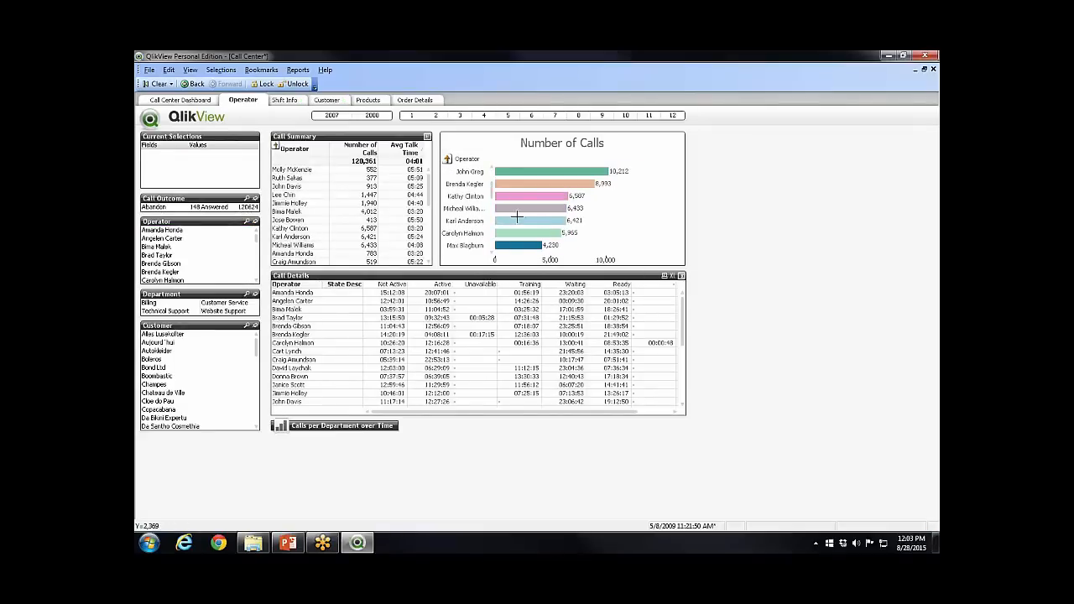
left_click(522, 220)
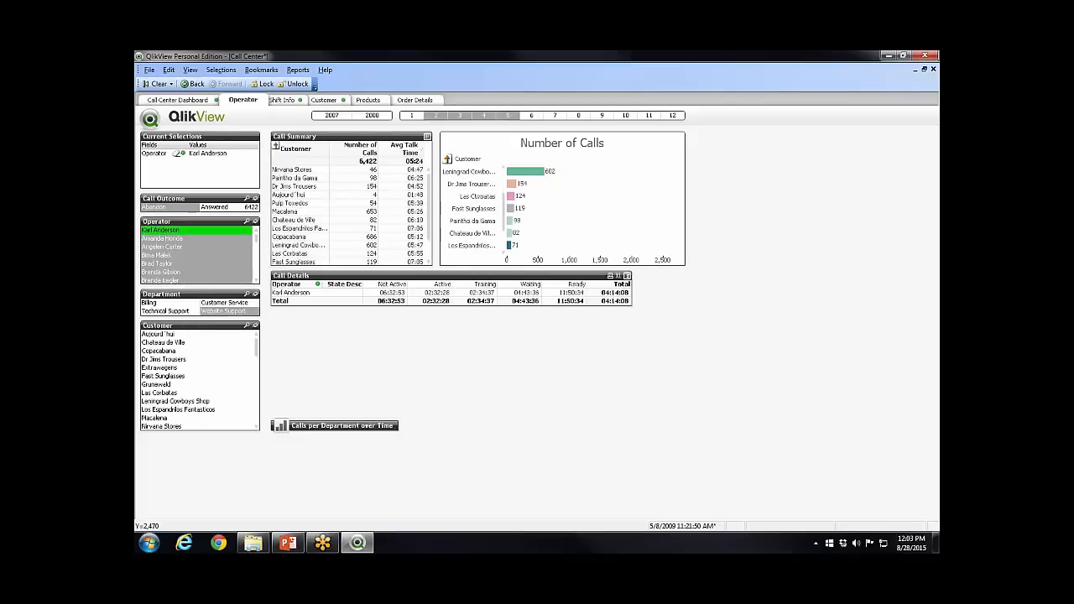
left_click_drag(505, 203, 505, 177)
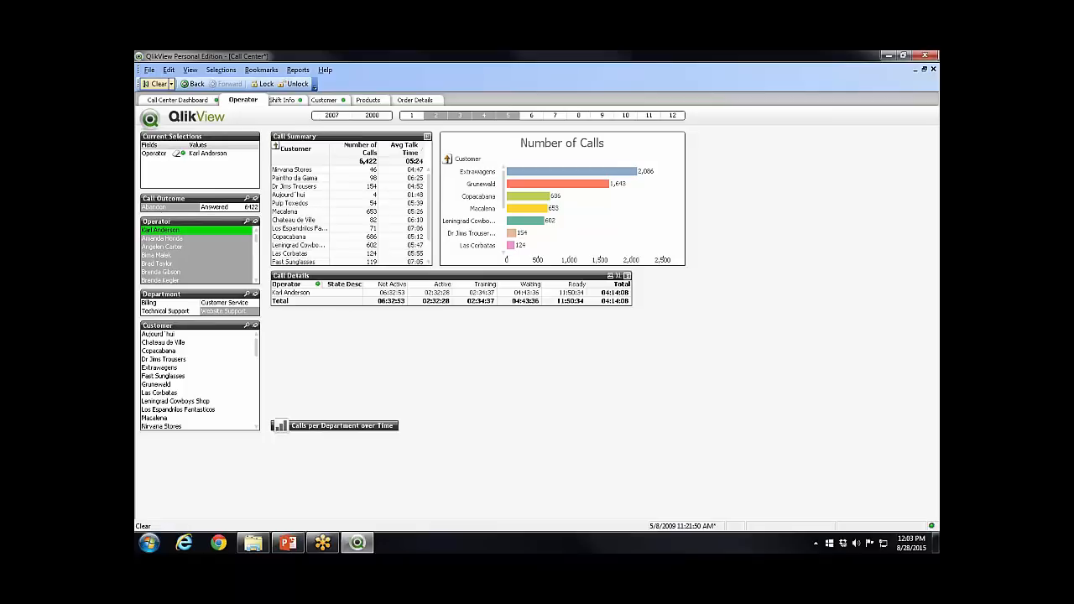
left_click(157, 85)
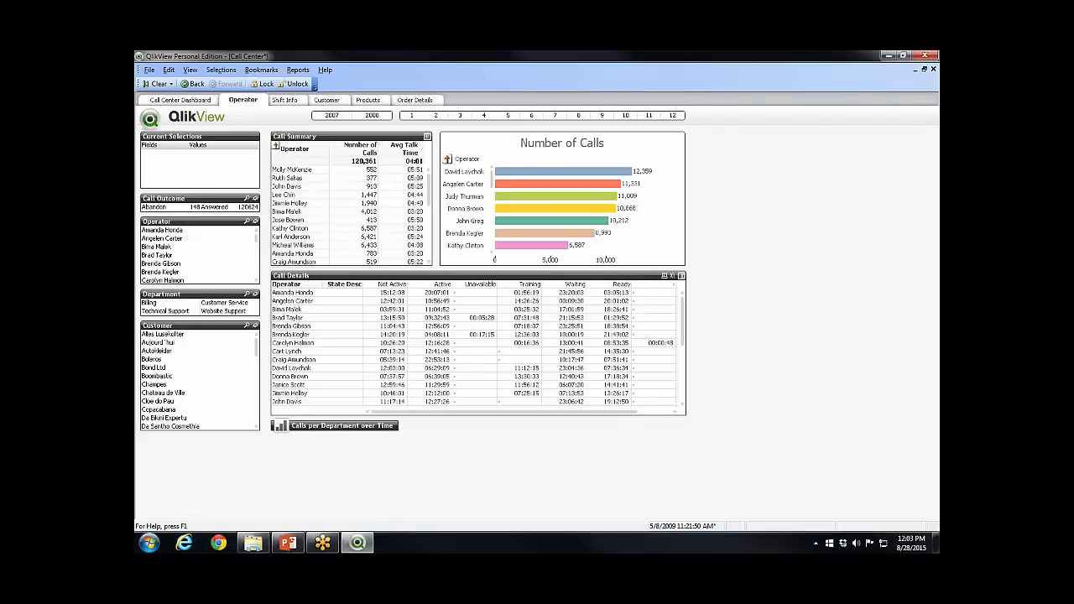
Filter by year 2007, months 10 to 12, the fourth-ranked operator and customer Fast Sunglasses, and clear all selections
left_click(331, 115)
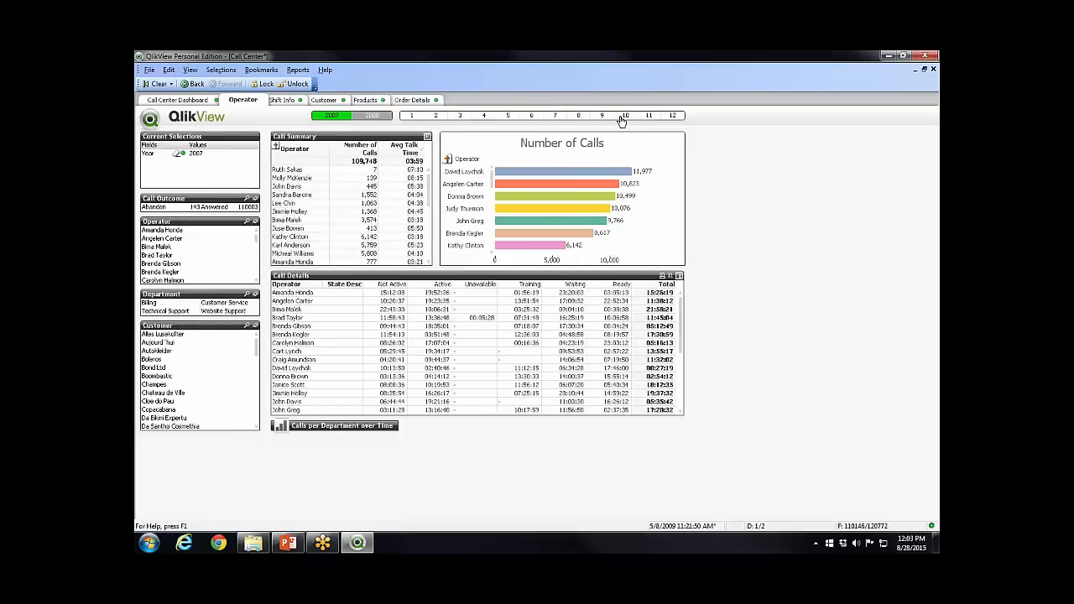
left_click_drag(622, 115, 671, 116)
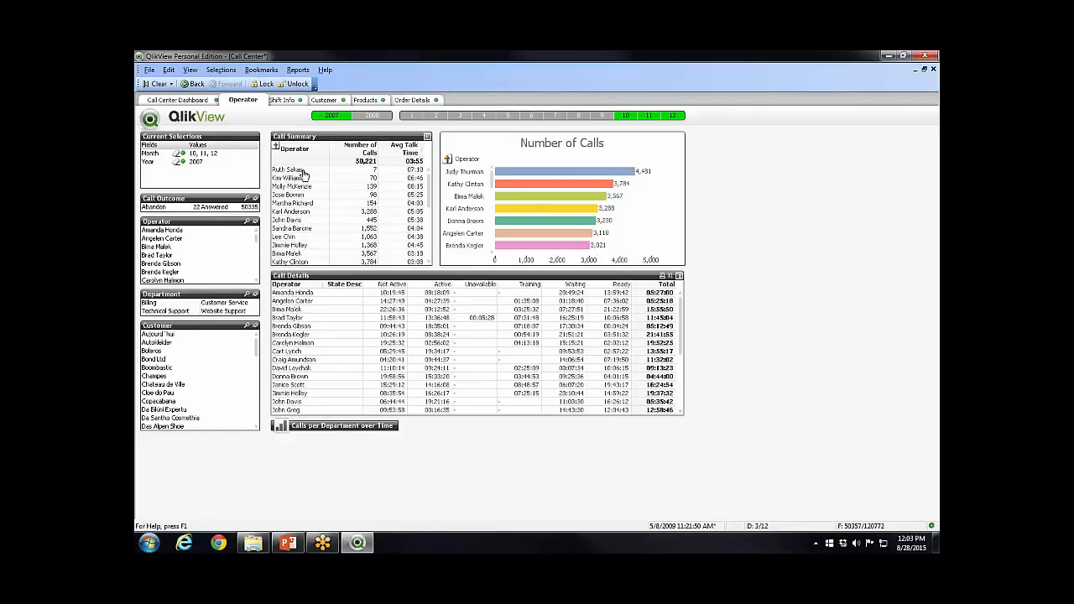
left_click(512, 208)
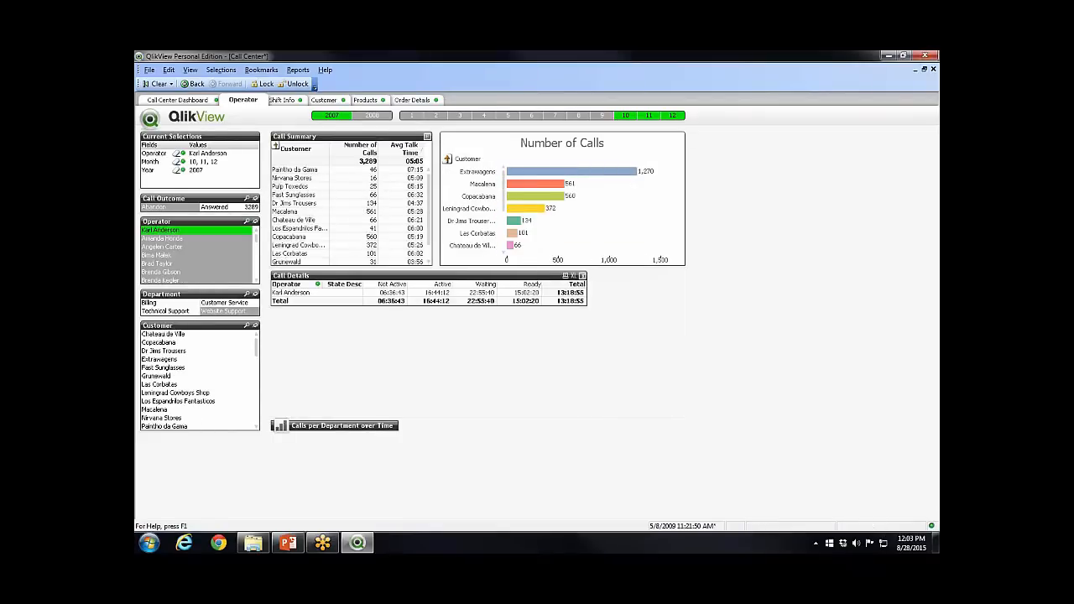
left_click(168, 370)
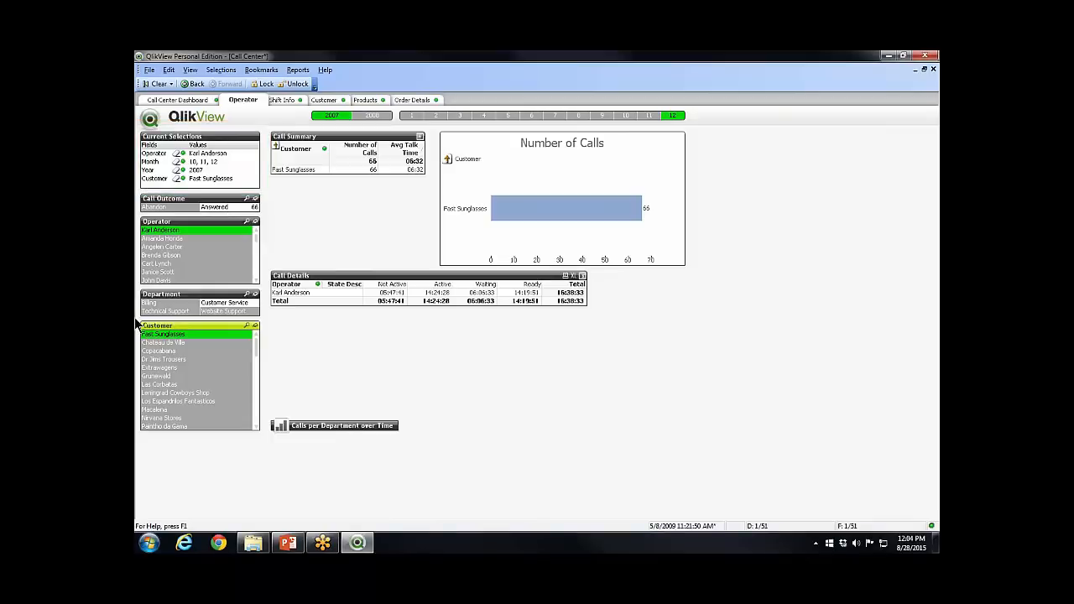
left_click(158, 85)
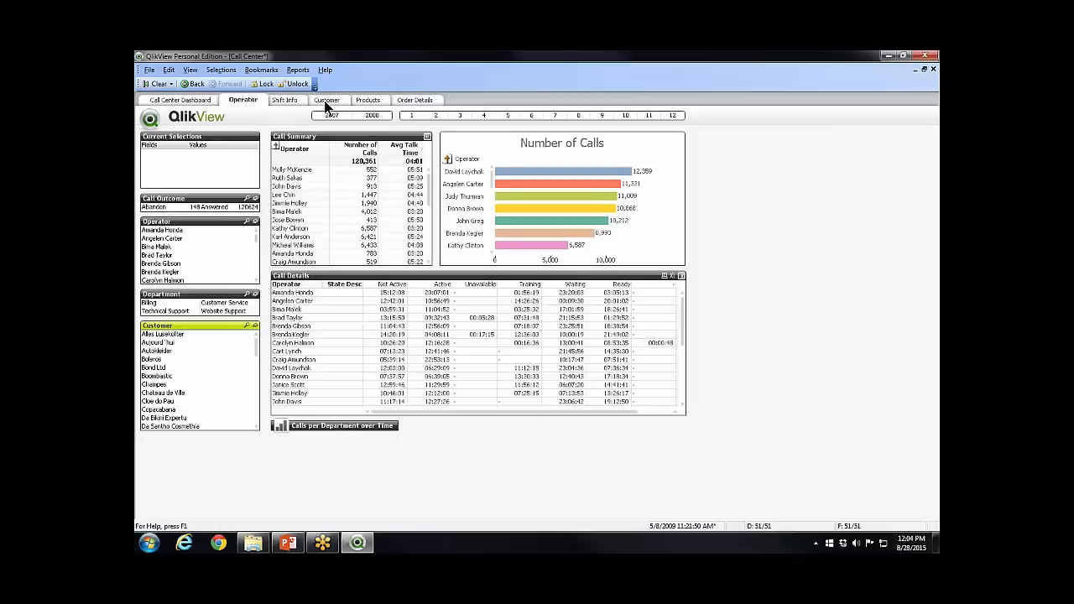
Open the Shift Info sheet and select hours 11 to 14 directly in the Avg Calls per Operator per Hour chart
left_click(285, 101)
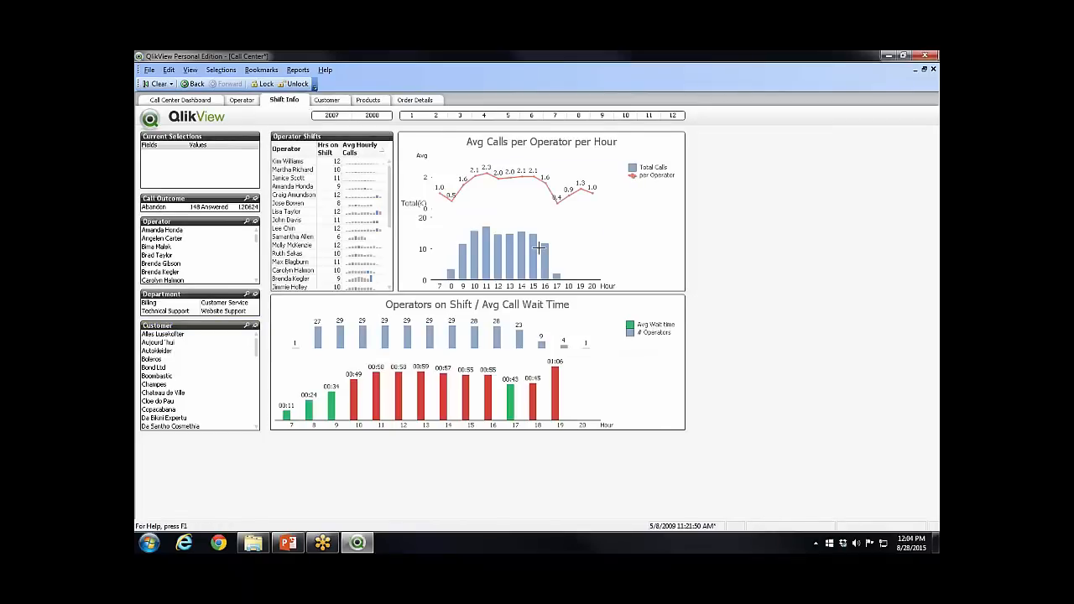
left_click(391, 189)
mouse_move(390, 189)
left_mouse_down()
mouse_move(391, 247)
mouse_move(388, 172)
mouse_move(391, 251)
mouse_move(391, 178)
left_mouse_up()
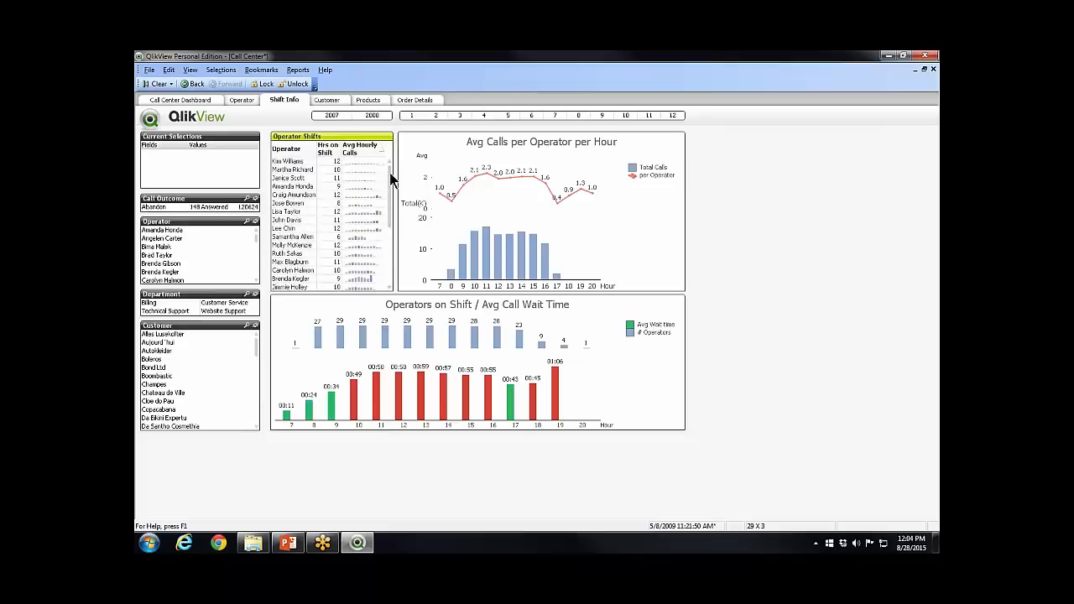
left_click_drag(482, 204, 526, 262)
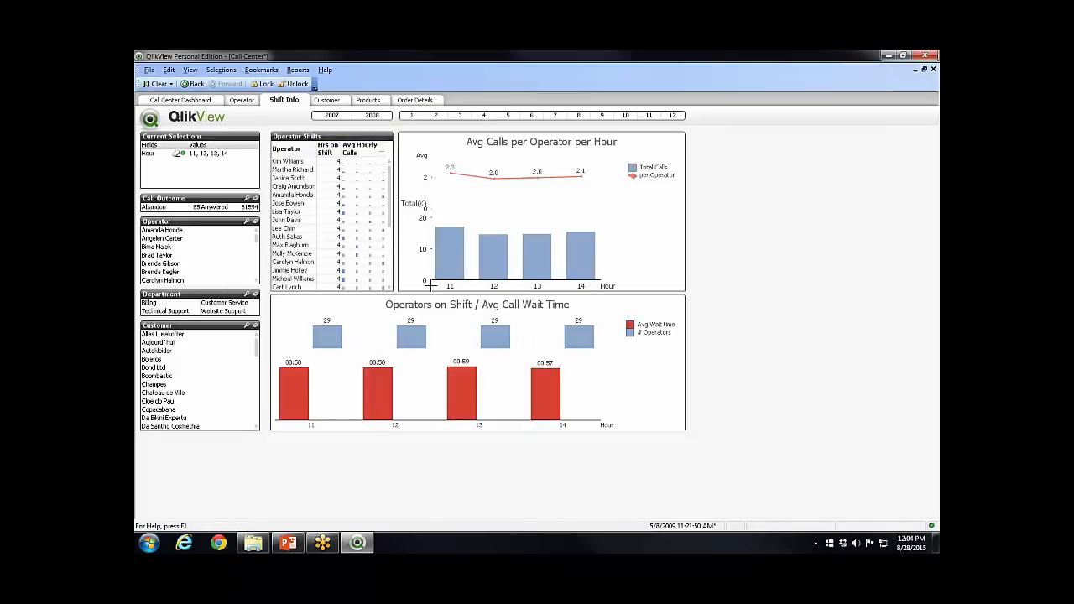
mouse_move(390, 184)
left_mouse_down()
mouse_move(390, 255)
mouse_move(385, 173)
left_mouse_up()
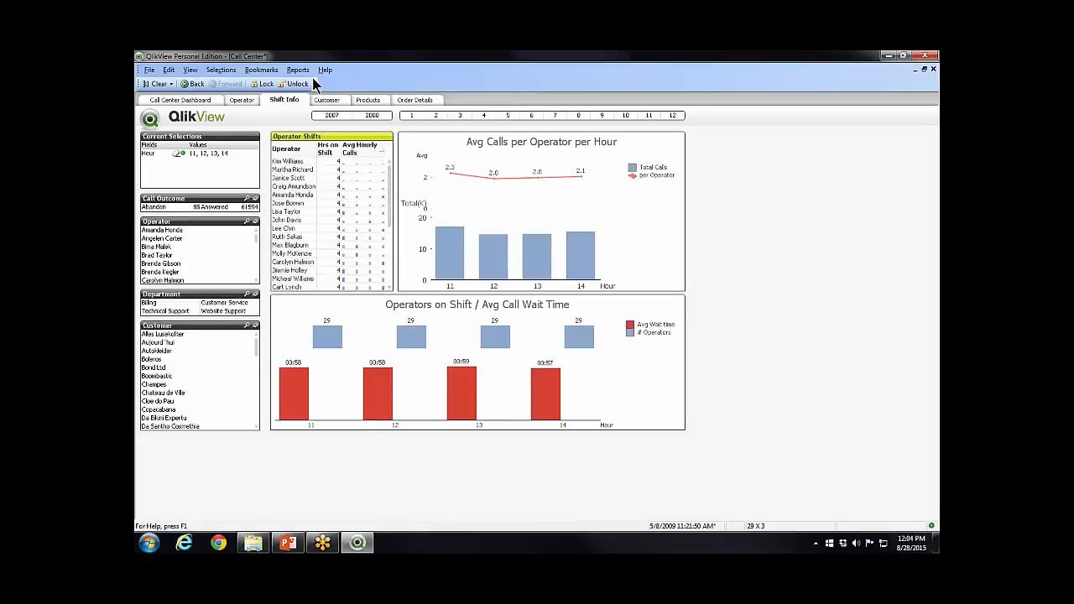
On the Products sheet, expand Beach clothing and its Summer Shorts in the Sales Information table down to the customer rows
left_click(367, 101)
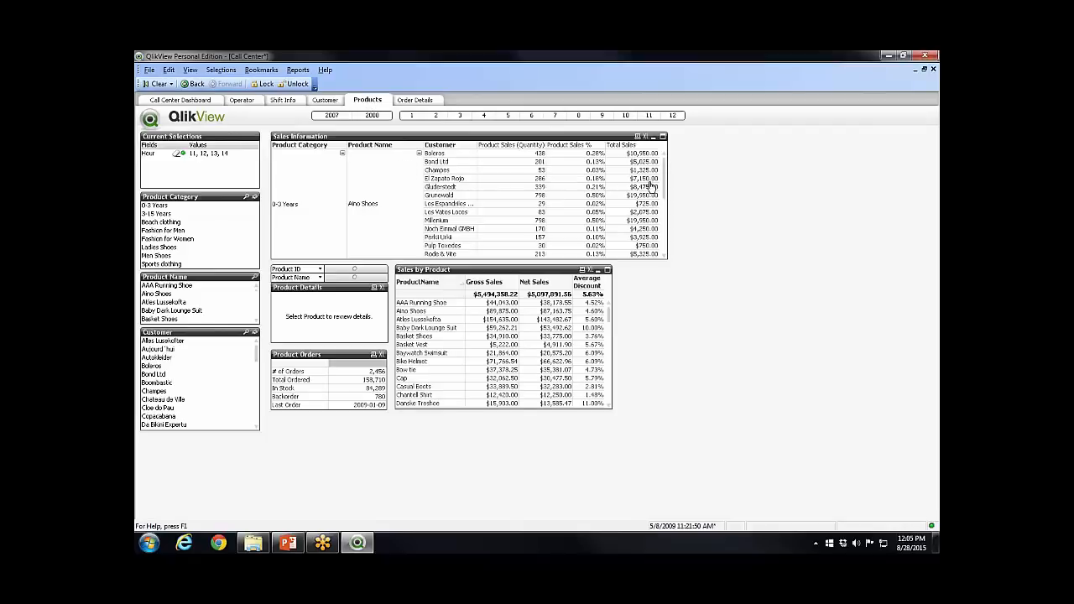
left_click_drag(663, 172, 661, 221)
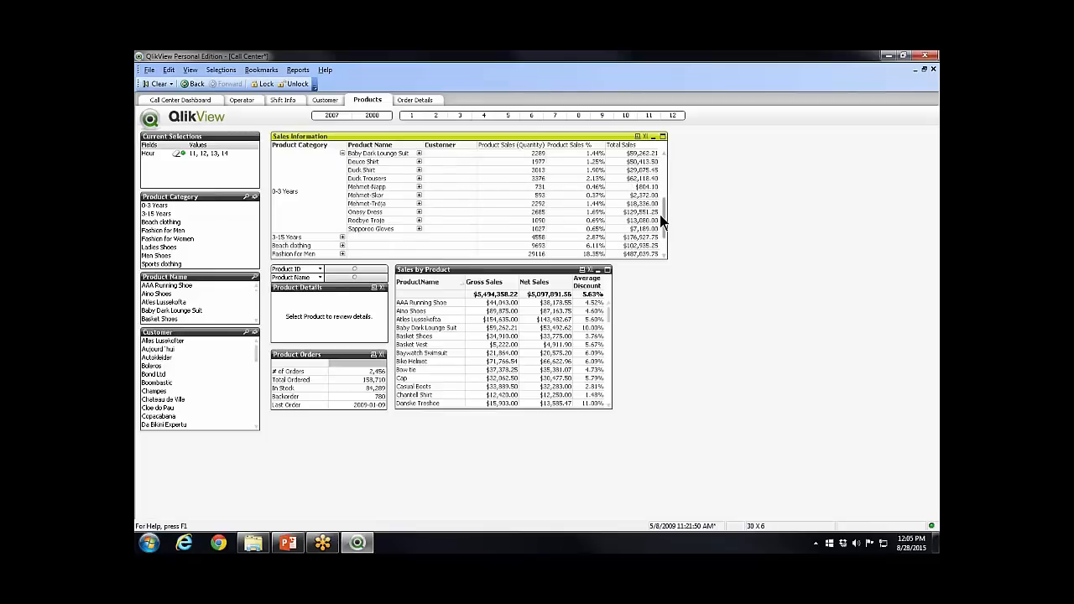
left_click(341, 246)
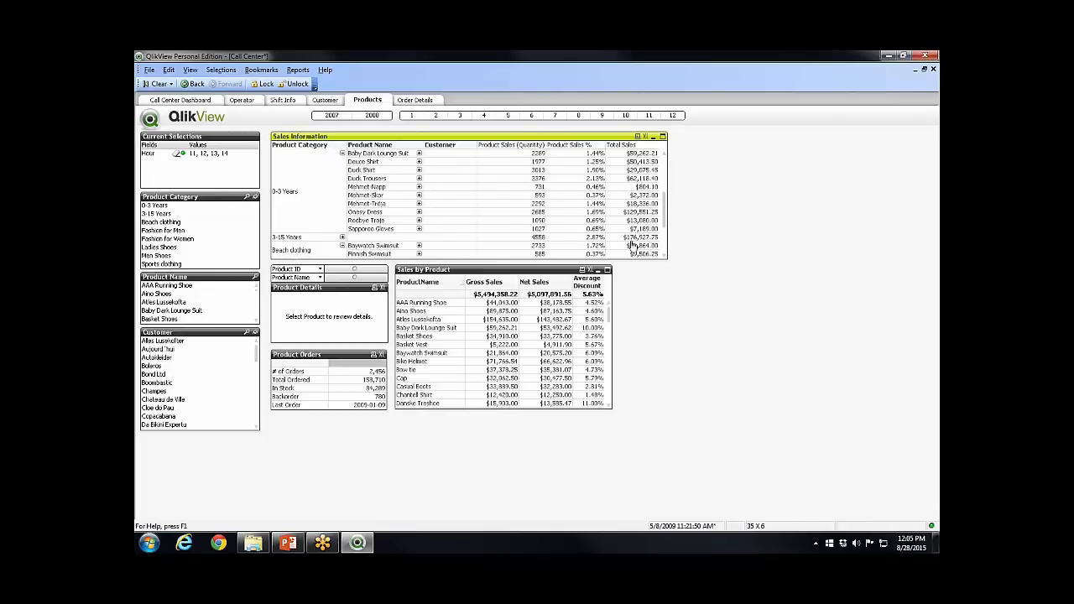
left_click_drag(665, 213, 665, 225)
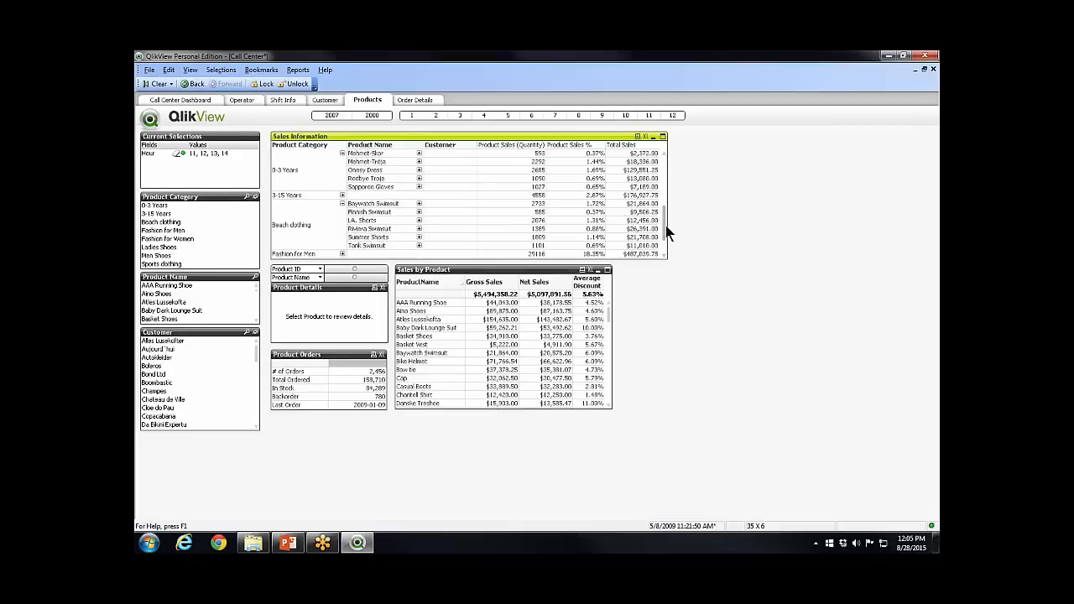
left_click(419, 239)
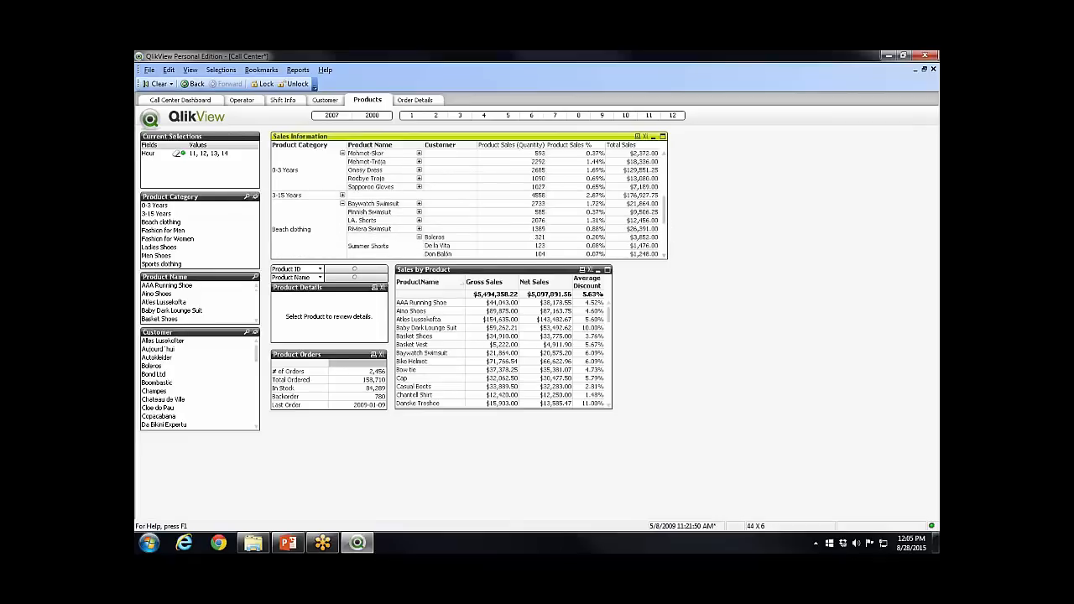
left_click_drag(663, 210, 660, 224)
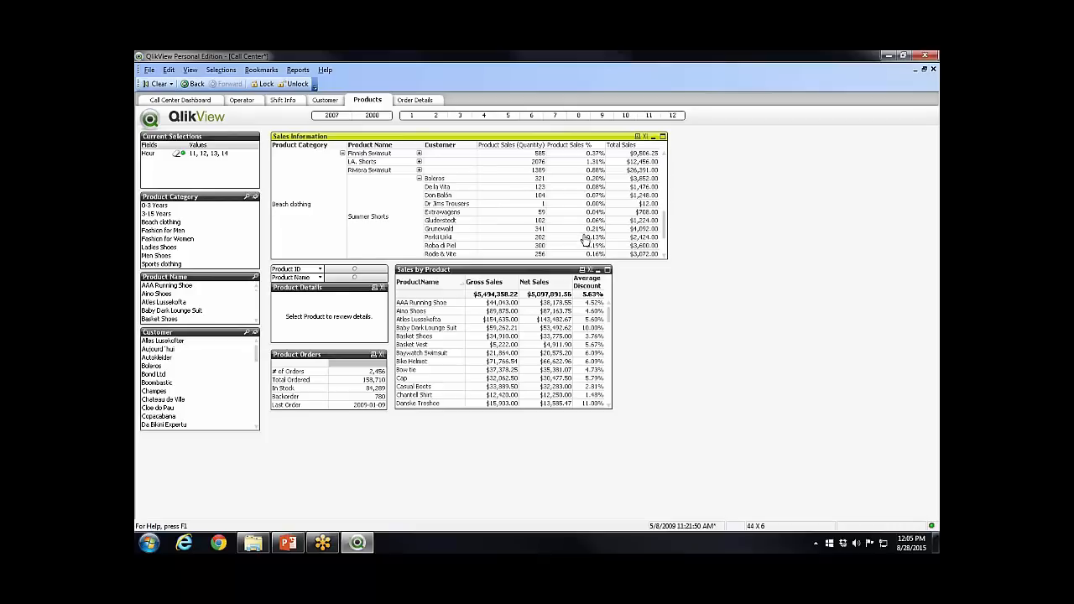
Clear the hour selection and choose Duck Shirt as the Product Name above the Product Details
left_click(320, 277)
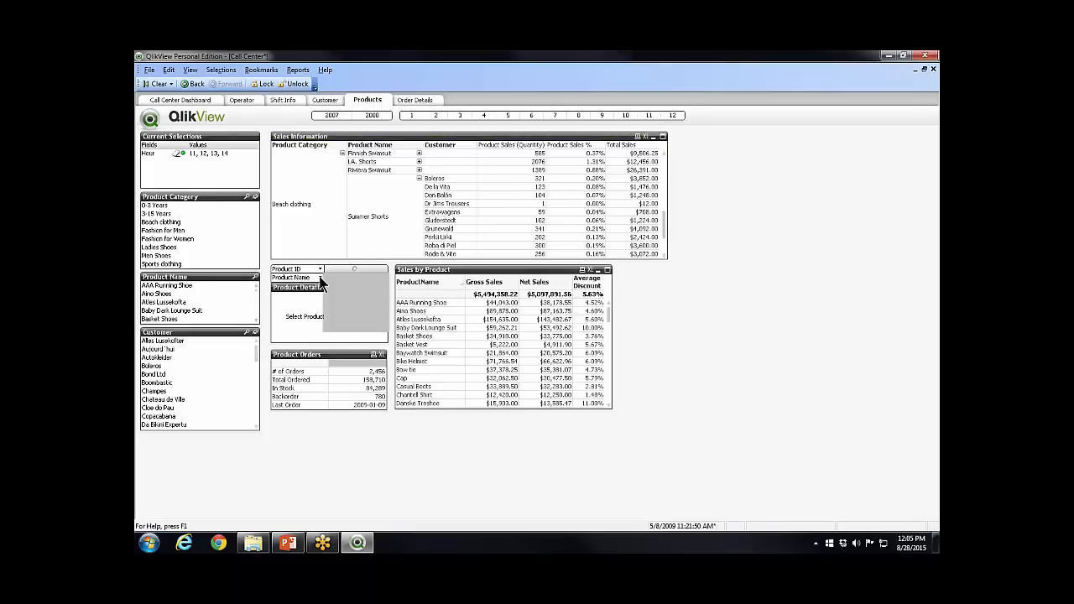
left_click(163, 85)
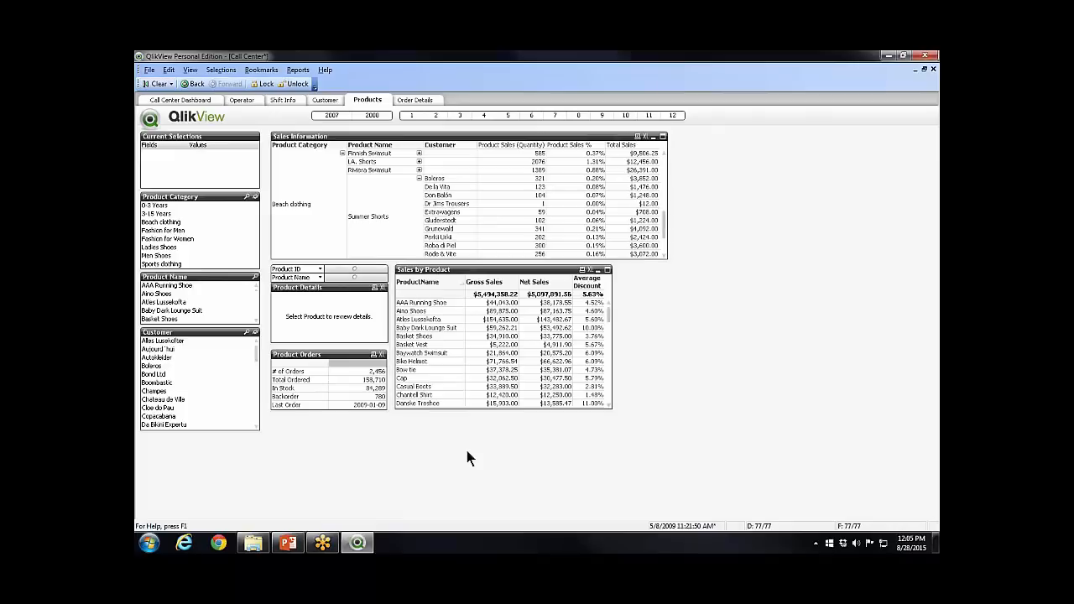
left_click(319, 278)
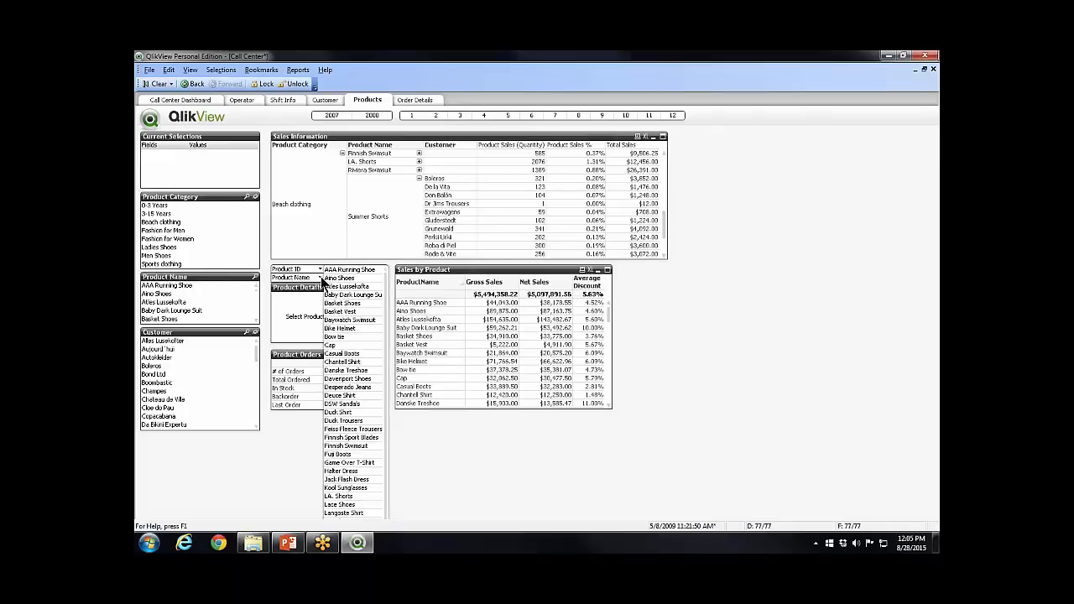
left_click_drag(384, 300, 382, 325)
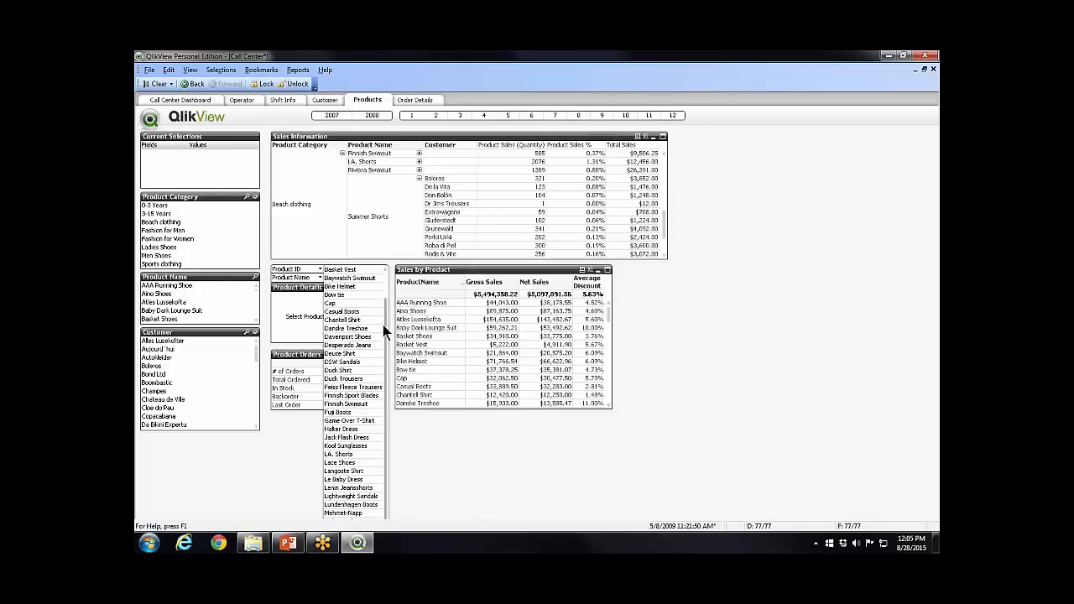
left_click(342, 370)
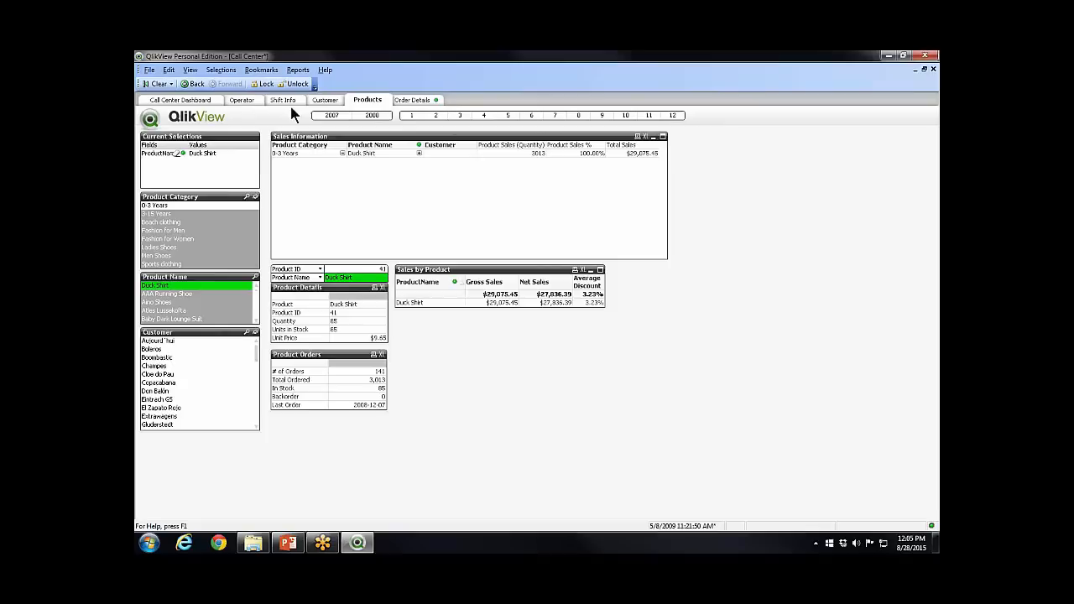
Replace the product selection with Bow tie and expand its Fashion for Men sales down to the individual customers
left_click(320, 278)
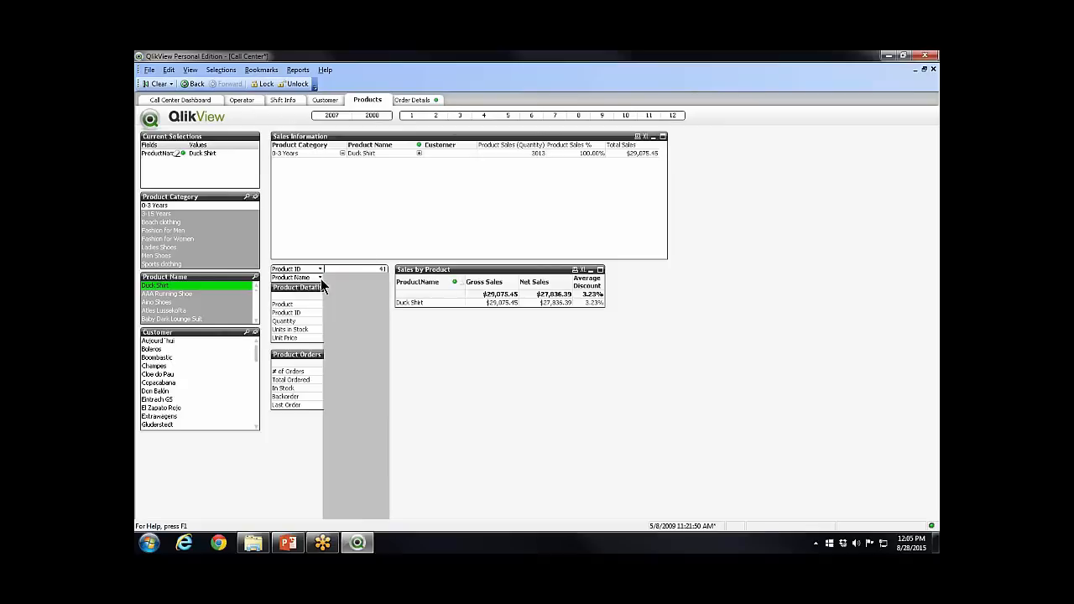
left_click(158, 84)
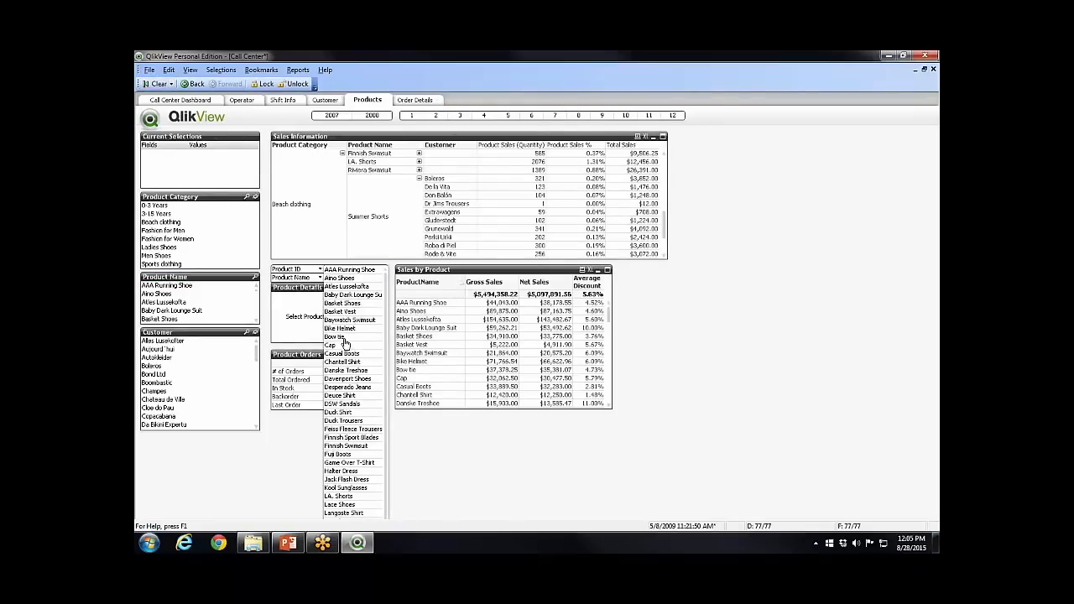
left_click(344, 337)
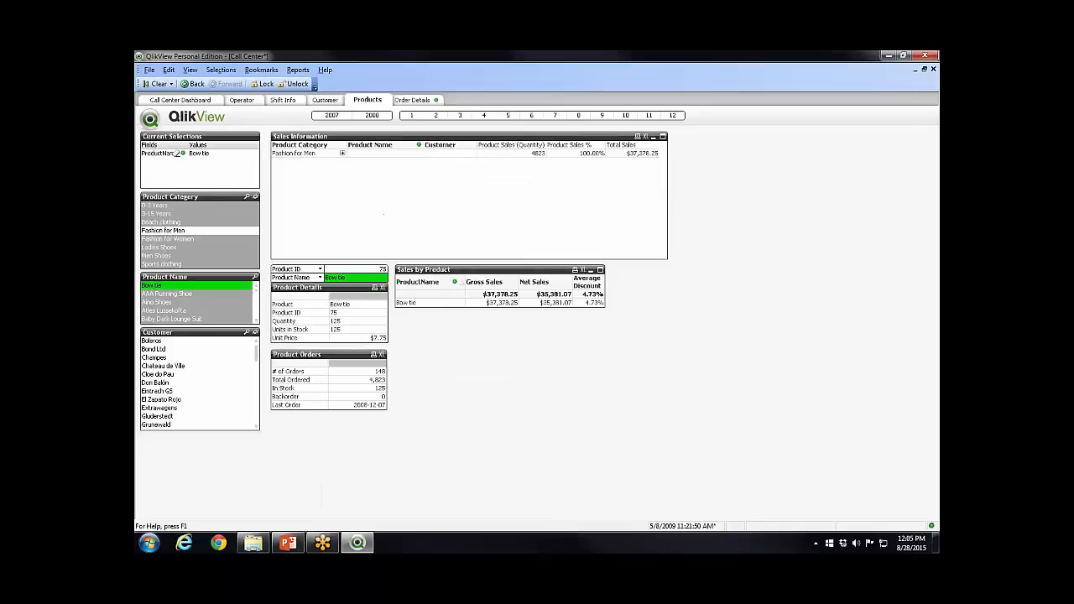
left_click(342, 154)
left_click(419, 155)
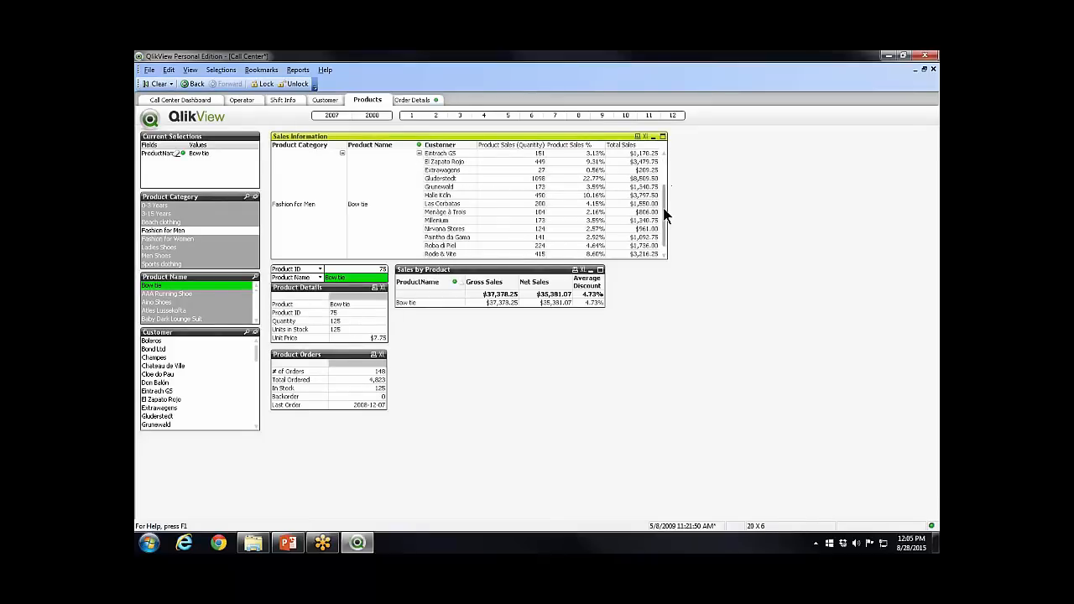
scroll(663, 225, "down", 3)
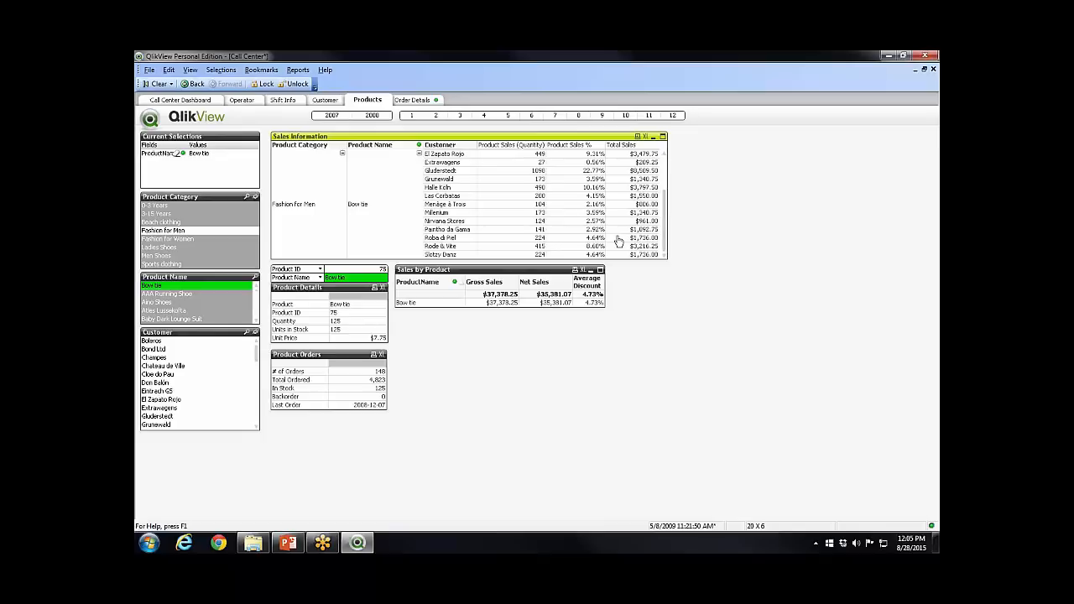
Open the Order Details sheet and expand the customer Don Balón in Orders Awaiting Shipment to list its order IDs
left_click(419, 102)
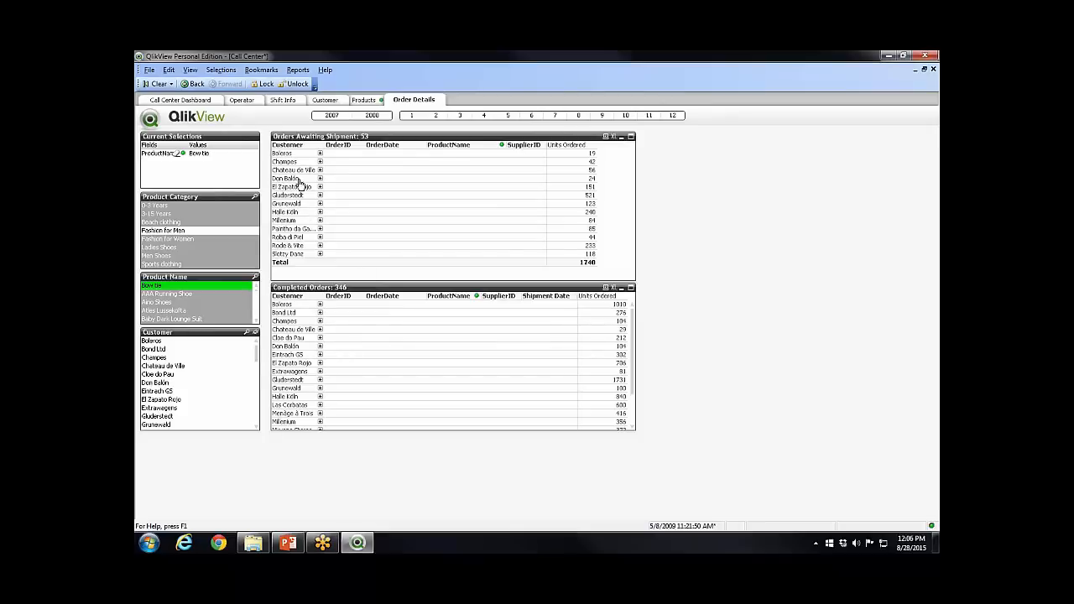
left_click(323, 182)
left_click(319, 178)
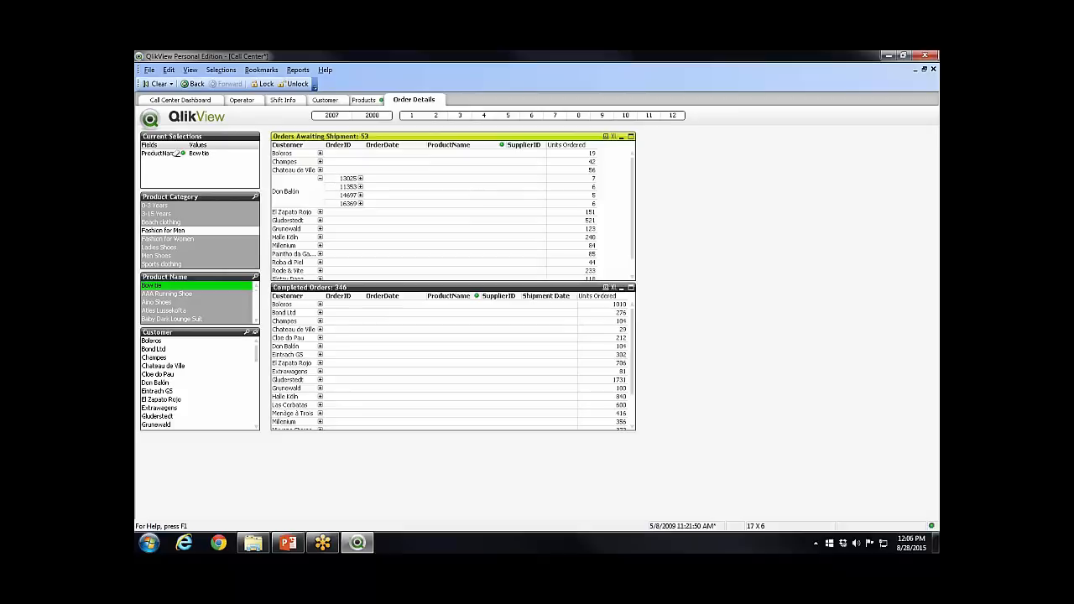
Expand Don Balón's second order awaiting shipment past its order date to the product level, and close the Call Center window
left_click(360, 188)
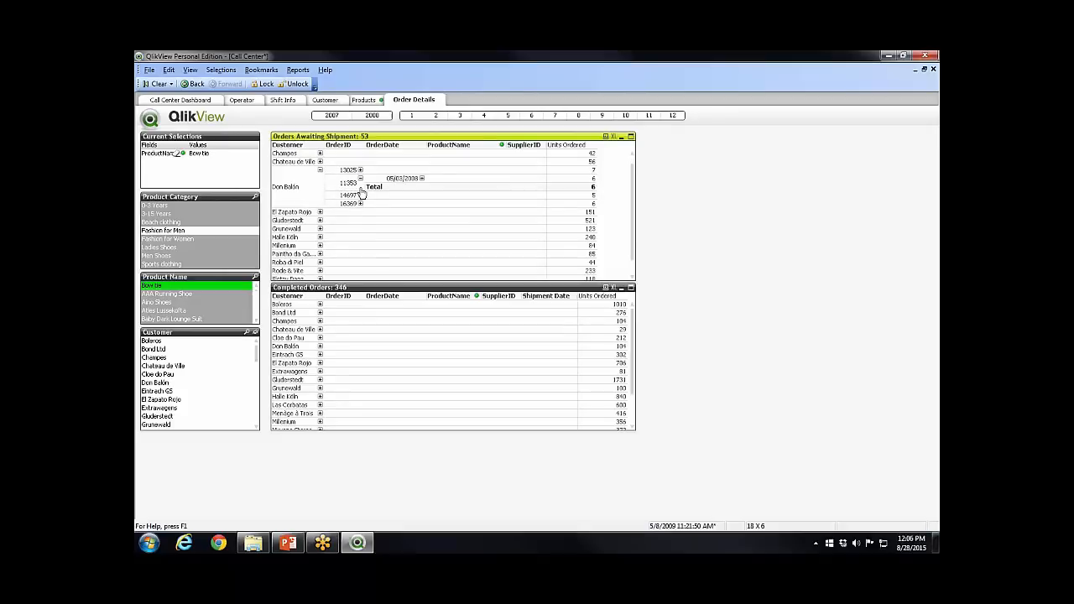
left_click(421, 179)
left_click(924, 56)
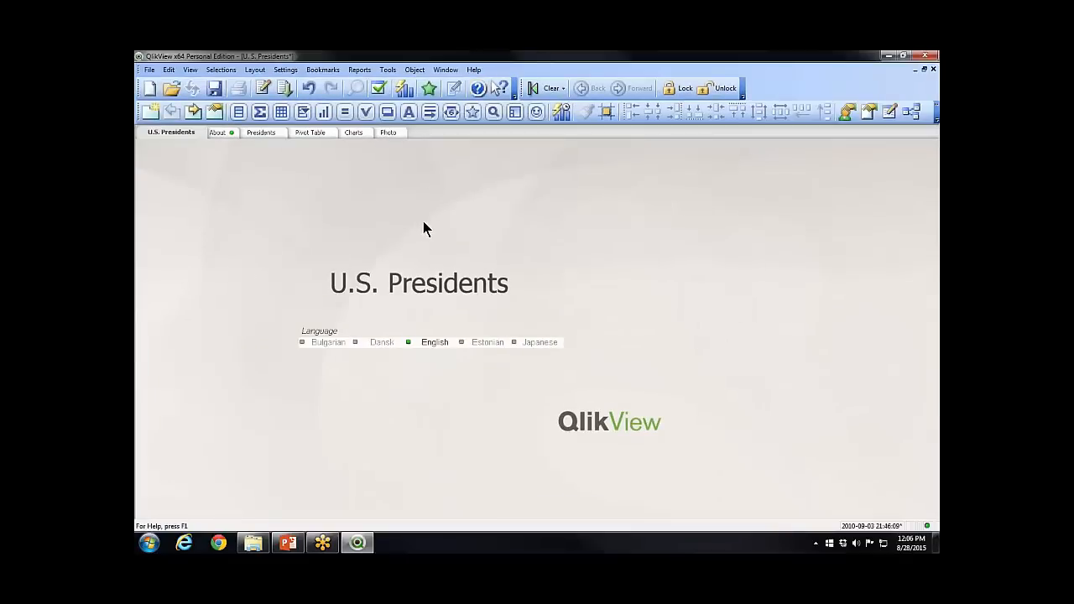
In the U.S. Presidents document, cycle the language through choices including Bulgarian, Estonian and Dansk, and return it to English
left_click(309, 349)
left_click(358, 344)
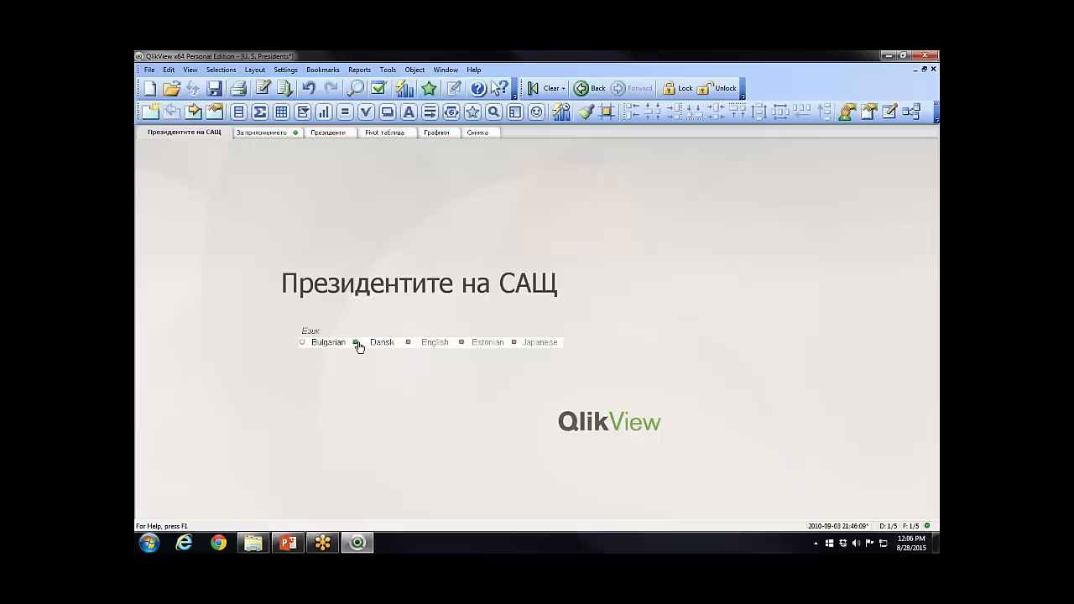
left_click(408, 344)
left_click(462, 344)
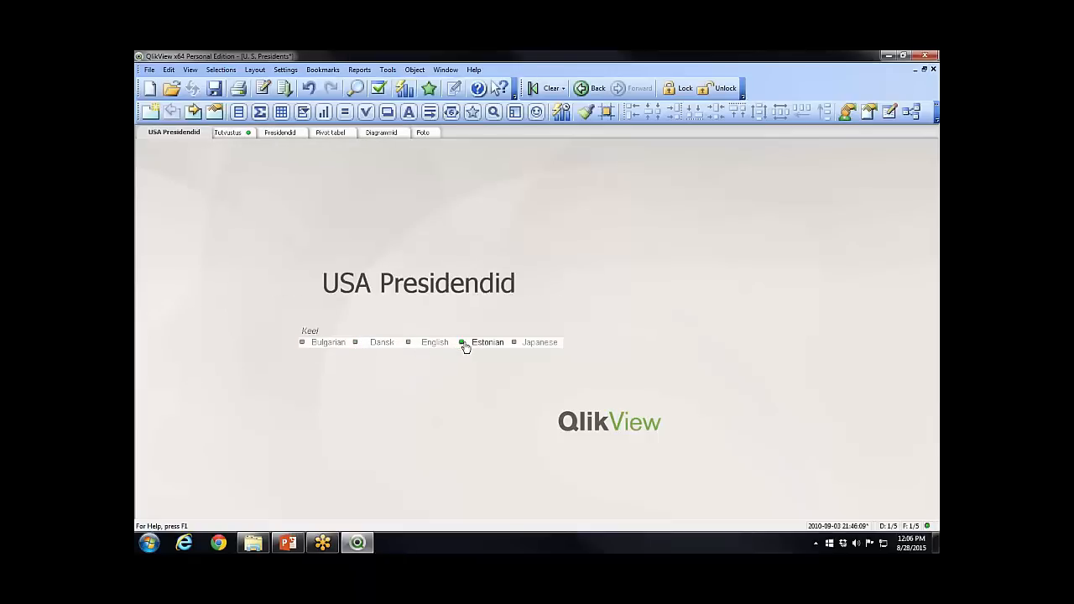
left_click(512, 345)
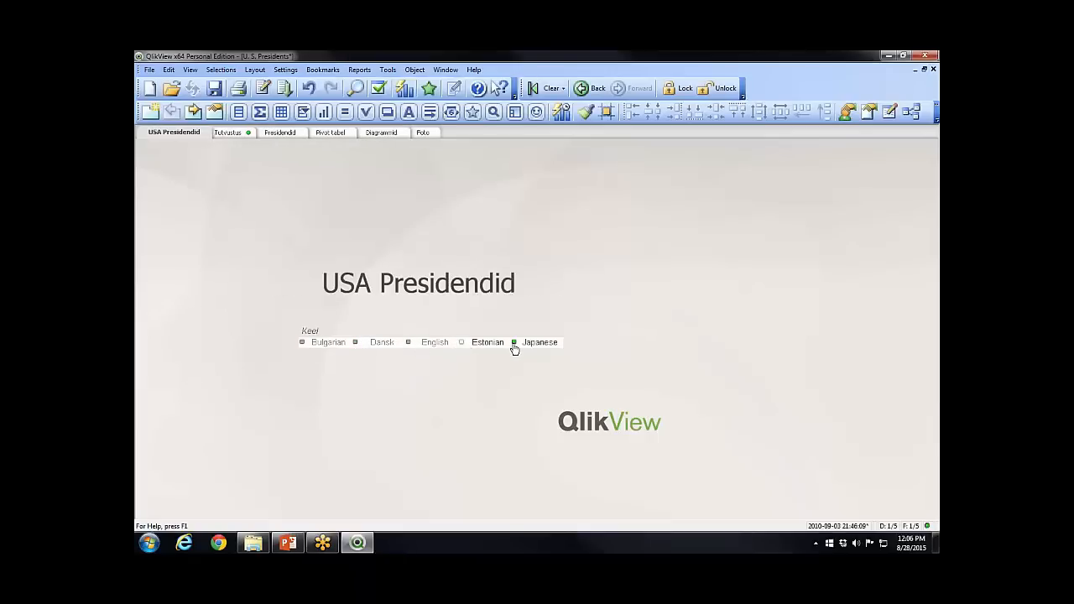
left_click(335, 348)
left_click(367, 347)
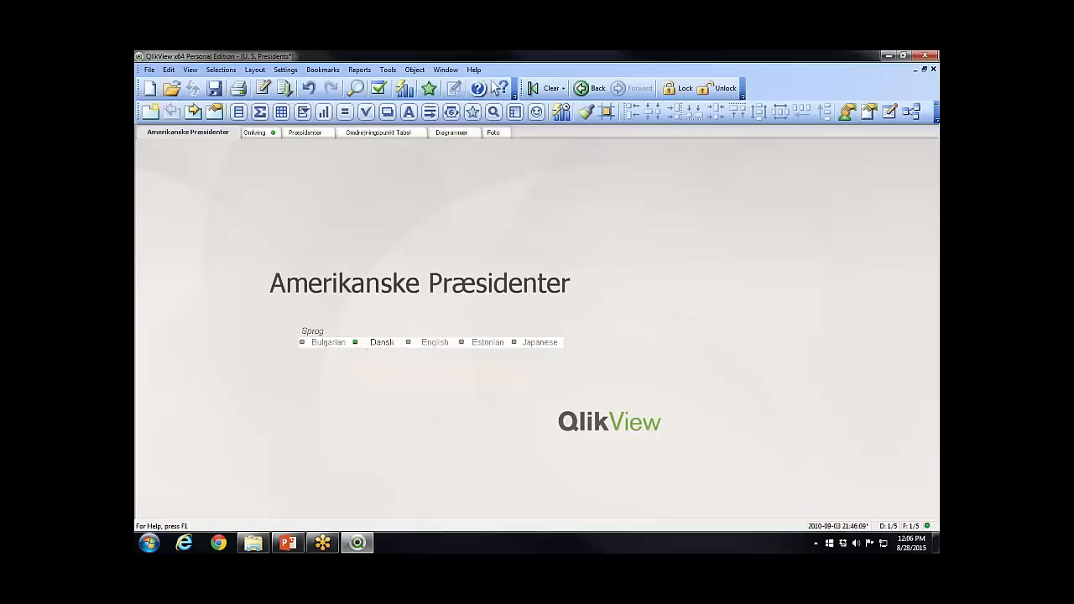
left_click(425, 346)
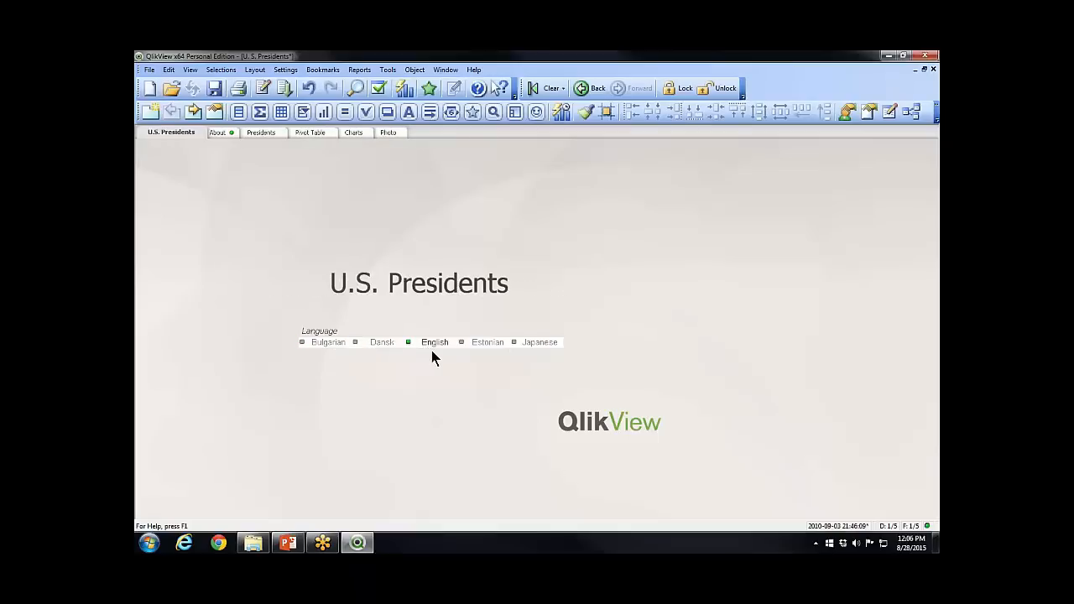
On the Presidents sheet, view the details for sequence numbers 36, 39 and 42 in turn, and clear the selections
left_click(258, 134)
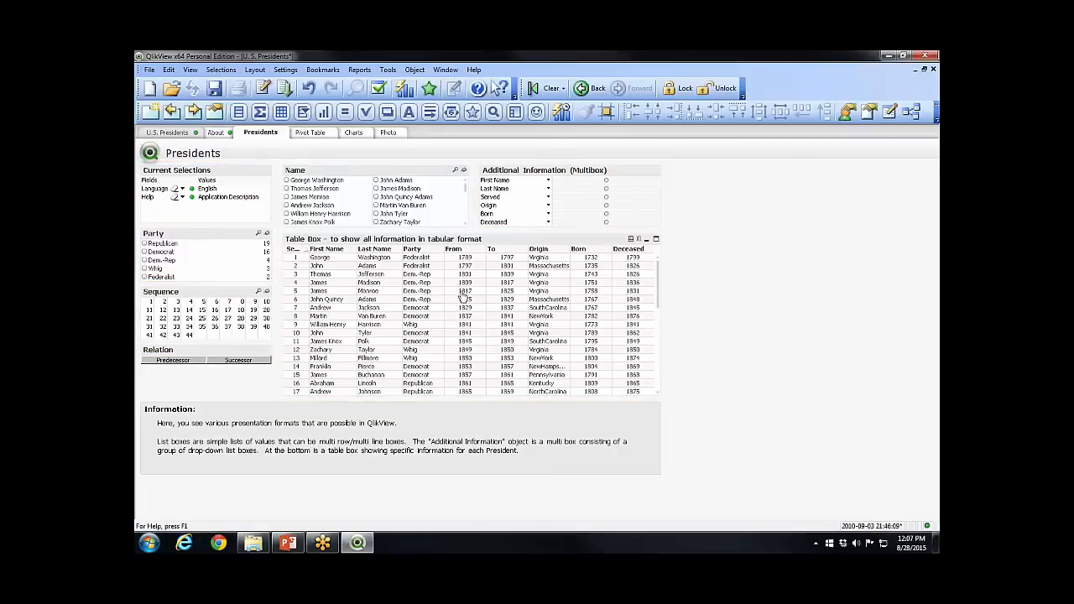
left_click(215, 327)
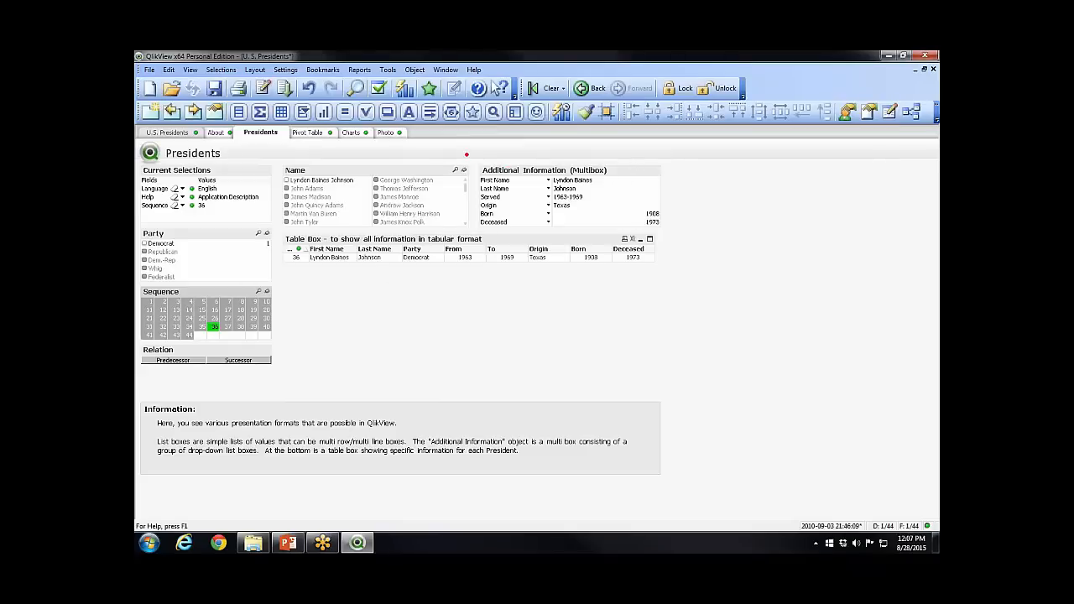
mouse_move(466, 155)
left_mouse_down()
mouse_move(564, 209)
mouse_move(686, 238)
left_mouse_up()
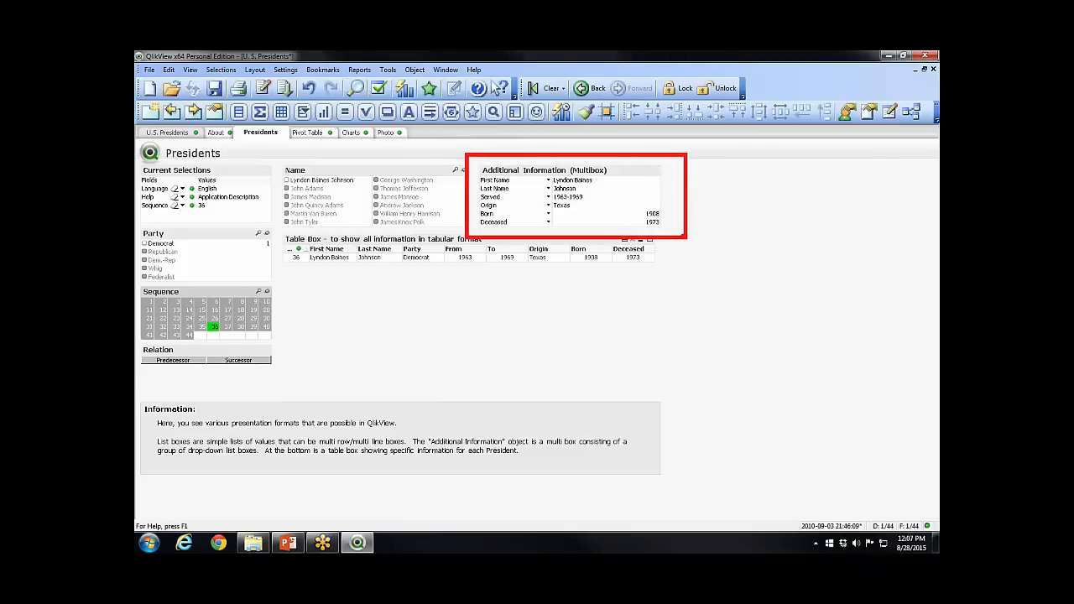
key("Escape")
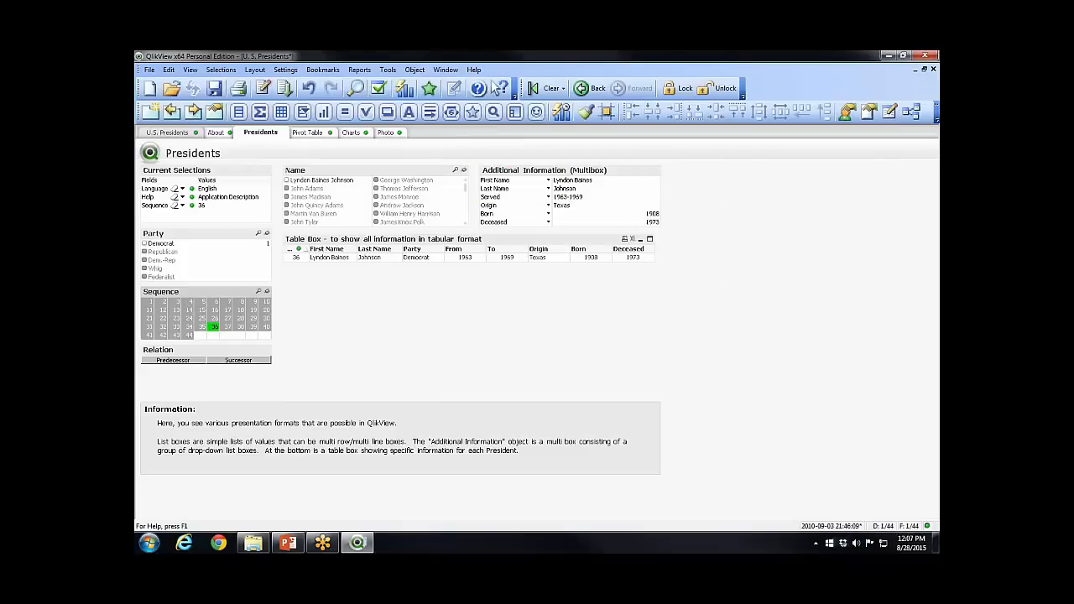
left_click(254, 328)
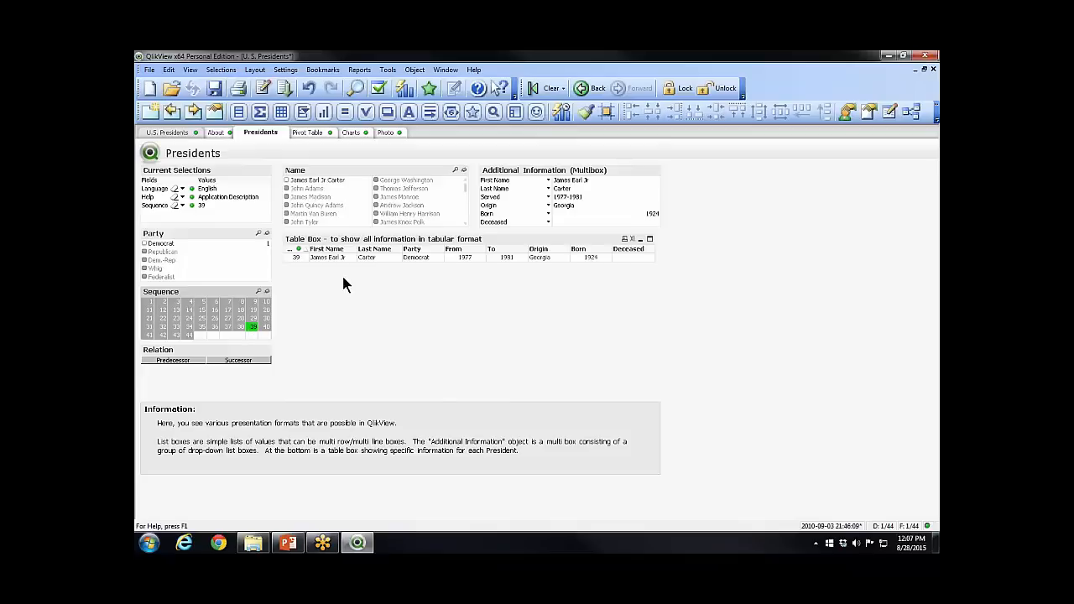
left_click(162, 335)
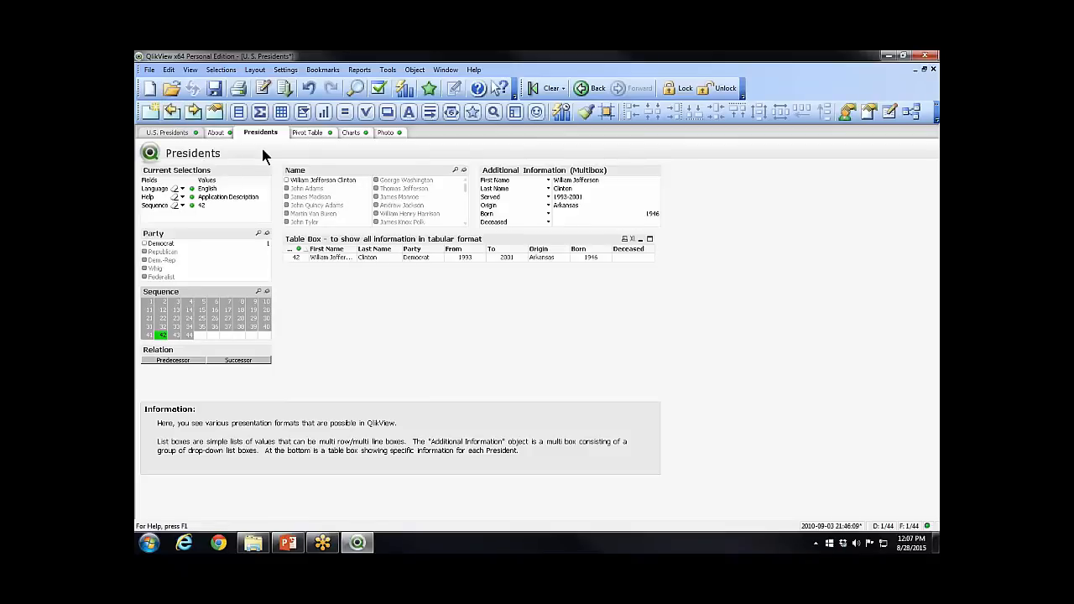
left_click(538, 85)
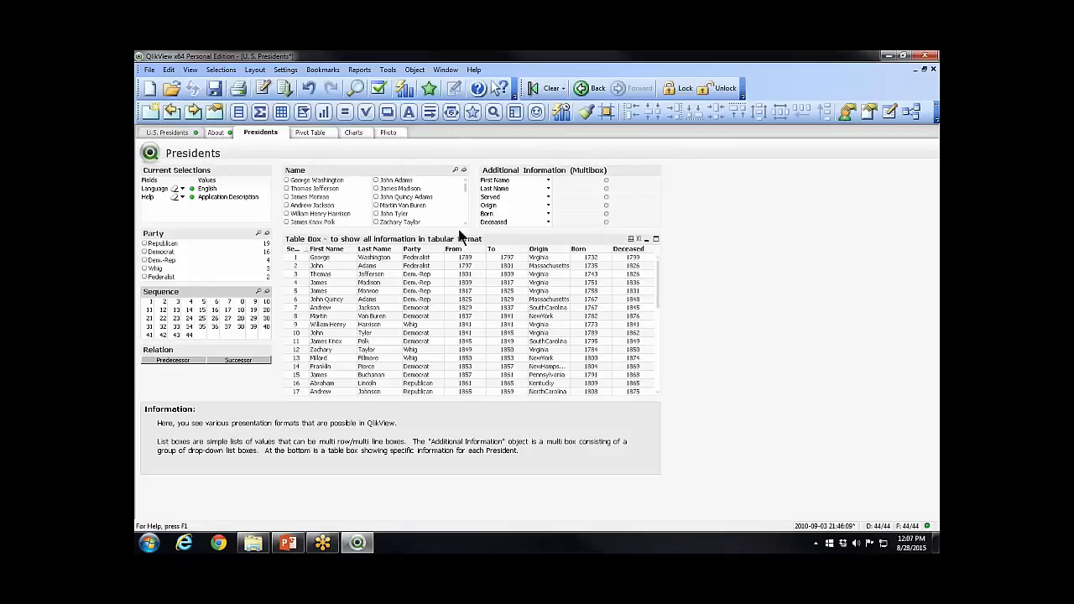
On the Pivot Table sheet, filter Count Presidents by Democrat and by Republican in turn, stepping back after each selection
left_click(322, 133)
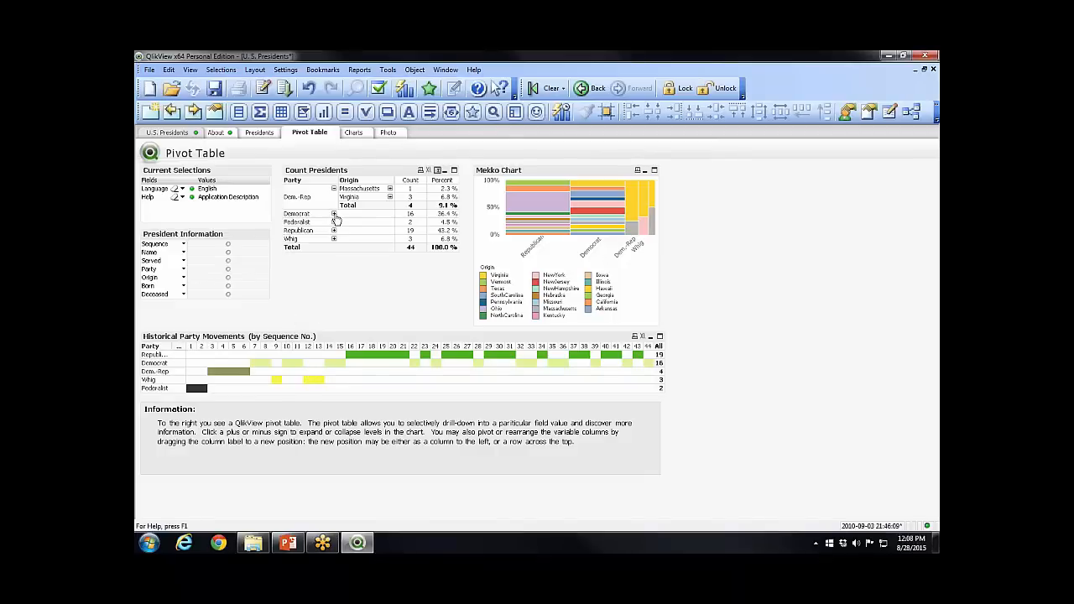
left_click(308, 213)
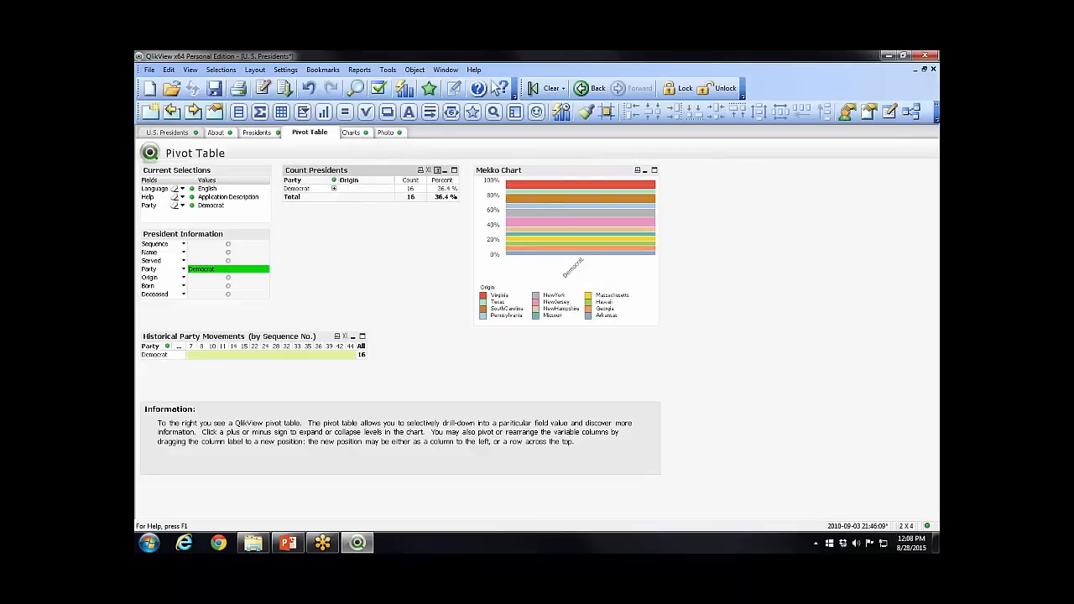
key("shift+Left")
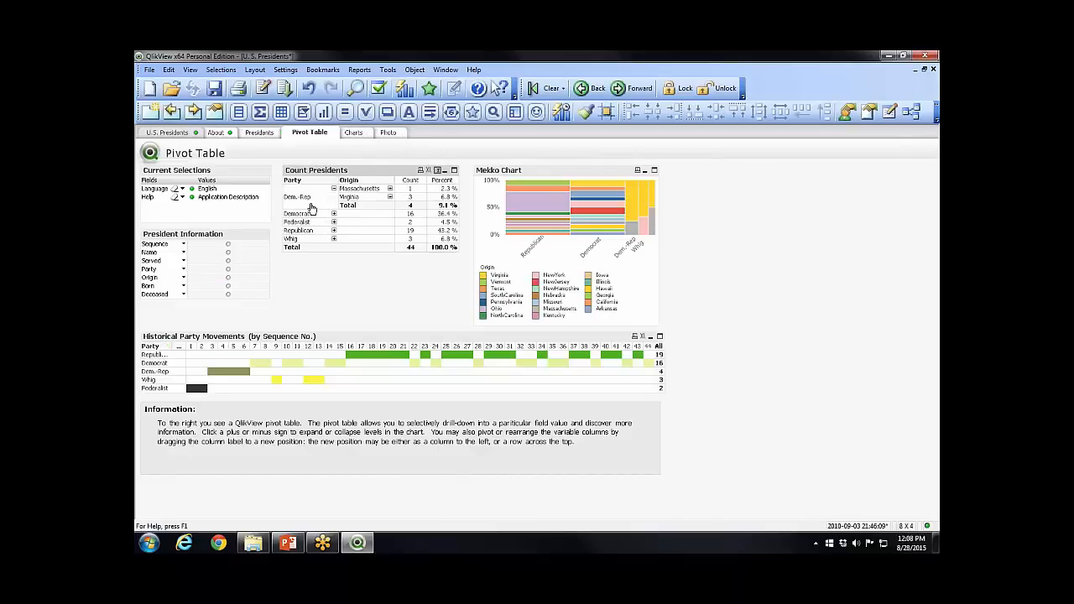
left_click(307, 229)
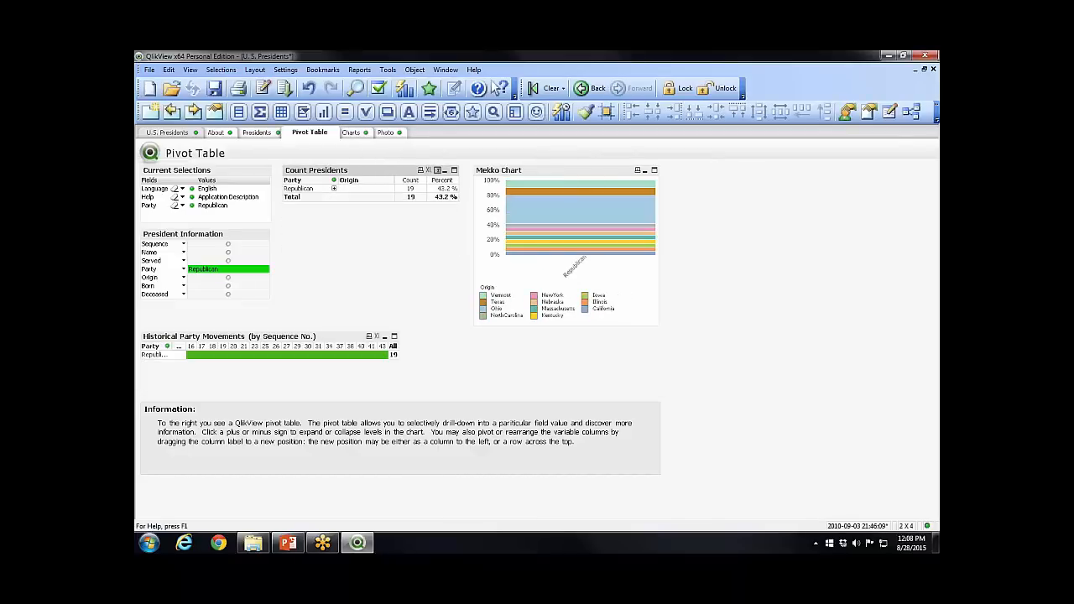
key("shift+Left")
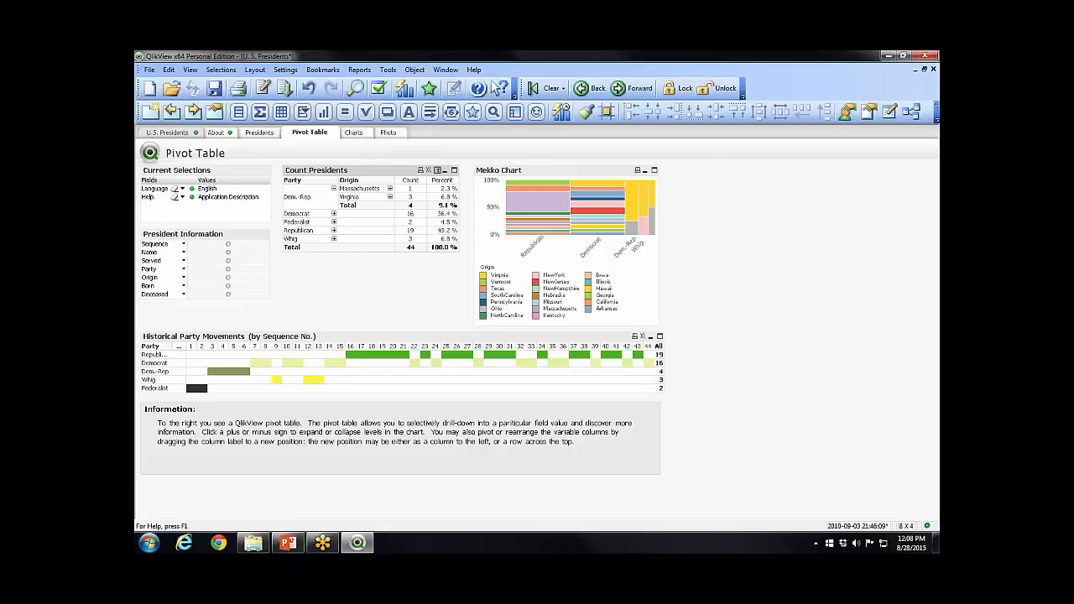
Filter the presidents by the origin Virginia, expand the Federalist party in Count Presidents, and clear the Origin selection
left_click(184, 277)
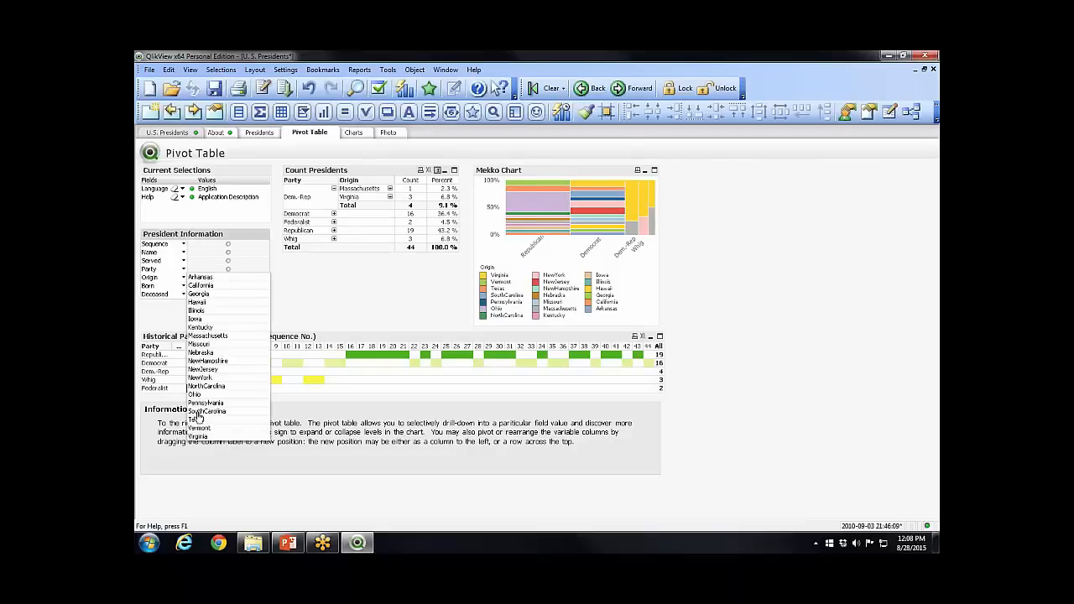
left_click(198, 437)
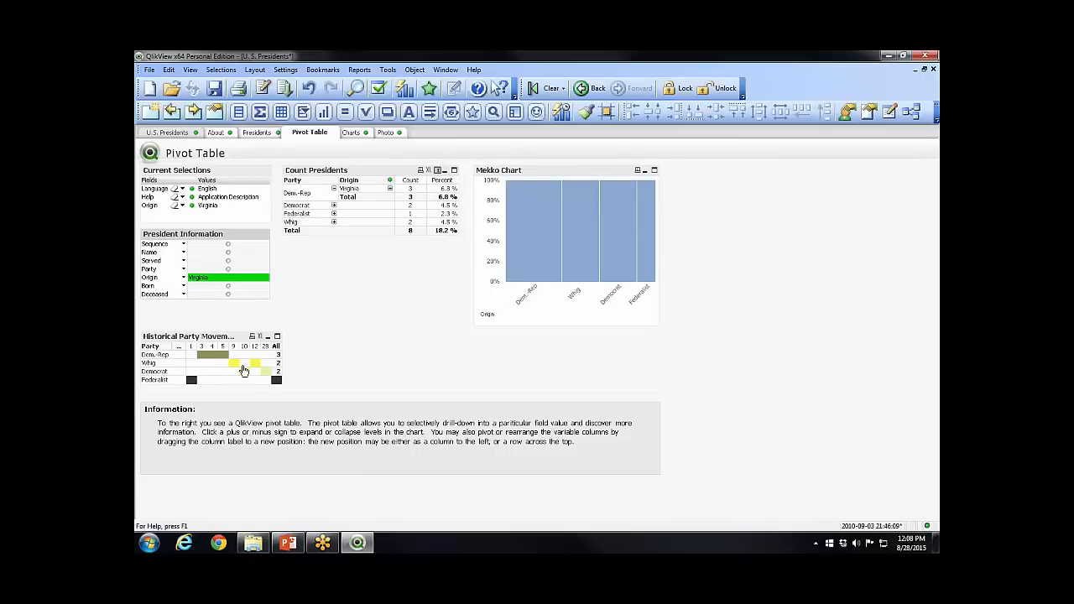
left_click(334, 214)
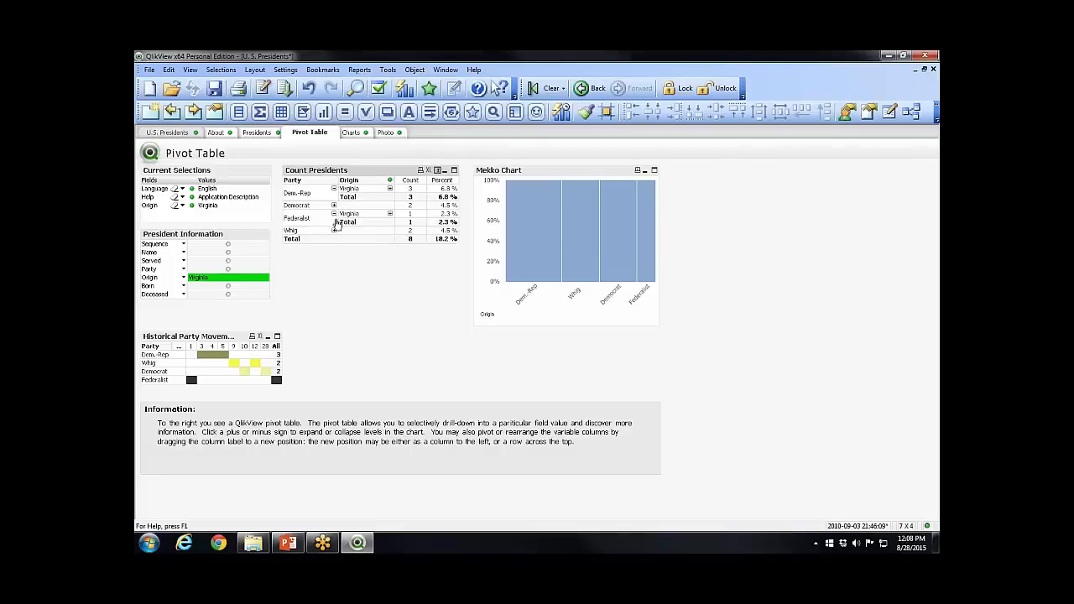
left_click(174, 206)
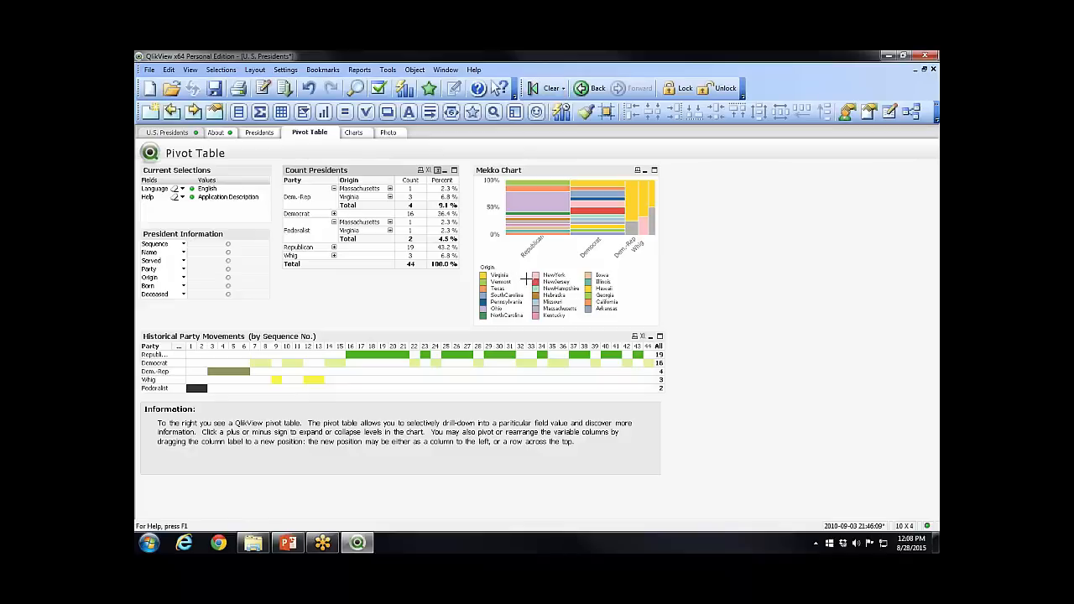
On the Charts sheet, drill the party-and-state chart into a block of seven states, step back, isolate SouthCarolina and clear the selection
left_click(353, 134)
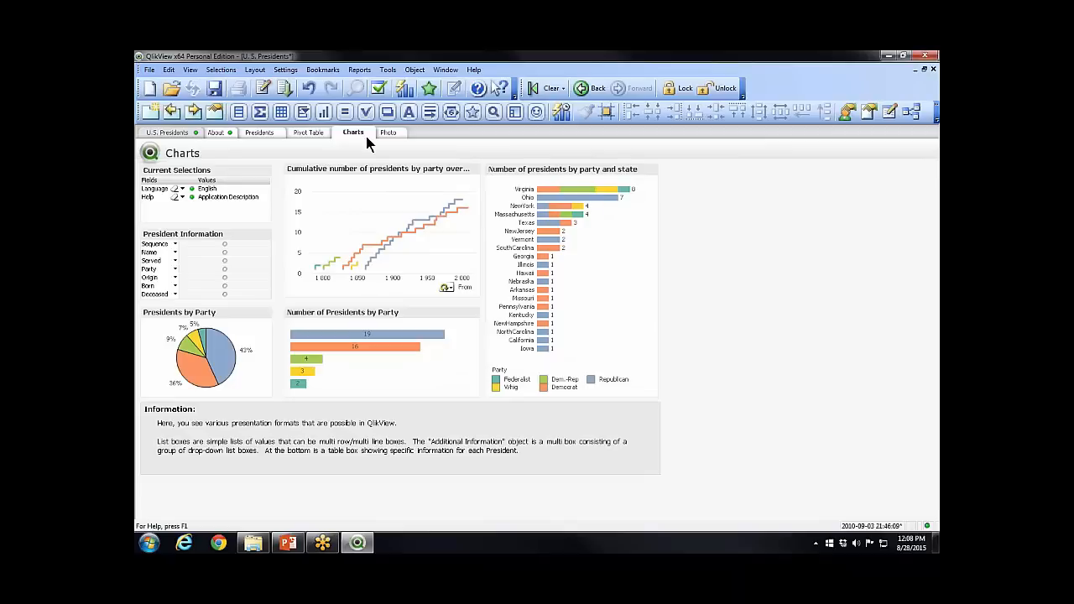
left_click_drag(600, 227, 525, 281)
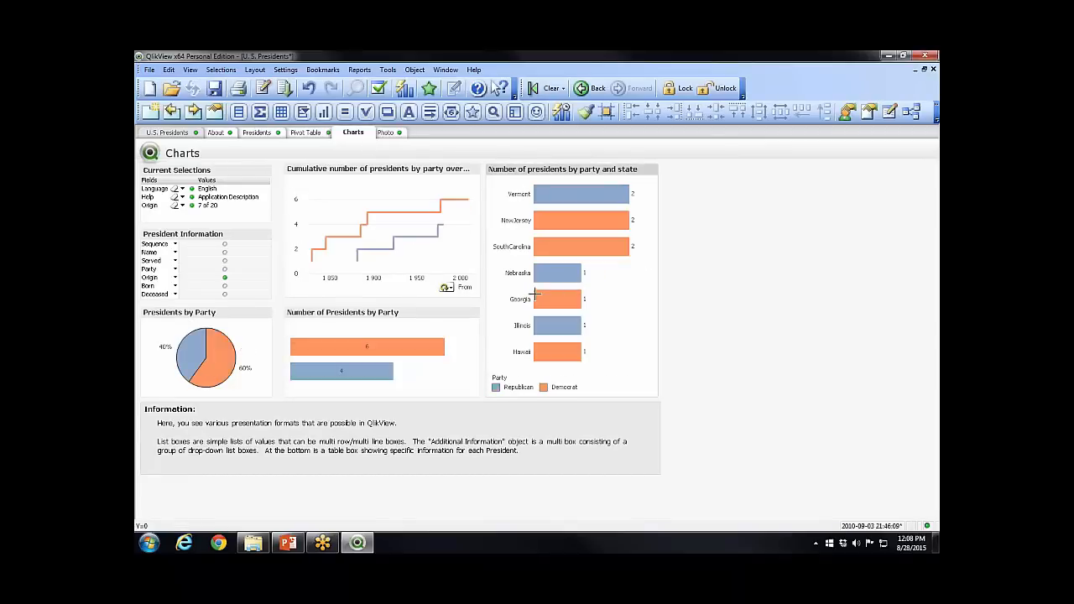
key("shift+Left")
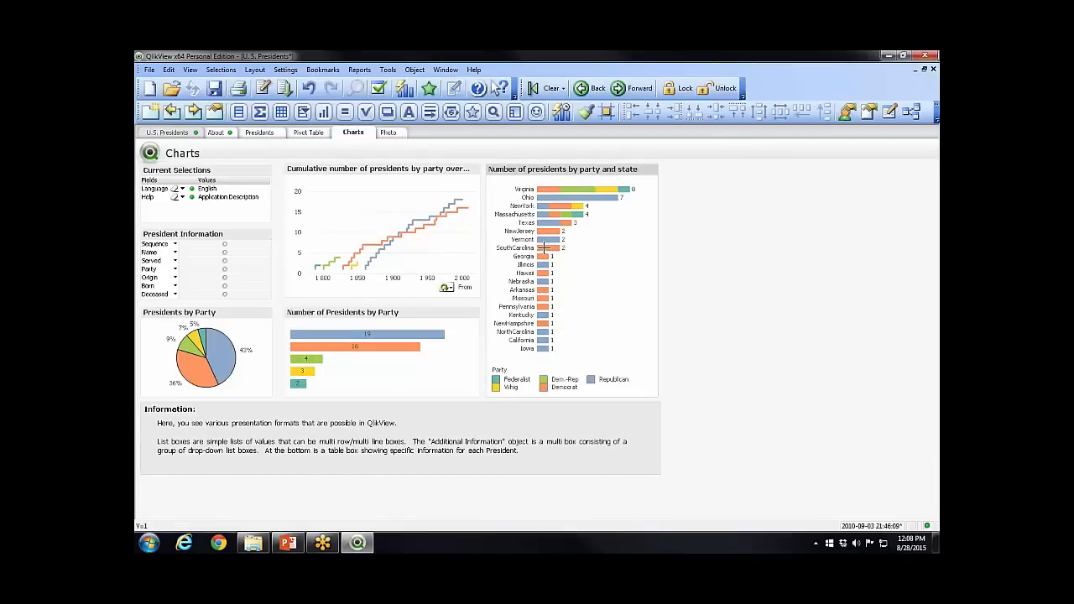
left_click(544, 247)
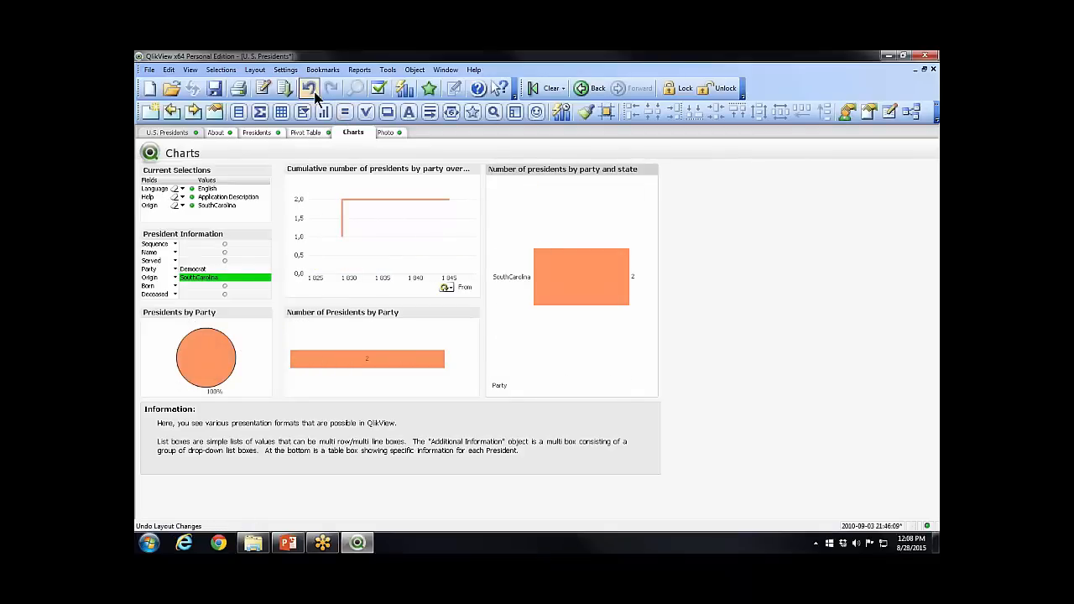
left_click(547, 88)
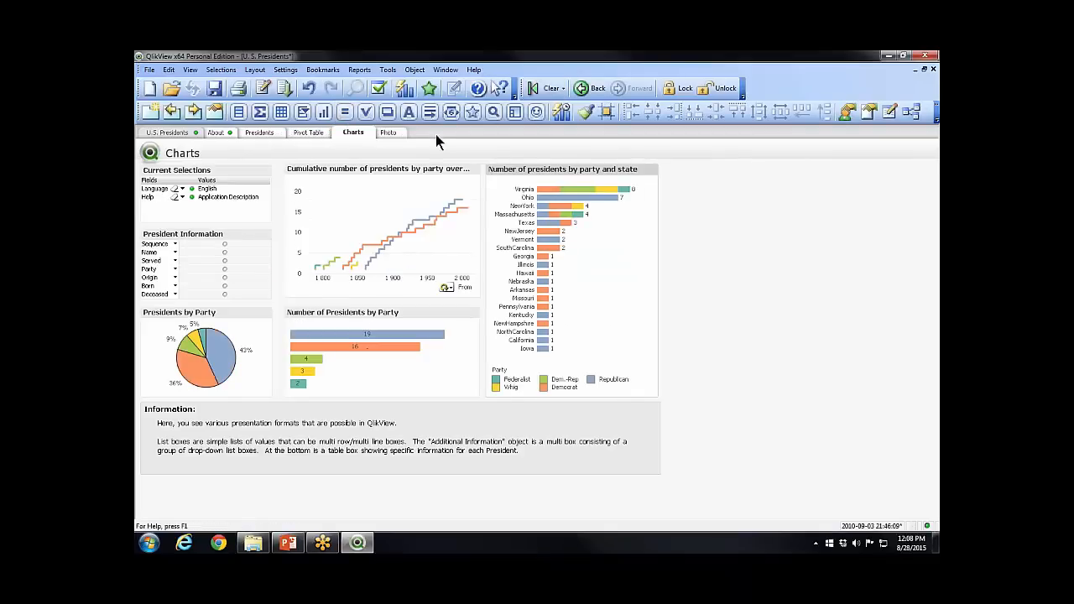
Open the Photo sheet and view presidents' portraits by selecting sequence numbers including 38, 17, 27, 39 and 43, finishing on 30
left_click(389, 133)
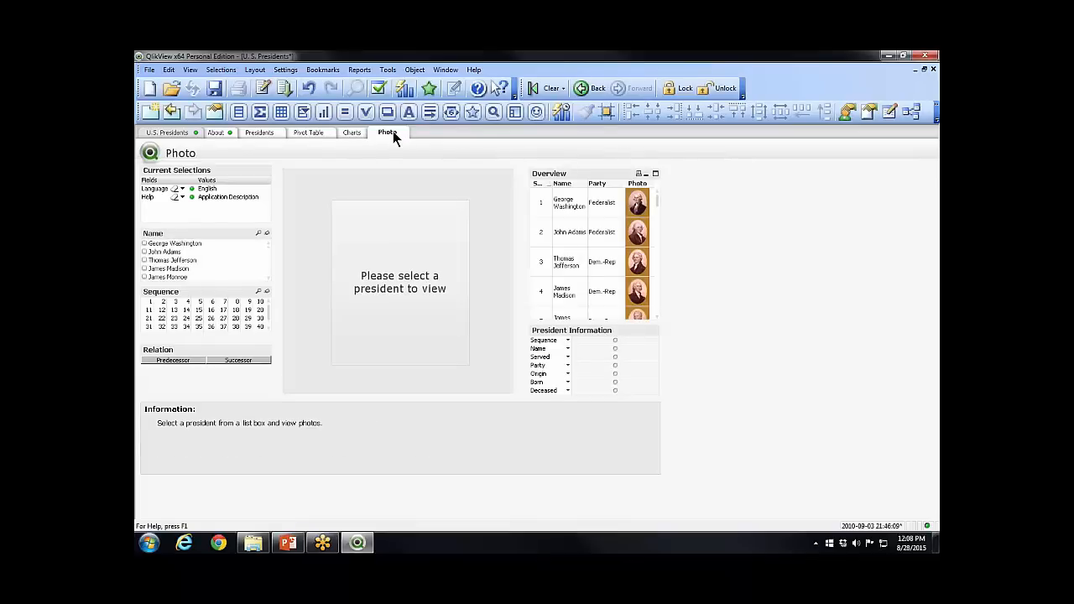
left_click(234, 329)
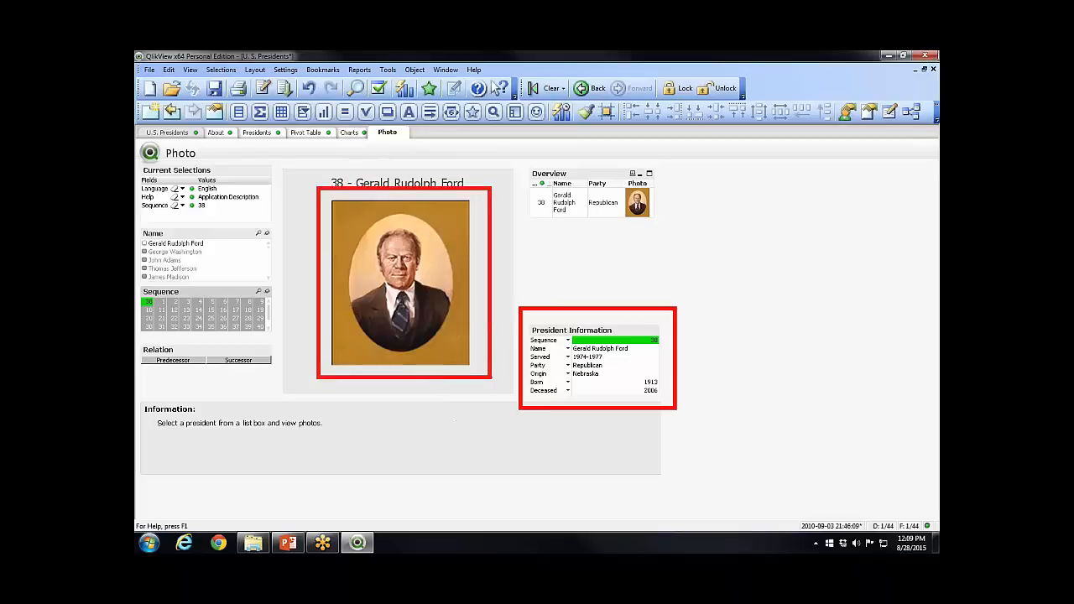
left_click(235, 310)
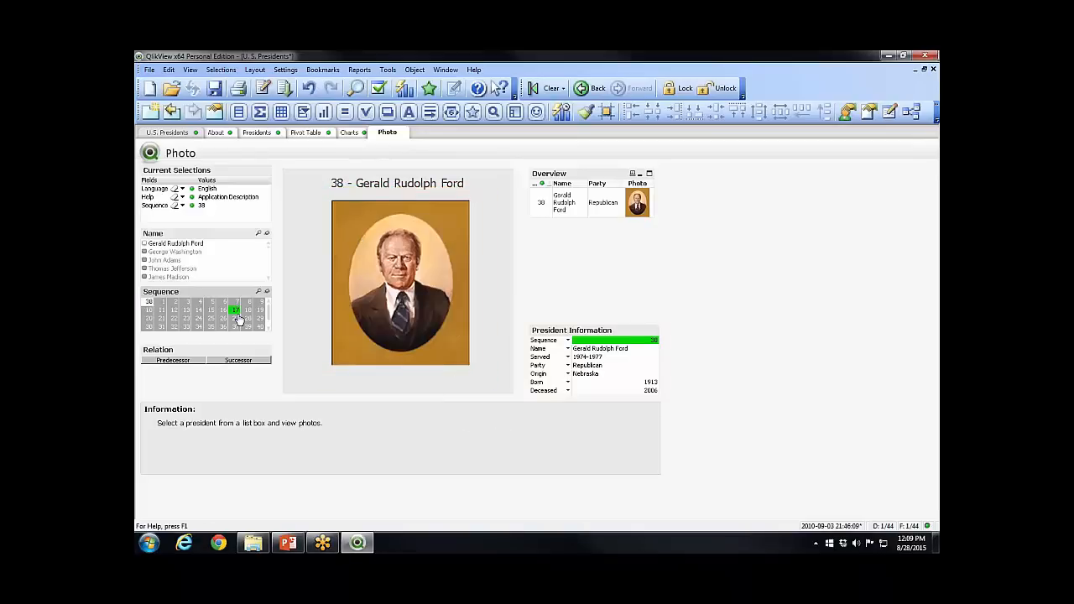
left_click(223, 318)
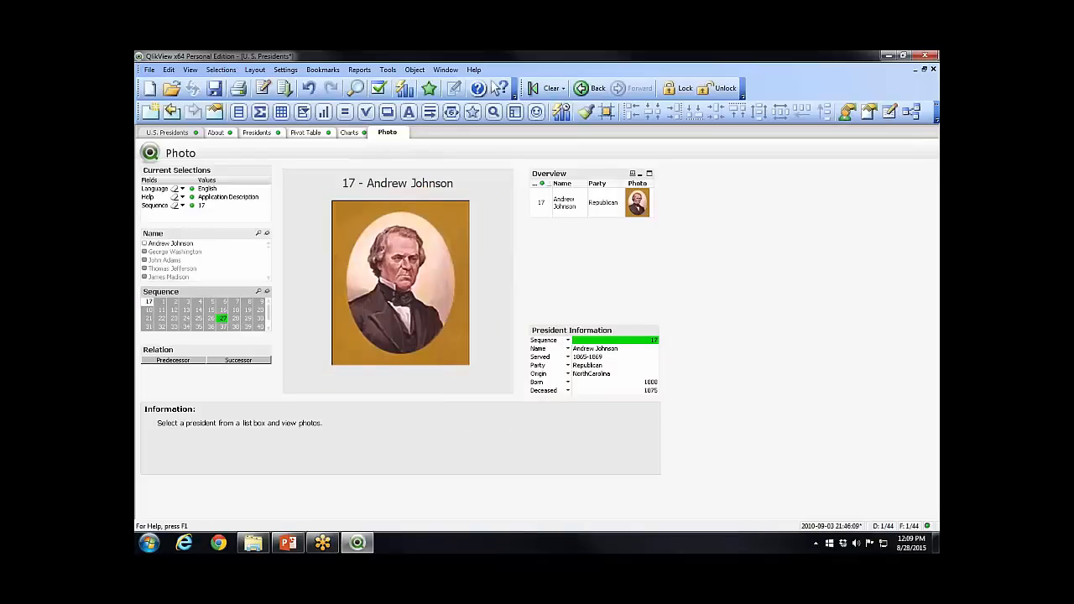
left_click(186, 319)
left_click(260, 319)
left_click(248, 327)
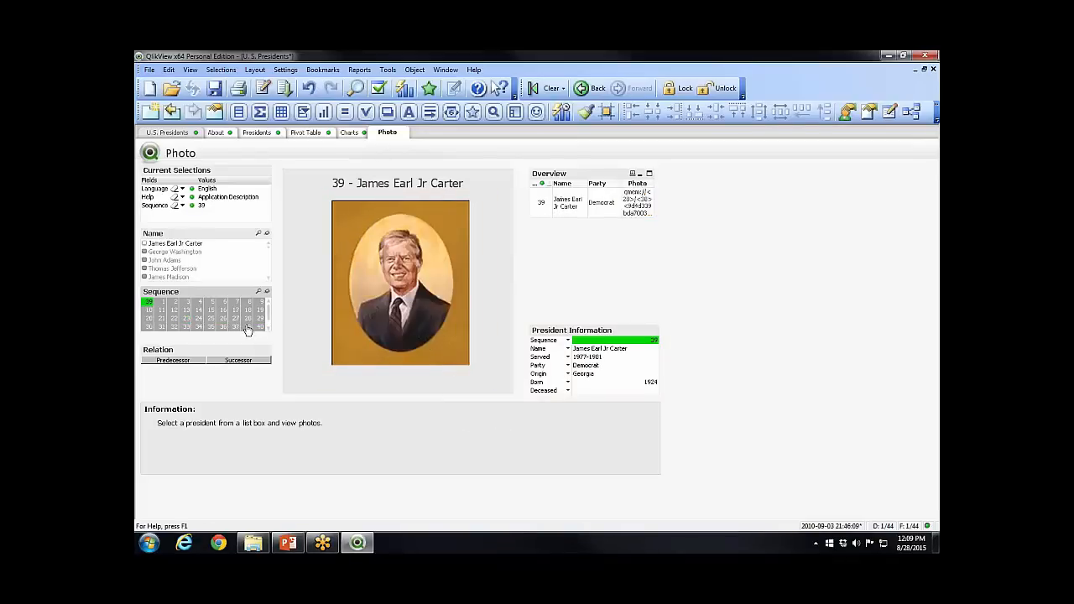
left_click(174, 333)
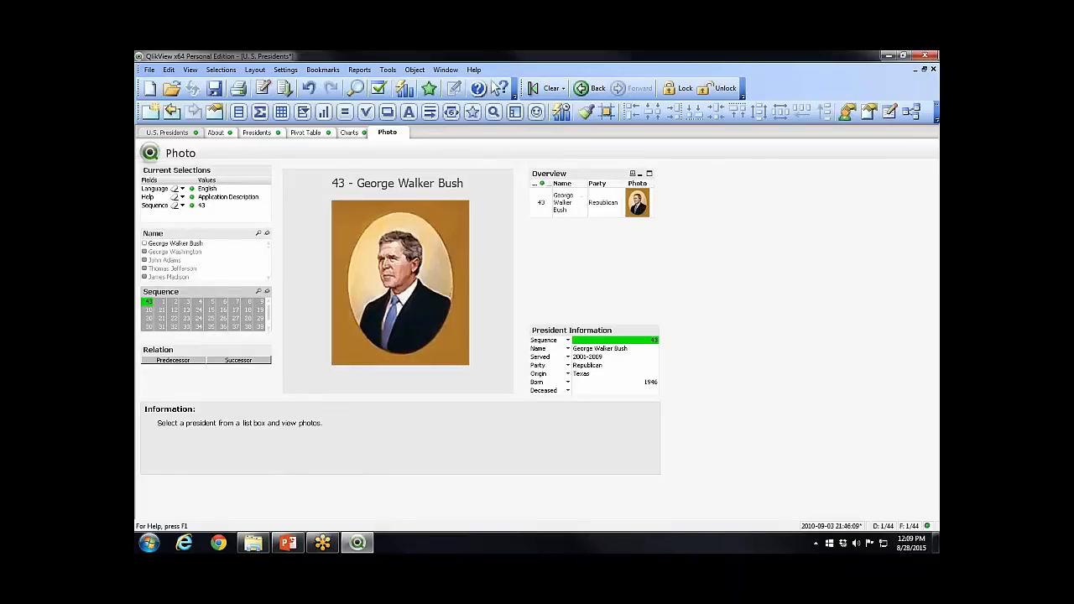
left_click(161, 328)
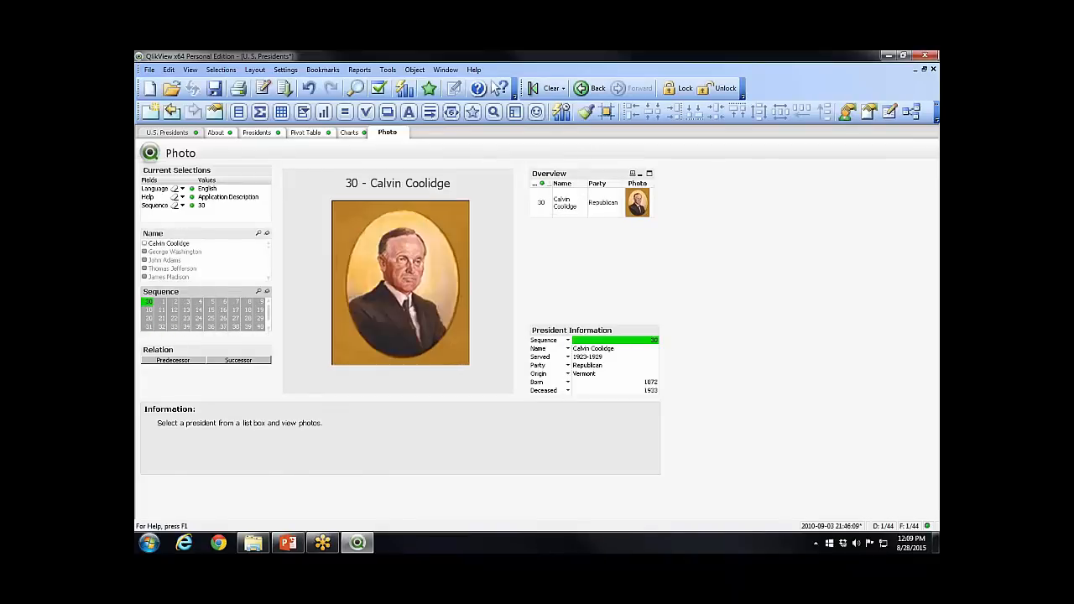
View the portrait of president number 32, clear the selections, and select Thomas Jefferson in the Overview table
left_click(162, 327)
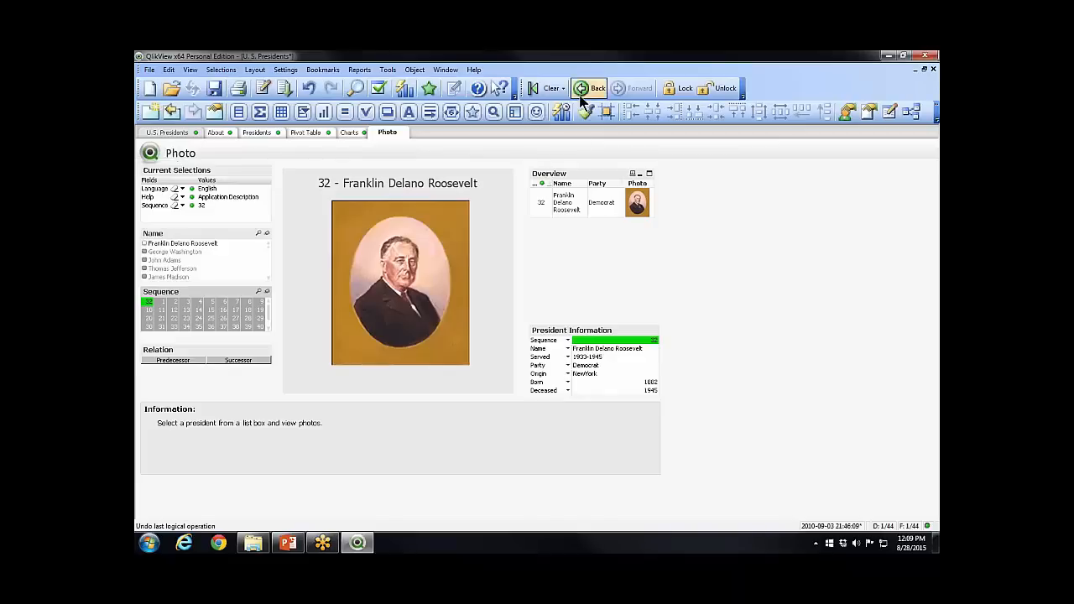
left_click(550, 89)
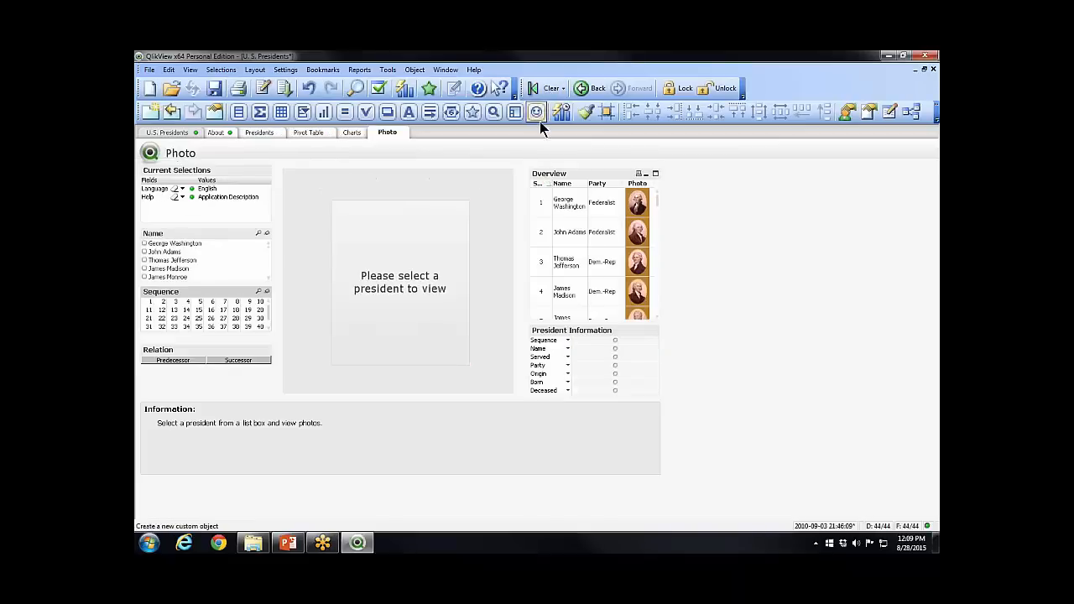
left_click(566, 262)
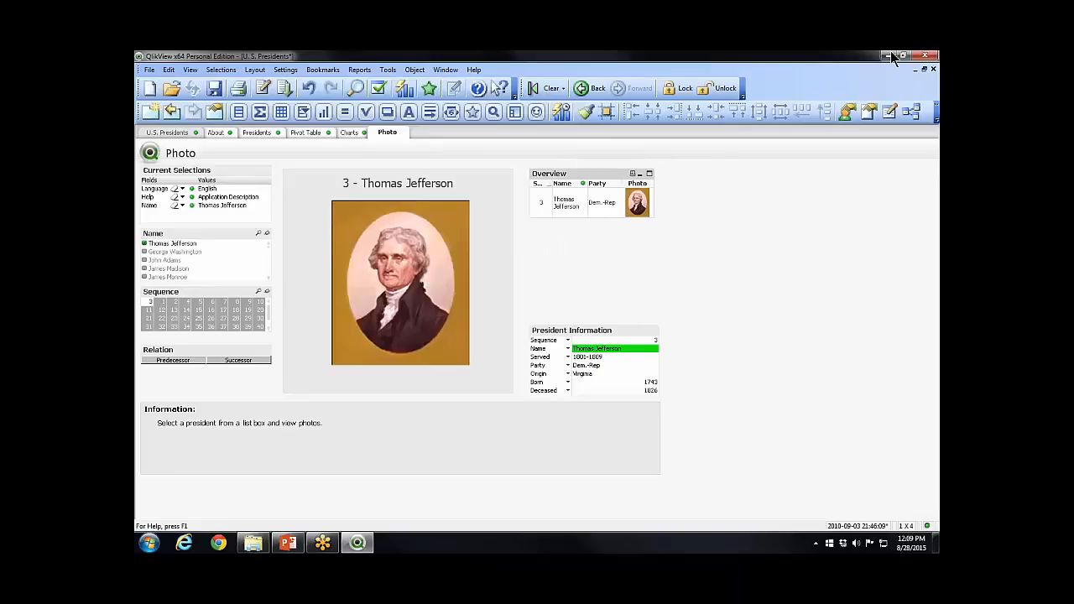
Close the U.S. Presidents document without saving the changes
left_click(926, 55)
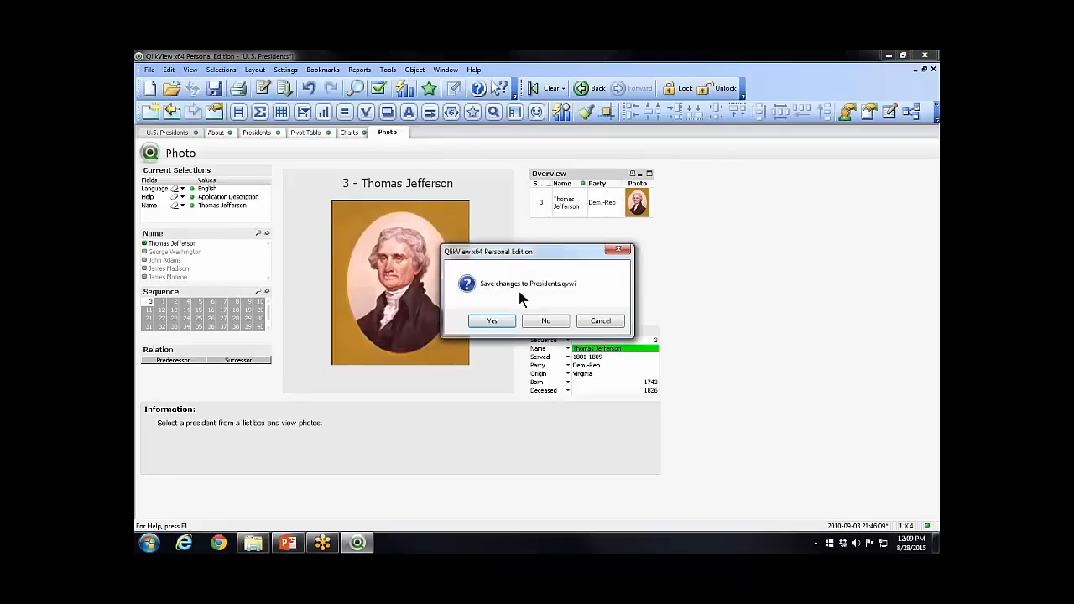
left_click(546, 321)
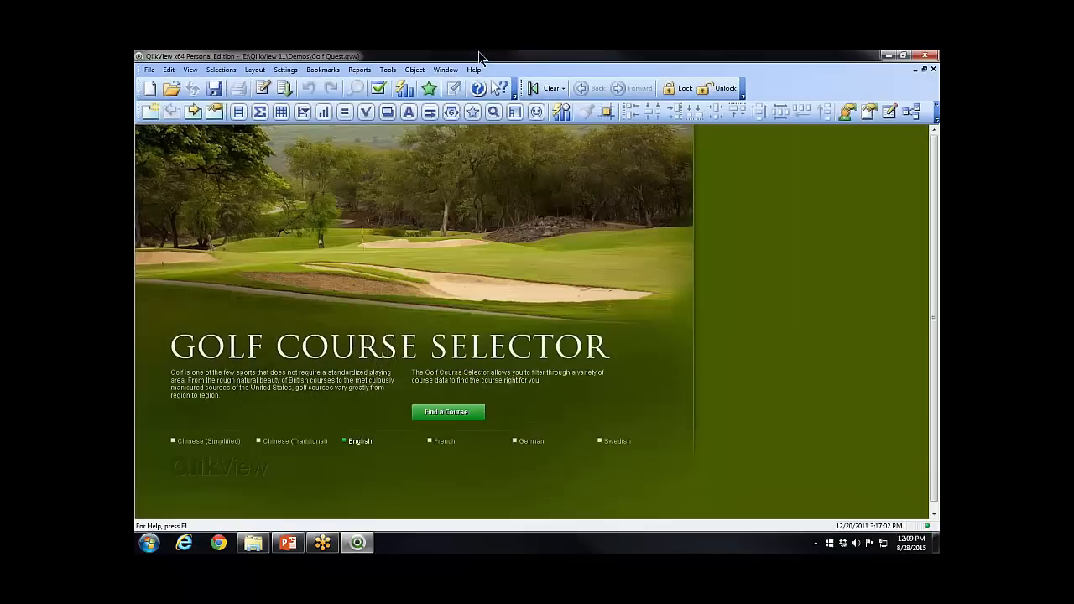
Switch the Golf Course Selector language through French, Chinese (Traditional) and Chinese (Simplified), finishing on English
left_click(430, 440)
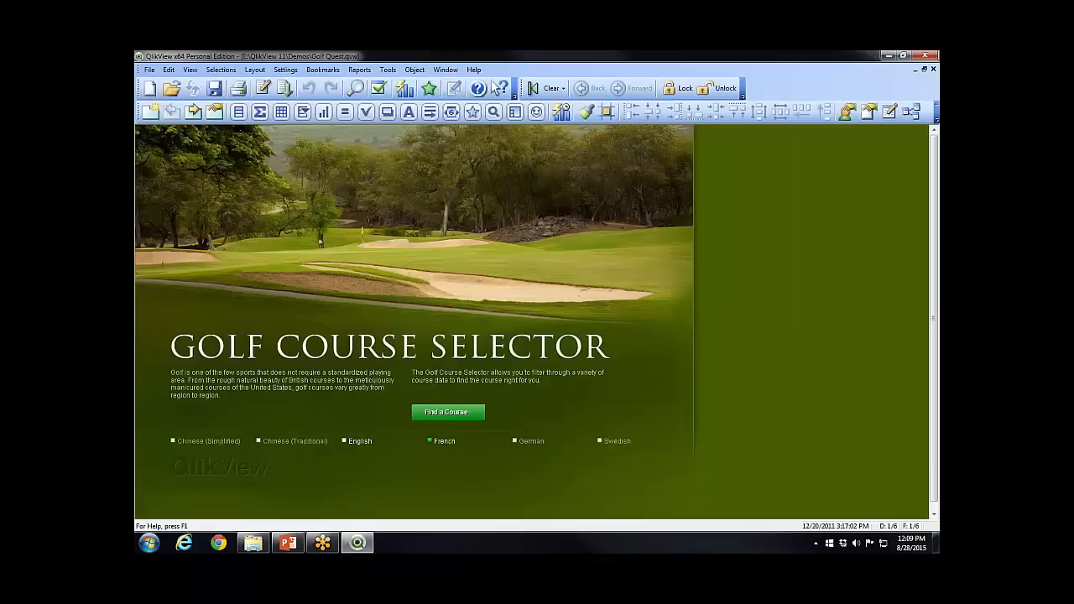
left_click(281, 444)
left_click(220, 444)
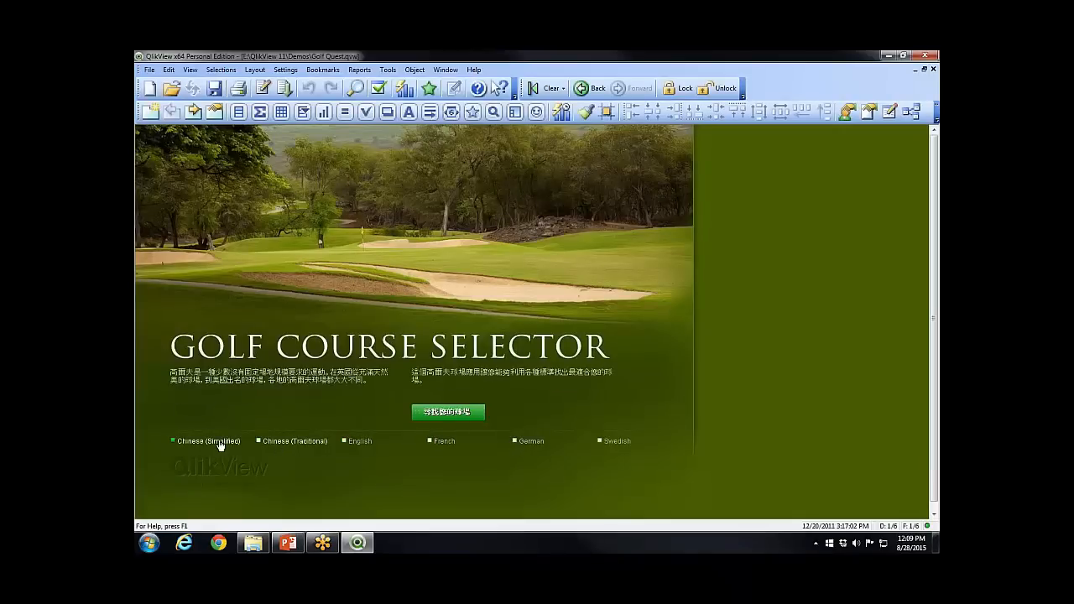
left_click(350, 443)
Open the Golf Course Filters page and review its location, difficulty, club, course and weather sections
left_click(466, 412)
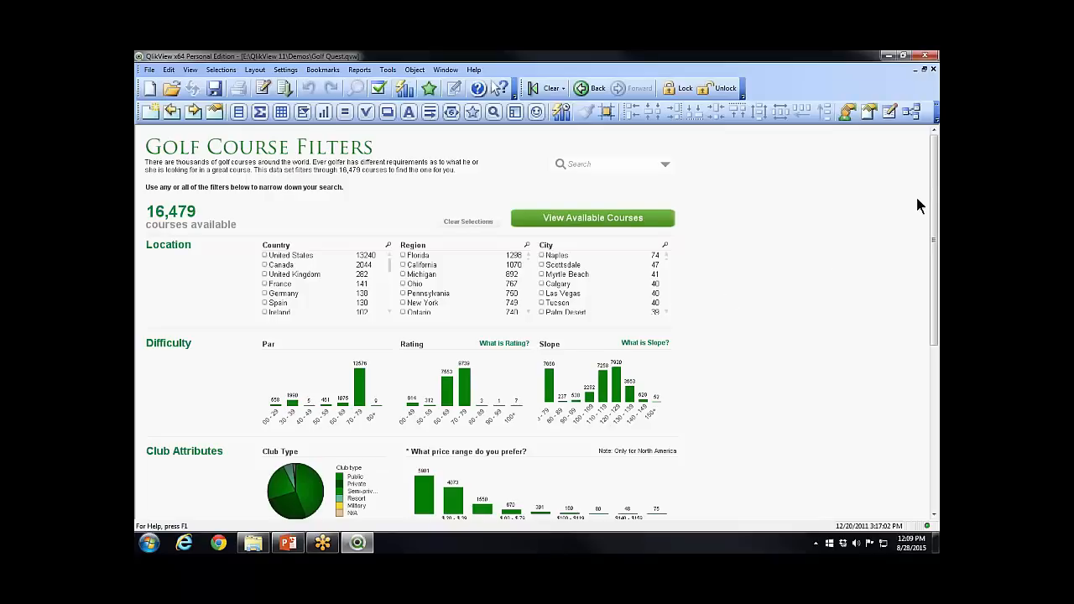
left_click_drag(935, 190, 935, 352)
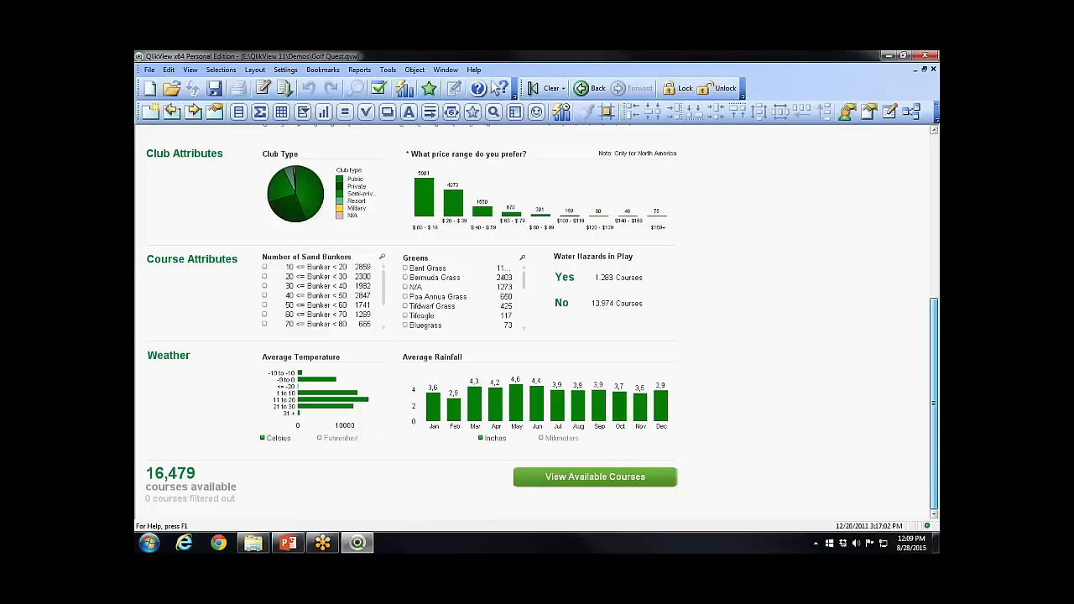
left_click_drag(936, 352, 936, 212)
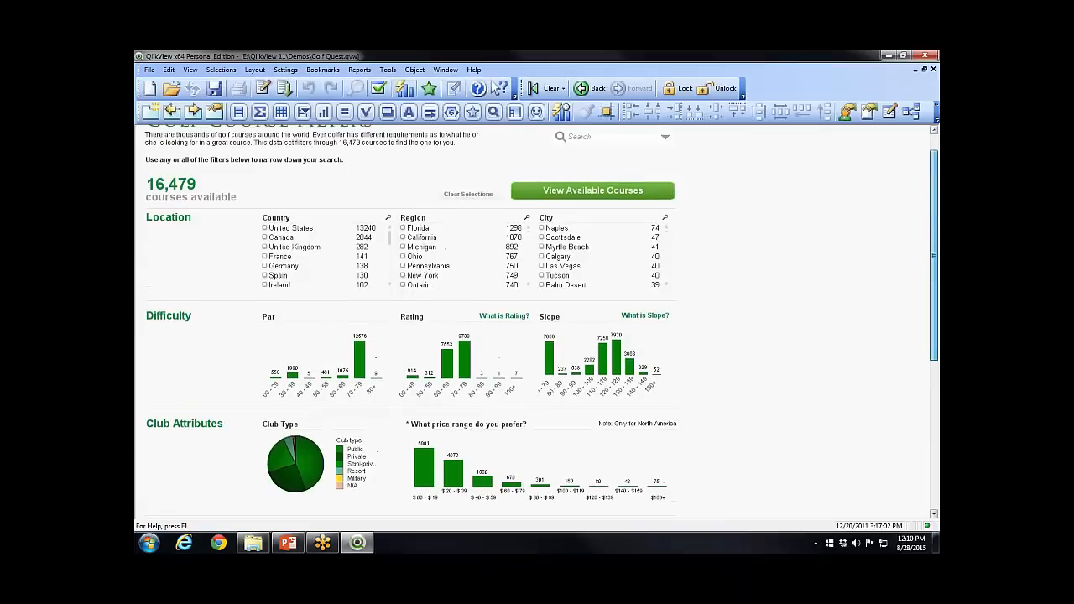
left_click_drag(935, 213, 935, 187)
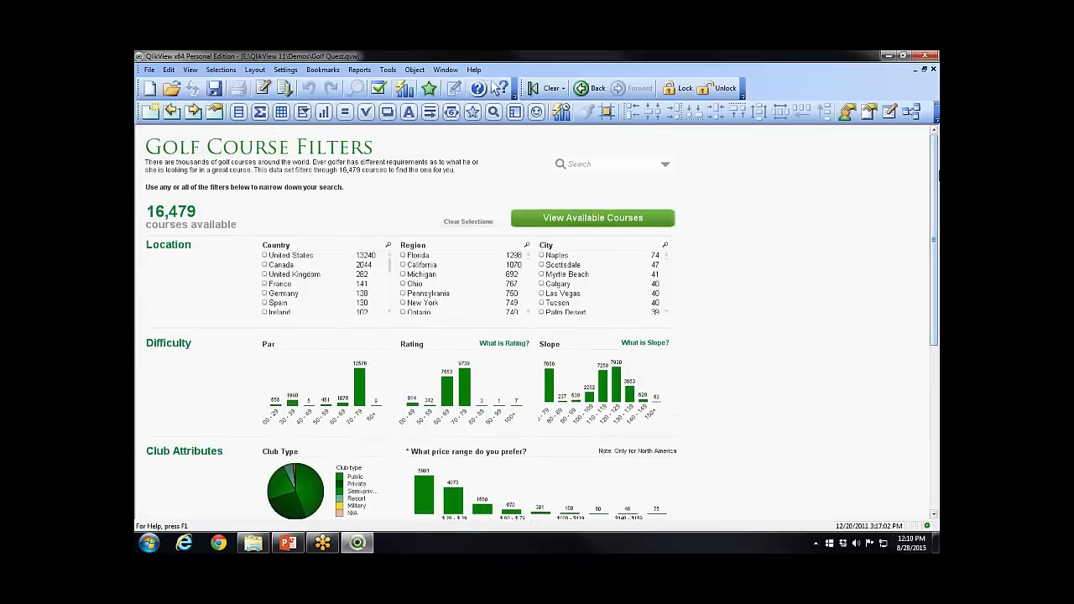
Filter the golf courses by United States, Florida and West Palm Beach, and review the remaining difficulty, club and course attributes
left_click(265, 257)
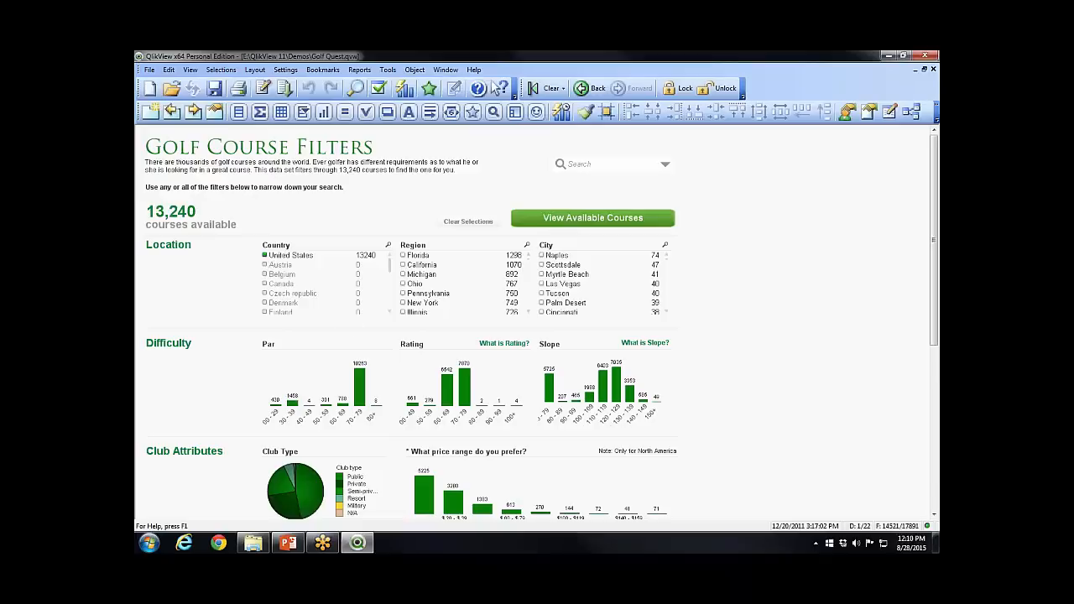
left_click(403, 256)
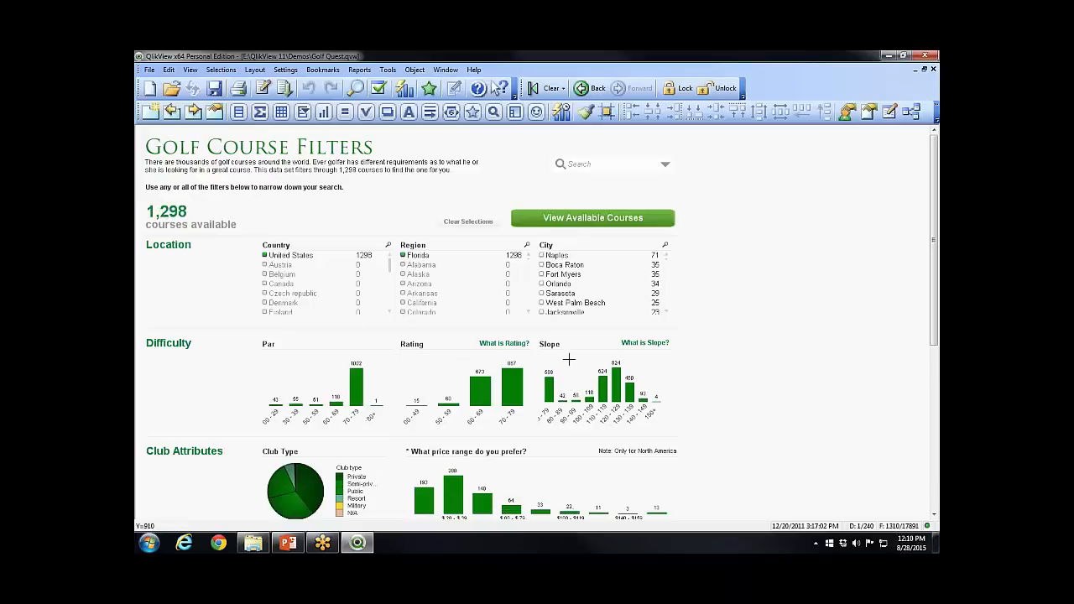
left_click(541, 303)
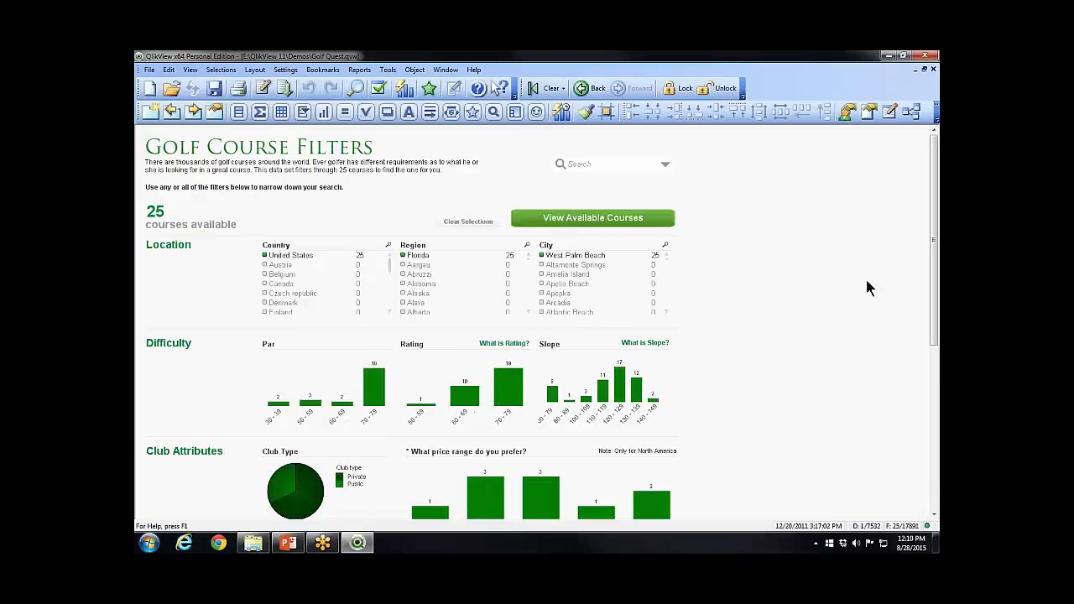
left_click_drag(930, 233, 918, 313)
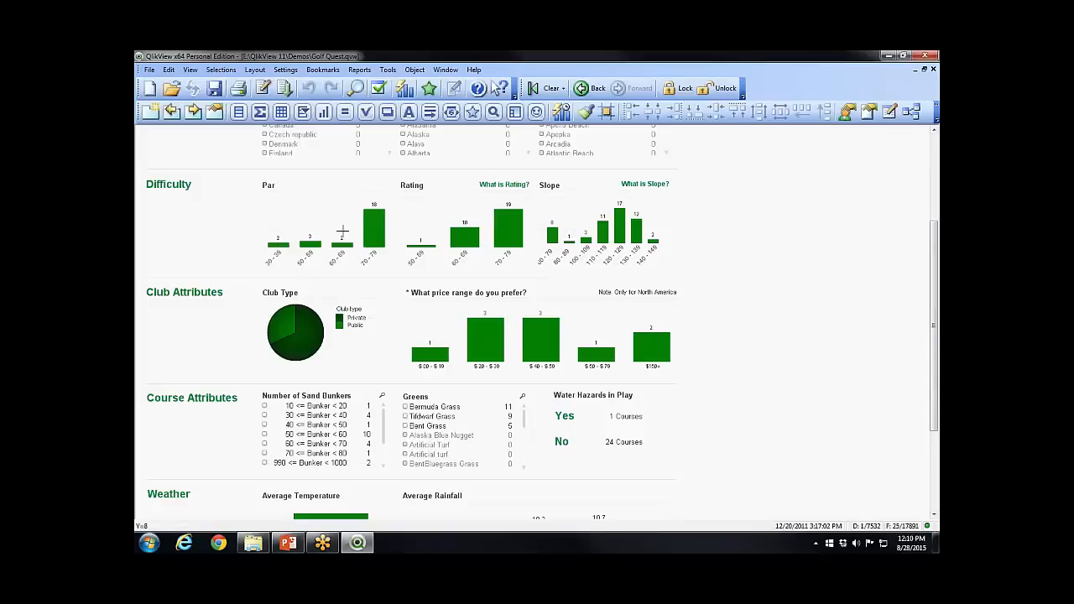
scroll(302, 434, "down", 2)
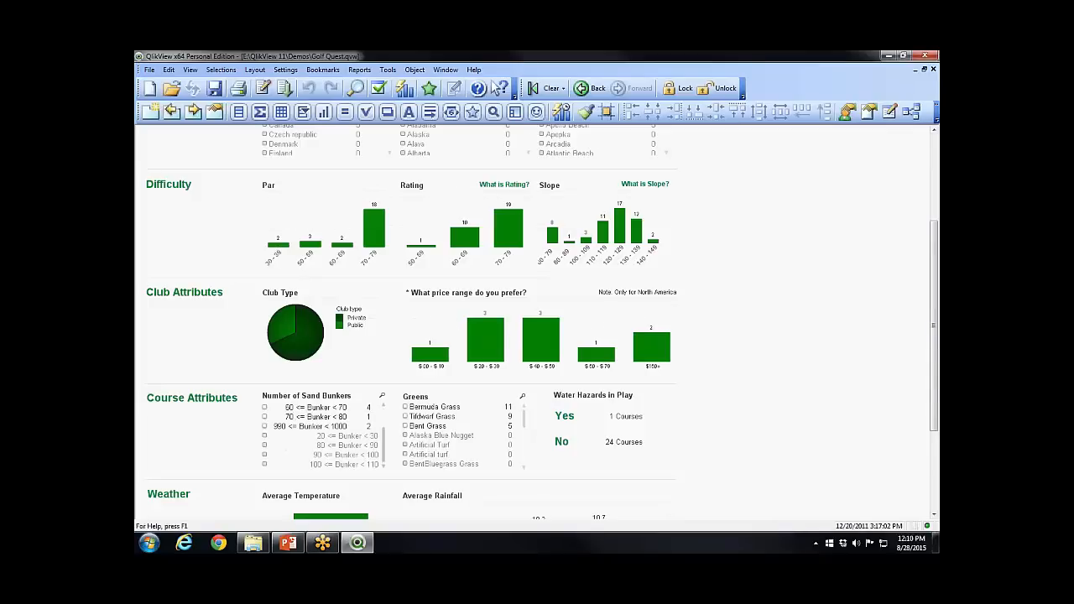
left_click_drag(936, 304, 937, 206)
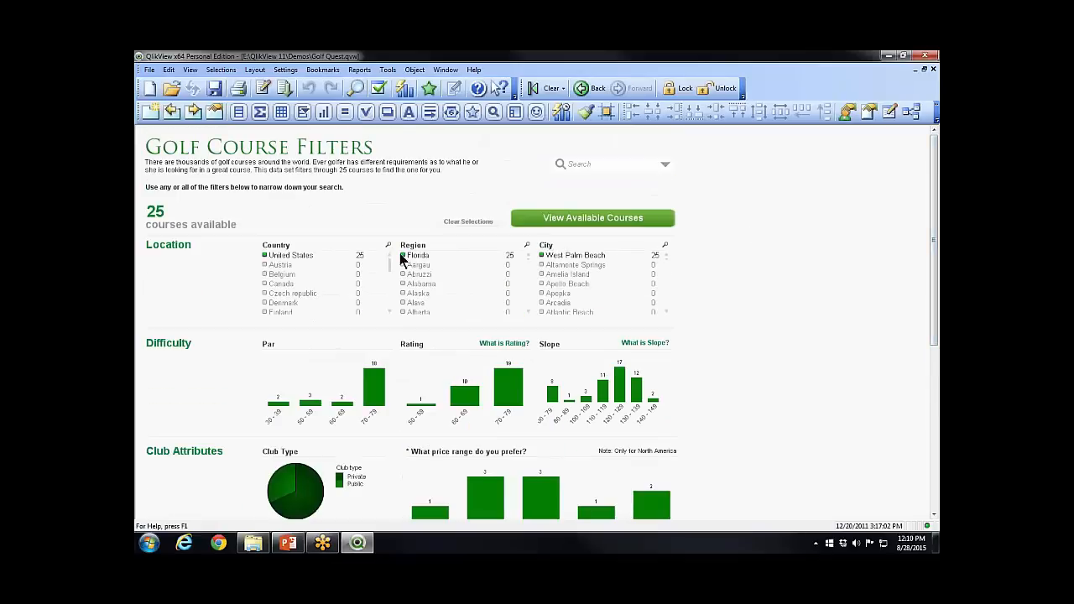
View the available golf courses and browse the details of several, ending on the Eagle/Osprey Course at Okeeheelee
left_click(587, 218)
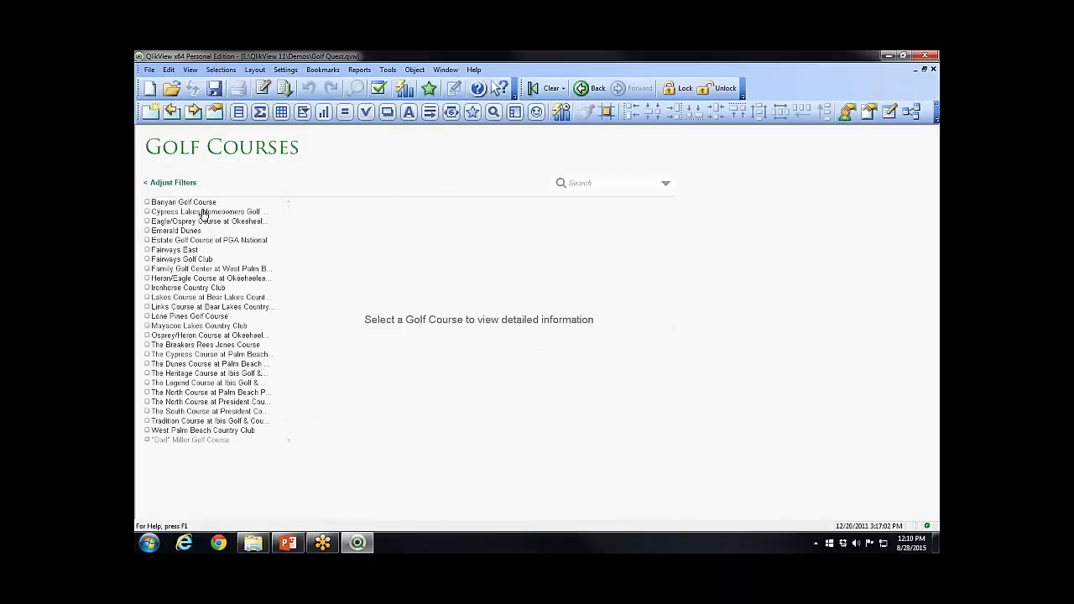
left_click_drag(140, 190, 298, 445)
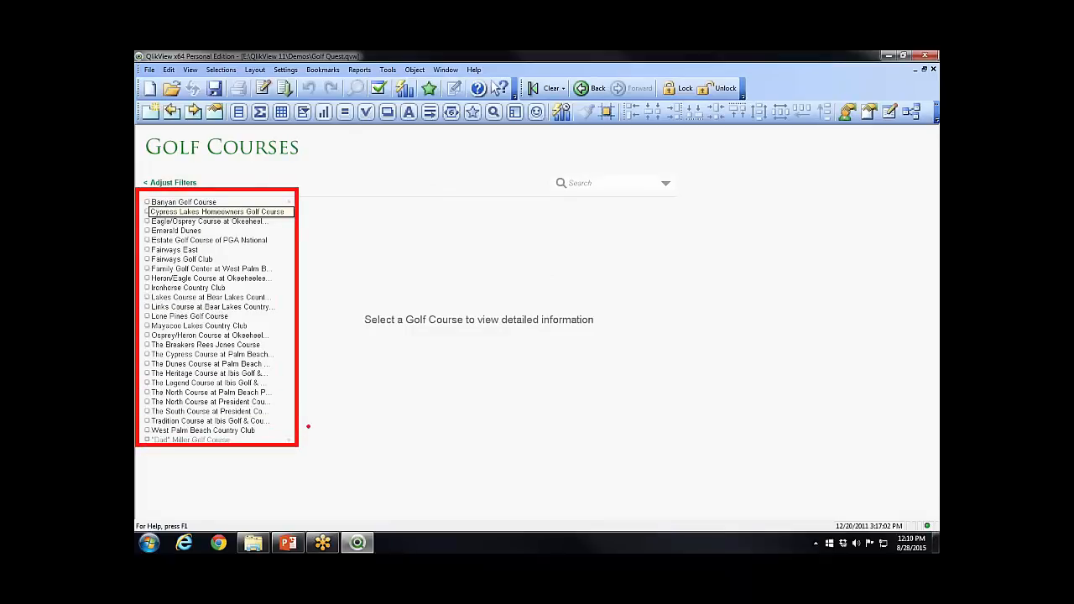
key("Escape")
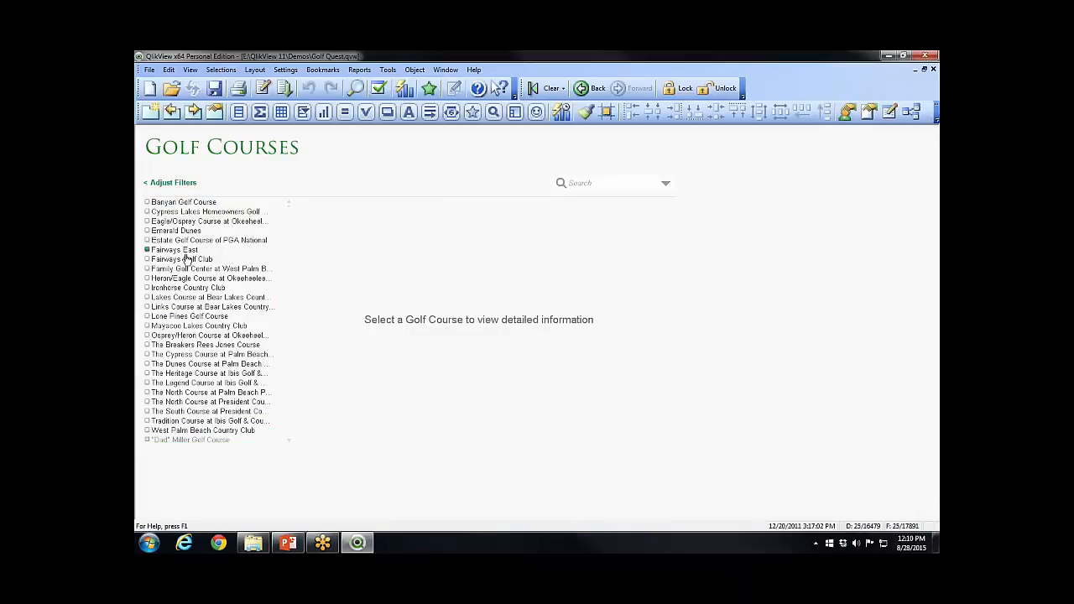
left_click(186, 250)
left_click(191, 271)
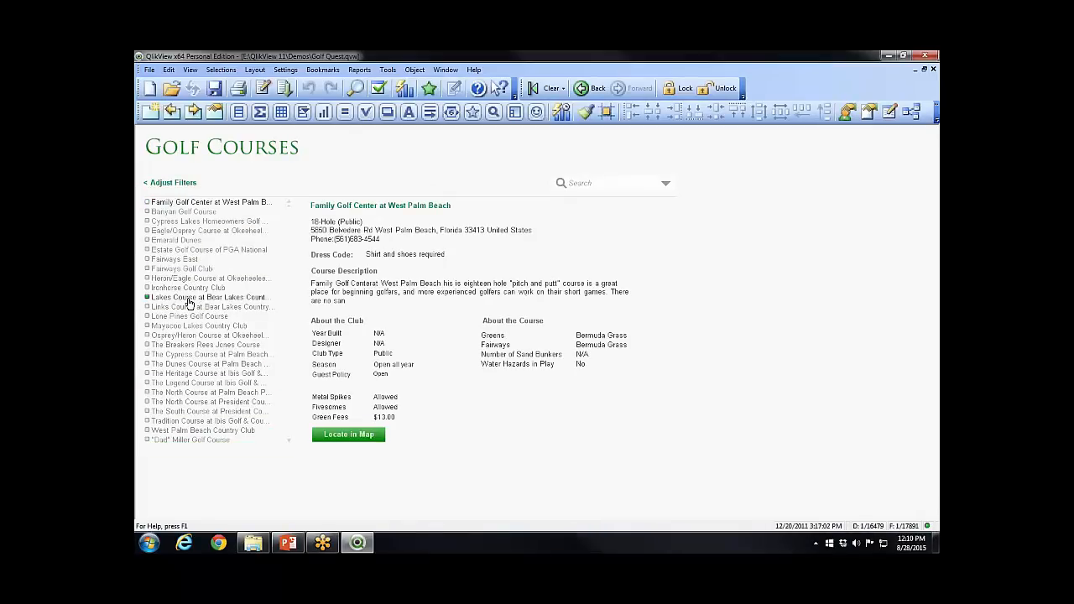
left_click(187, 297)
left_click(186, 356)
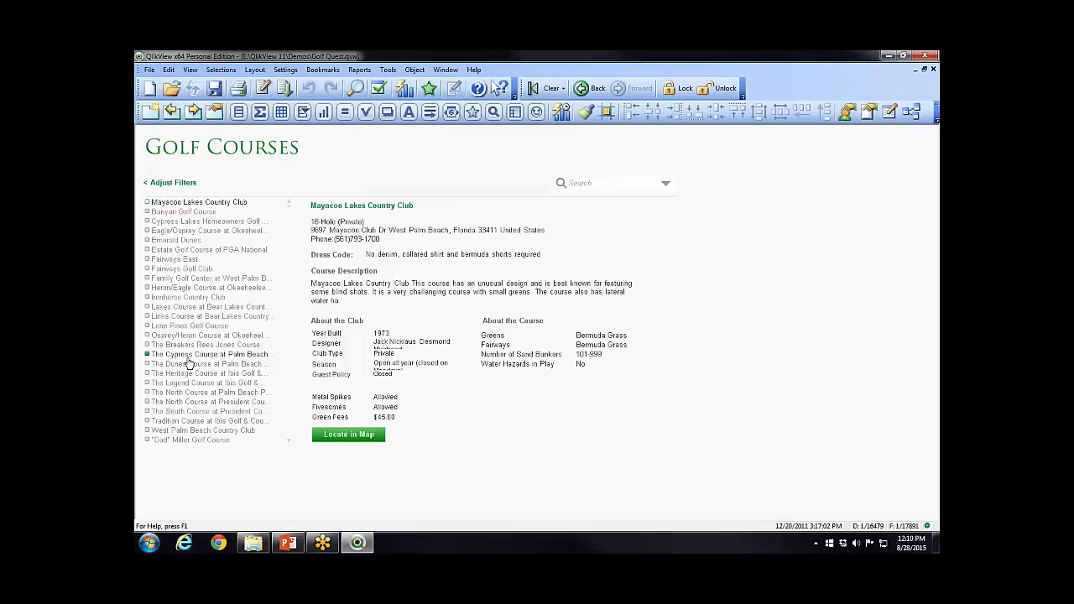
left_click(186, 385)
left_click(185, 307)
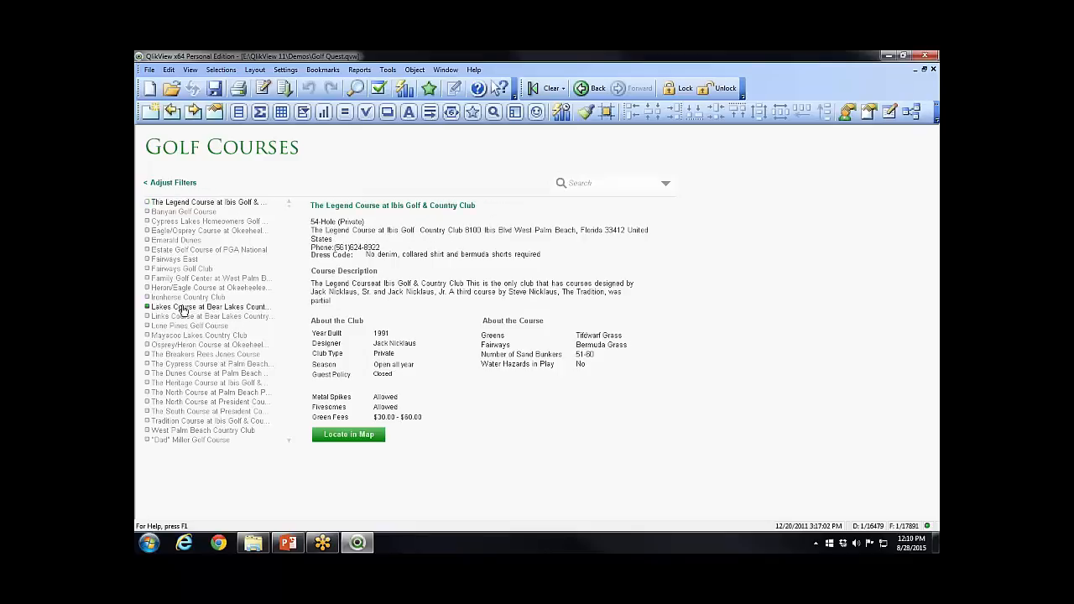
left_click(184, 250)
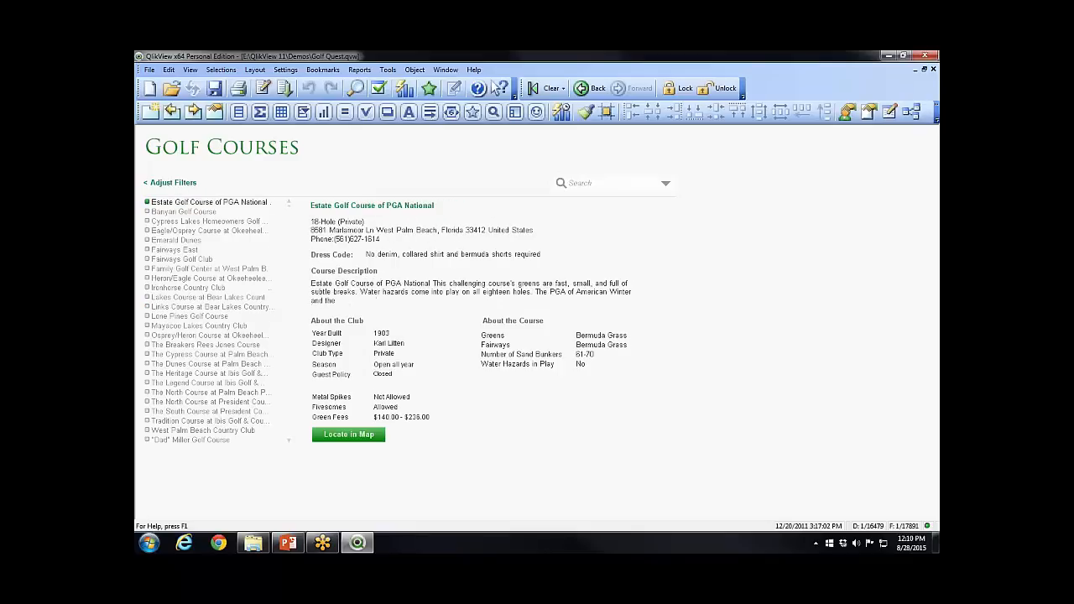
left_click(184, 233)
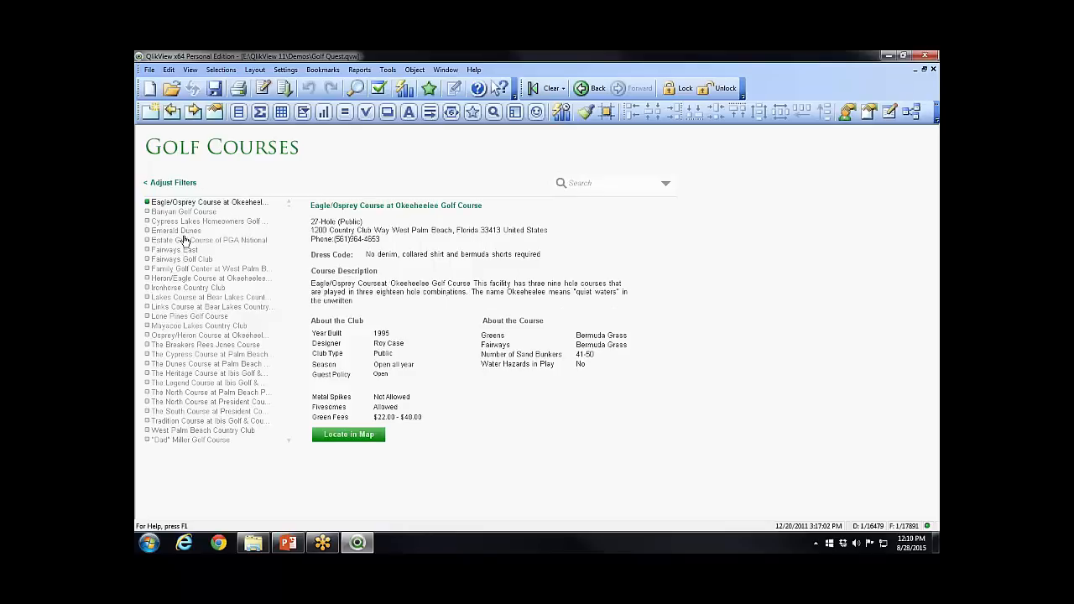
Locate the selected course in Google Maps, approving the launch, inspect it in satellite view, and close the browser
left_click(359, 436)
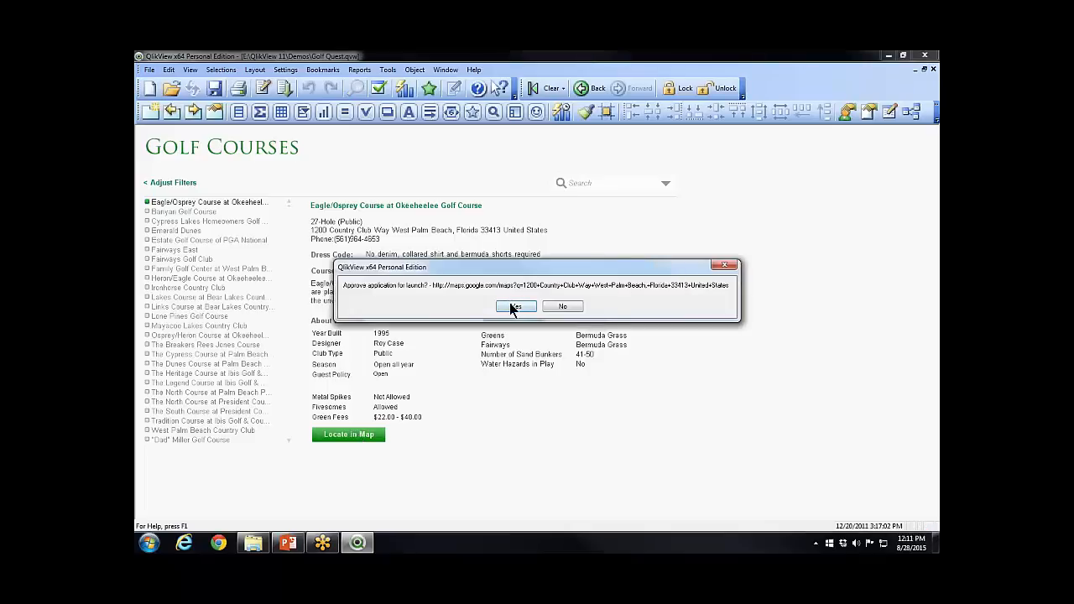
left_click(509, 303)
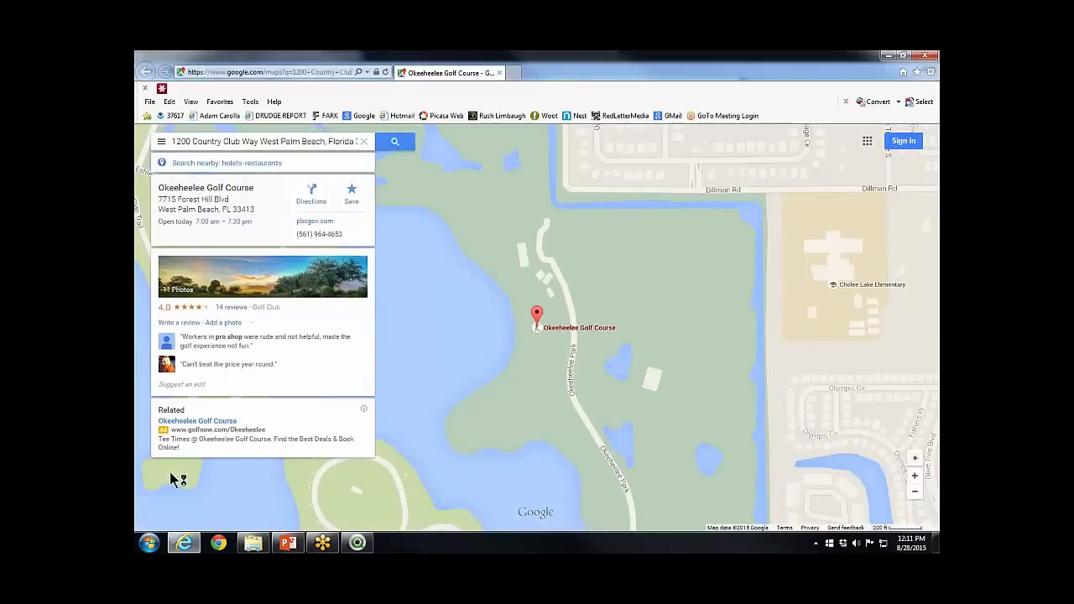
left_click(178, 501)
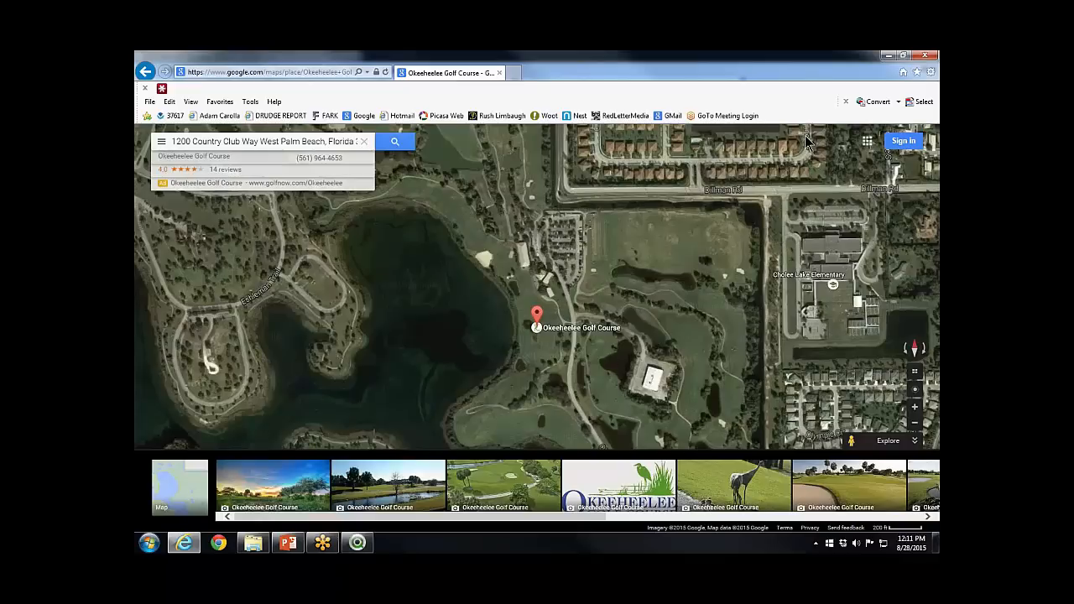
left_click(925, 56)
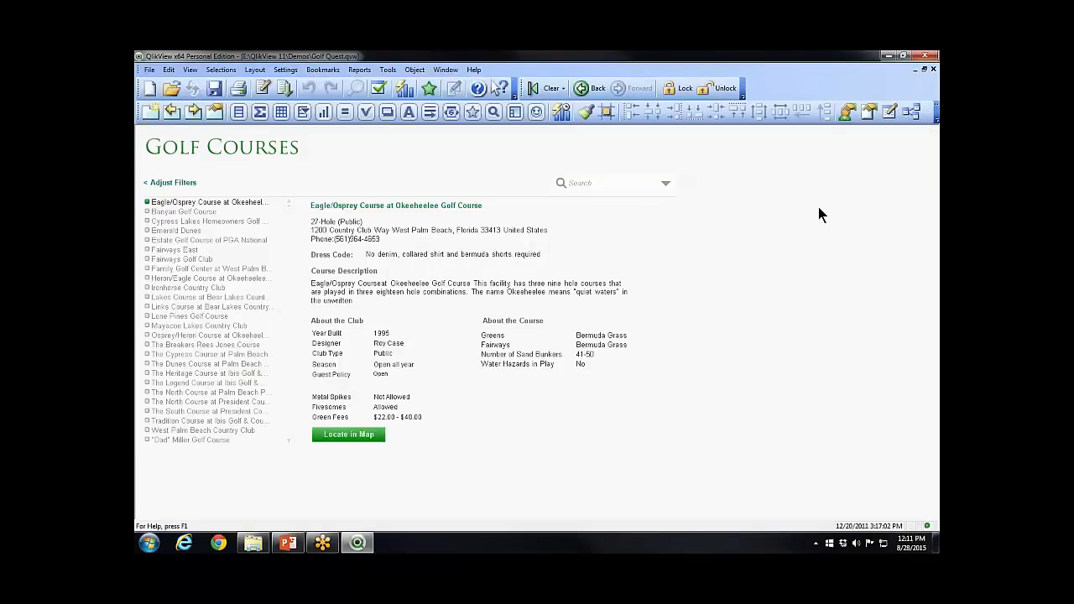
Close the Golf Quest session, restart QlikView in a maximized window, and open the recent document My Test
left_click(922, 56)
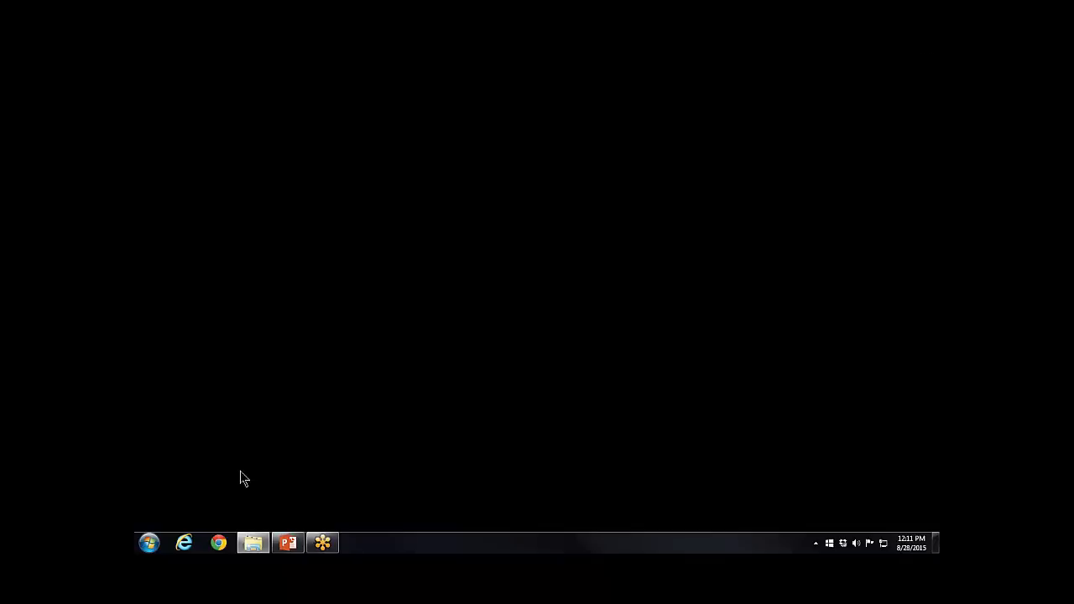
left_click(151, 543)
left_click(171, 322)
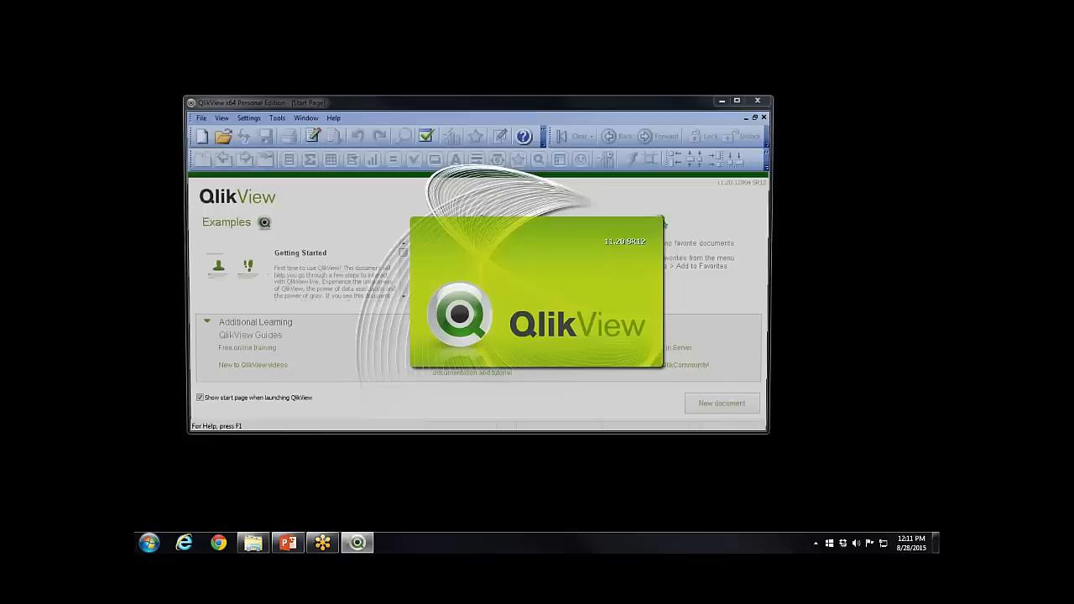
left_click(742, 98)
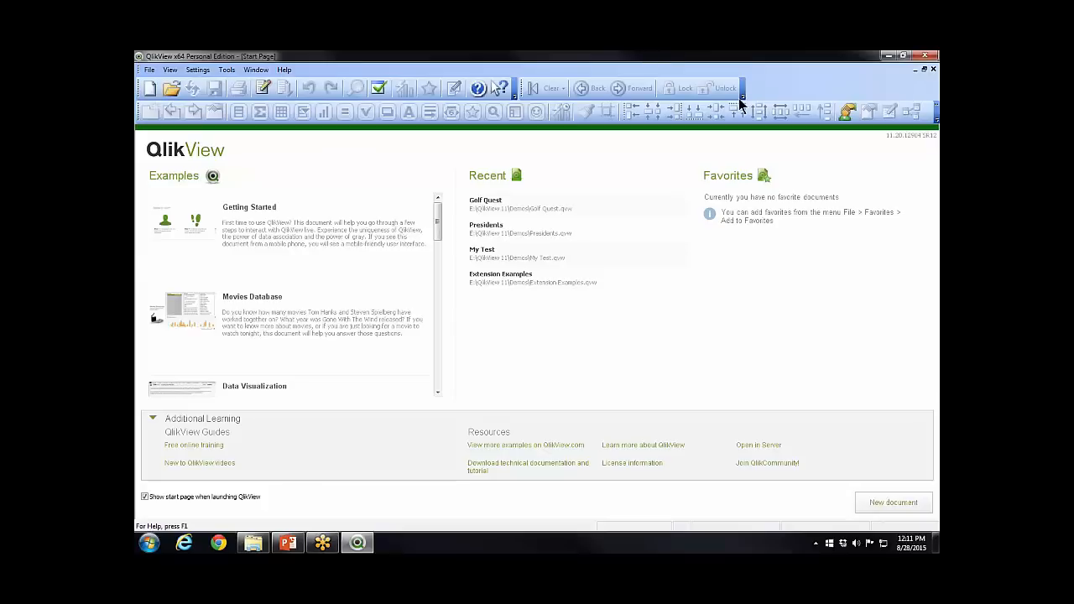
left_click(503, 252)
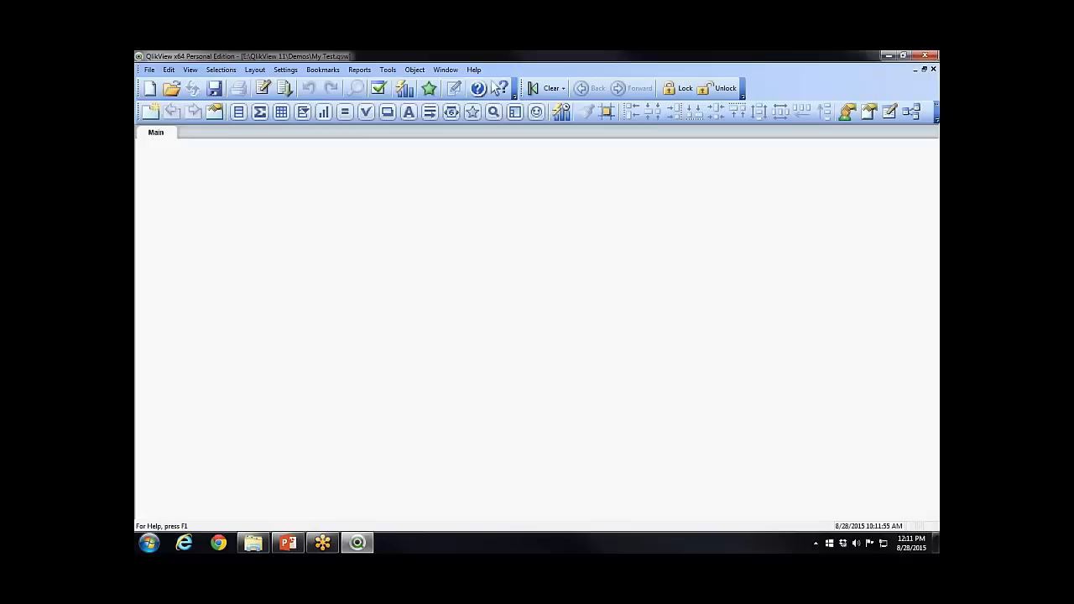
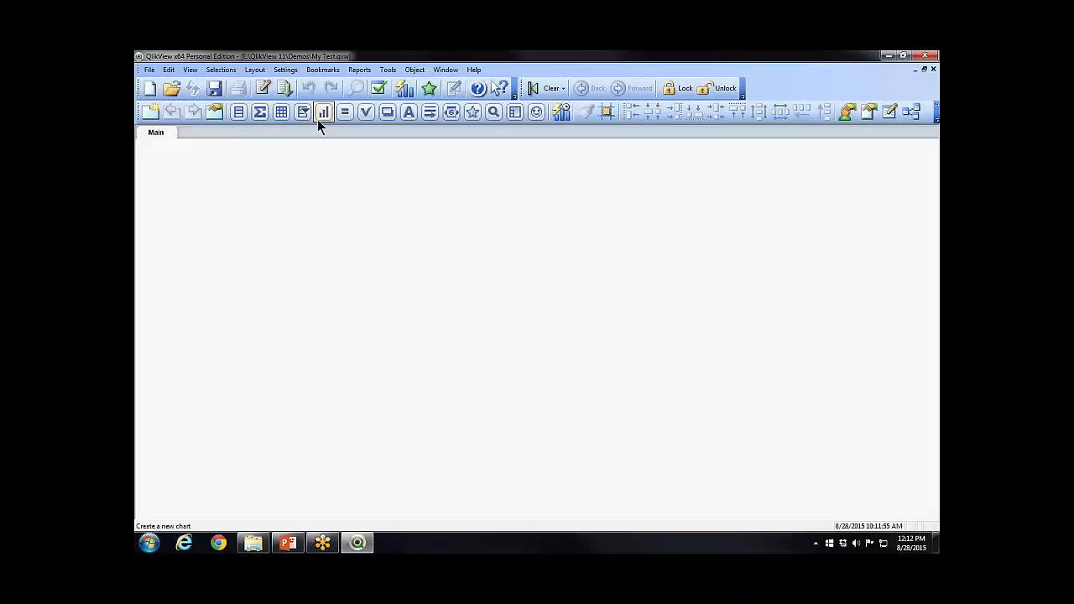
Add a load statement for the table file Flight Data.qvd to the document's script, using embedded labels
left_click(261, 92)
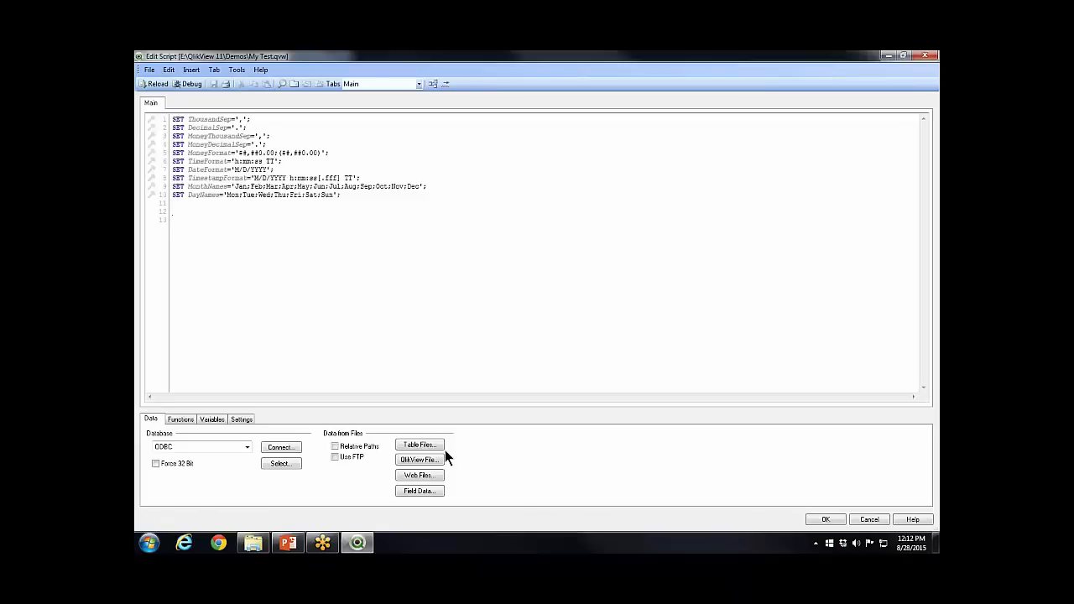
left_click(424, 446)
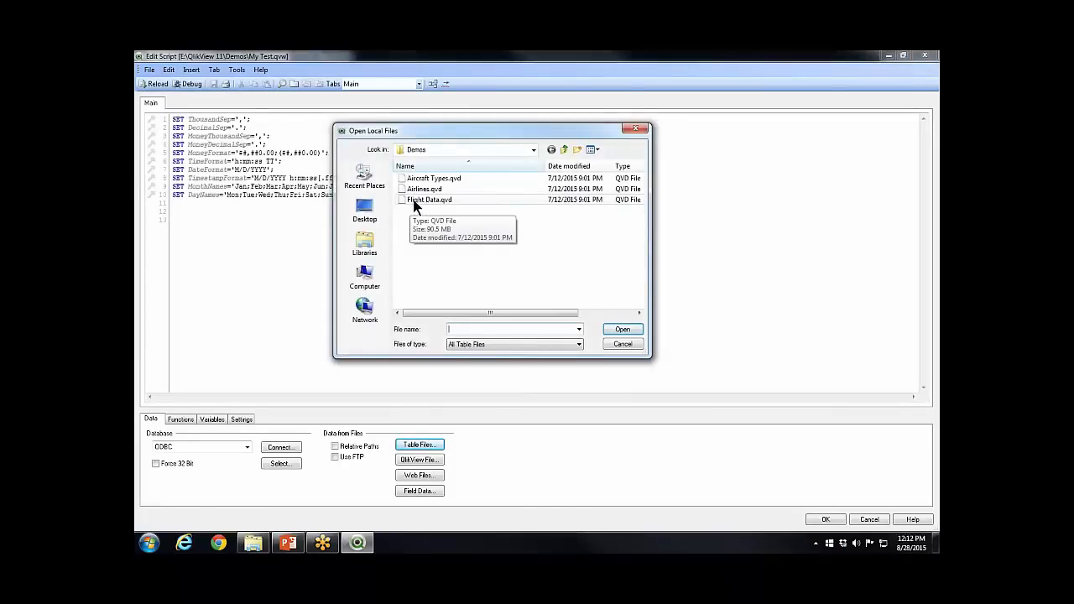
double_click(414, 204)
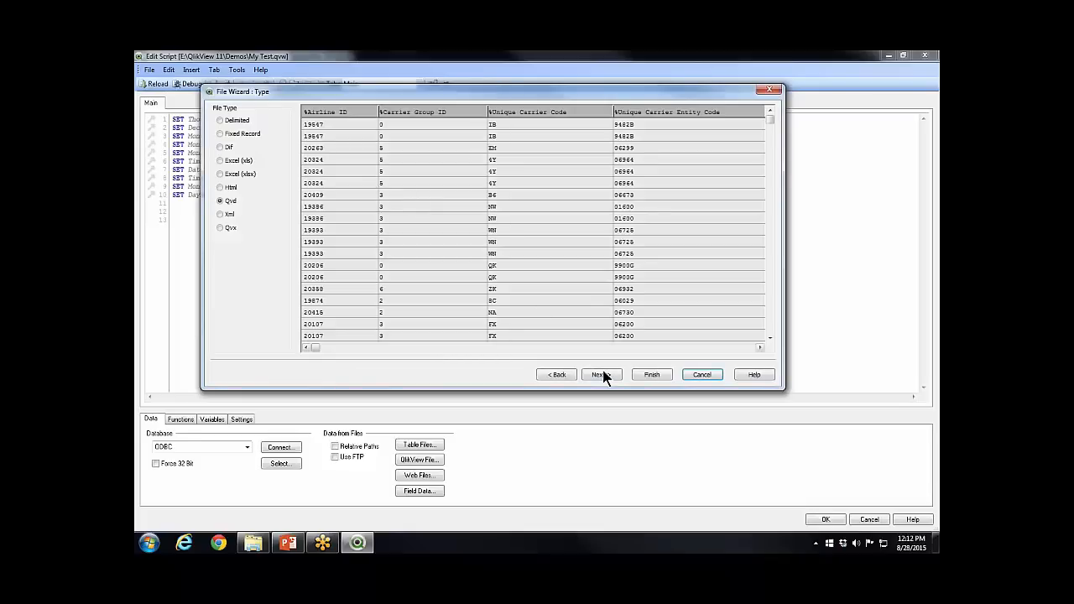
left_click(604, 374)
left_click(605, 374)
left_click(285, 136)
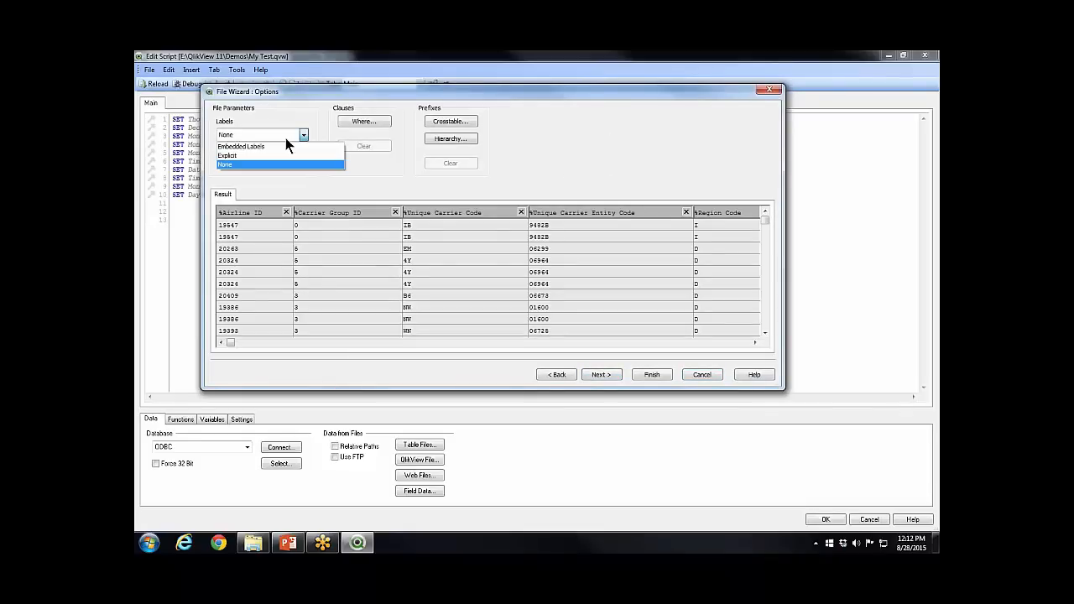
left_click(236, 146)
left_click(651, 374)
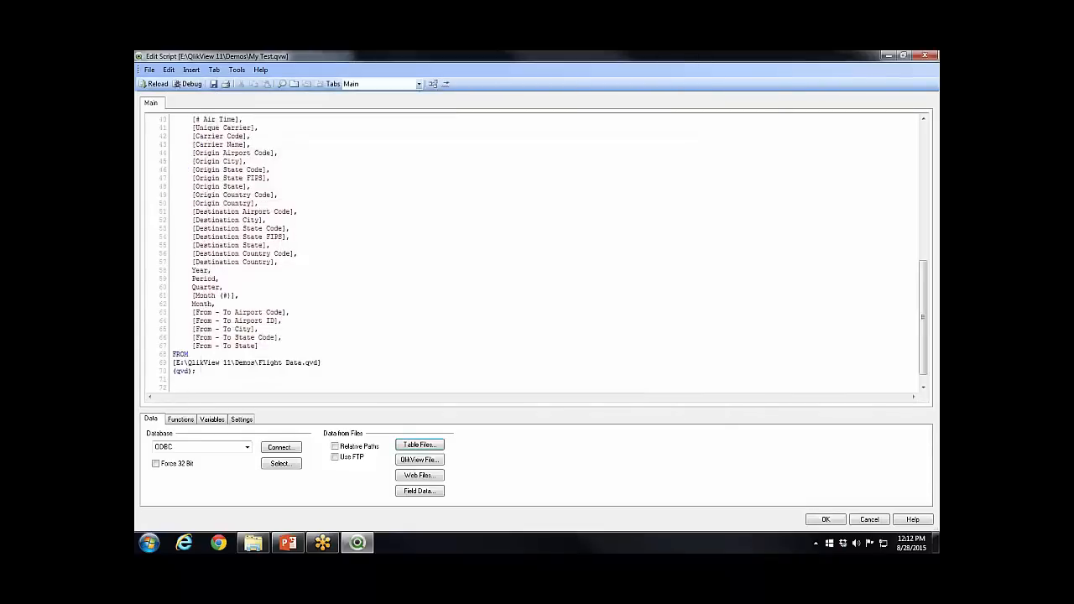
Review the generated field list in the load script and reload the document to bring in the flight data
scroll(318, 263, "up", 2)
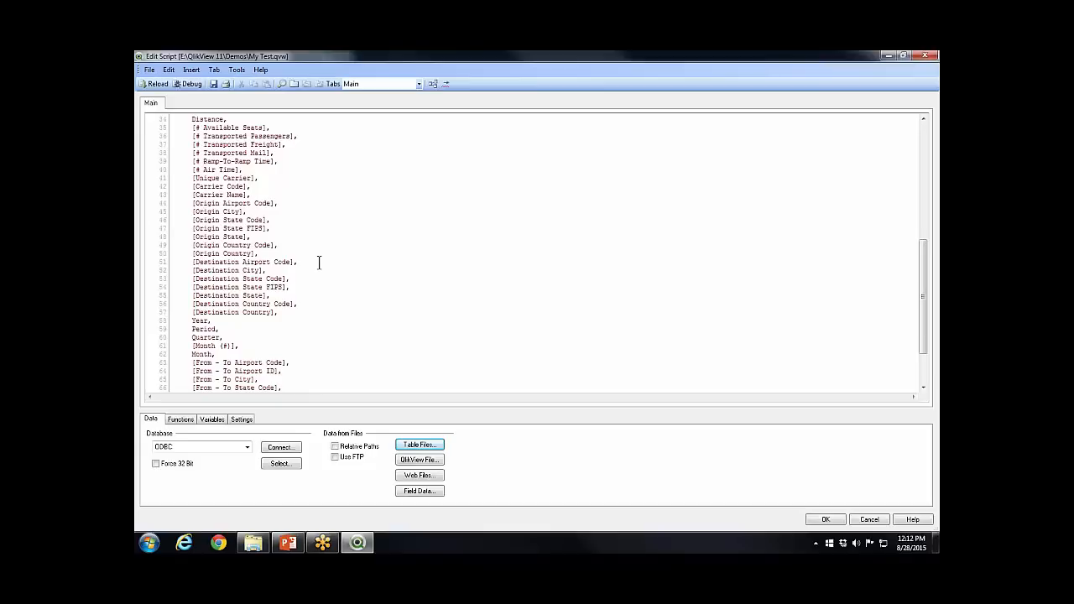
scroll(317, 271, "down", 3)
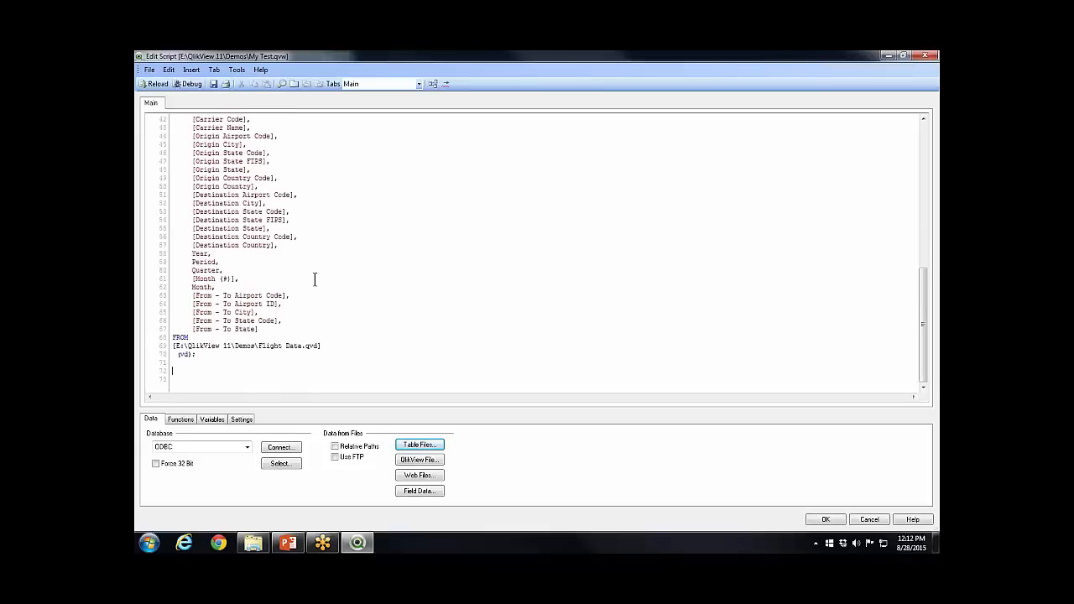
scroll(314, 280, "up", 14)
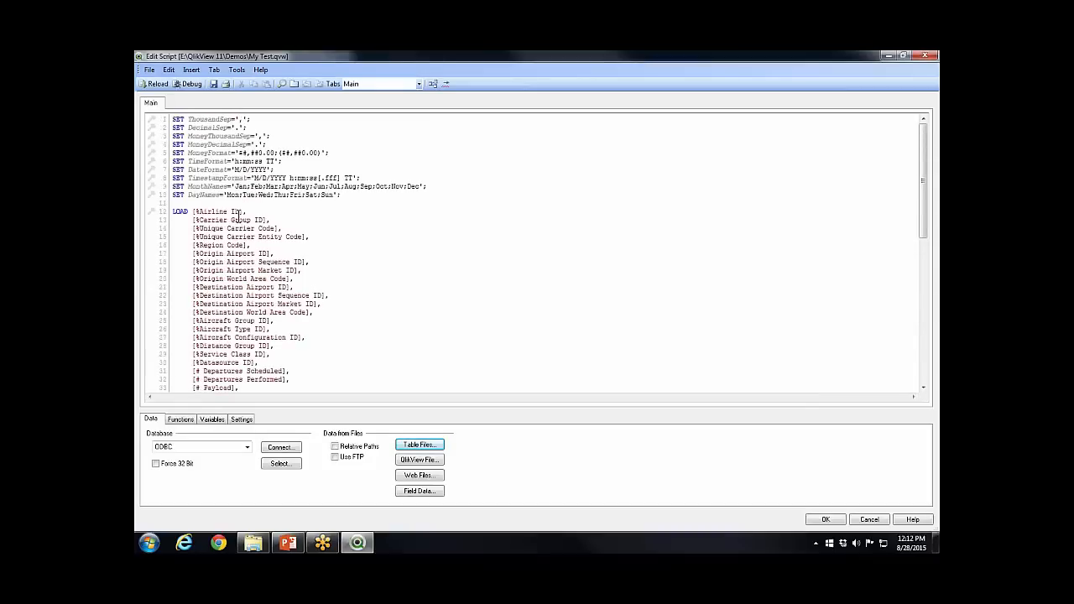
left_click(154, 84)
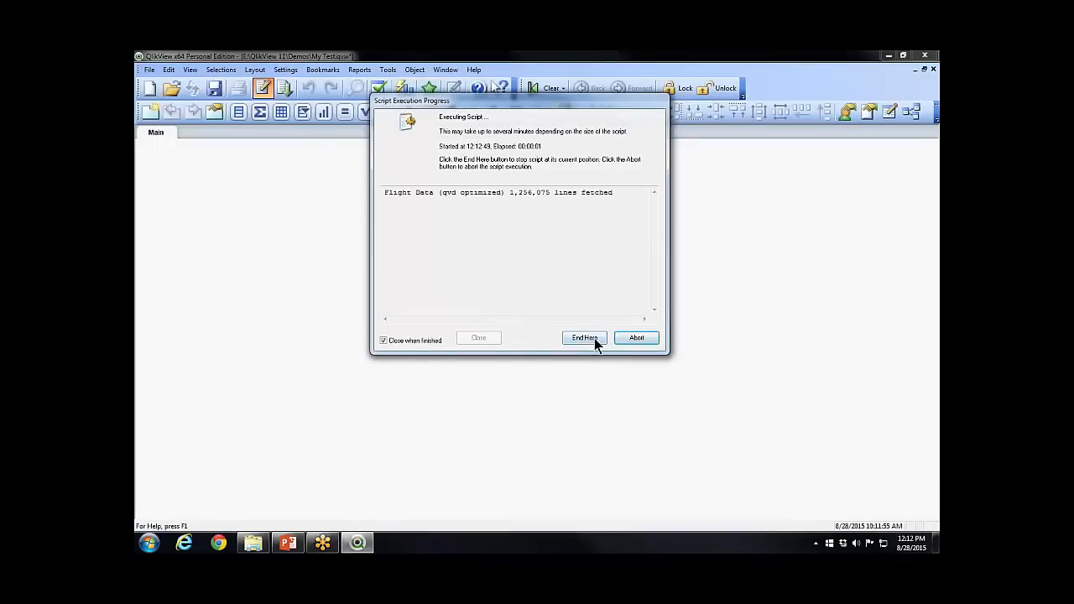
left_click(558, 426)
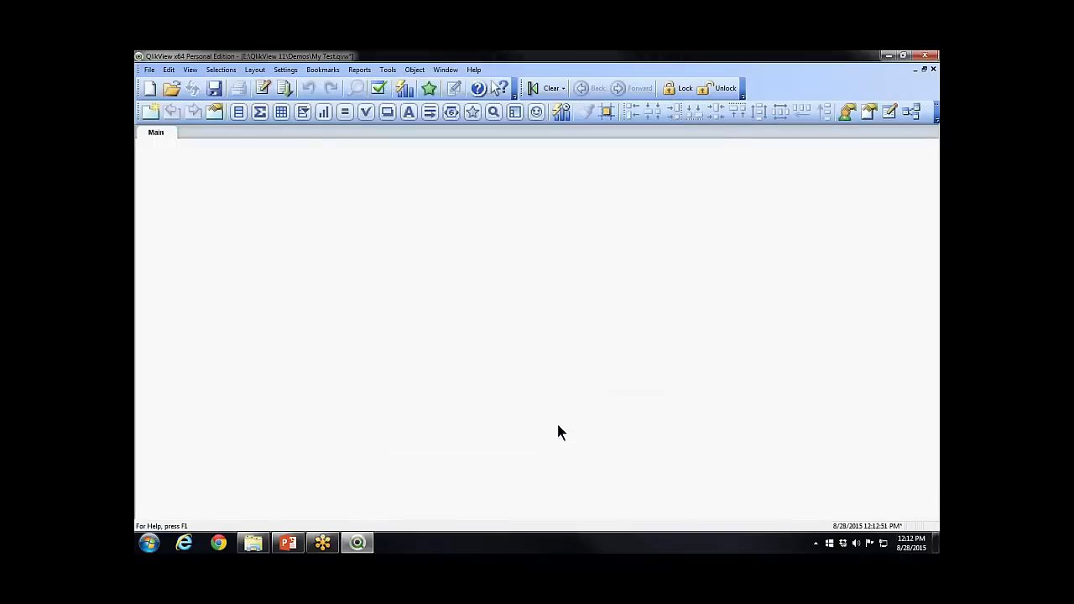
Inspect the data model in the table viewer, enlarging and repositioning the Flight Data table to read its fields, and close the viewer
left_click(910, 112)
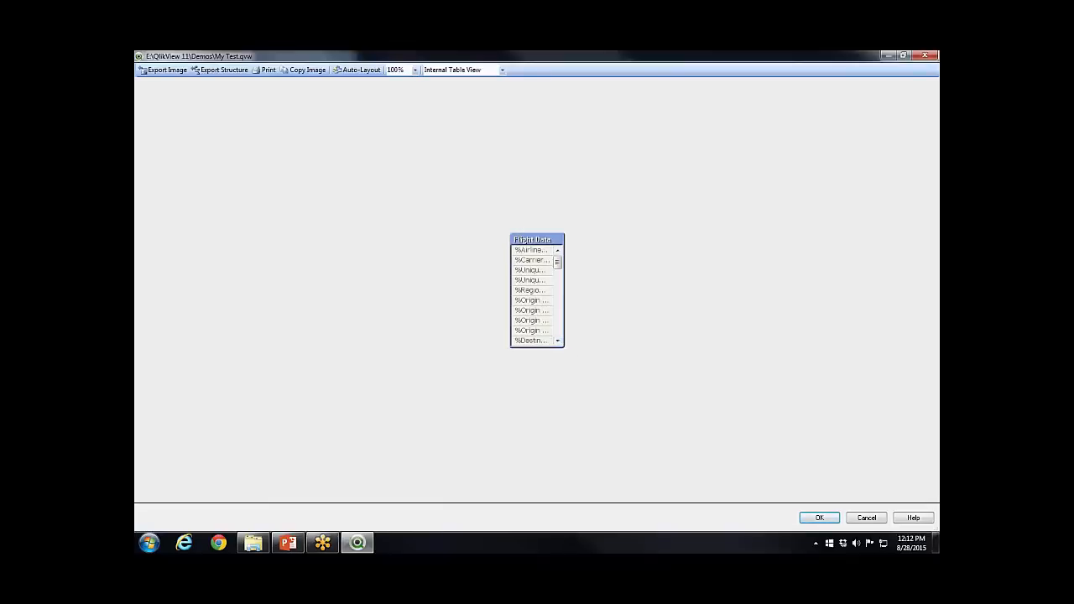
left_click_drag(563, 347, 676, 531)
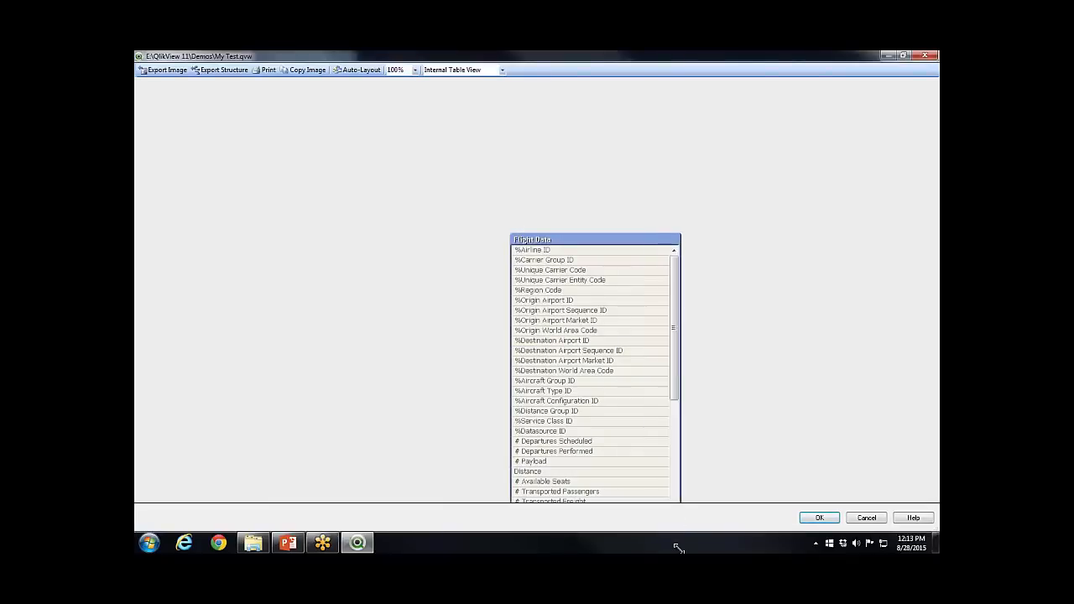
left_click_drag(600, 242, 620, 202)
left_click(586, 227)
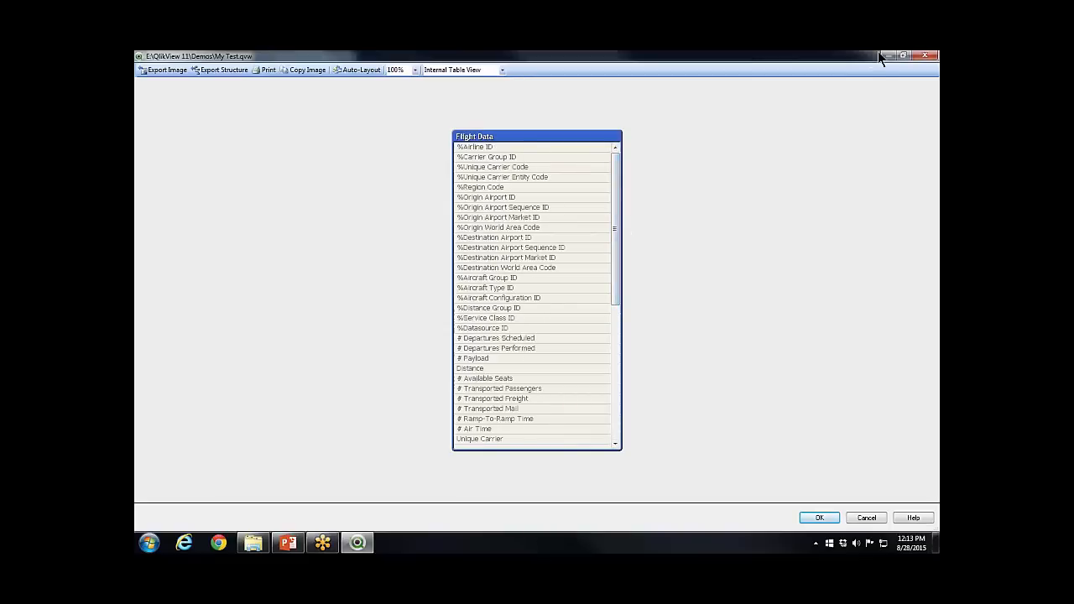
left_click(925, 56)
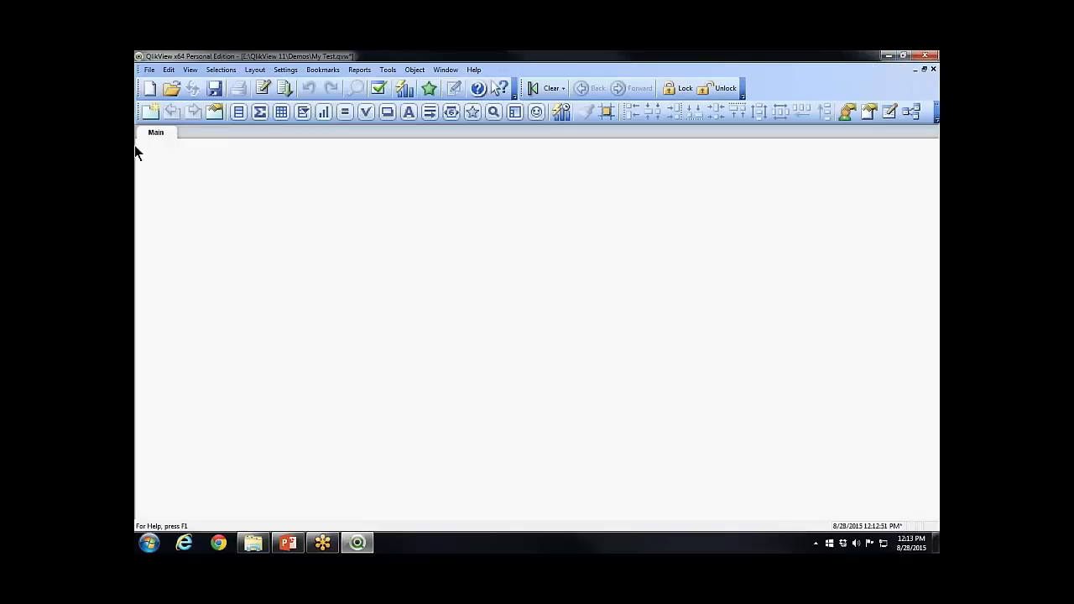
Create a list box on the Main sheet for the Destination Country field
left_click(238, 114)
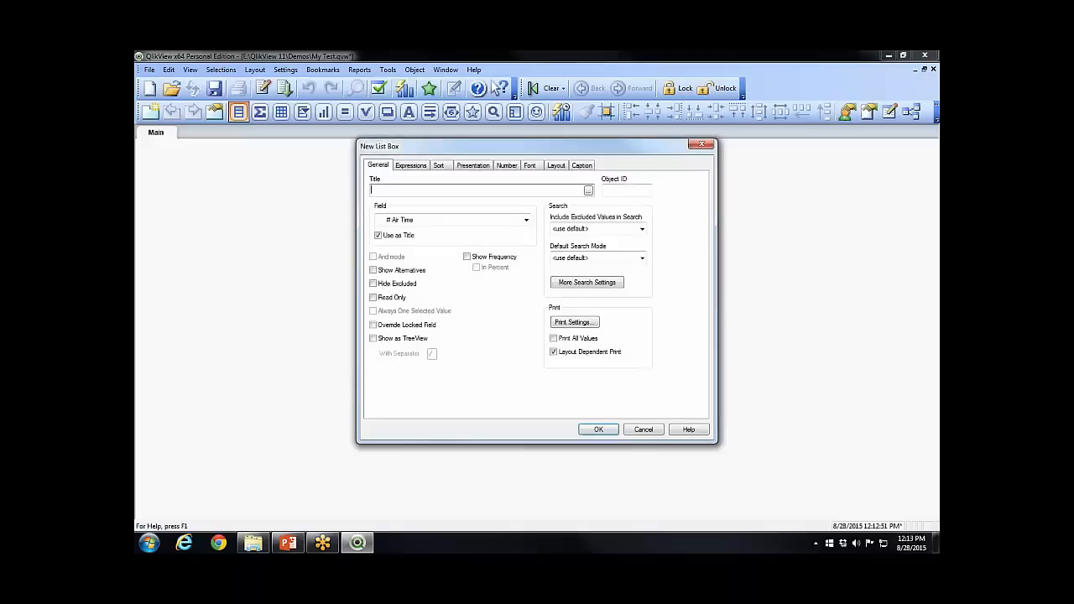
left_click(526, 219)
left_click_drag(598, 260, 596, 428)
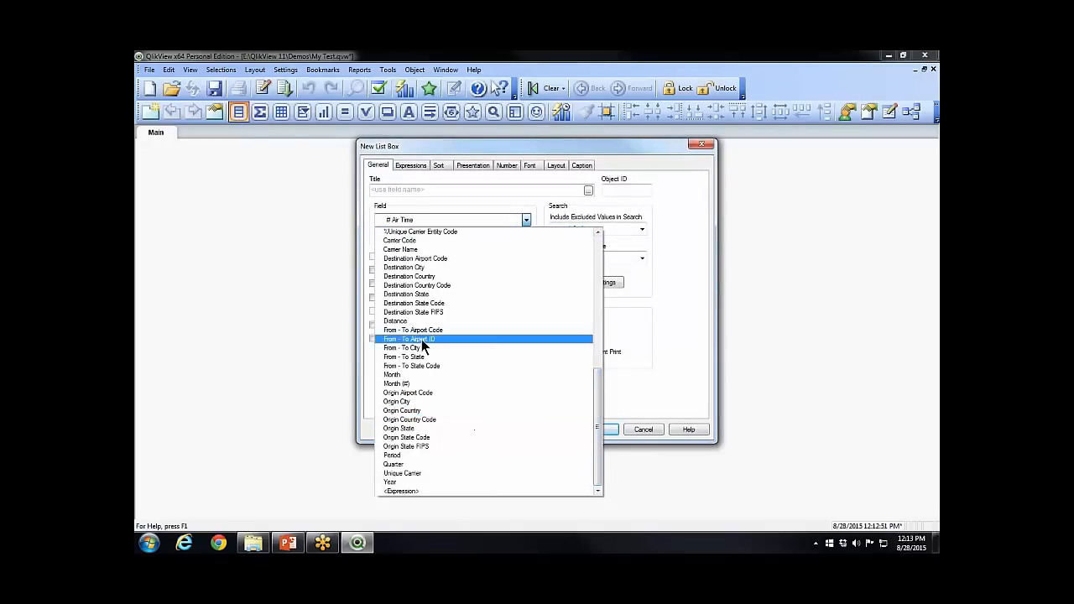
left_click(444, 284)
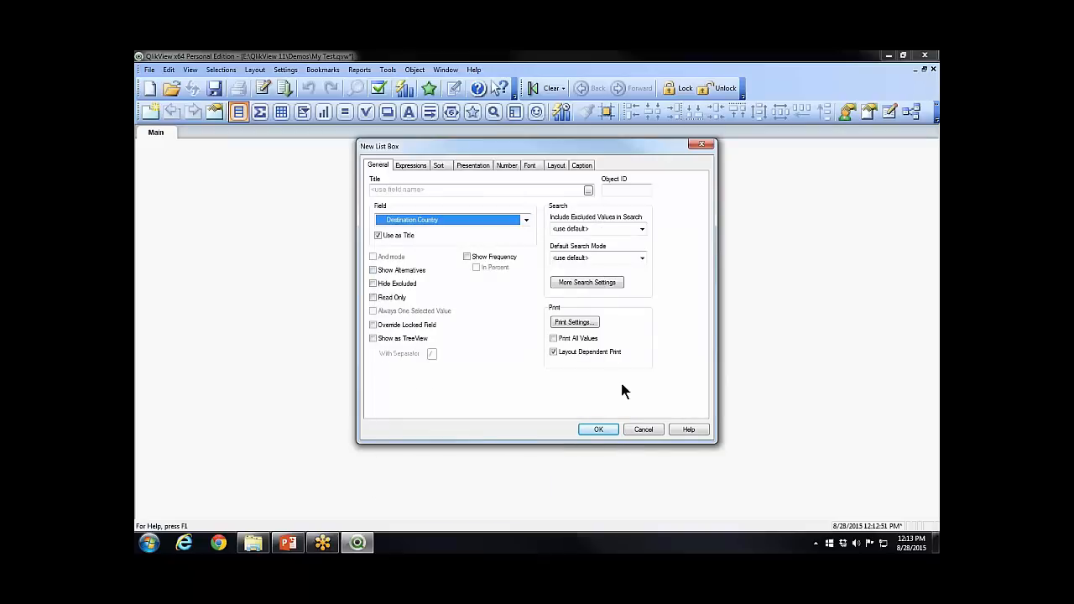
left_click(598, 428)
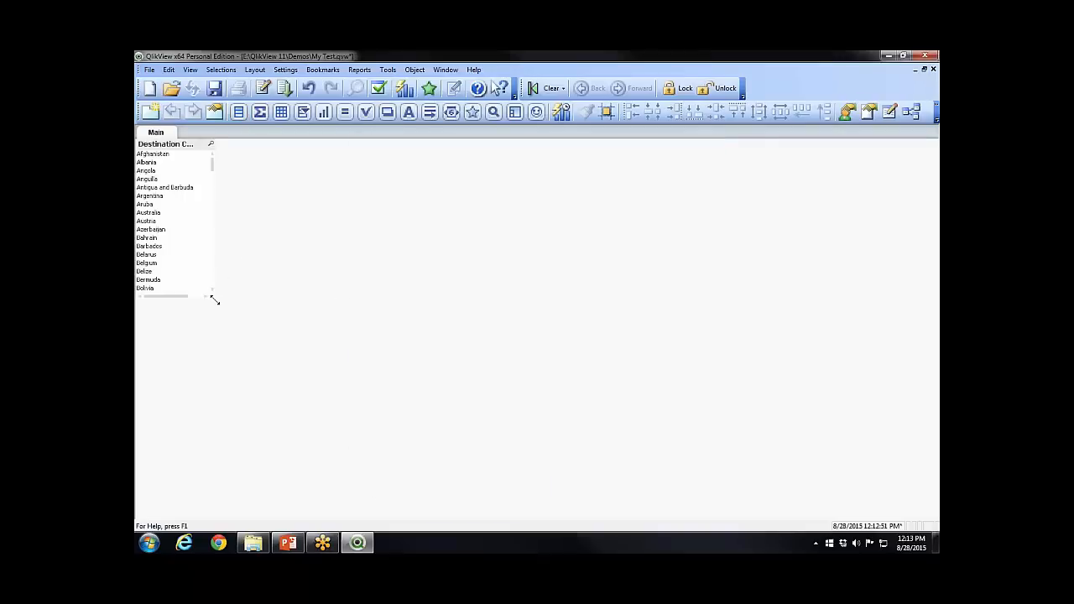
Lengthen the Destination Country list box down the sheet and add a Destination City list box of similar height beside it
left_click_drag(214, 299, 231, 514)
left_click(242, 119)
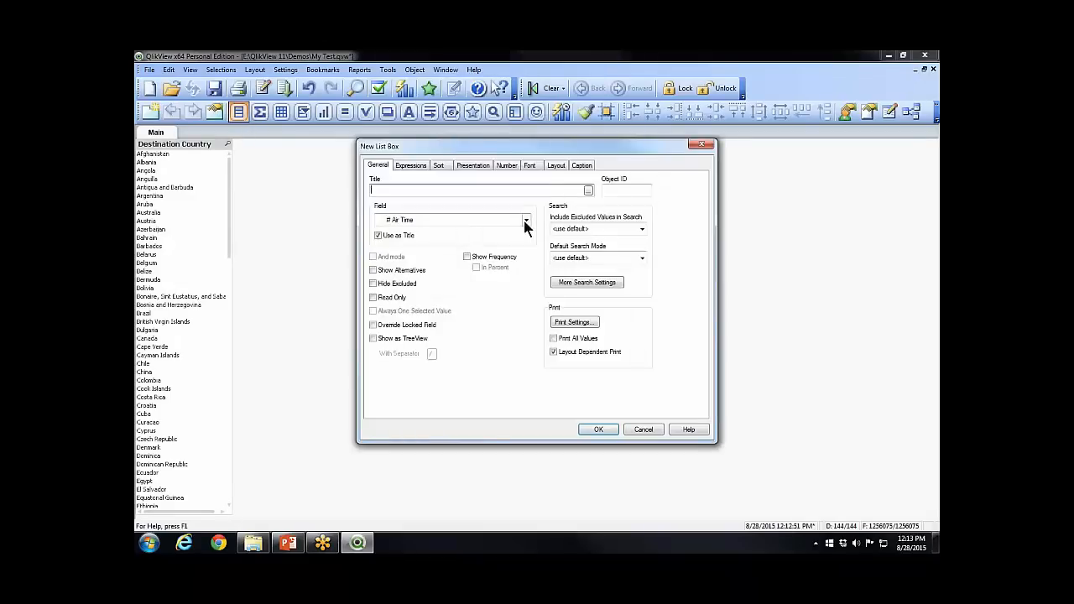
left_click(527, 220)
left_click_drag(593, 253, 592, 403)
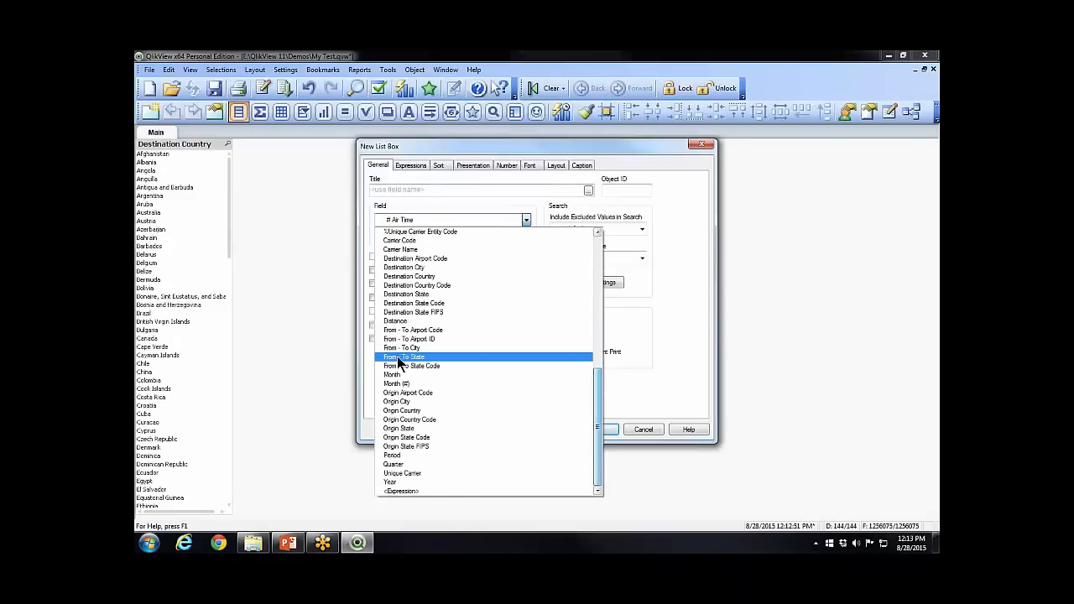
left_click(401, 268)
left_click(598, 430)
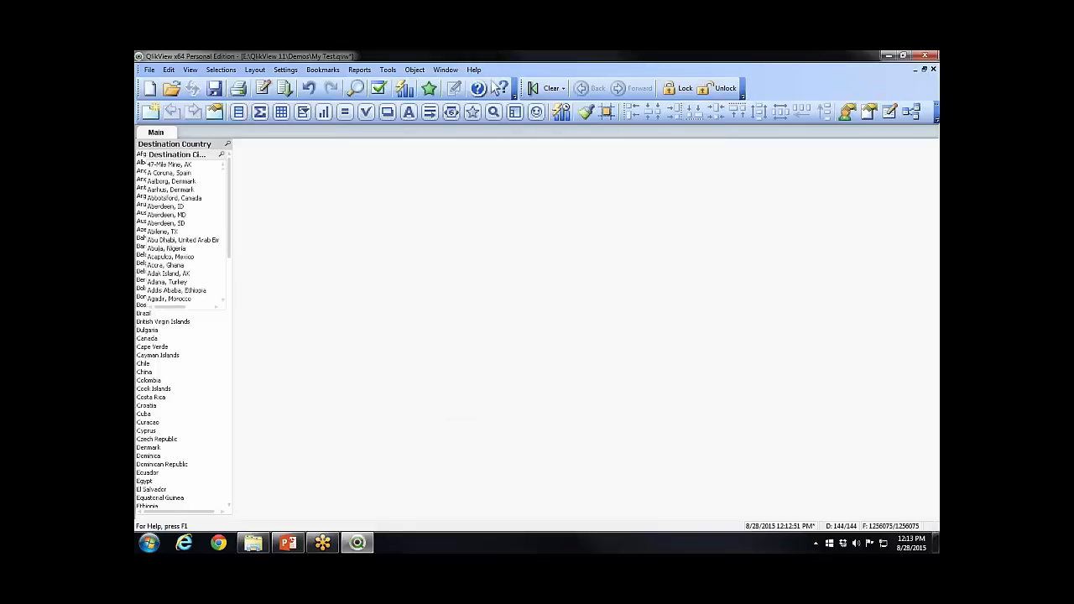
left_click_drag(186, 155, 277, 148)
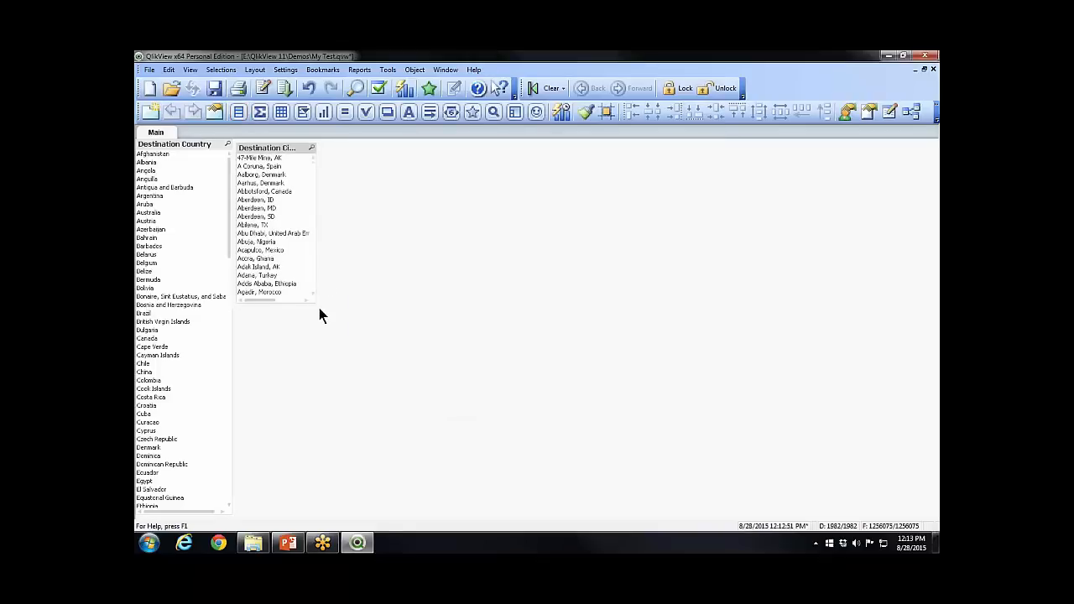
left_click_drag(317, 303, 315, 511)
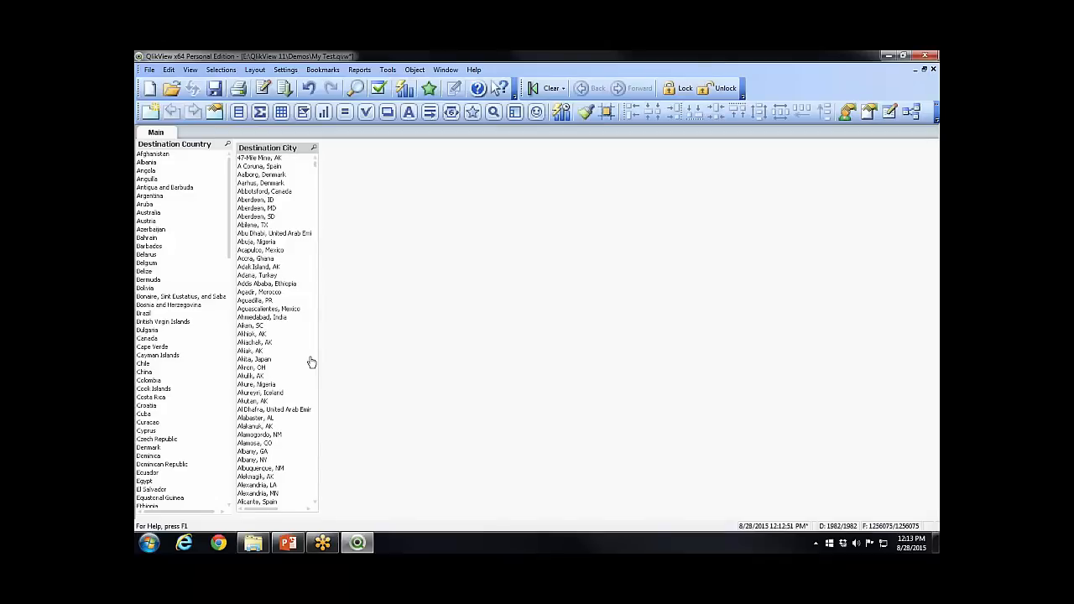
Start a new bar chart with the title in the chart turned off
left_click(323, 112)
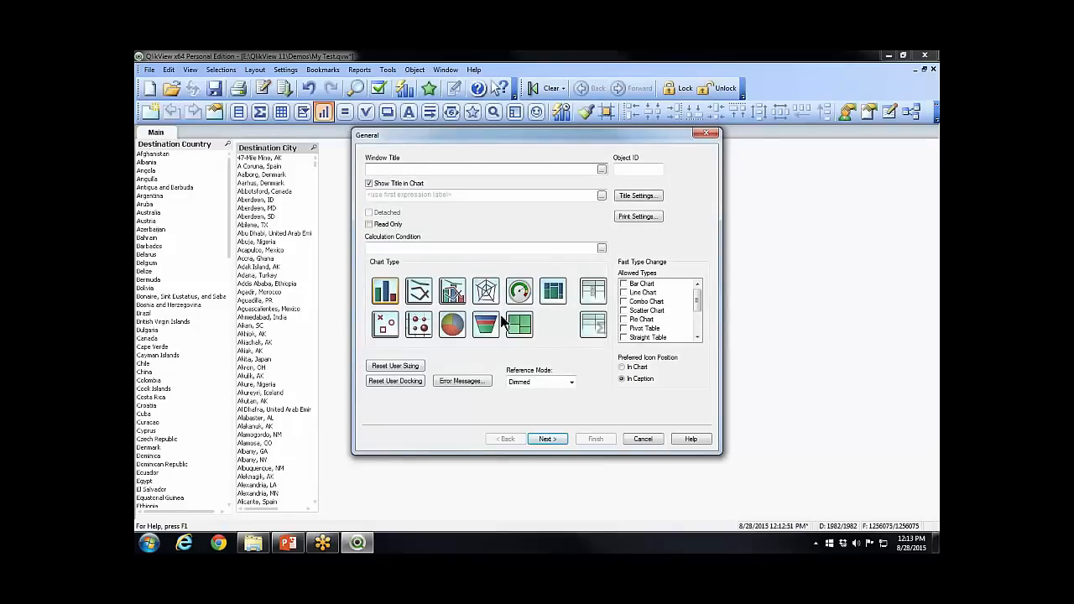
left_click(424, 293)
left_click(453, 329)
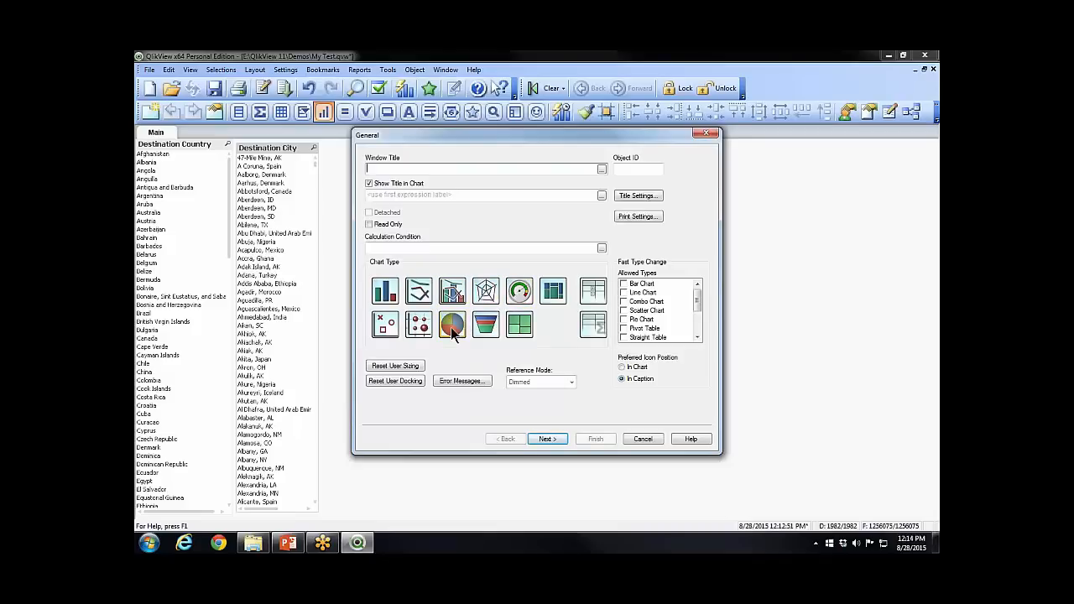
left_click(380, 300)
left_click(369, 183)
left_click(537, 440)
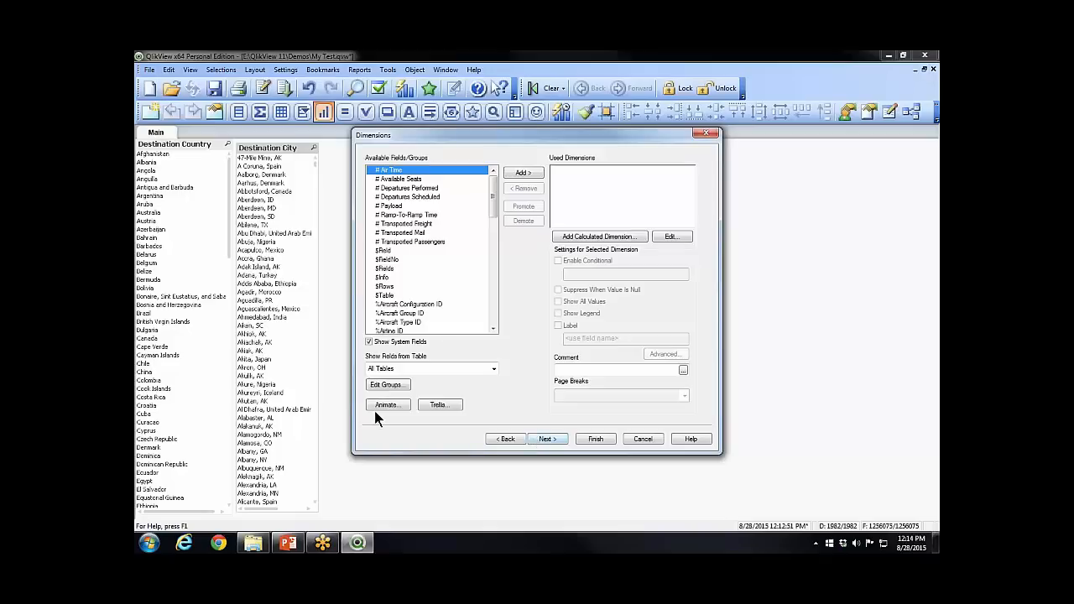
Use the Year field as the chart's dimension
left_click_drag(490, 186, 492, 304)
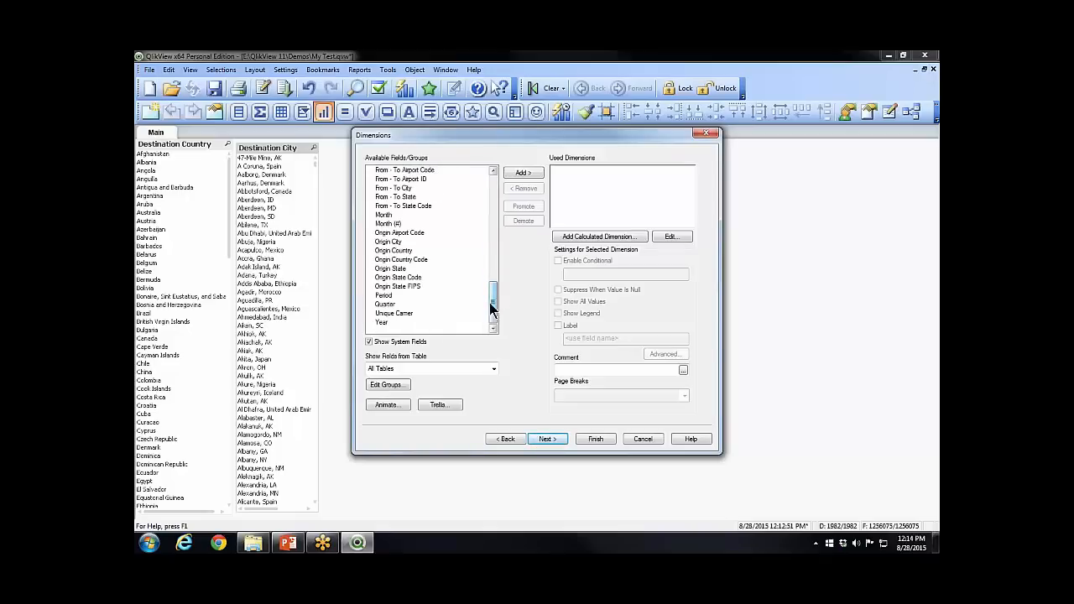
left_click(382, 322)
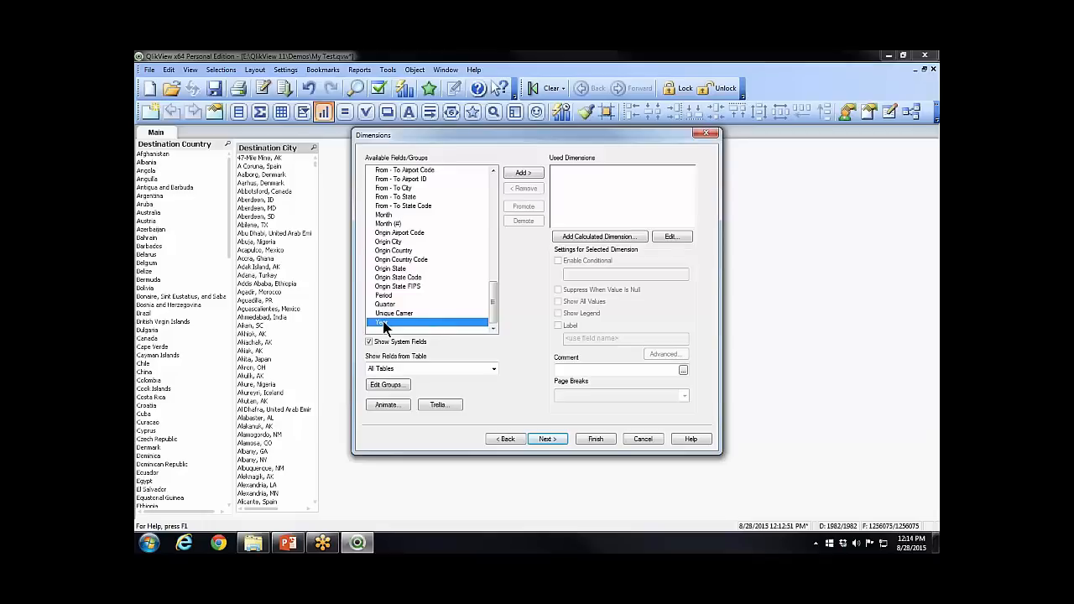
left_click(519, 172)
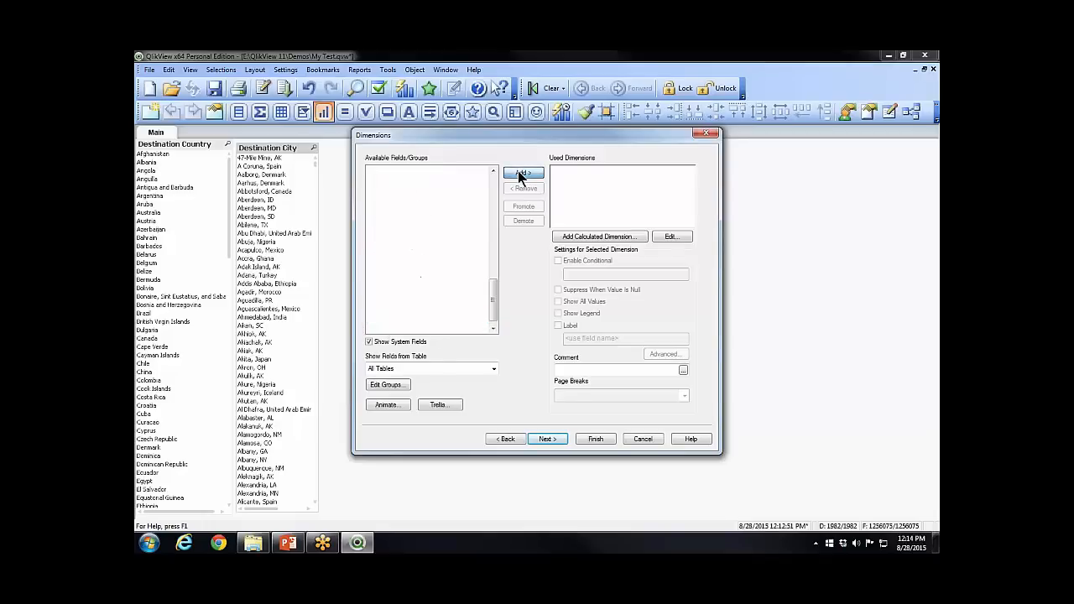
left_click(547, 438)
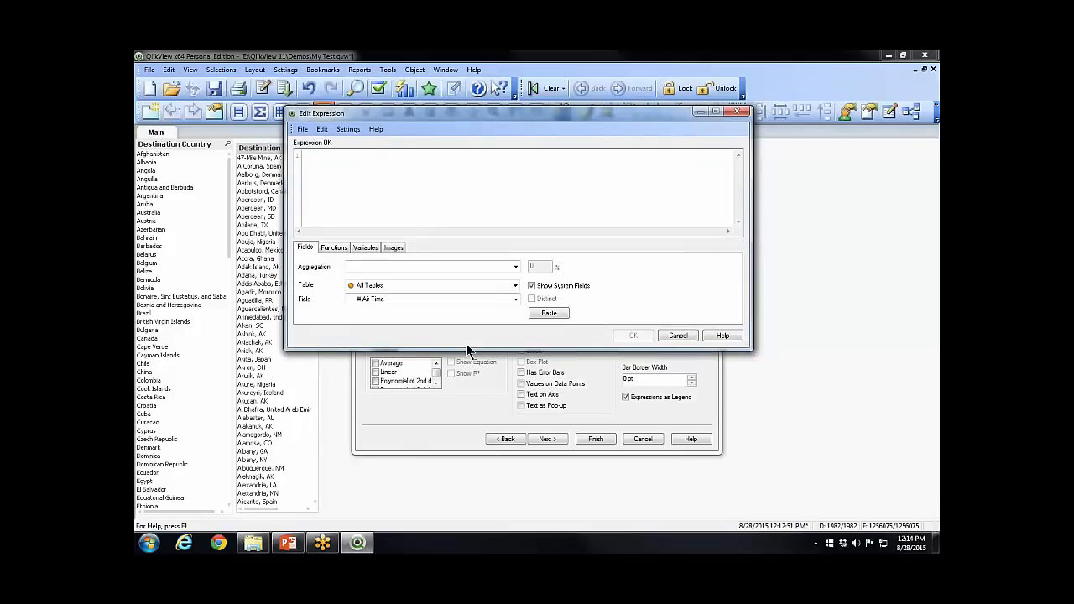
Define the chart expression as the Sum of the # Departures Performed field
left_click(515, 267)
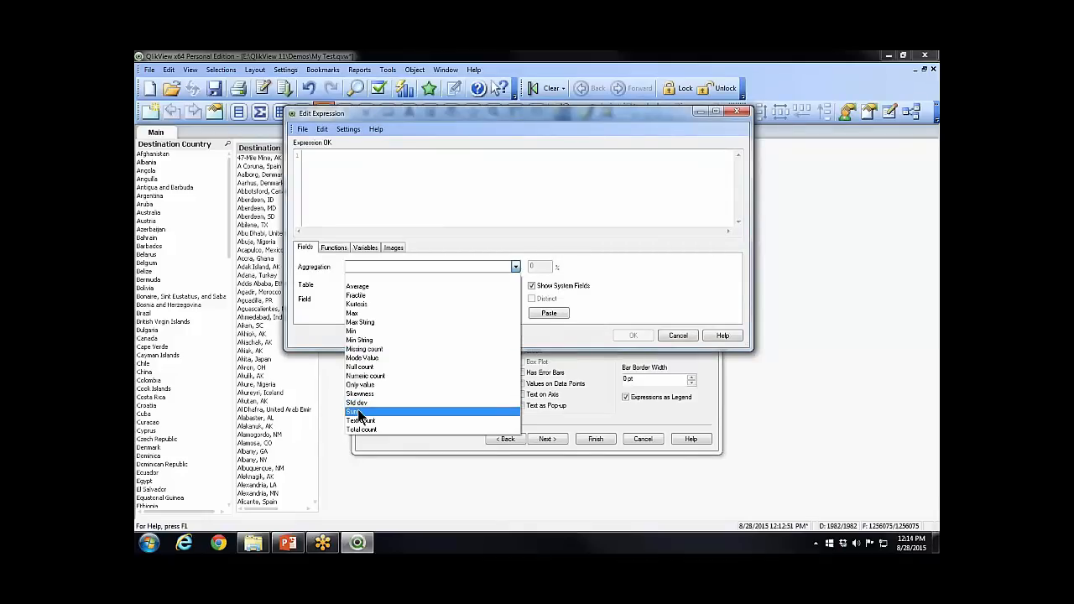
left_click(361, 409)
left_click(514, 299)
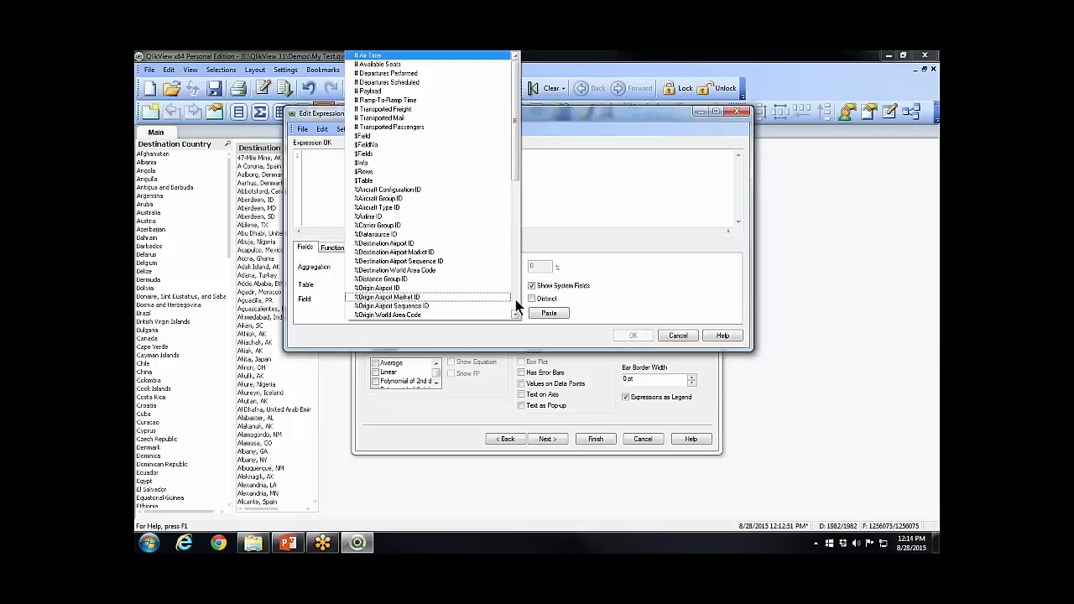
left_click(414, 74)
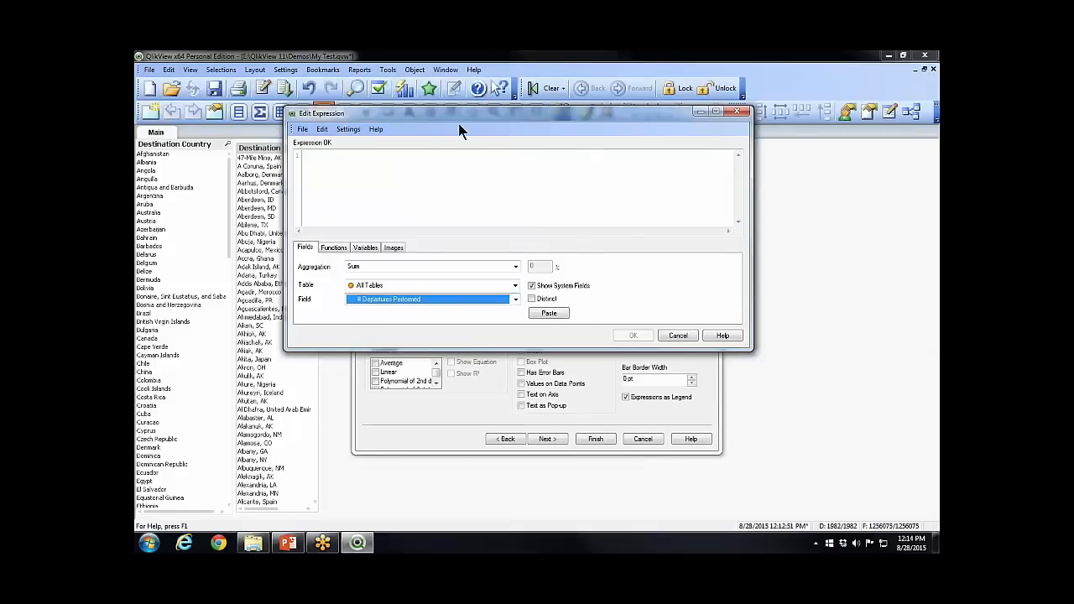
left_click(561, 315)
left_click(634, 334)
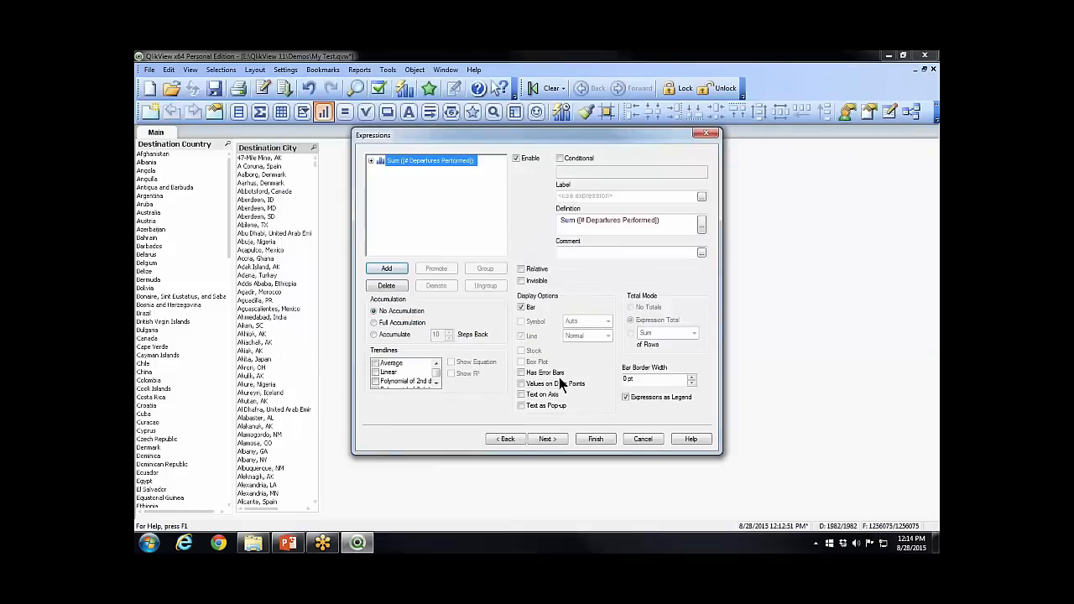
Show values on the chart's data points and give the vertical bars a 3D look
left_click(521, 383)
left_click(546, 438)
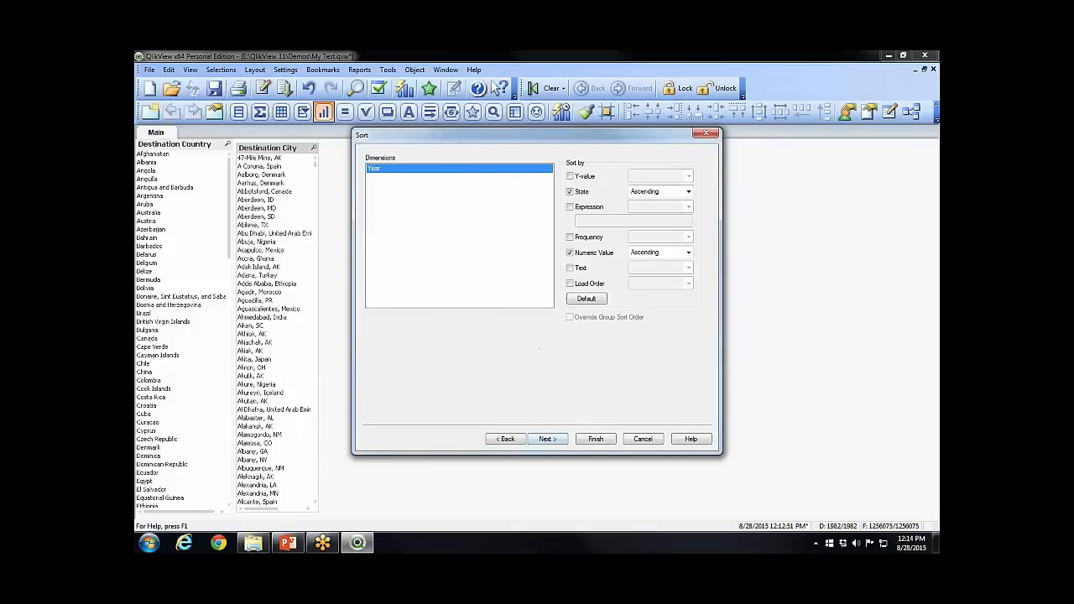
left_click(547, 439)
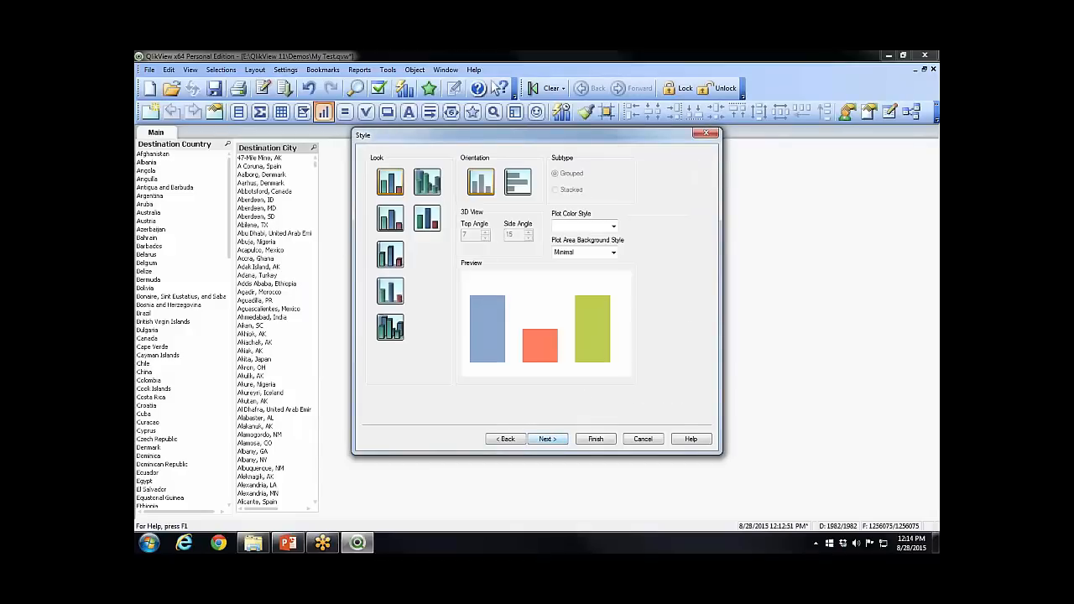
left_click(522, 438)
left_click(547, 438)
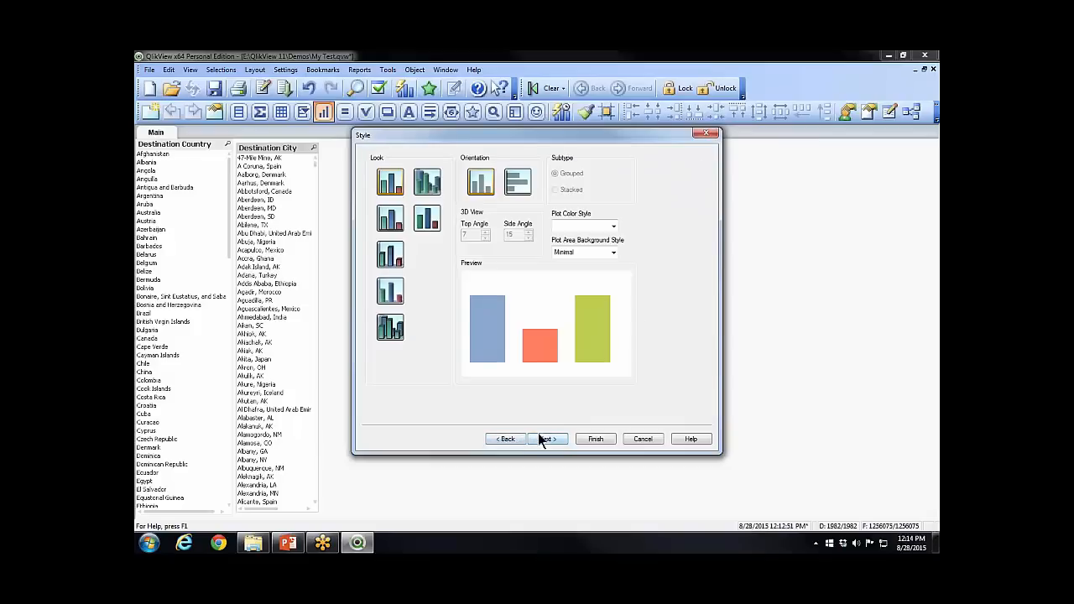
left_click(398, 261)
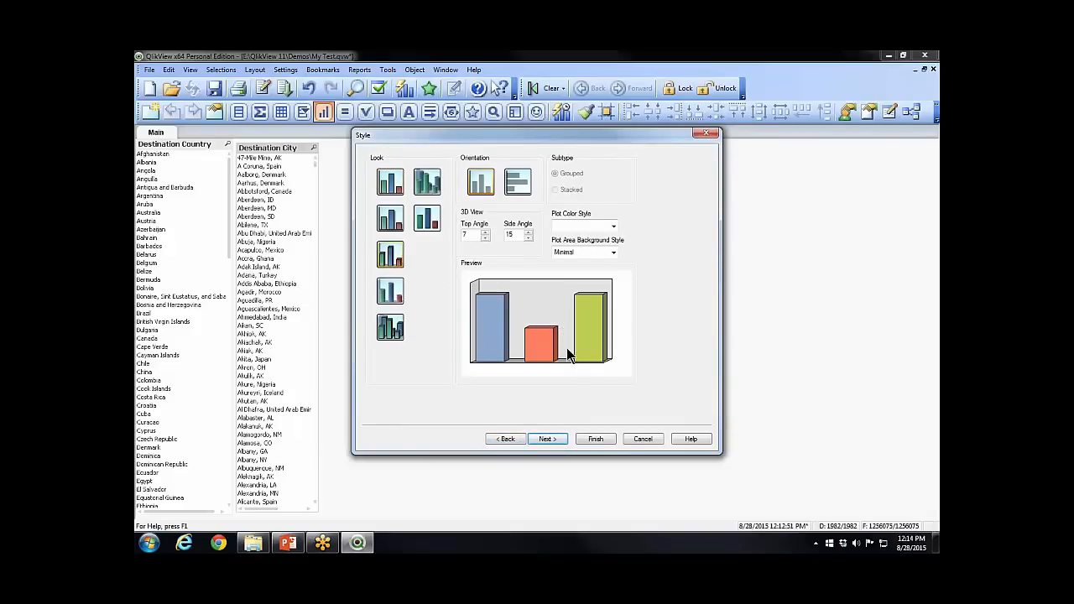
left_click(545, 439)
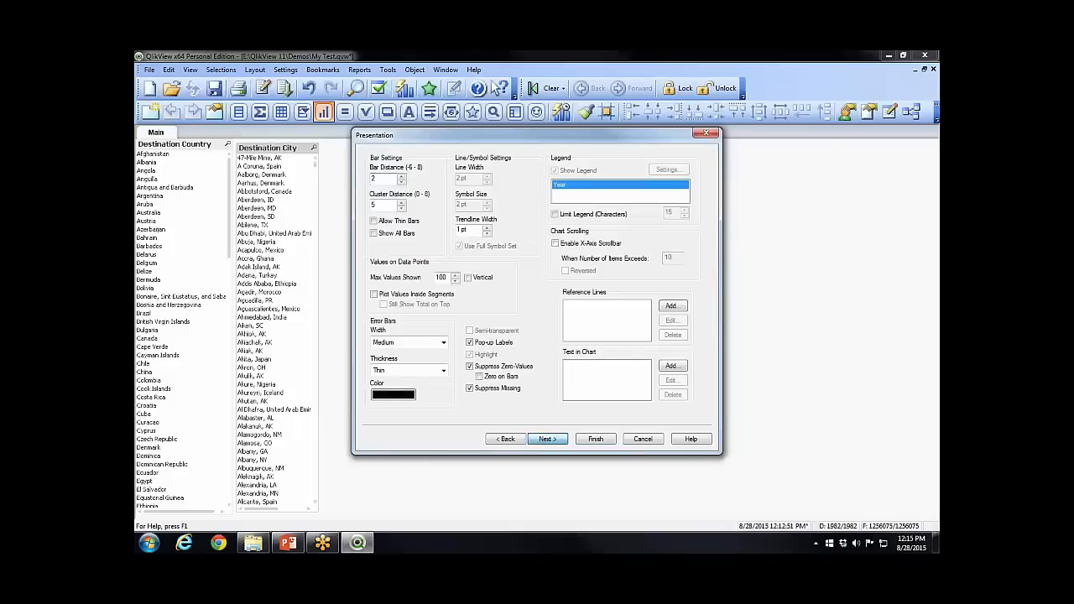
Keep the default presentation and axes settings and format the departures expression as Integer
left_click(545, 438)
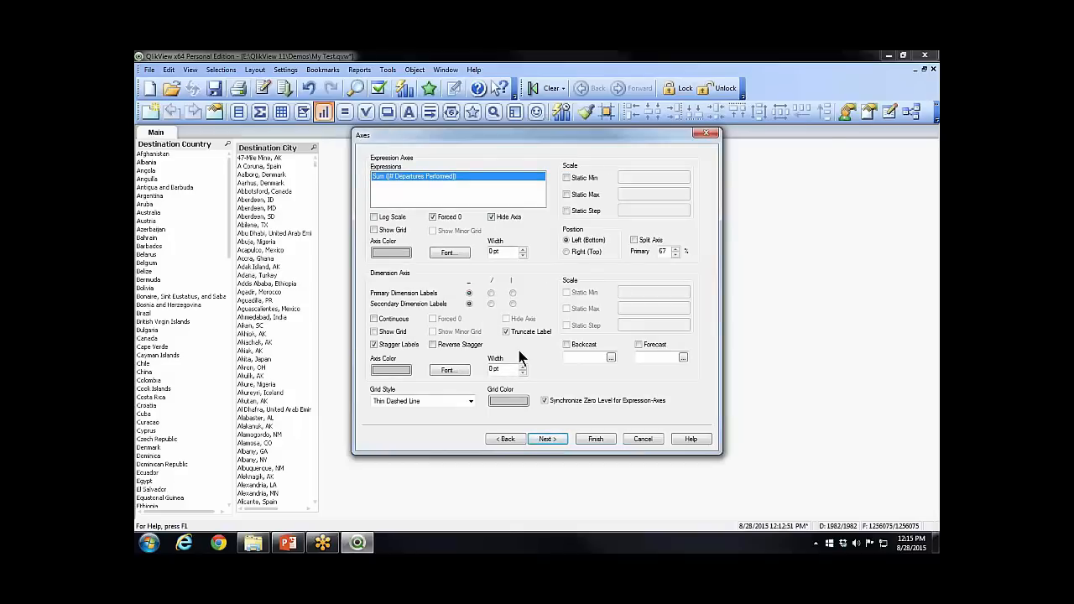
left_click(547, 439)
left_click(547, 439)
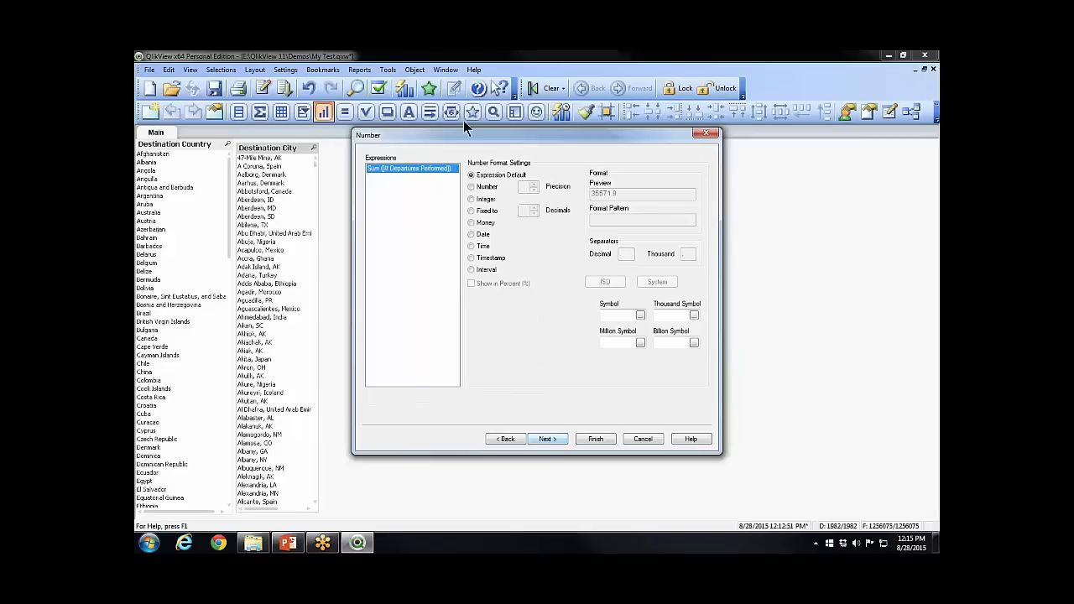
left_click(470, 200)
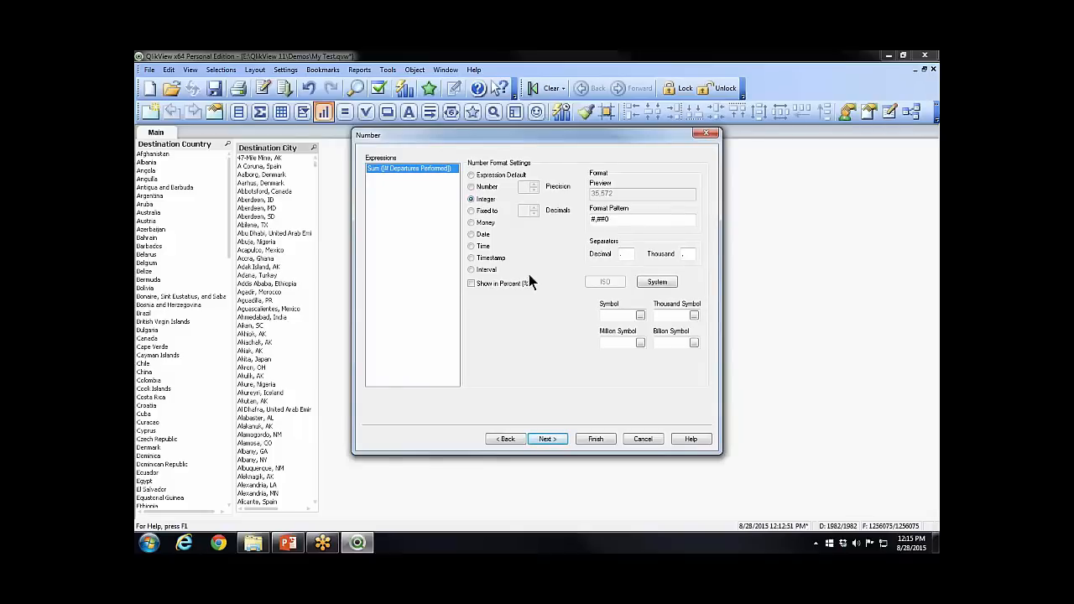
left_click(557, 440)
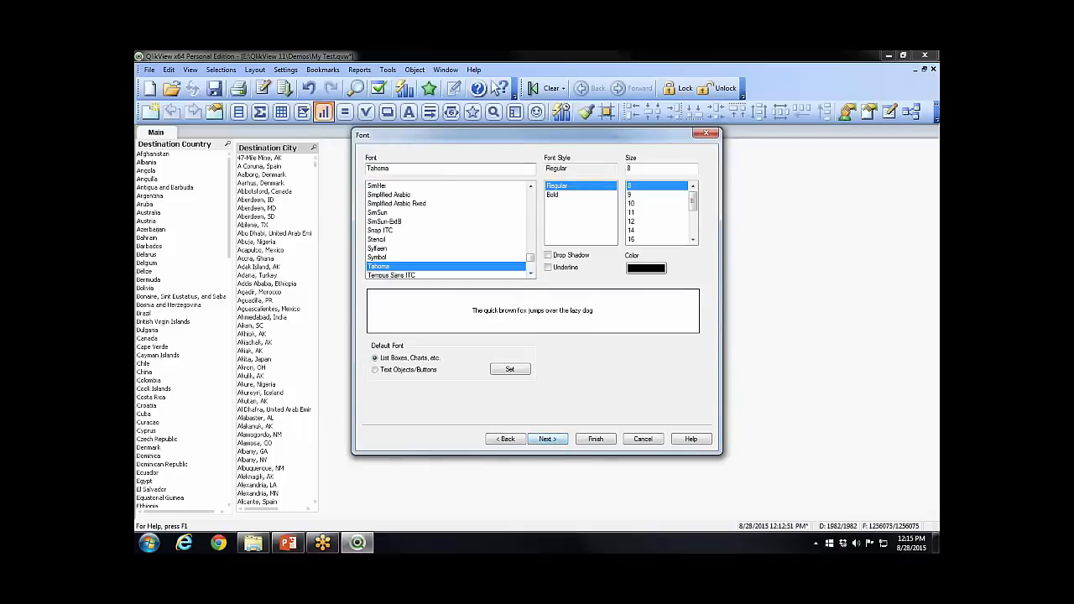
Set the chart caption's title to Departures Performed and disable its Print and Send to Excel icons
left_click(557, 440)
left_click(557, 440)
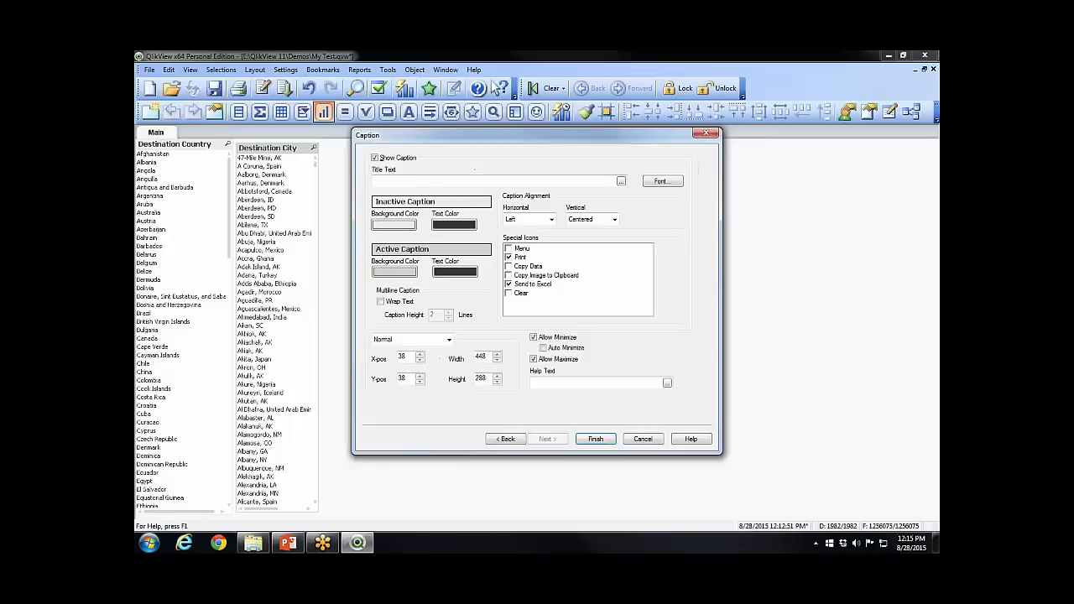
left_click(392, 180)
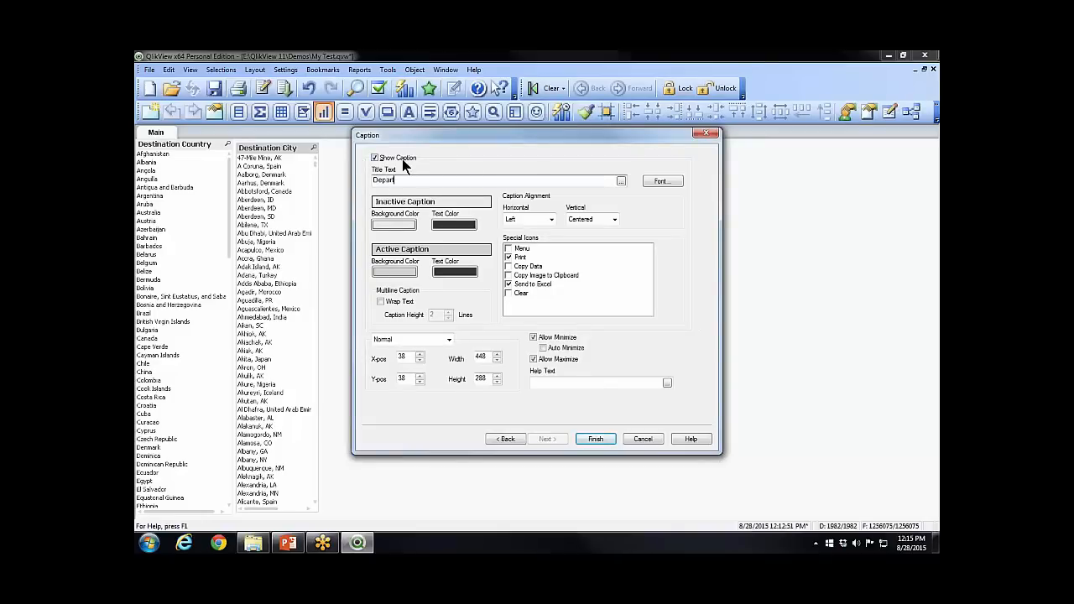
type("Departures Performed")
left_click(508, 257)
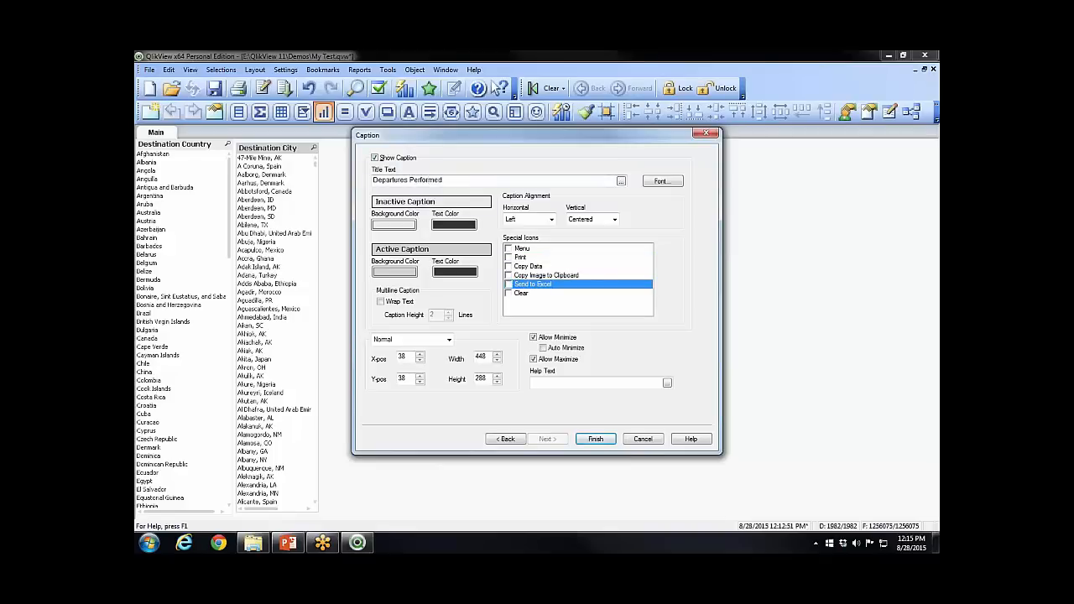
Toggle the Menu, Print and Copy Image to Clipboard caption icons on and back off
left_click_drag(493, 238, 530, 250)
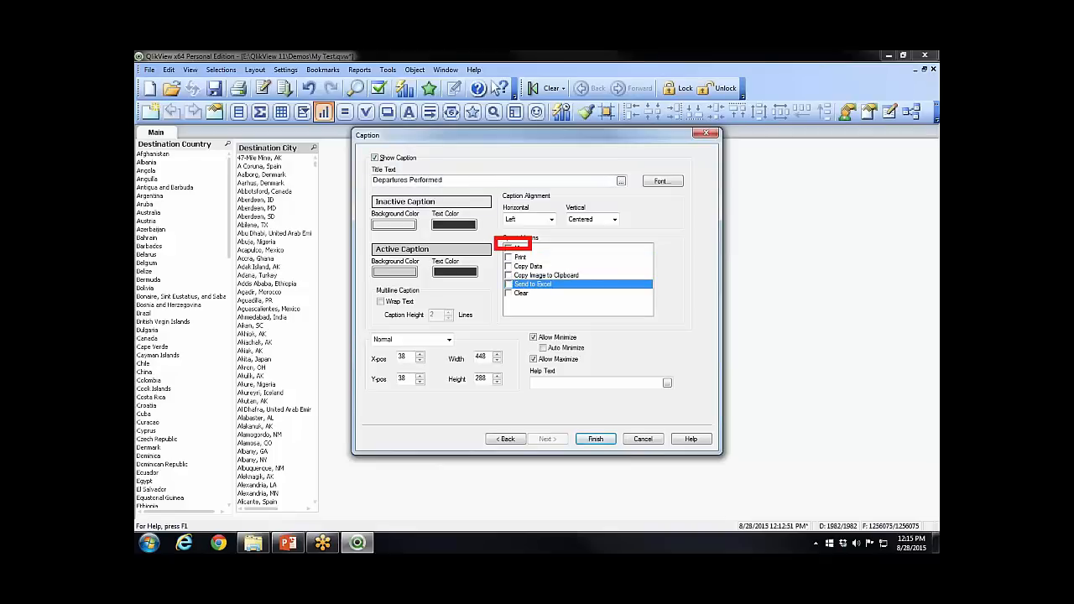
key("Escape")
left_click(507, 248)
left_click(507, 256)
left_click(508, 266)
left_click(508, 266)
left_click(508, 257)
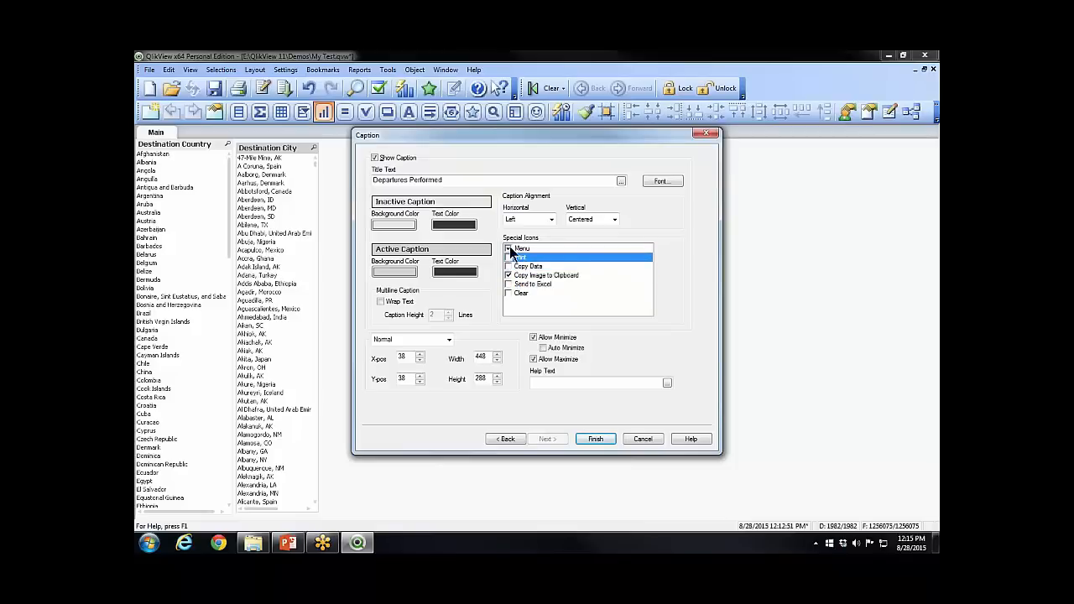
left_click(509, 248)
left_click(508, 275)
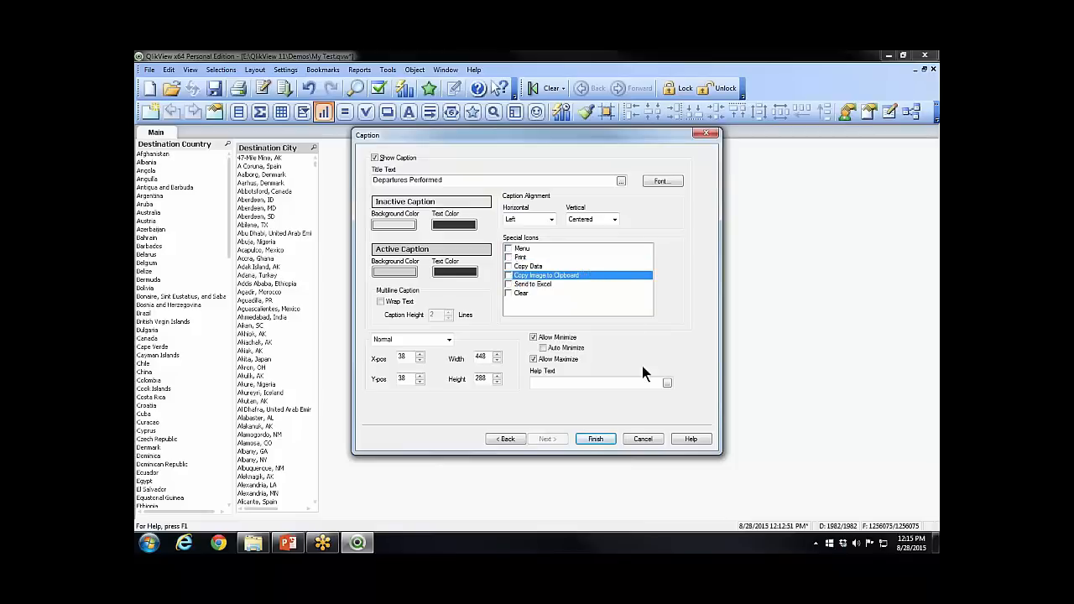
Finish the chart, place it beside the Destination City list box and widen it across the sheet
left_click(594, 439)
left_click_drag(336, 165, 511, 152)
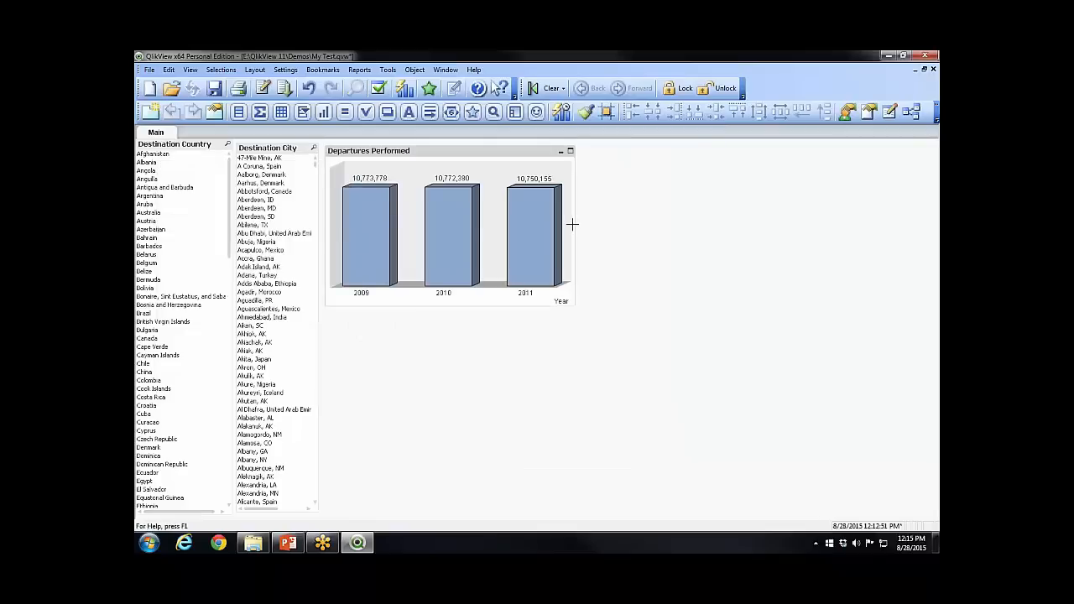
left_click_drag(572, 224, 867, 232)
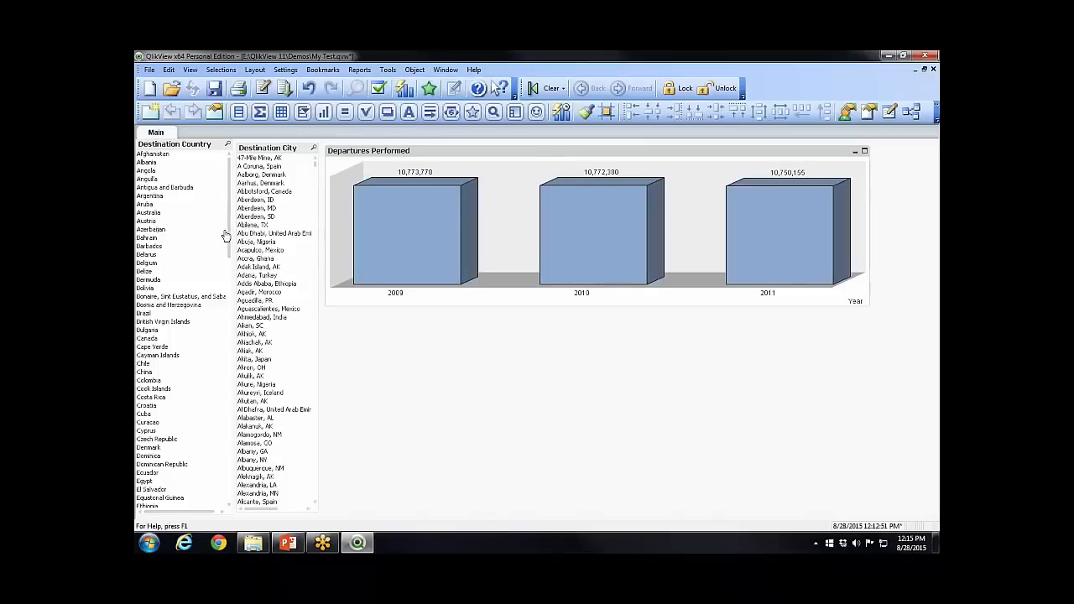
Filter the sheet to United States in the Destination Country list box
left_click_drag(225, 232, 221, 482)
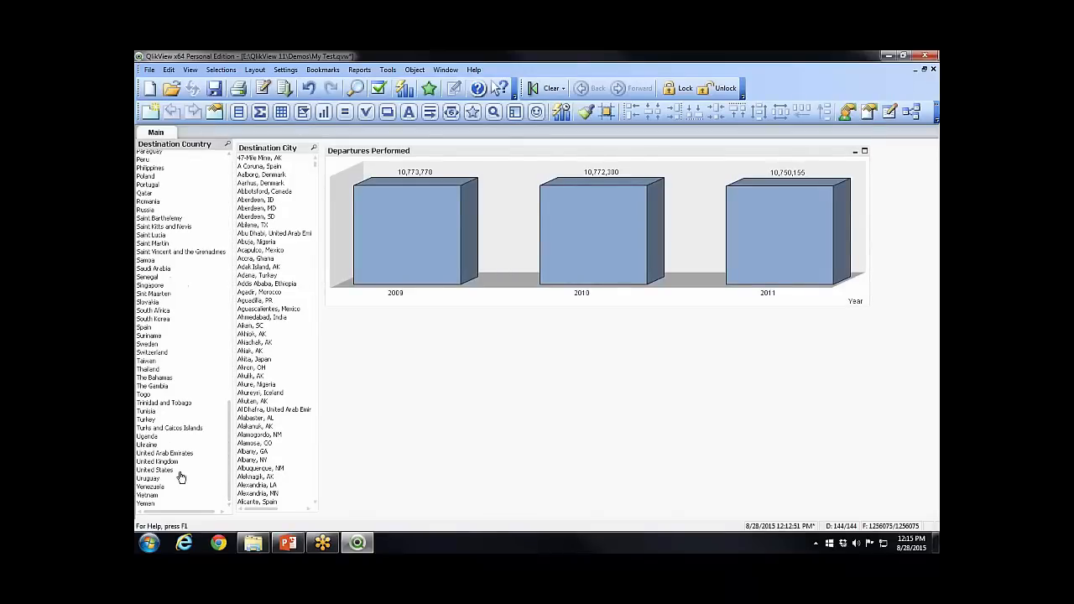
left_click(180, 476)
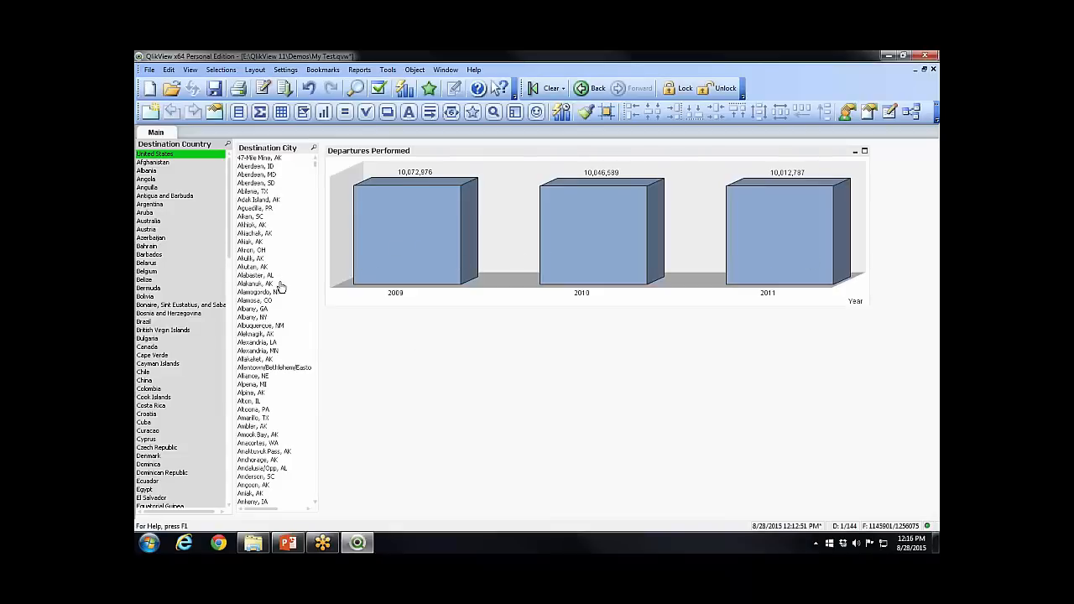
Narrow the sheet to Albany, NY in the Destination City list box and clear all selections
left_click(260, 318)
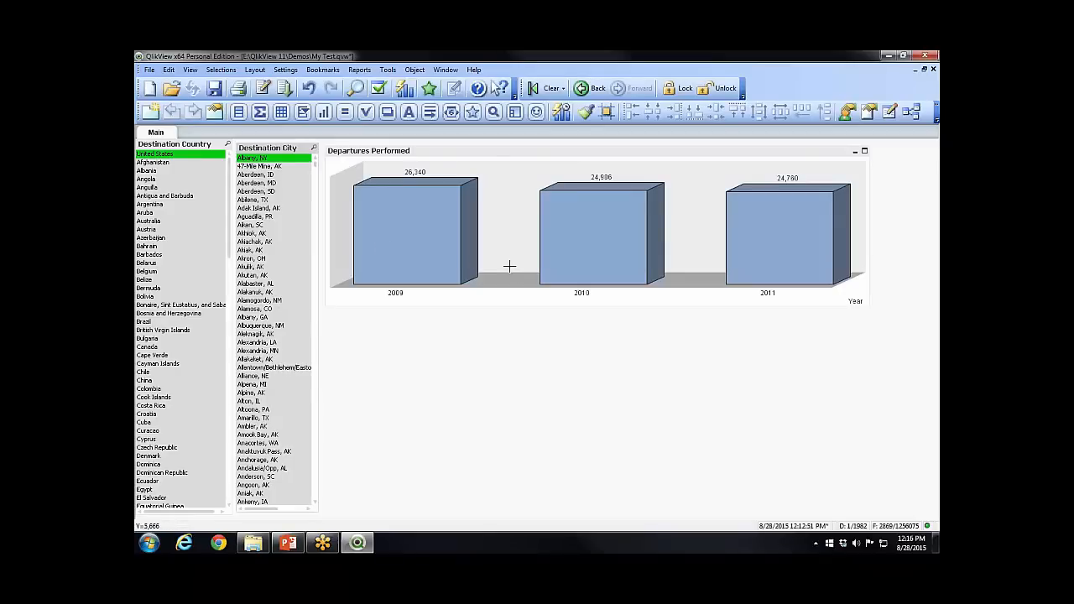
left_click(547, 92)
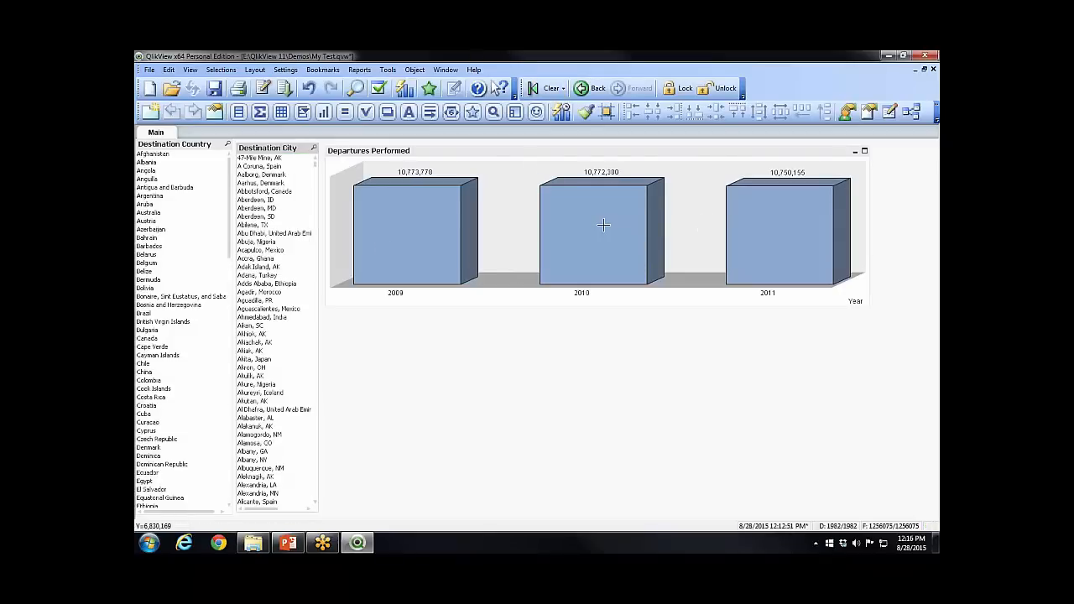
Select the 2010 bar in the departures chart, toggle that selection off and on, and clear all selections
mouse_move(604, 225)
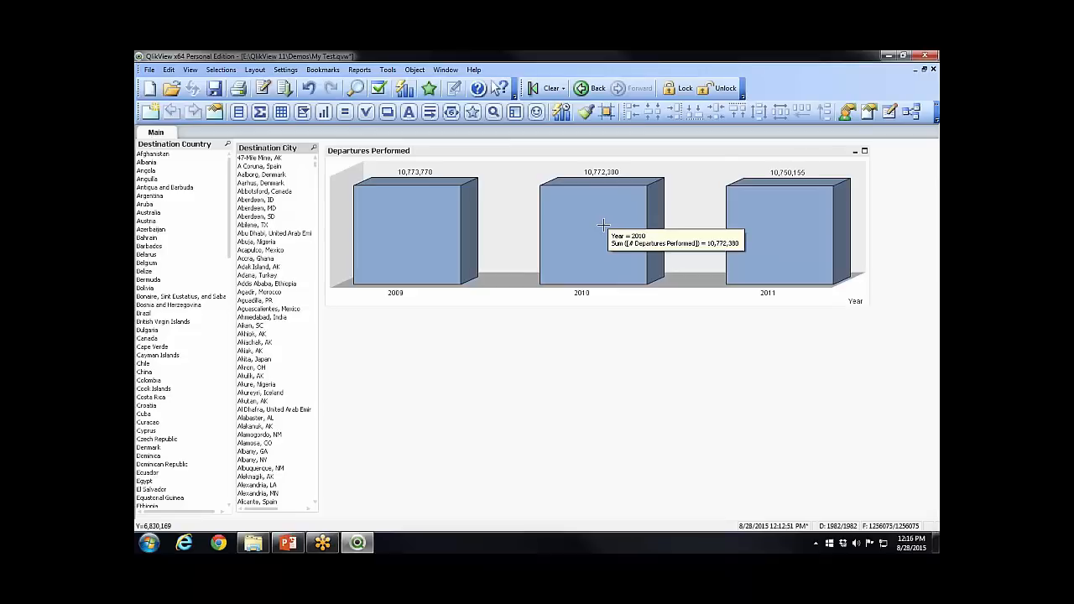
left_click(603, 225)
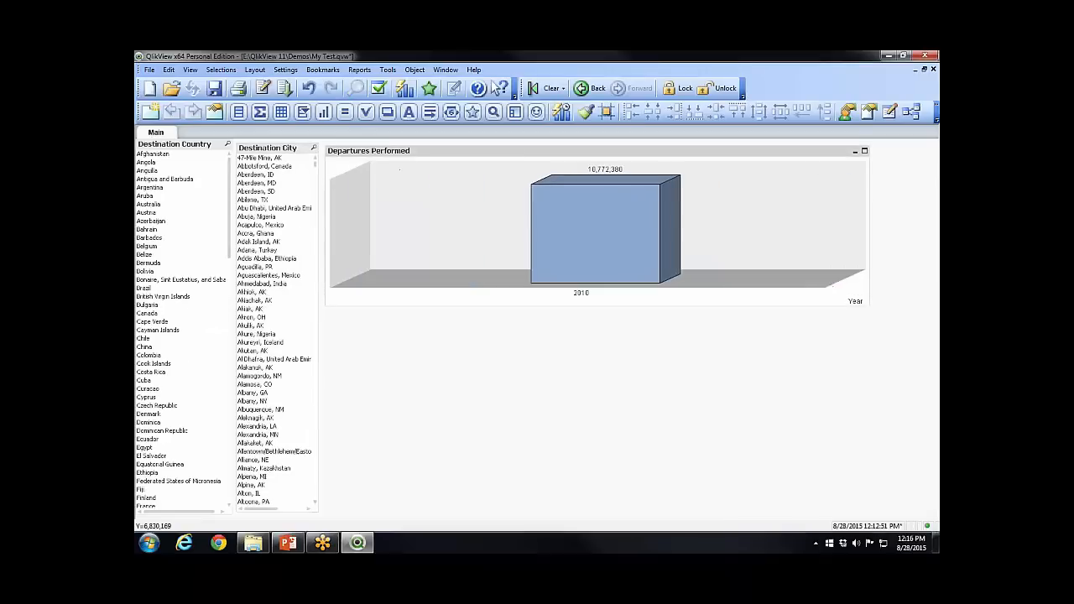
left_click(603, 223)
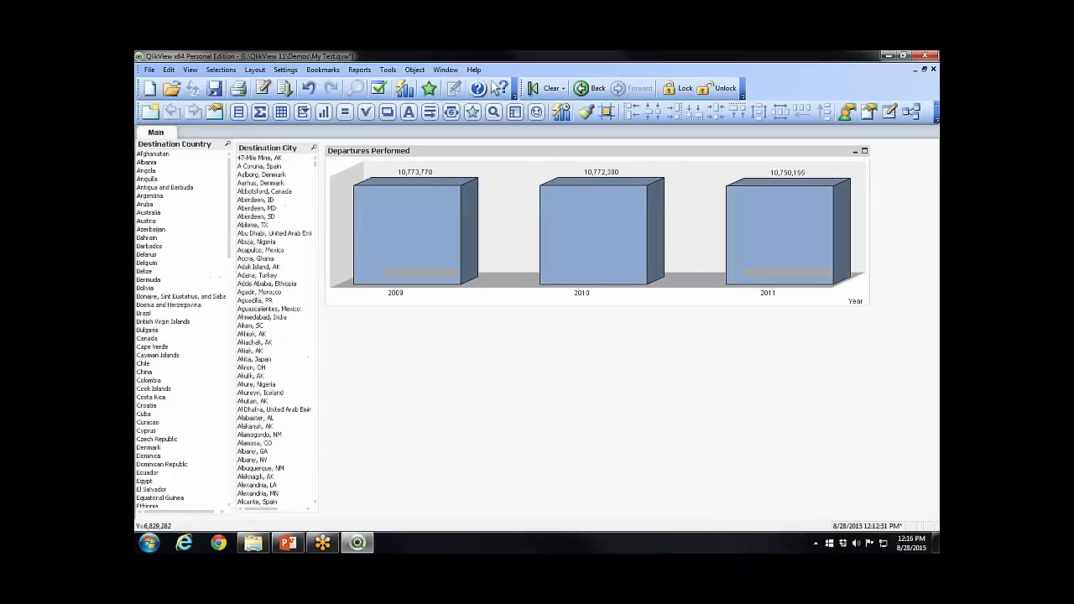
left_click(603, 223)
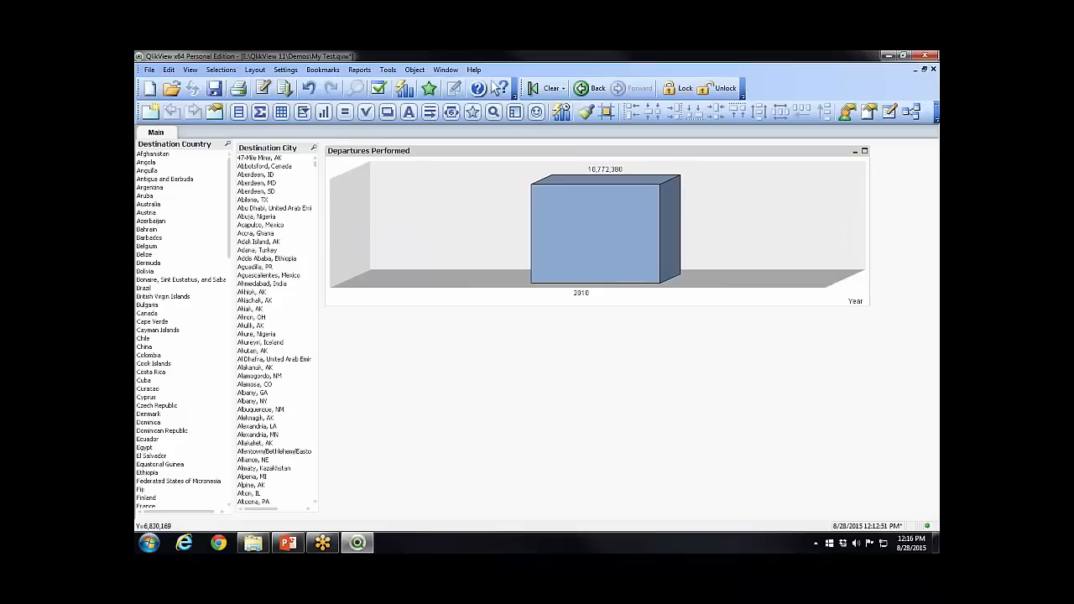
left_click(547, 88)
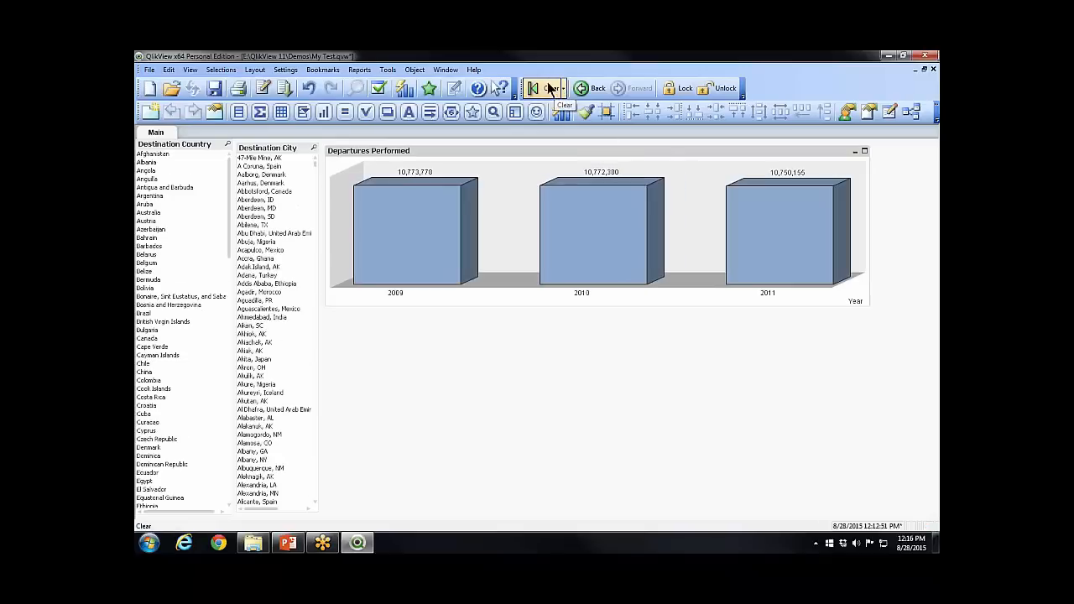
From the departures chart's dimension settings, create a drill-down group named Time containing Year and Month
right_click(507, 152)
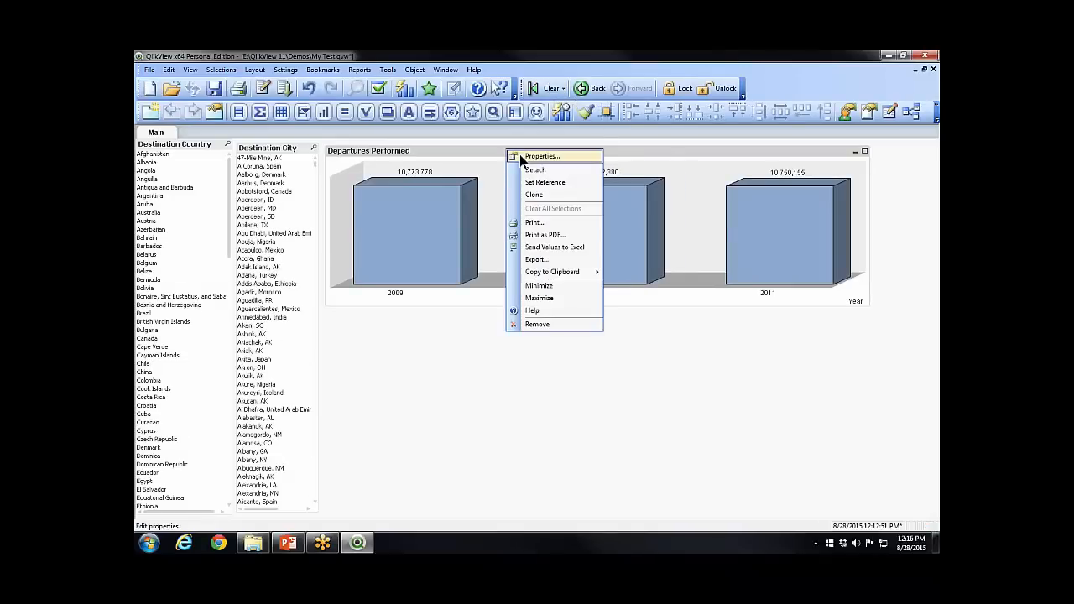
left_click(527, 158)
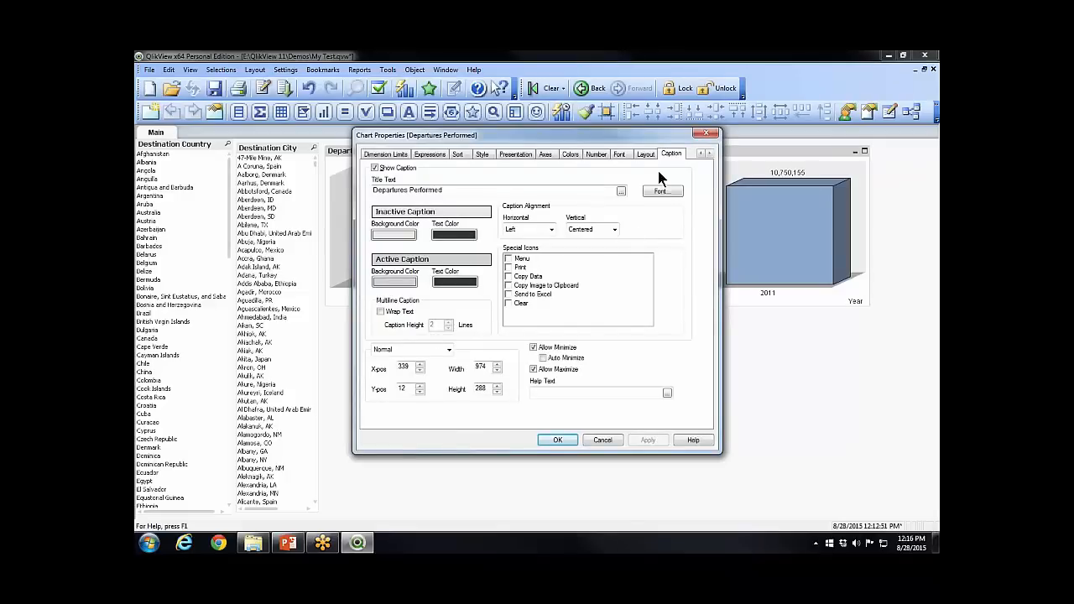
double_click(700, 155)
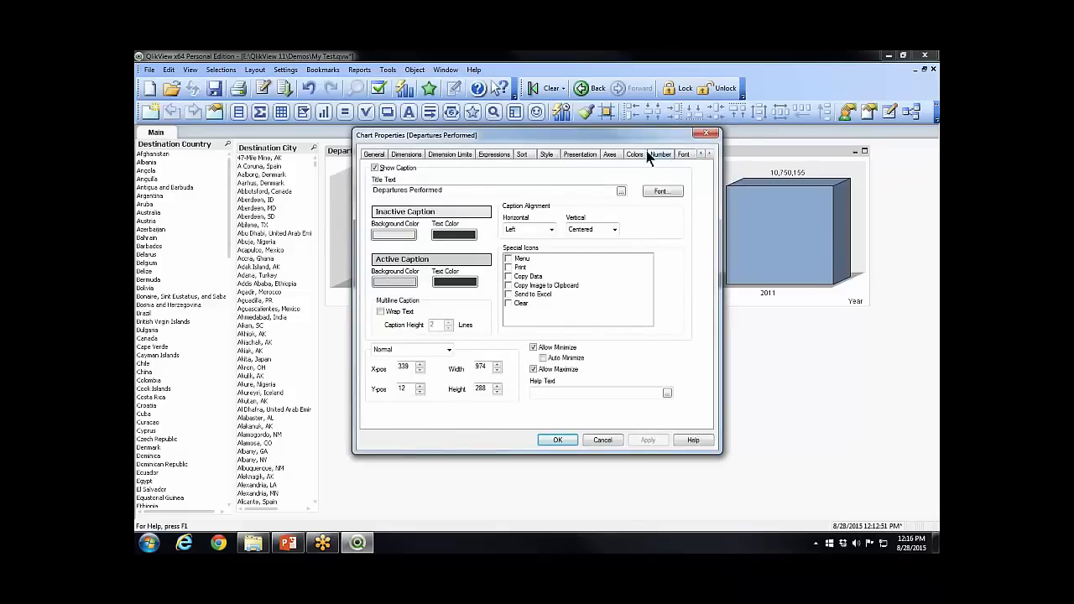
left_click(406, 155)
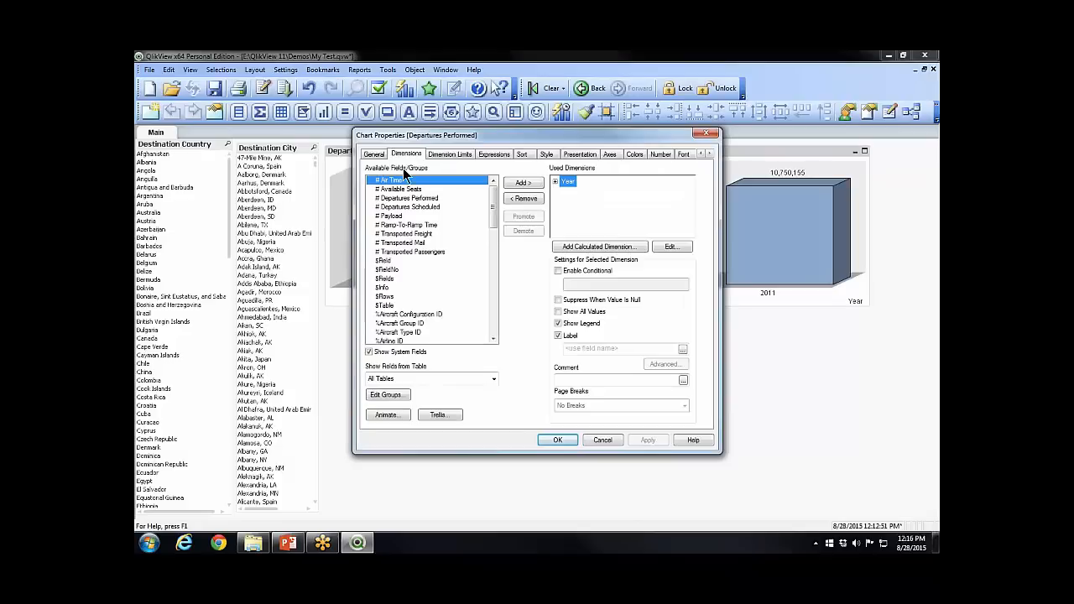
left_click(387, 394)
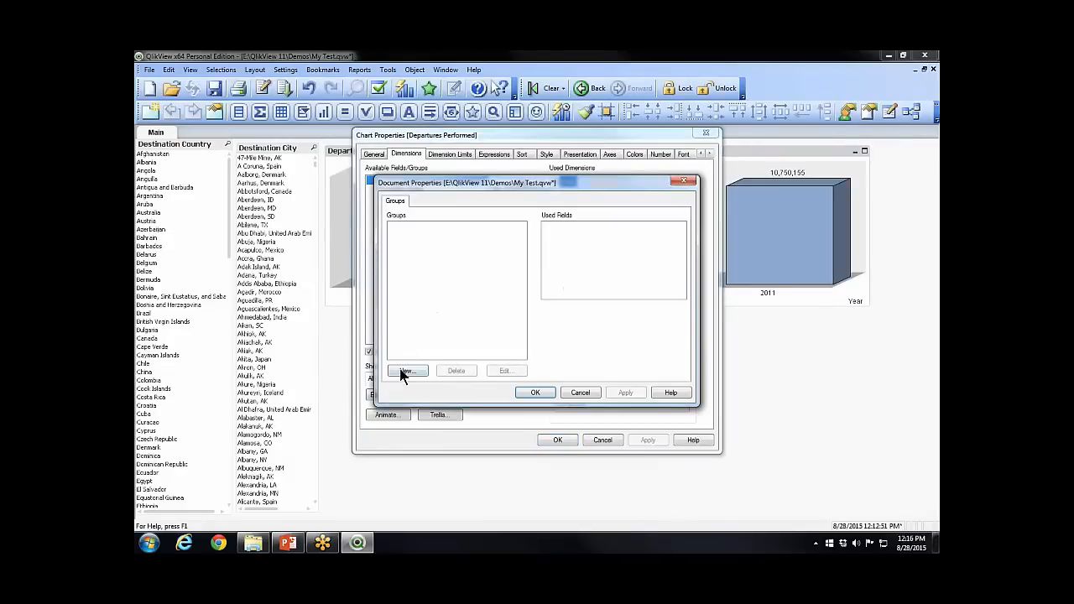
left_click(404, 370)
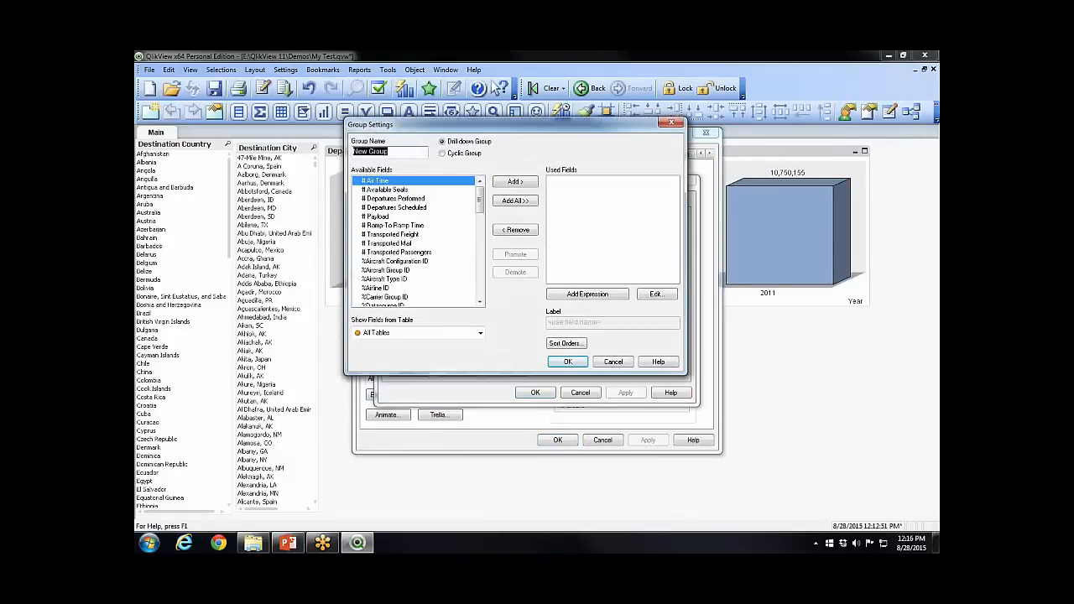
type("Time")
left_click_drag(479, 201, 363, 296)
double_click(363, 297)
left_click_drag(477, 227, 479, 292)
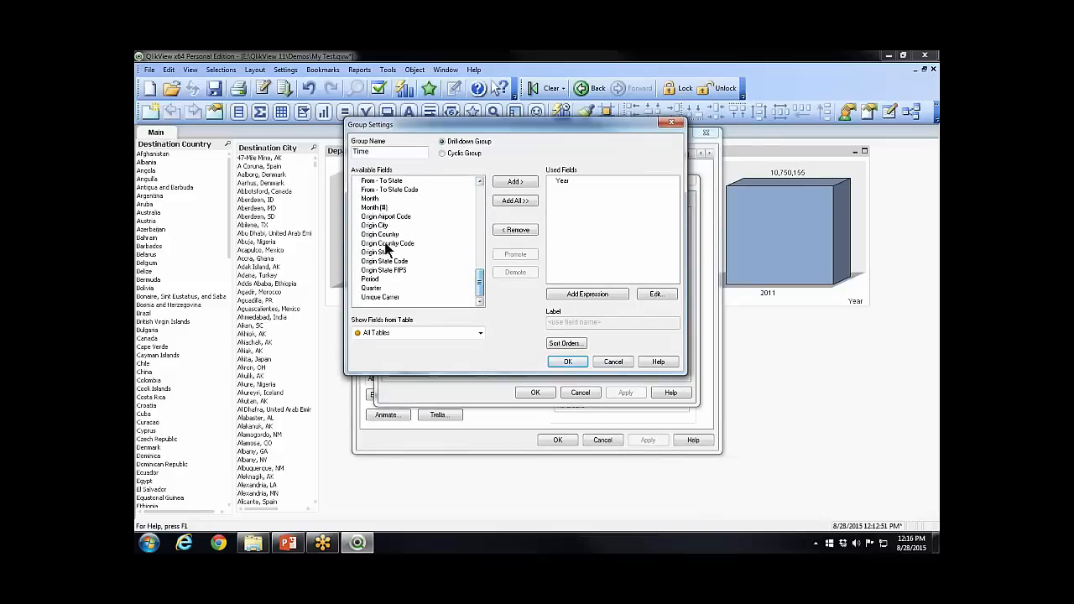
double_click(366, 199)
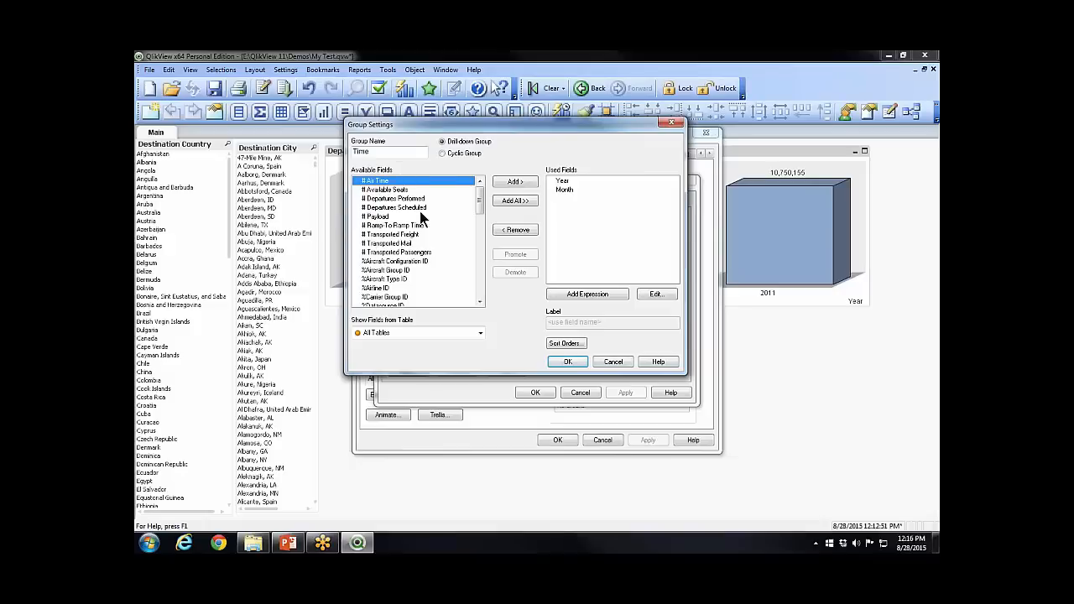
left_click(569, 361)
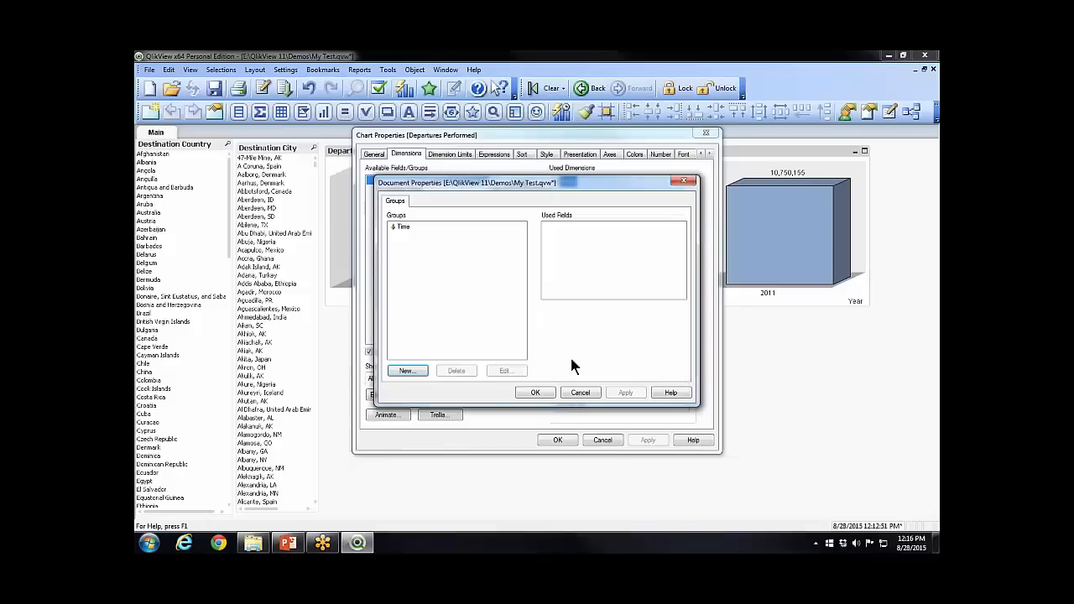
left_click(535, 393)
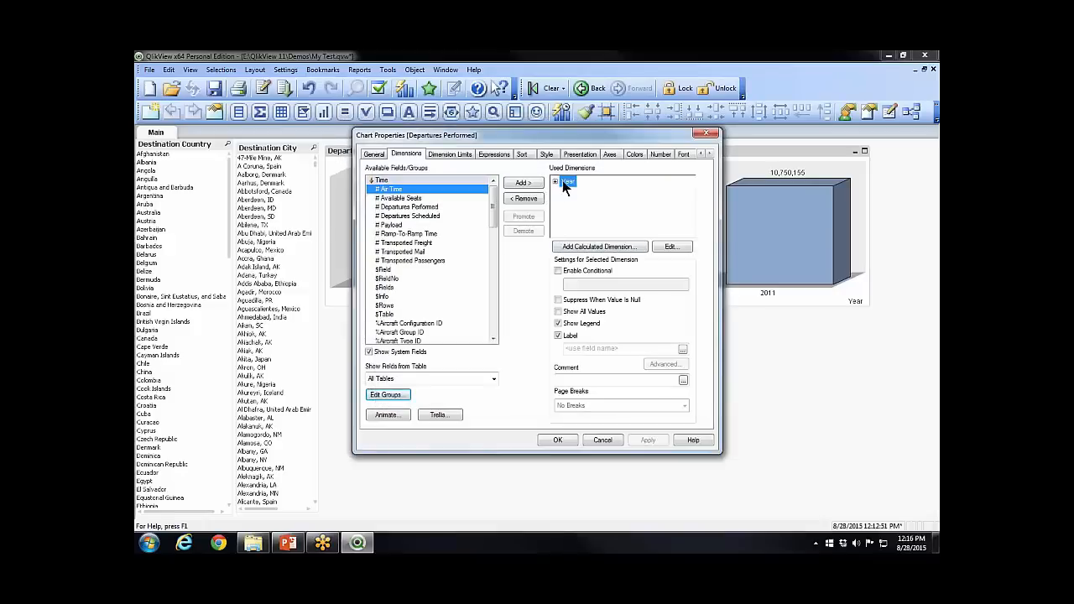
Replace the chart's Year dimension with the Time group and apply the properties
left_click(525, 198)
left_click(426, 178)
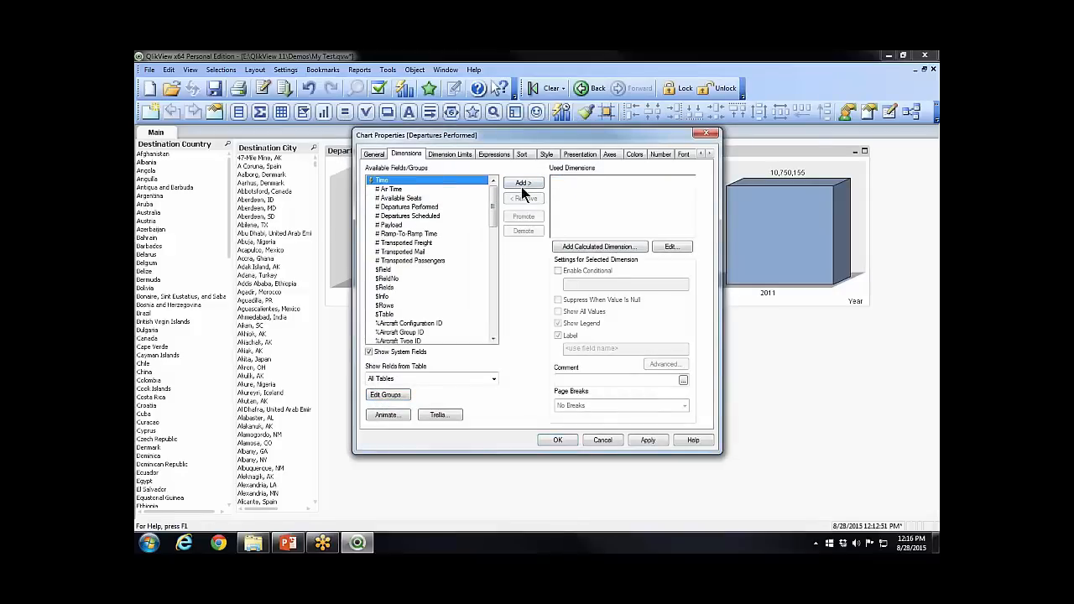
left_click(523, 182)
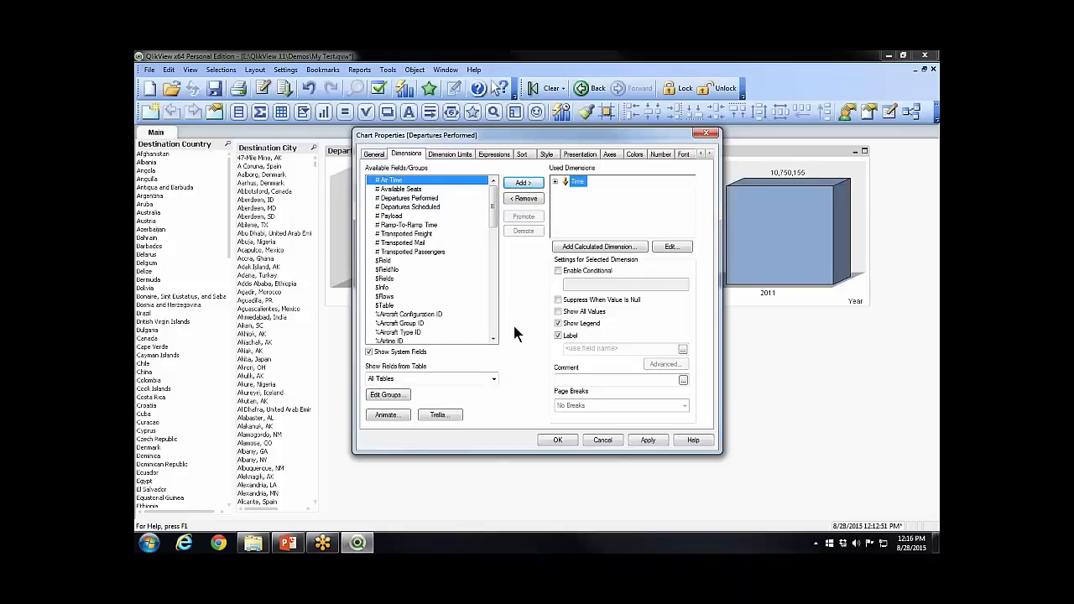
left_click(563, 441)
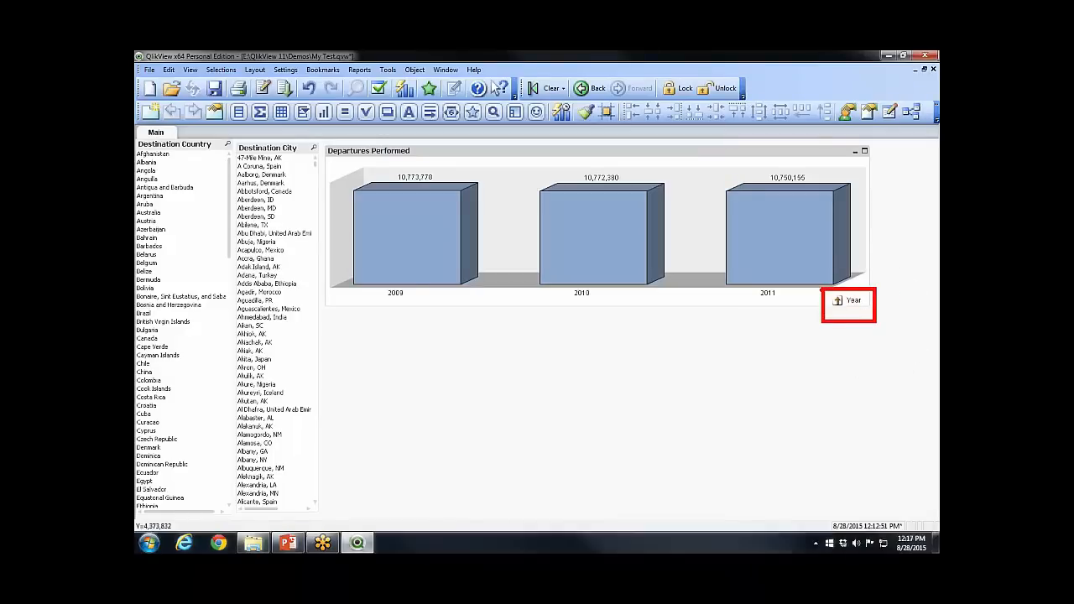
Drill the departures chart into the months of 2010, 2009 and 2011, returning to the year level after each
left_click(590, 230)
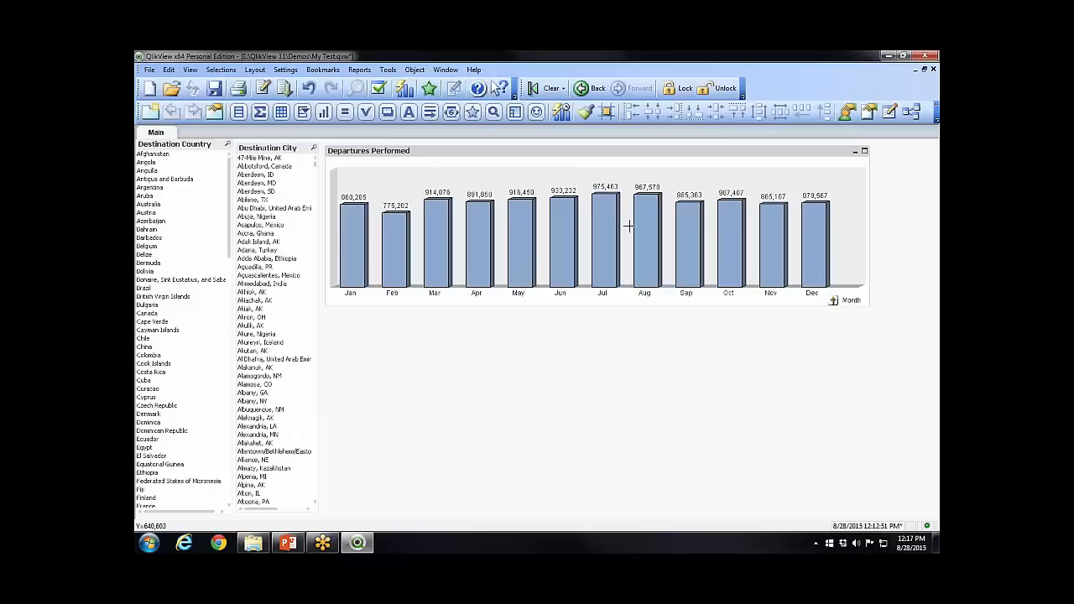
left_click(833, 300)
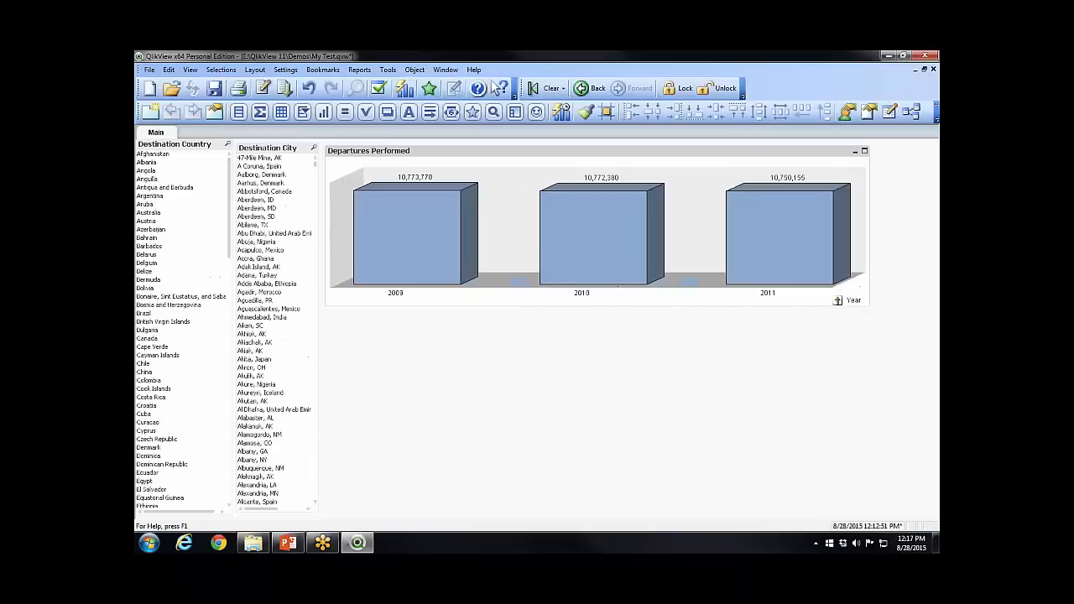
left_click(406, 241)
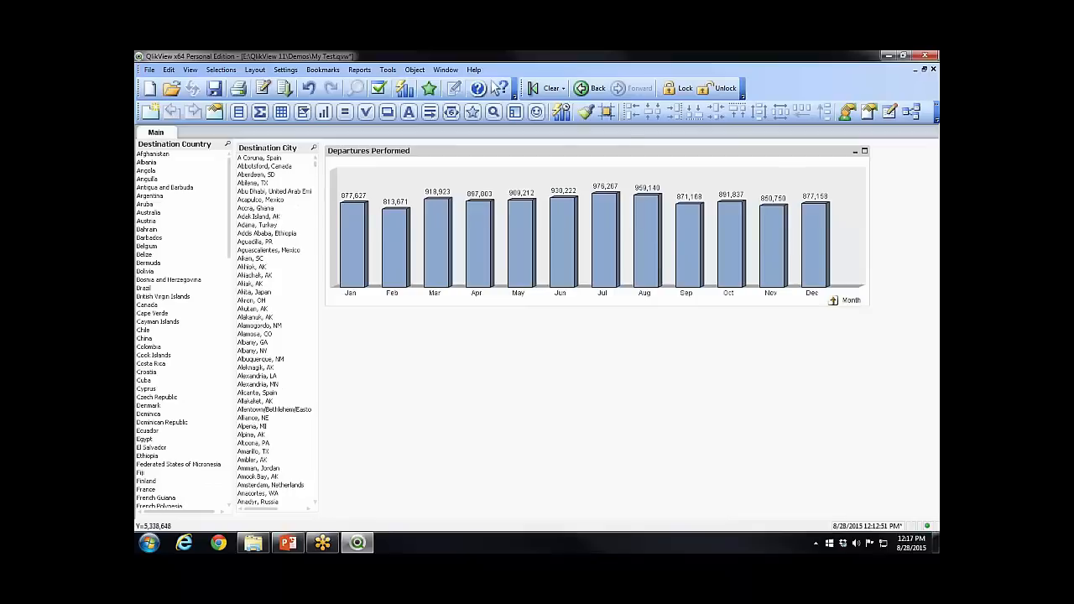
left_click(833, 300)
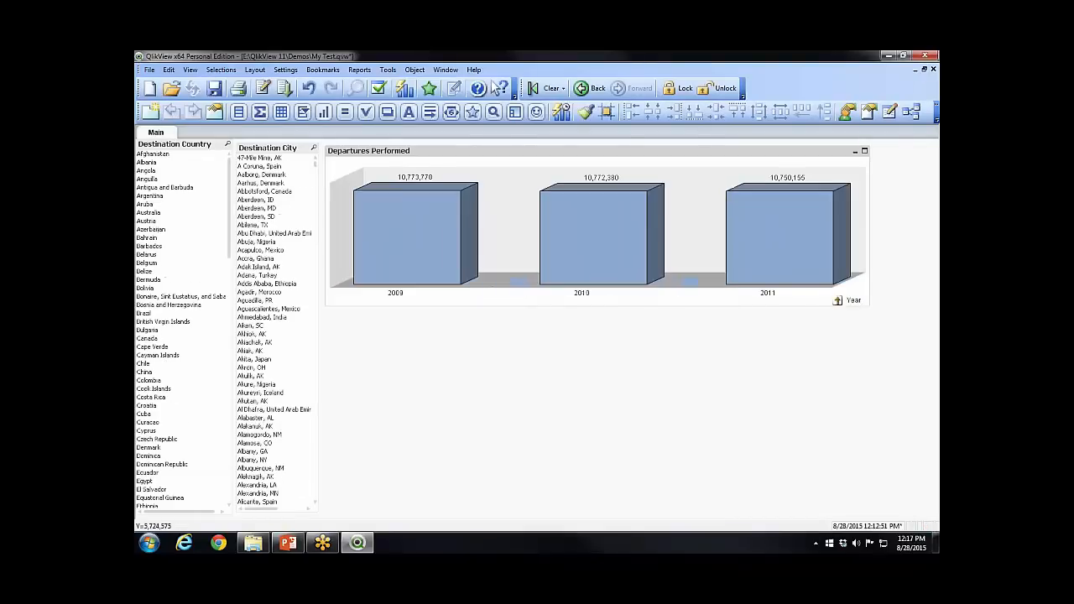
left_click(801, 238)
left_click(833, 301)
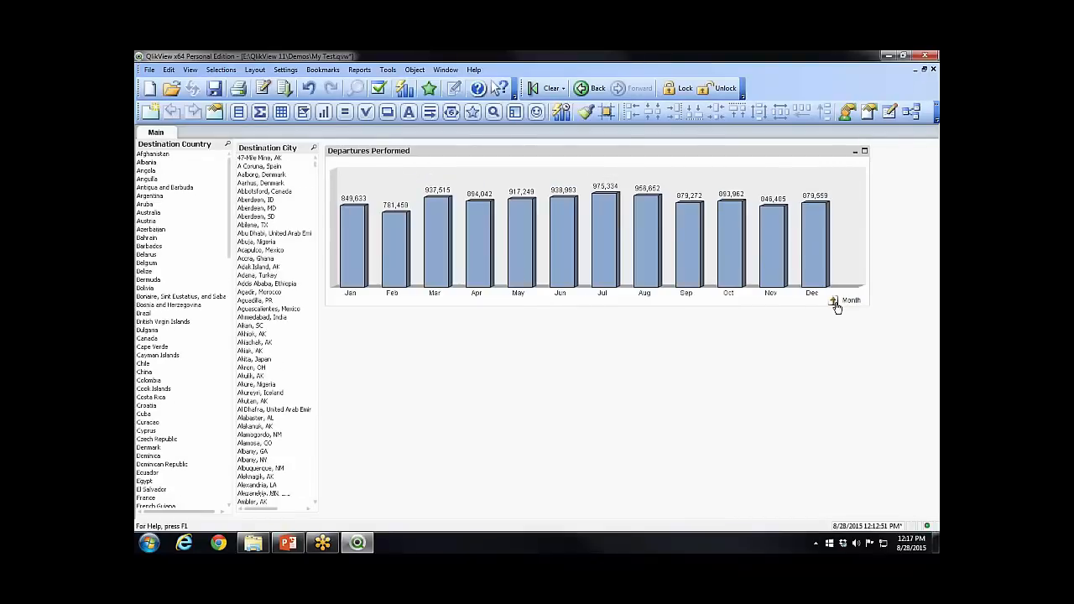
Drill into 2010, filter by Belize, Azerbaijan, Belgium and Bonaire, Sint Eustatius, and Saba in turn, and clear all selections
left_click(577, 238)
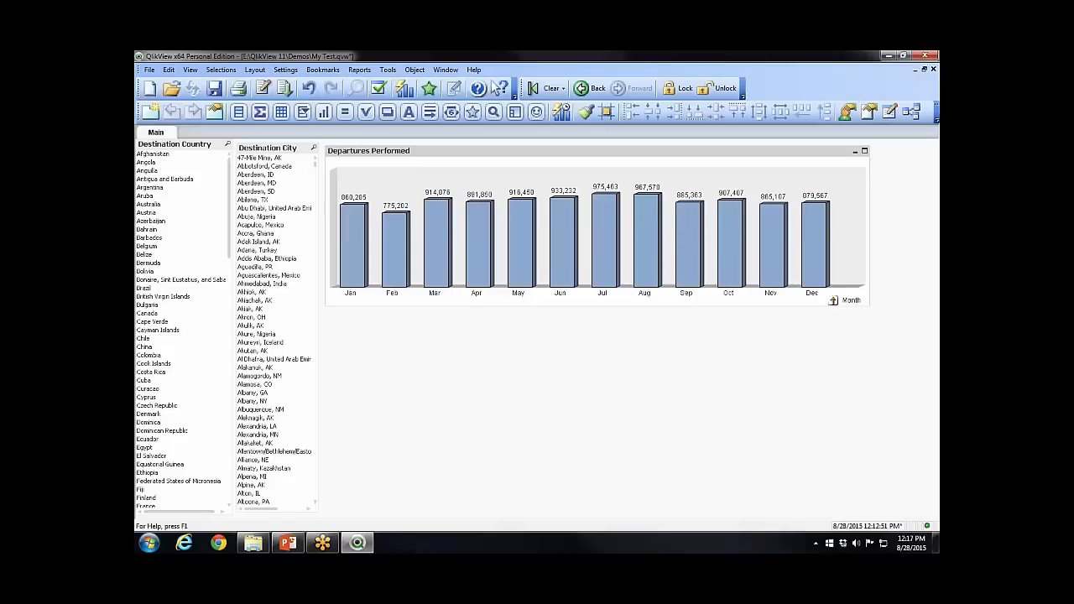
left_click(145, 255)
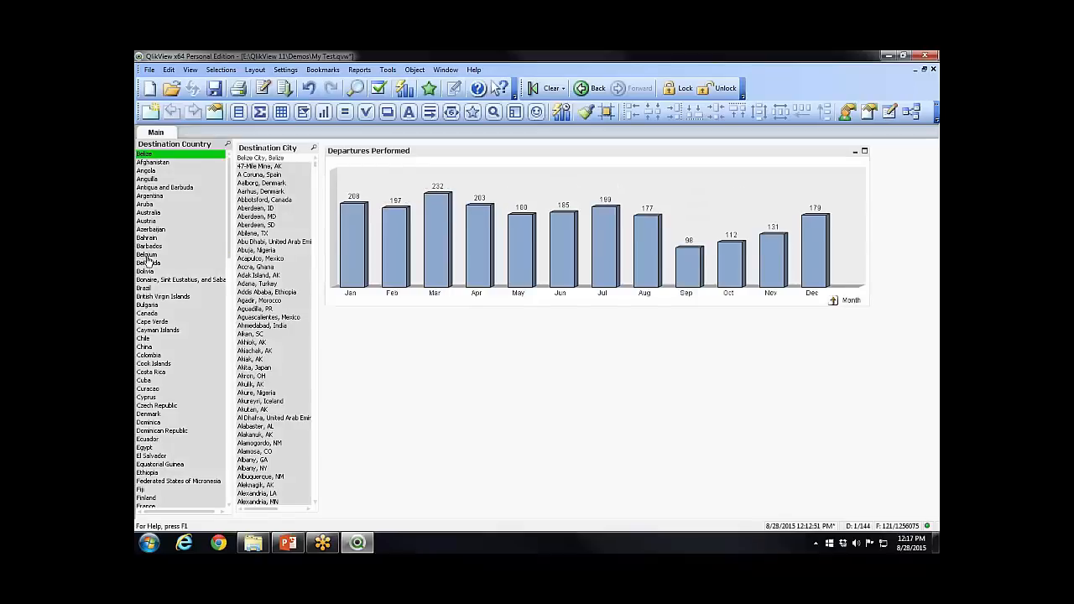
left_click(151, 229)
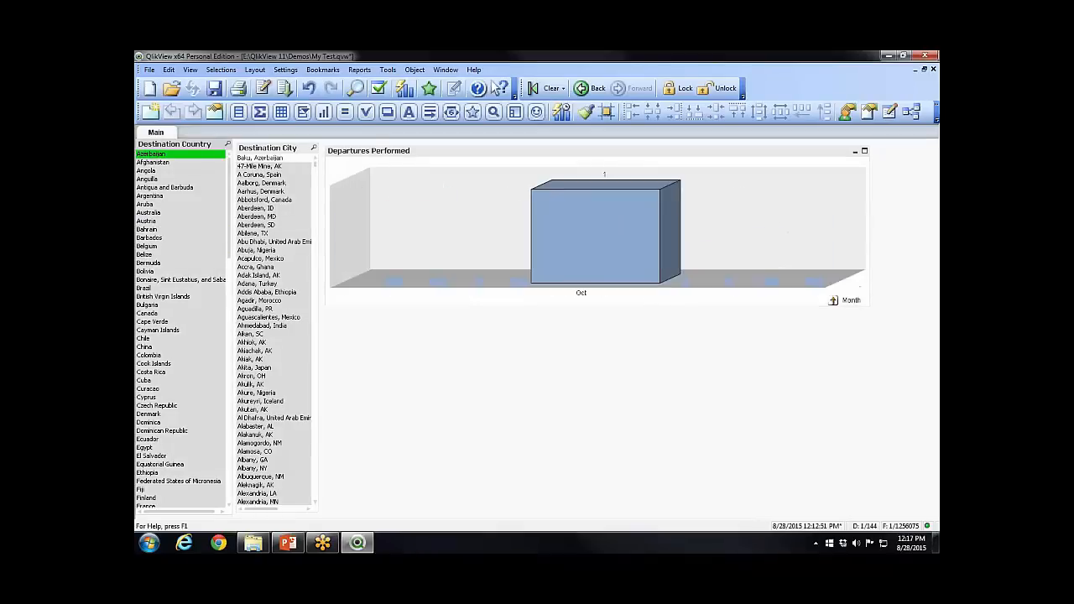
left_click(147, 245)
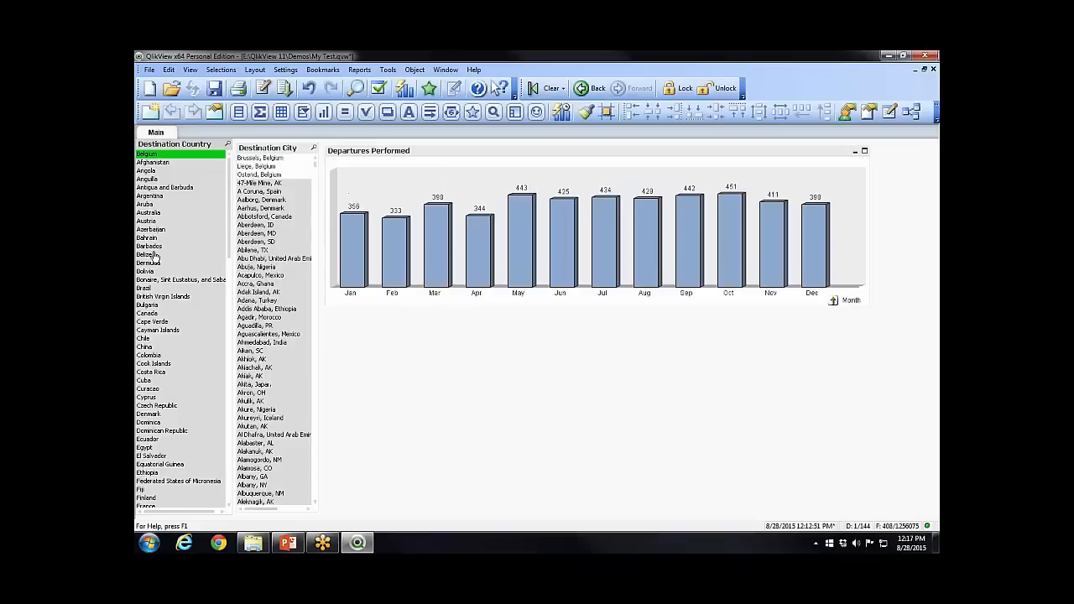
left_click(147, 280)
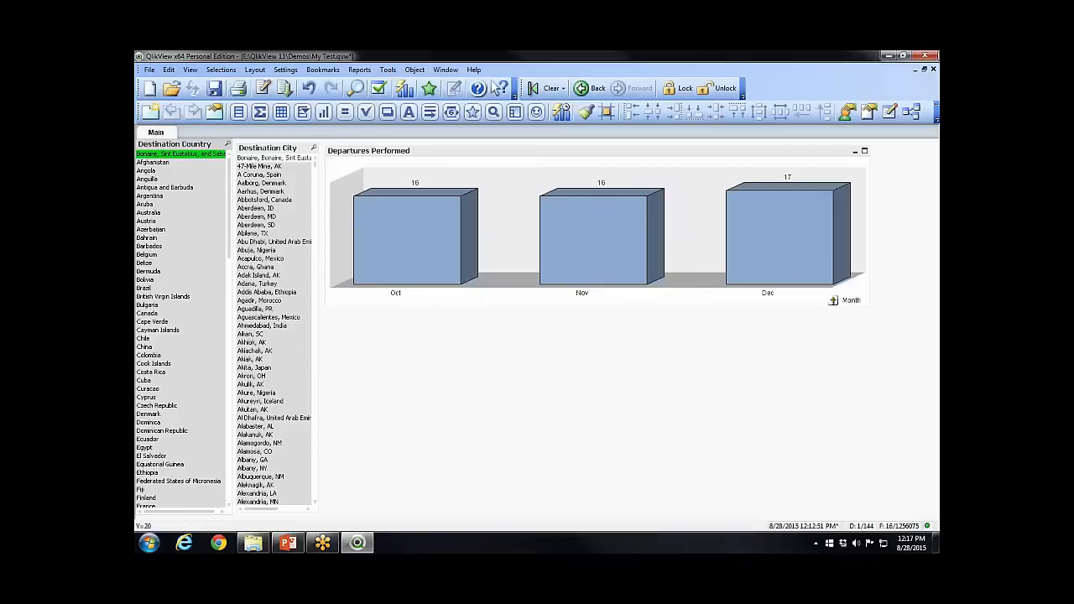
left_click(550, 88)
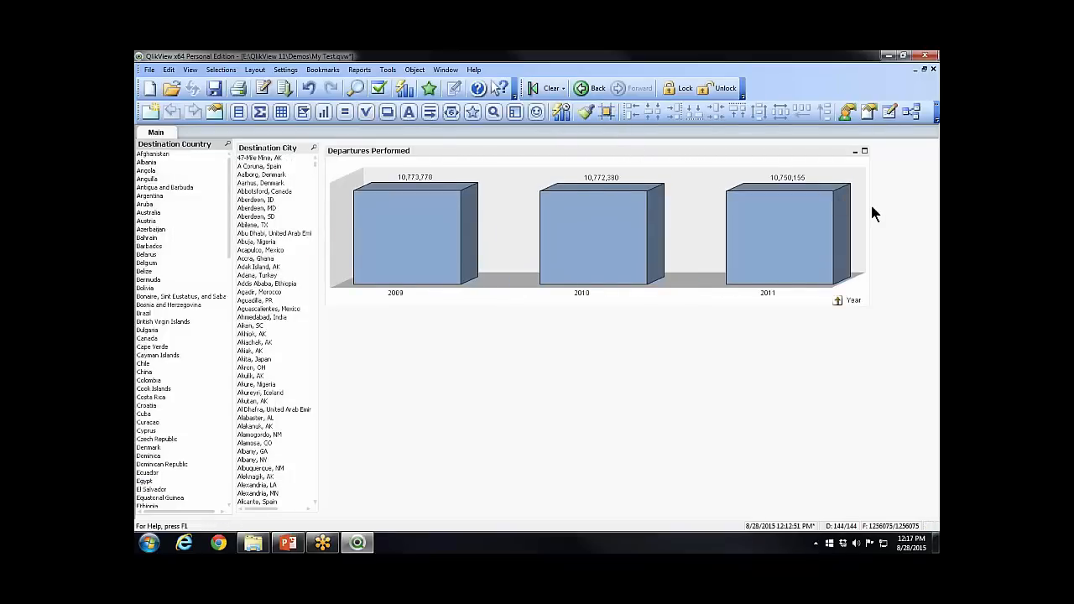
Narrow the Departures Performed chart and start a new chart of the straight table type
left_click_drag(870, 205, 617, 192)
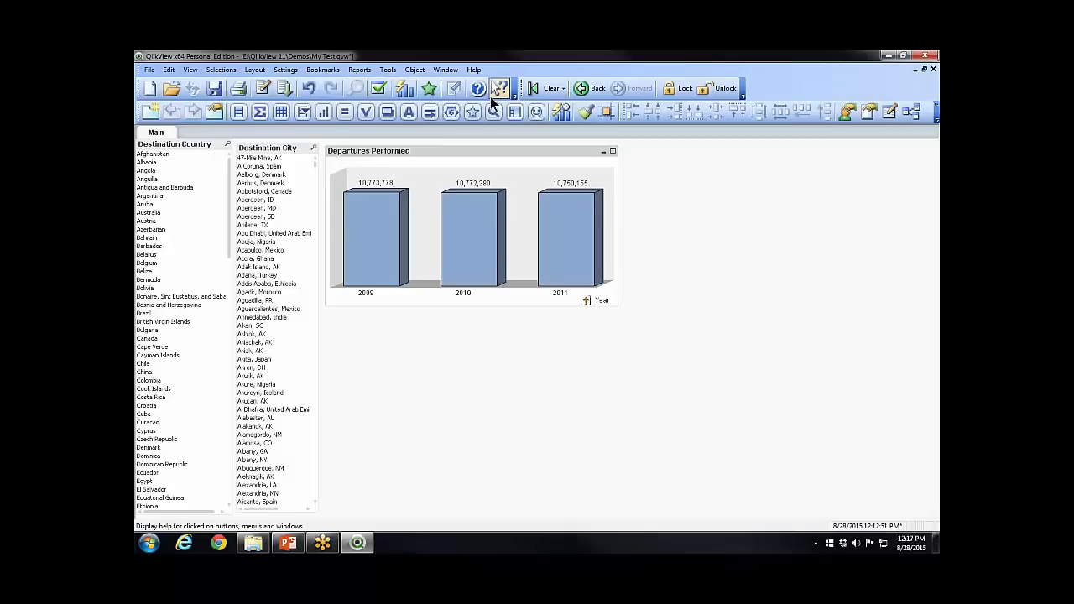
left_click(323, 112)
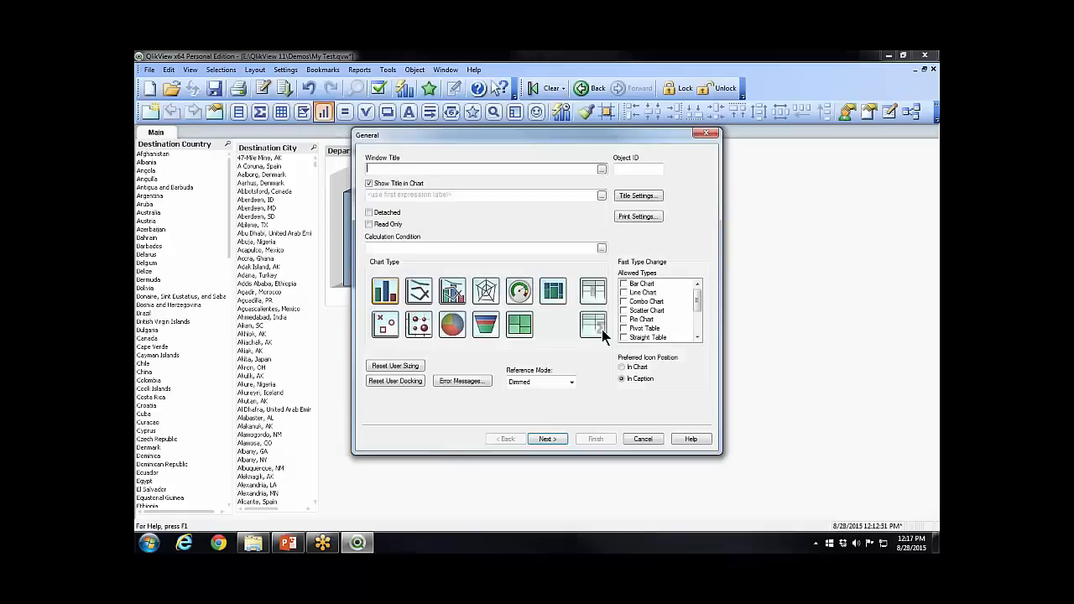
left_click(599, 327)
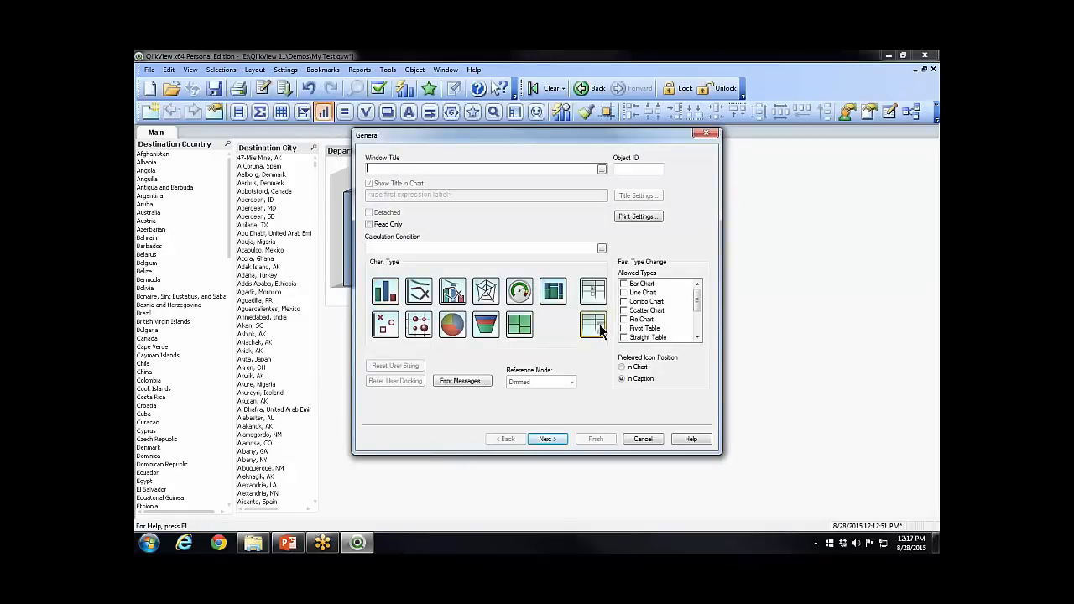
left_click(550, 439)
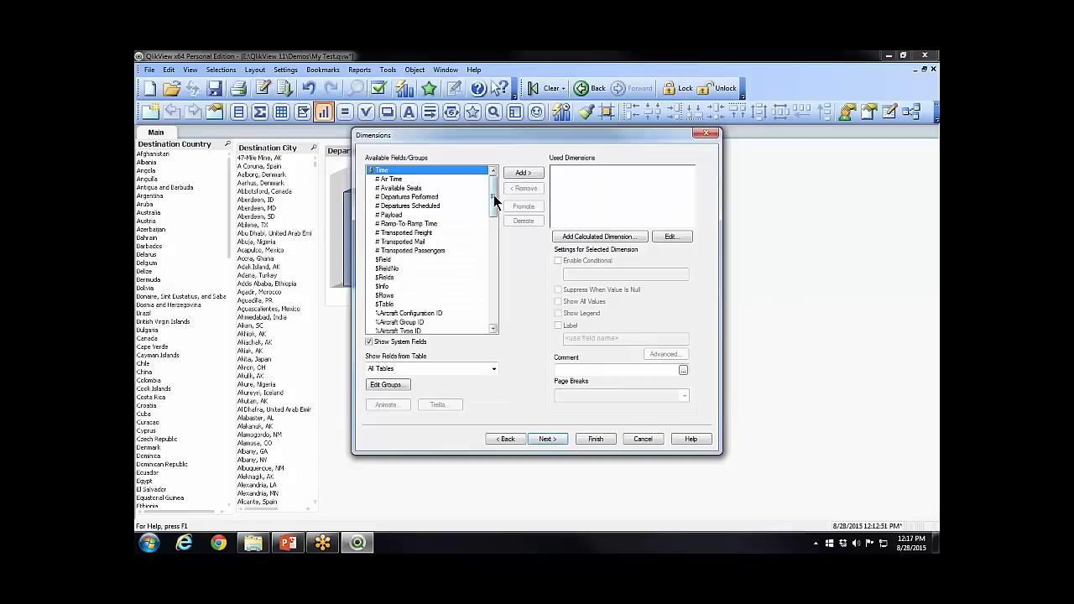
Select the From - To City field among the available dimensions and proceed to the table's expressions
left_click_drag(493, 202, 492, 282)
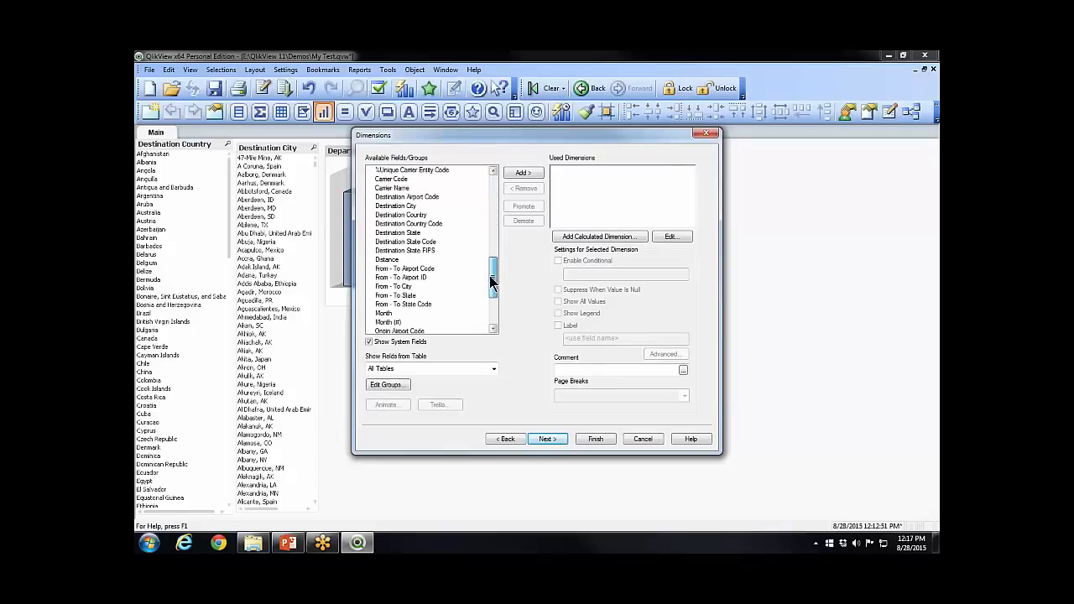
left_click(392, 288)
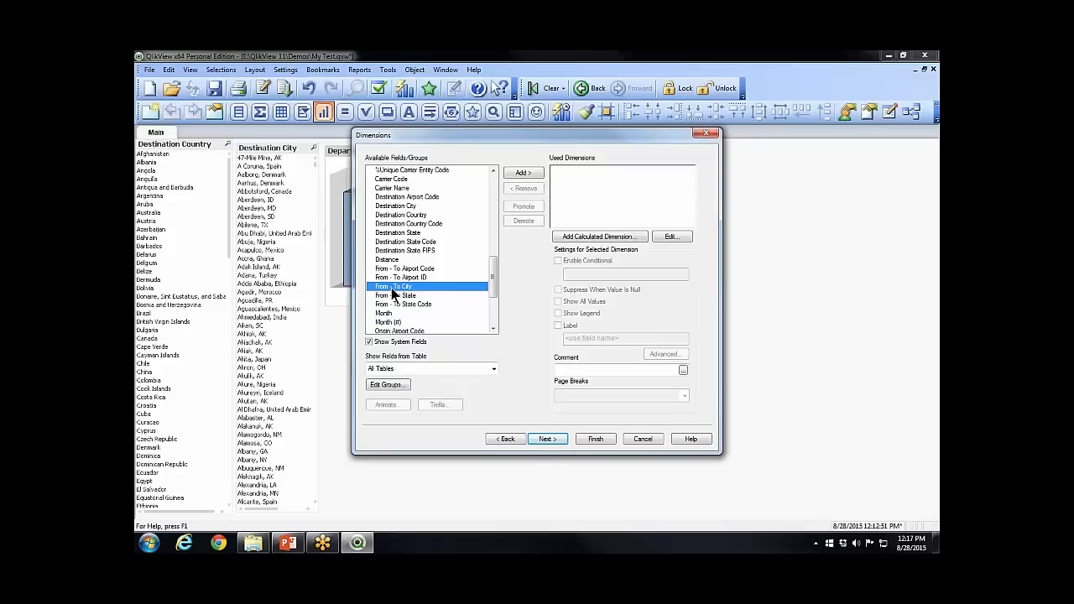
left_click(545, 440)
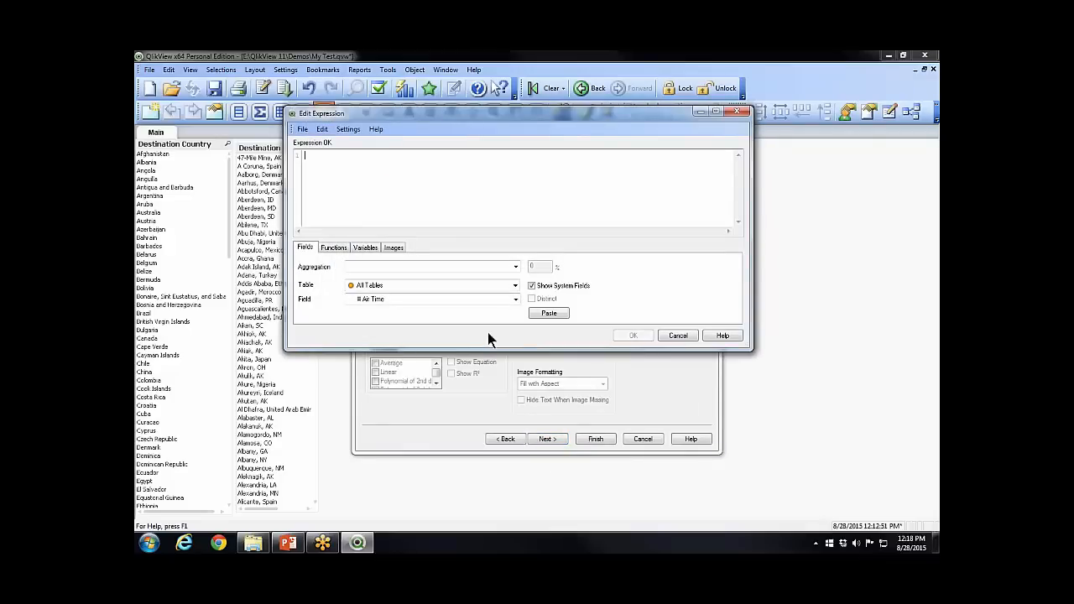
Define an expression summing # Departures Performed and label it Flights
left_click(515, 266)
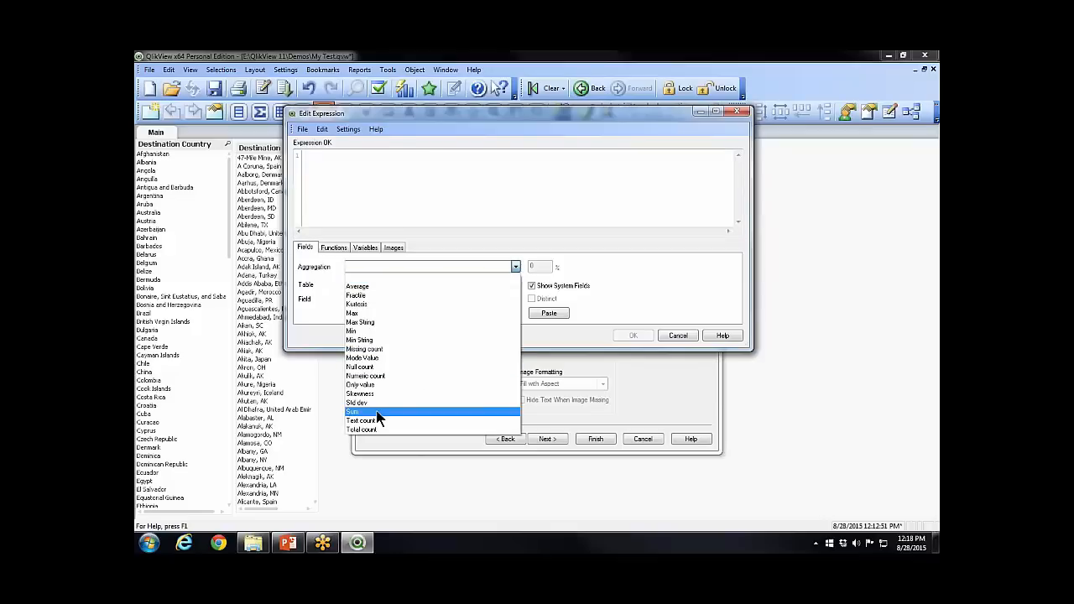
left_click(436, 411)
left_click(515, 299)
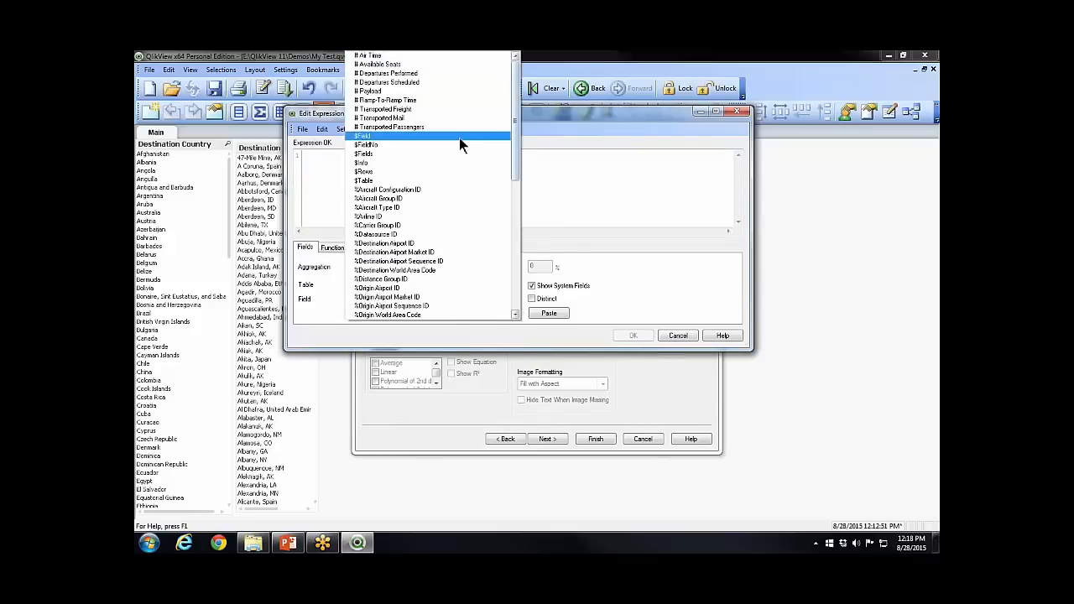
left_click(419, 73)
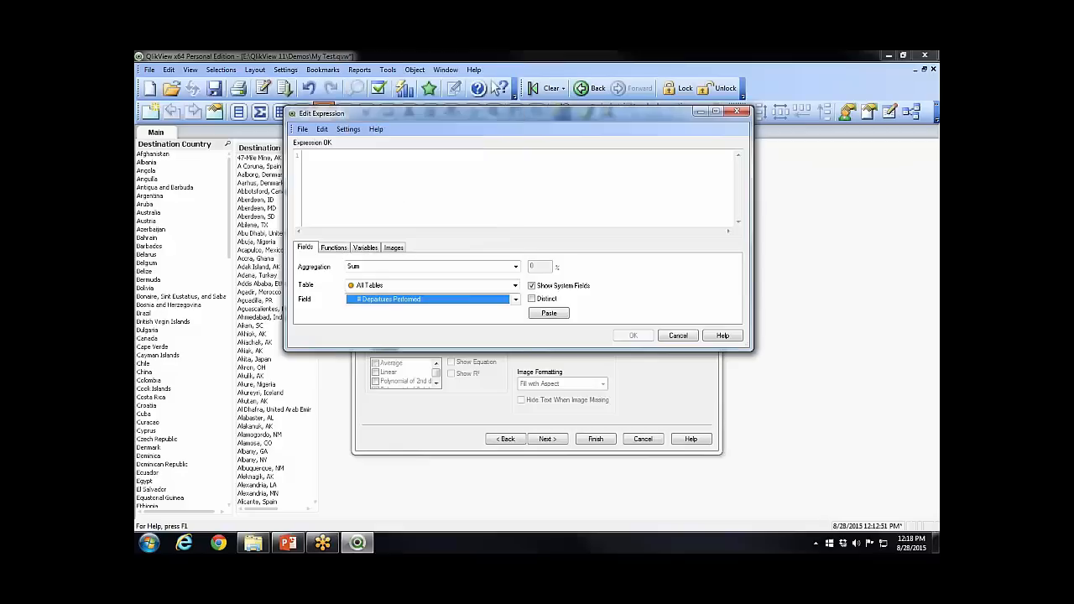
left_click(549, 313)
left_click(632, 335)
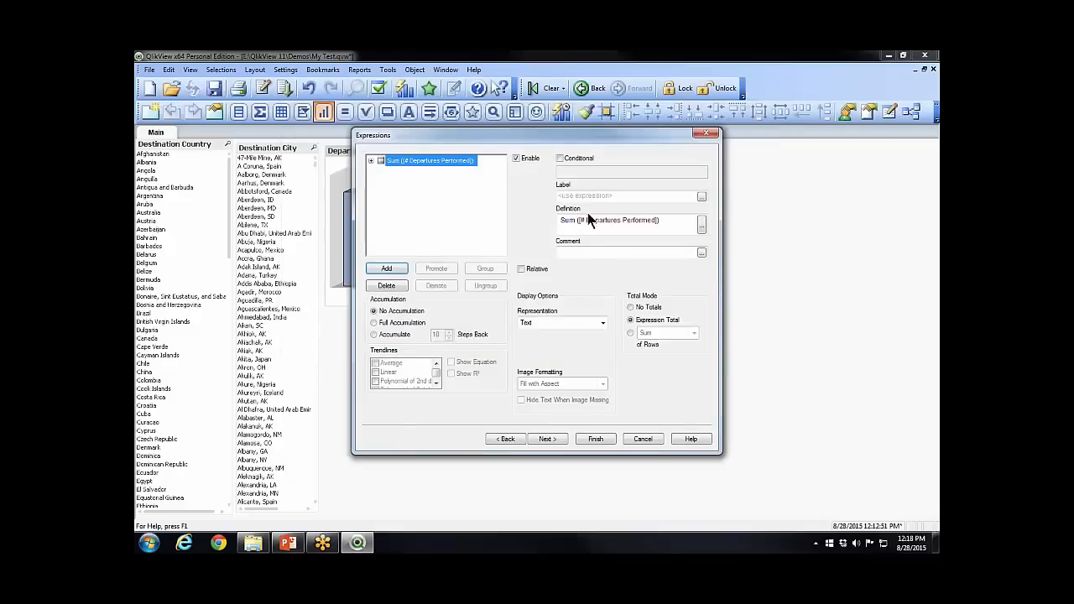
left_click(580, 196)
type("Flights")
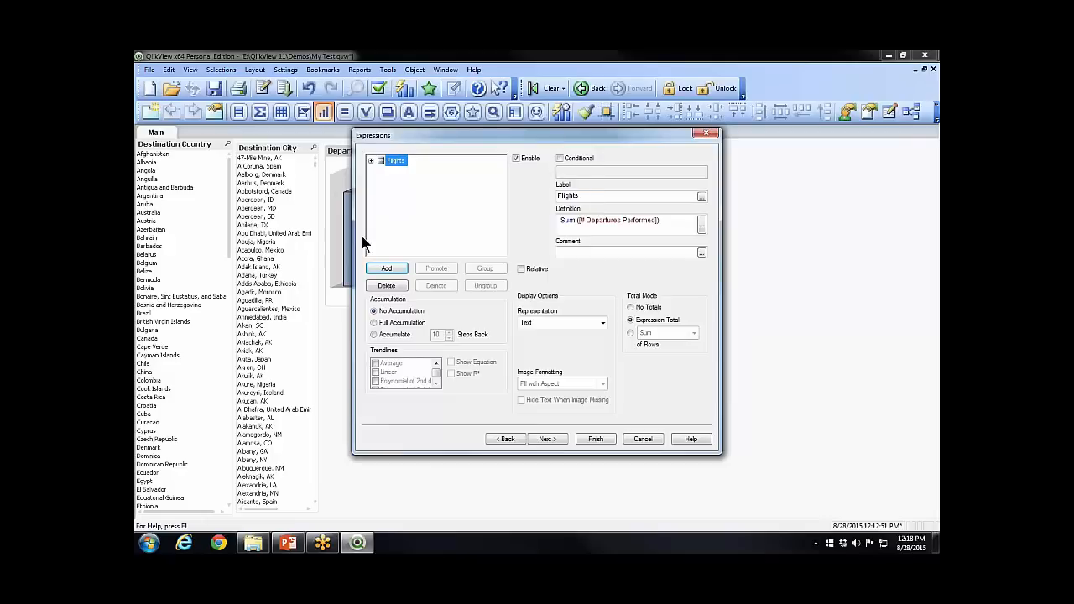
Add an expression summing # Transported Passengers and label it Passengers
left_click(385, 269)
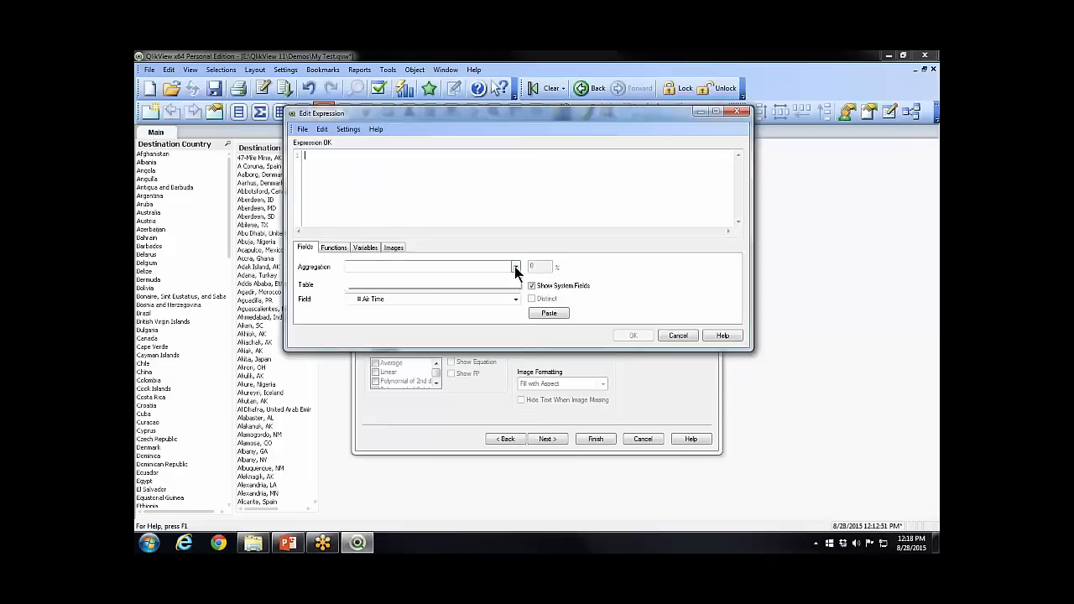
left_click(515, 267)
left_click(392, 404)
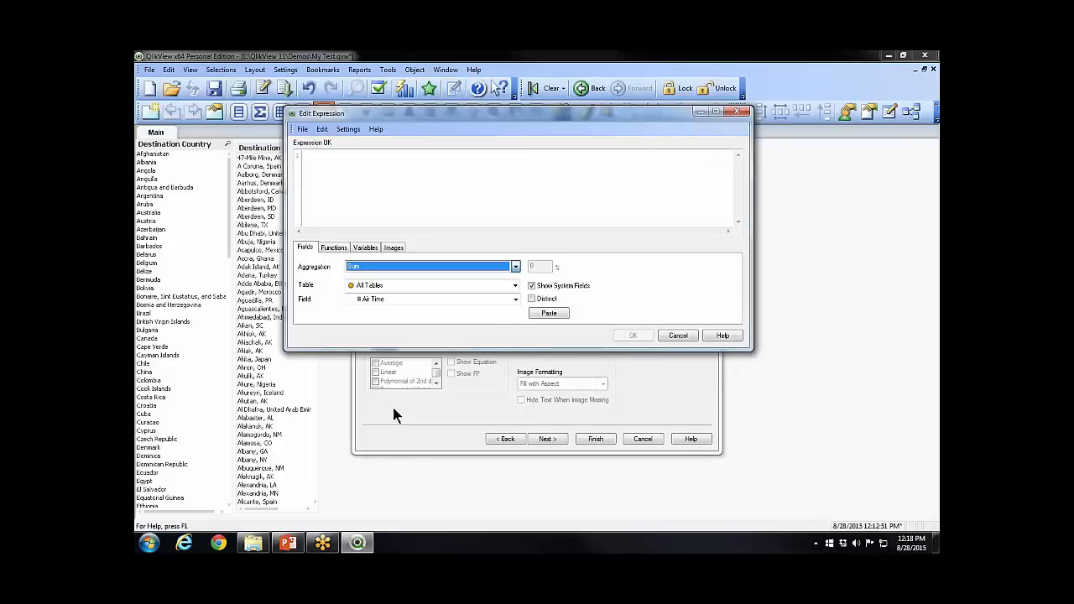
left_click(515, 300)
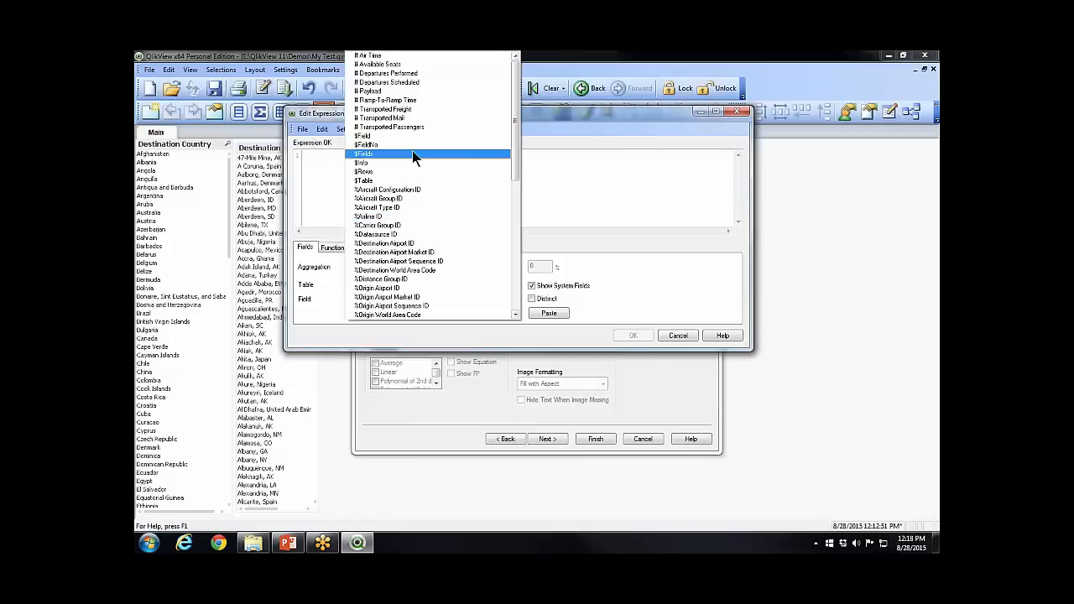
left_click(401, 126)
left_click(549, 312)
left_click(633, 336)
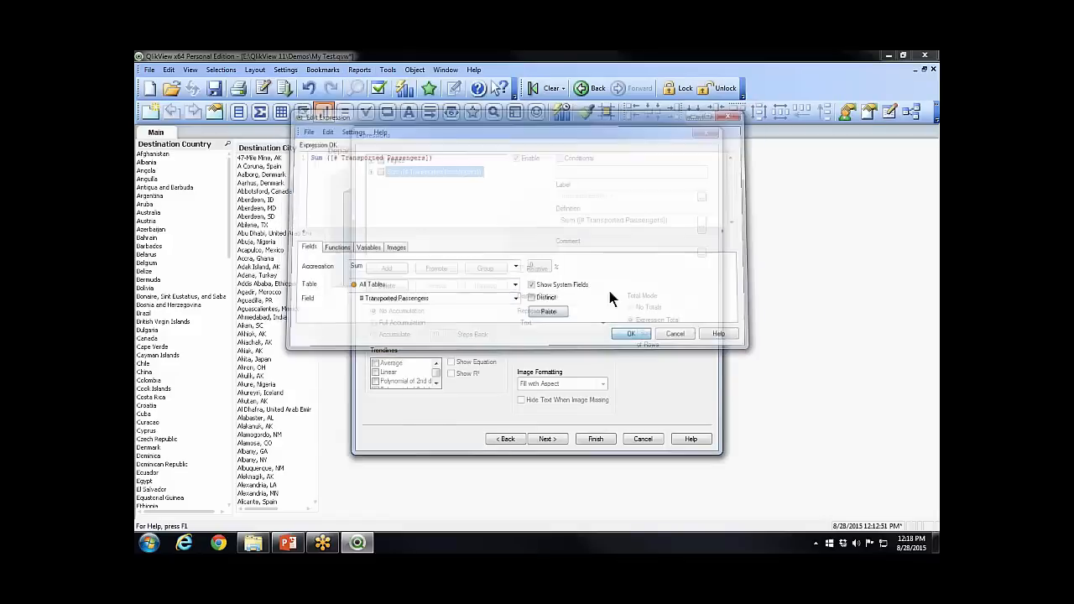
type("Passengers")
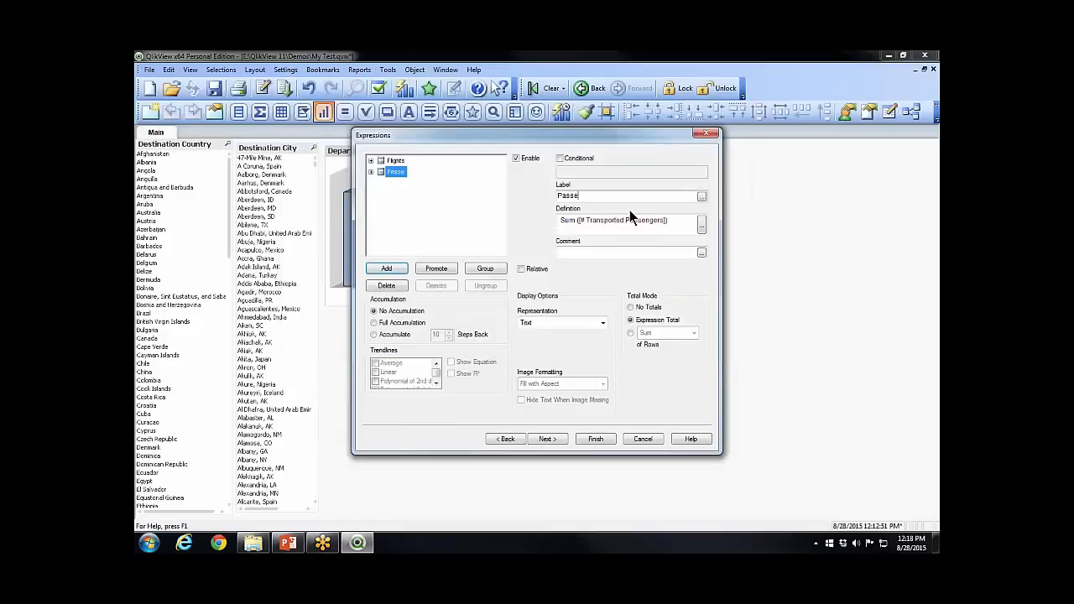
Add an expression summing # Transported Freight and label it Freight
left_click(395, 270)
left_click(515, 266)
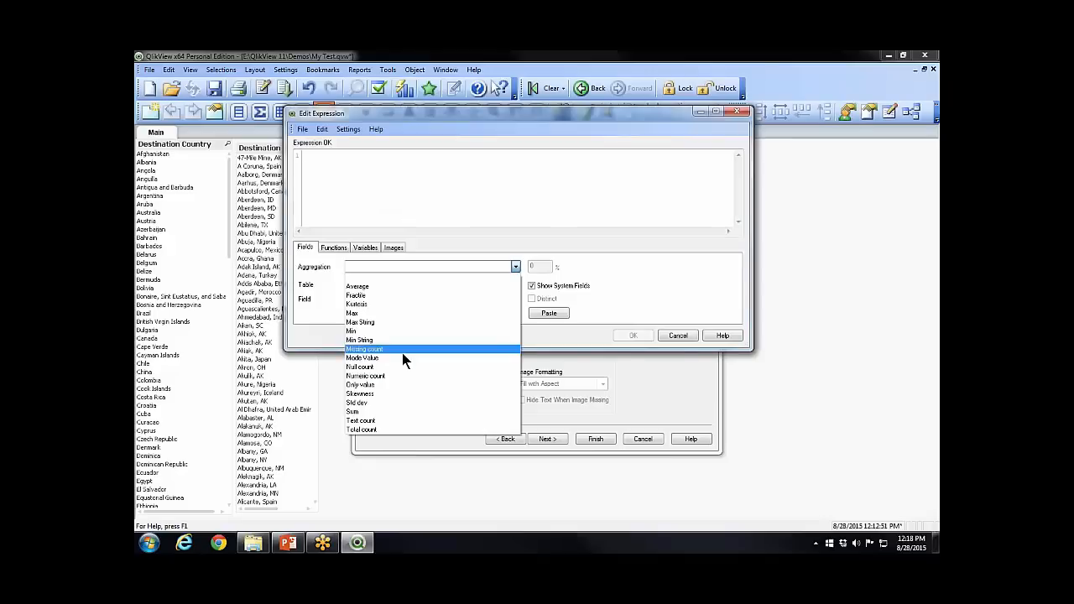
left_click(384, 411)
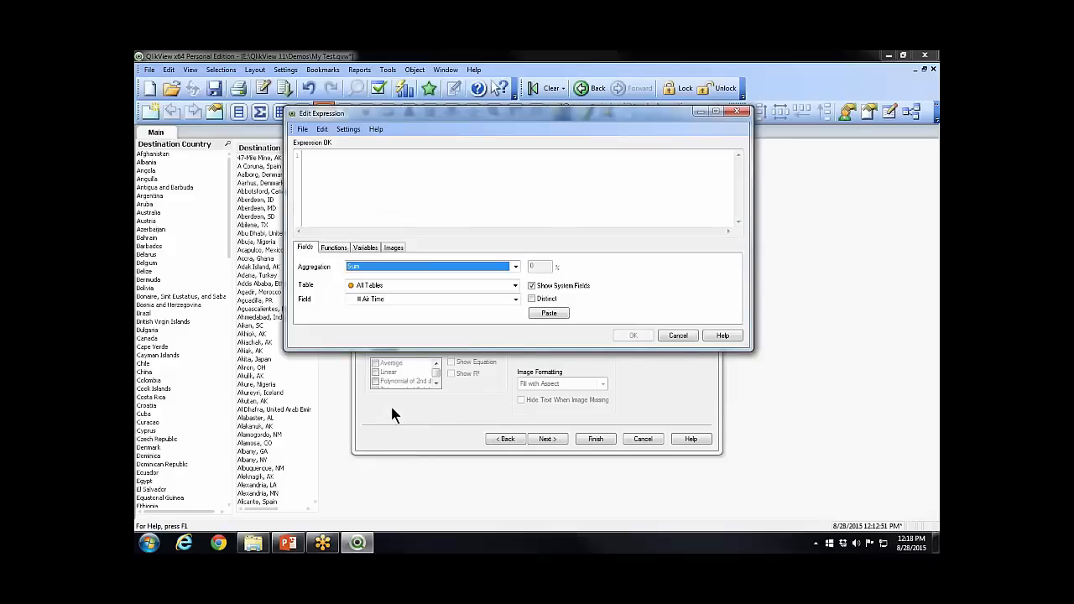
left_click(509, 299)
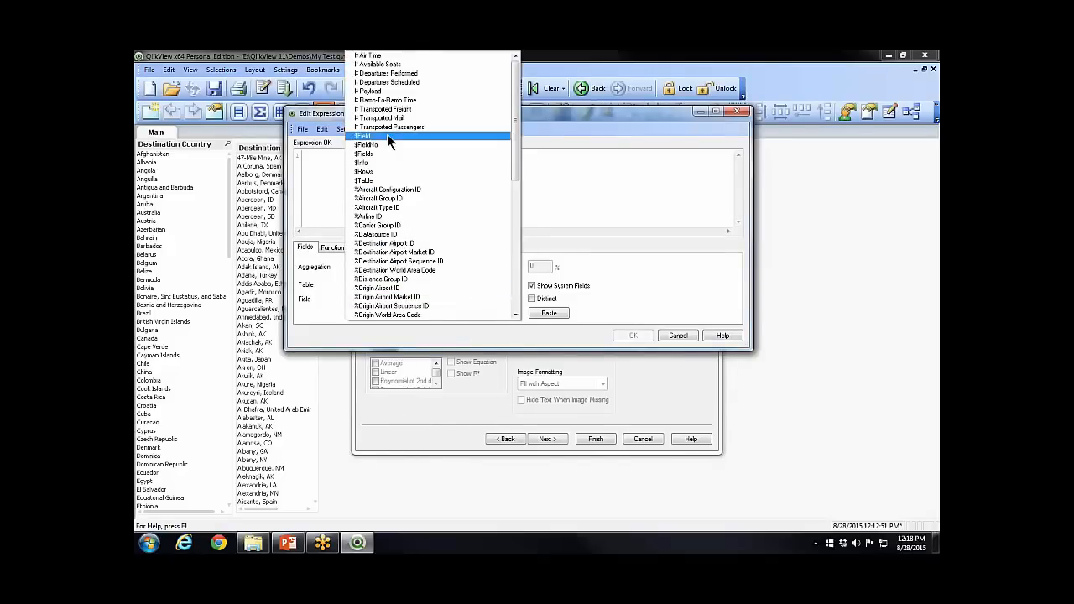
left_click(386, 109)
left_click(562, 313)
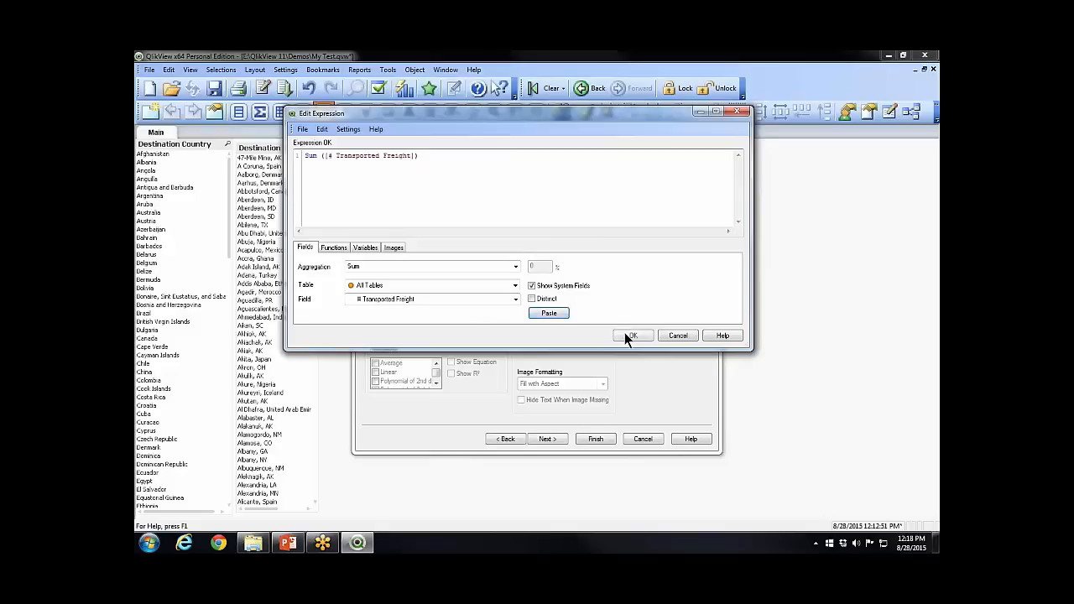
left_click(627, 335)
type("Freight")
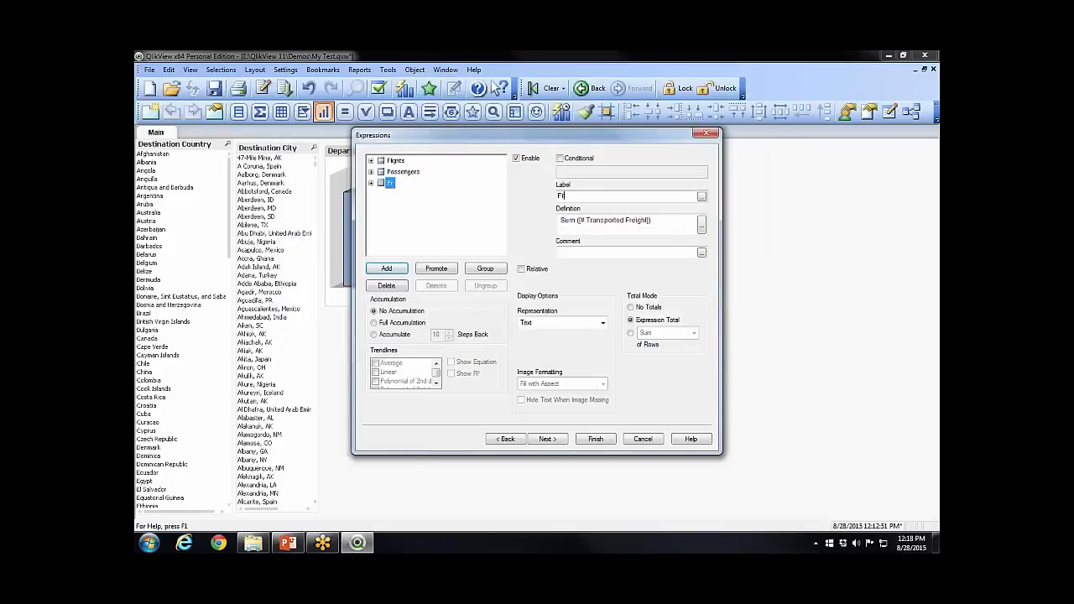
Add an expression summing # Transported Mail and label it Mail
left_click(379, 269)
left_click(515, 266)
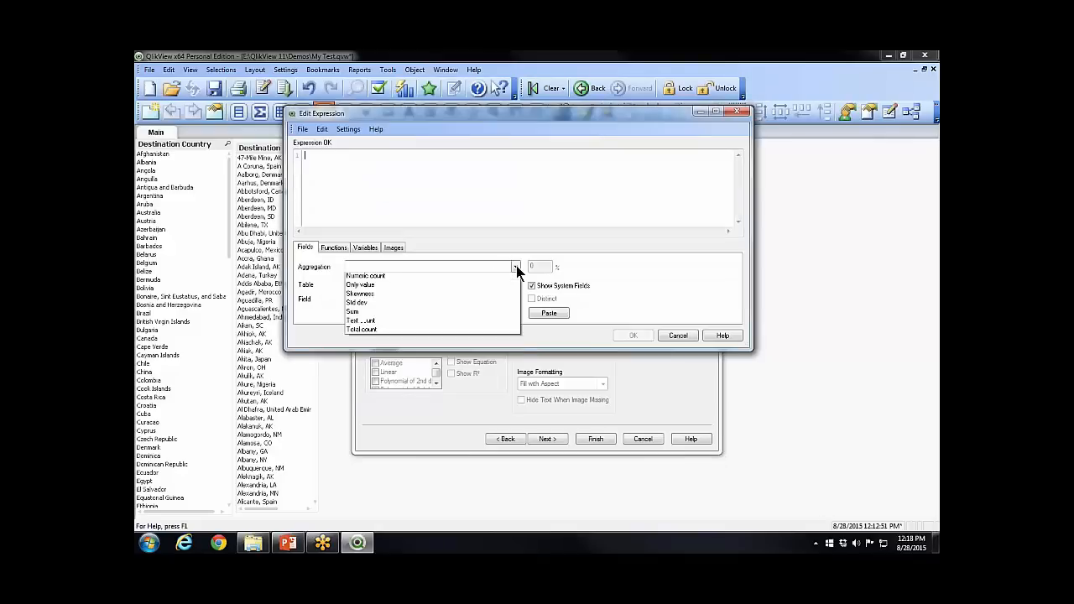
left_click(515, 298)
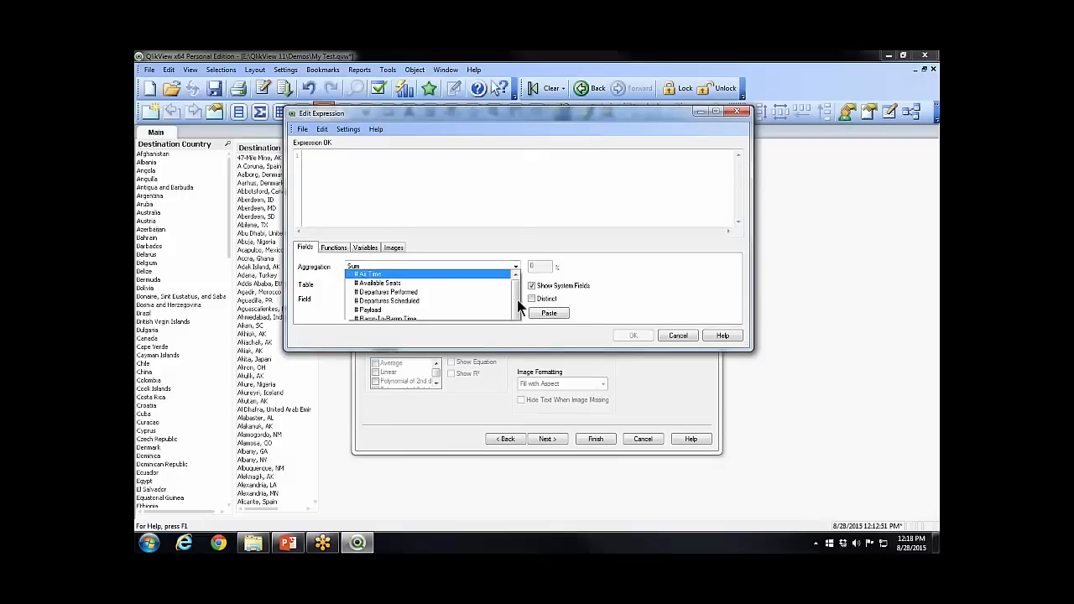
left_click(399, 115)
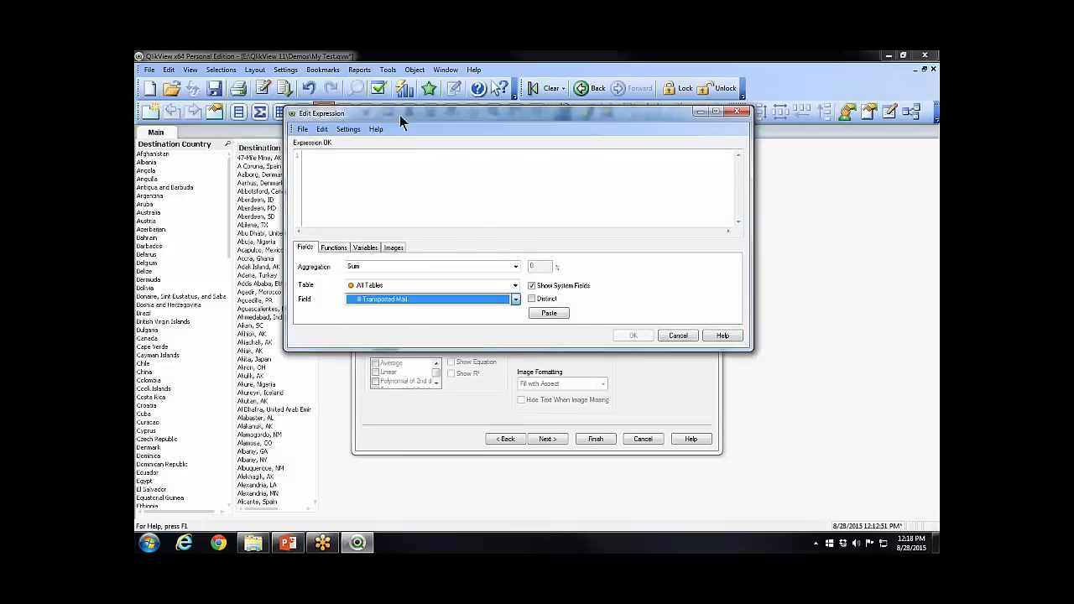
left_click(549, 313)
left_click(633, 335)
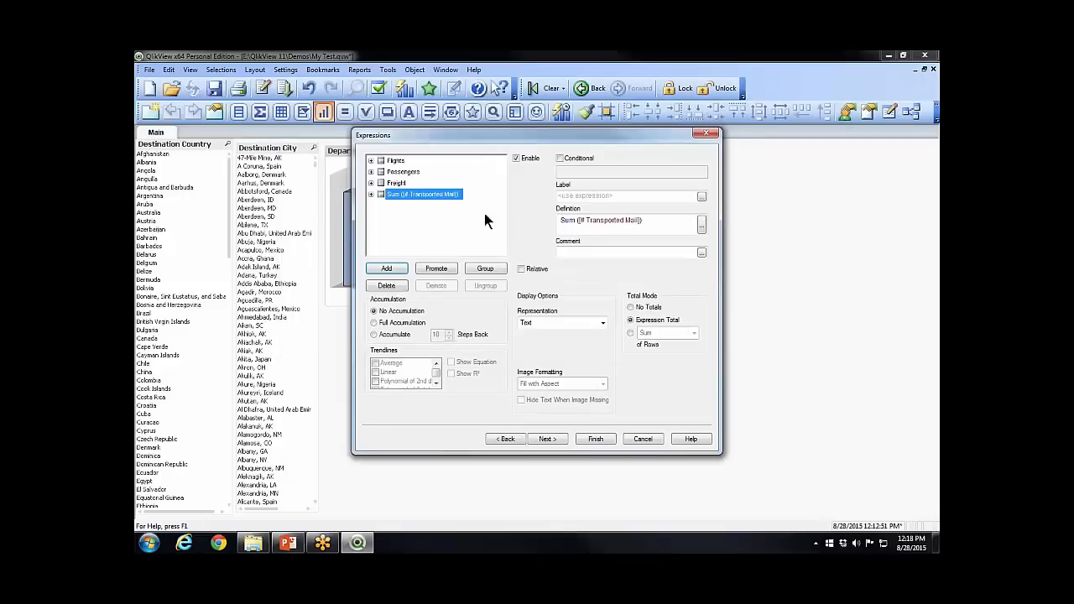
left_click(587, 195)
type("Mail")
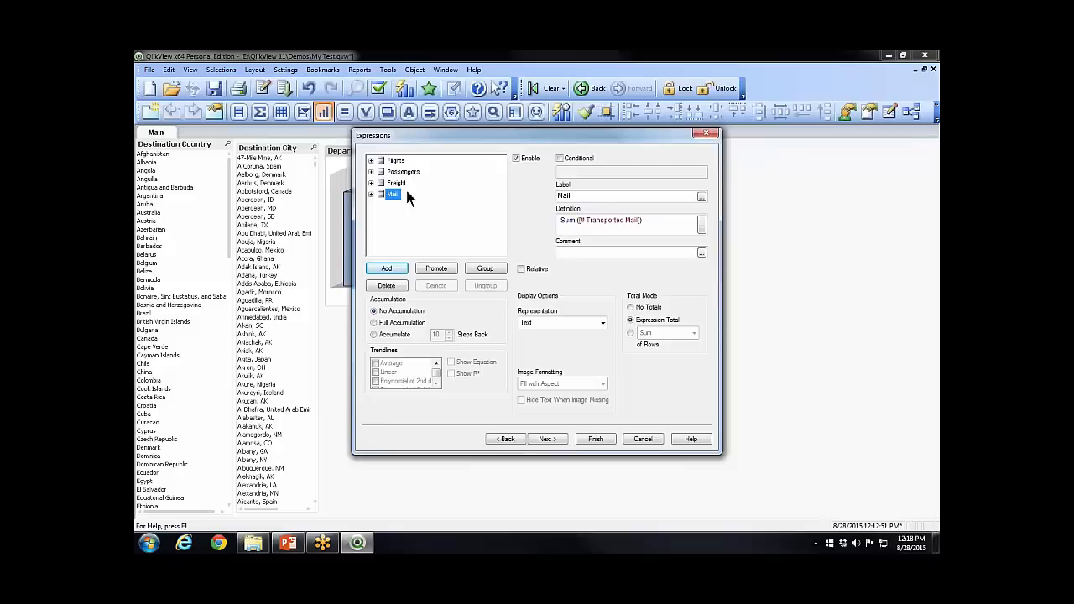
Set the total mode to No Totals for the Mail, Freight, Passengers and Flights expressions
left_click(638, 307)
left_click(395, 183)
key("Up")
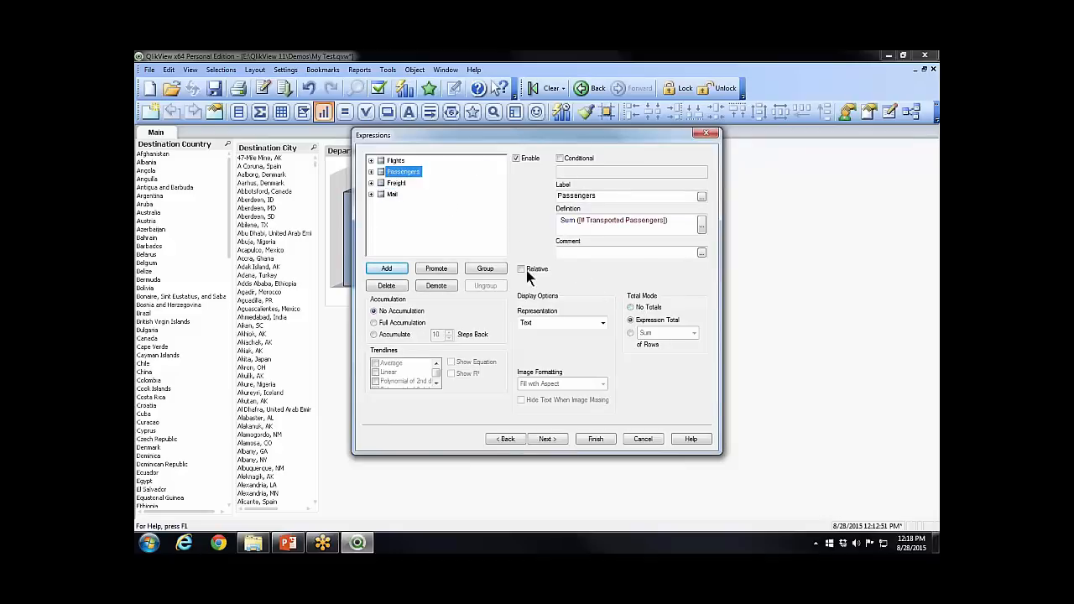
key("Up")
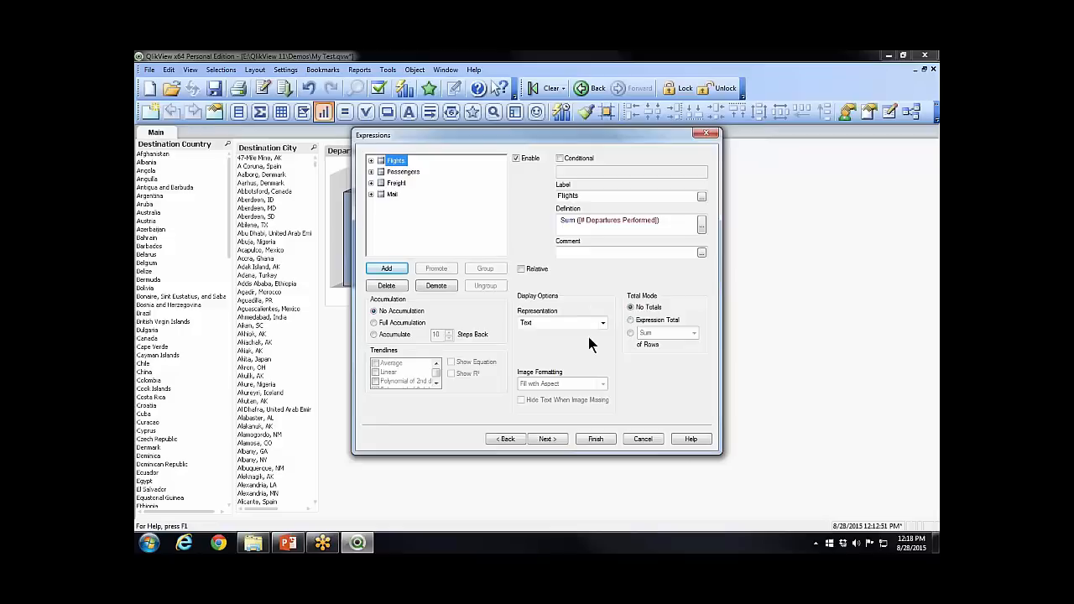
Enable the Max Number option in the table's presentation settings and proceed to the number format settings
left_click(545, 439)
left_click(545, 442)
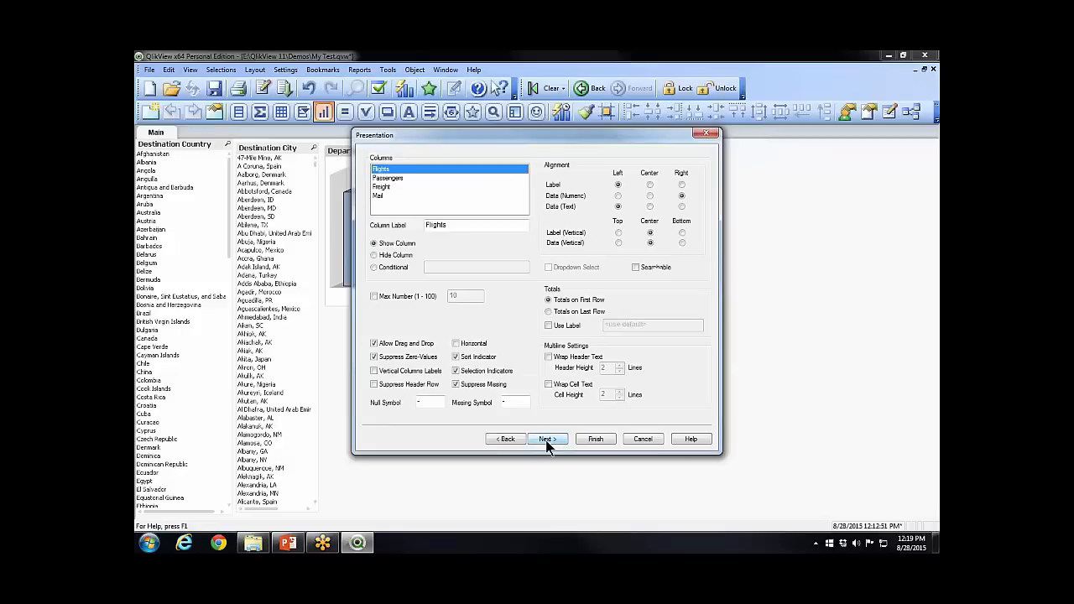
left_click(385, 295)
left_click(548, 440)
left_click(552, 442)
left_click(551, 442)
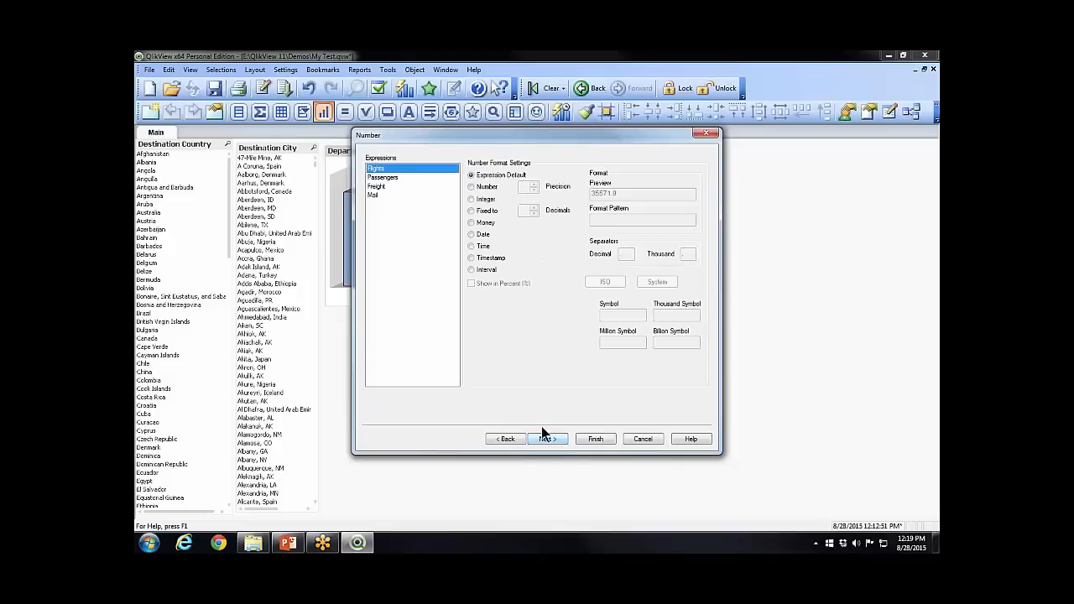
Format Flights, Passengers, Freight and Mail as Integer and place the finished table below the departures chart
left_click(395, 198, "shift")
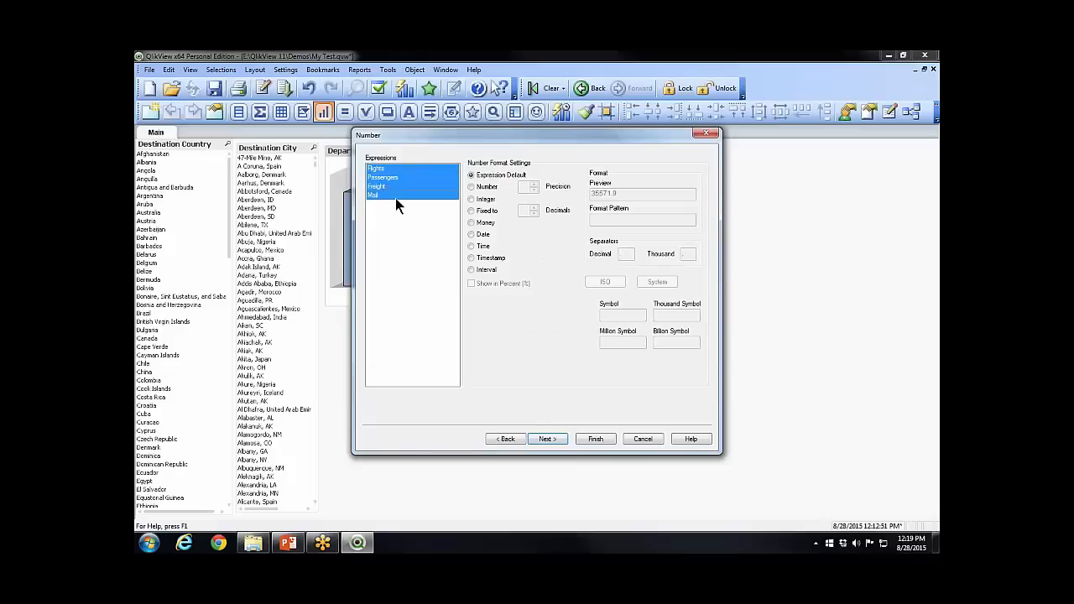
left_click(470, 199)
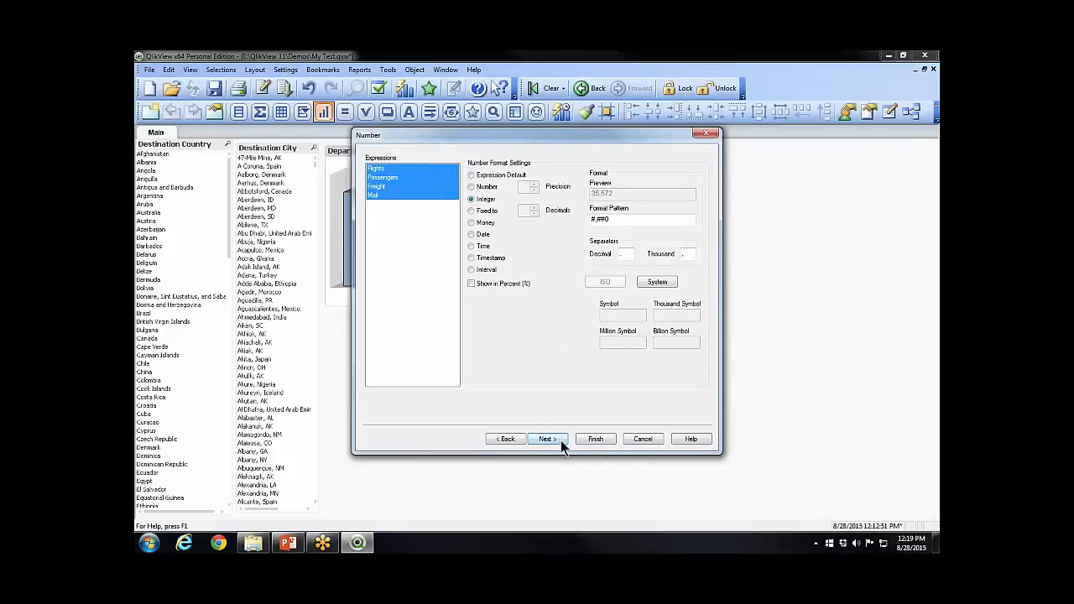
left_click(595, 440)
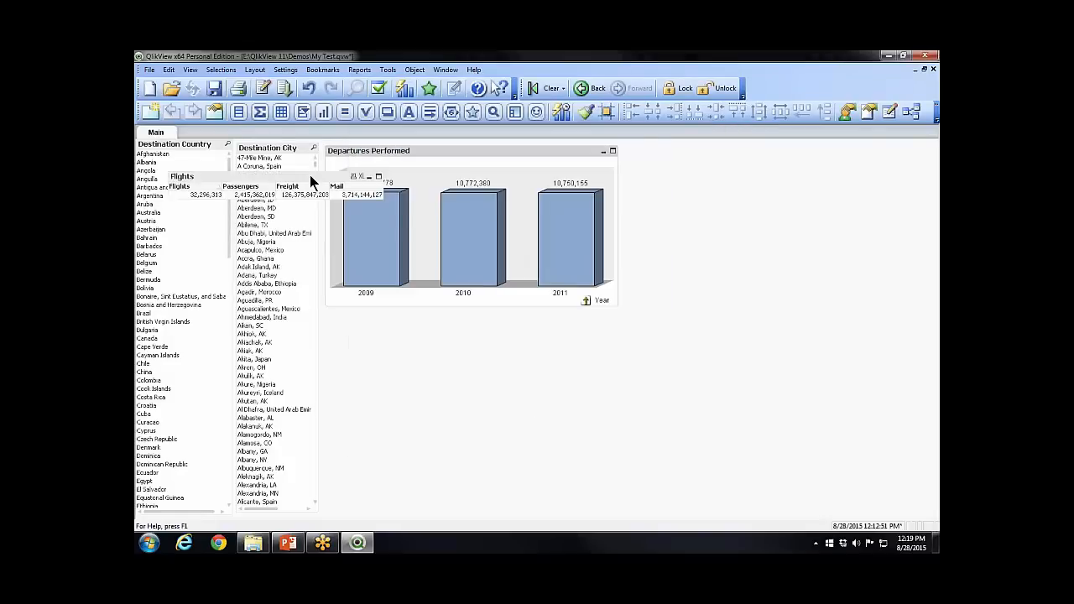
left_click_drag(309, 180, 471, 326)
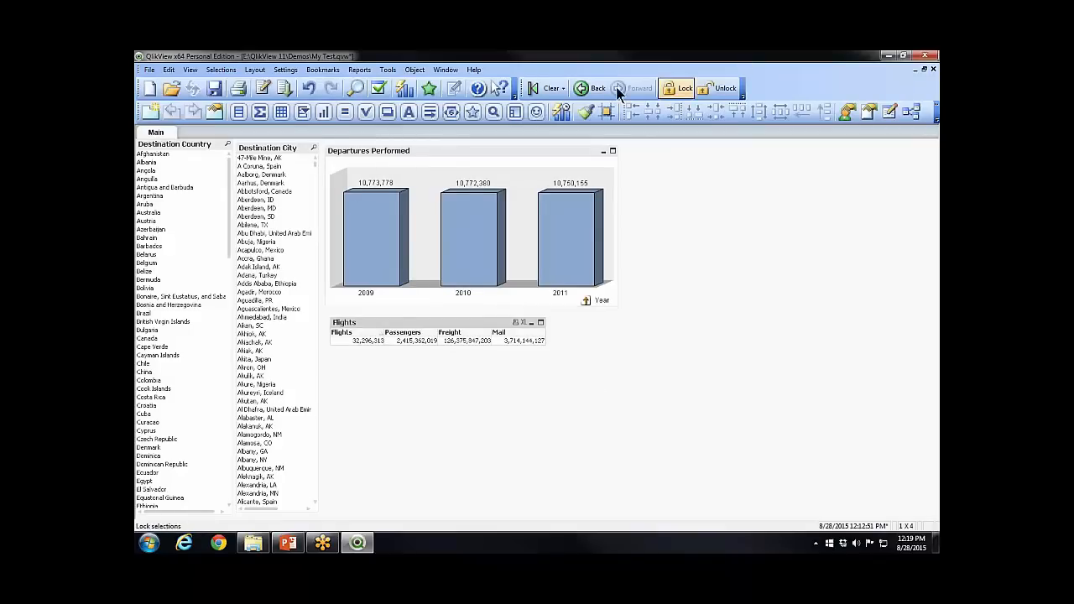
Add From - To City as a dimension of the Flights table
right_click(389, 324)
left_click(425, 329)
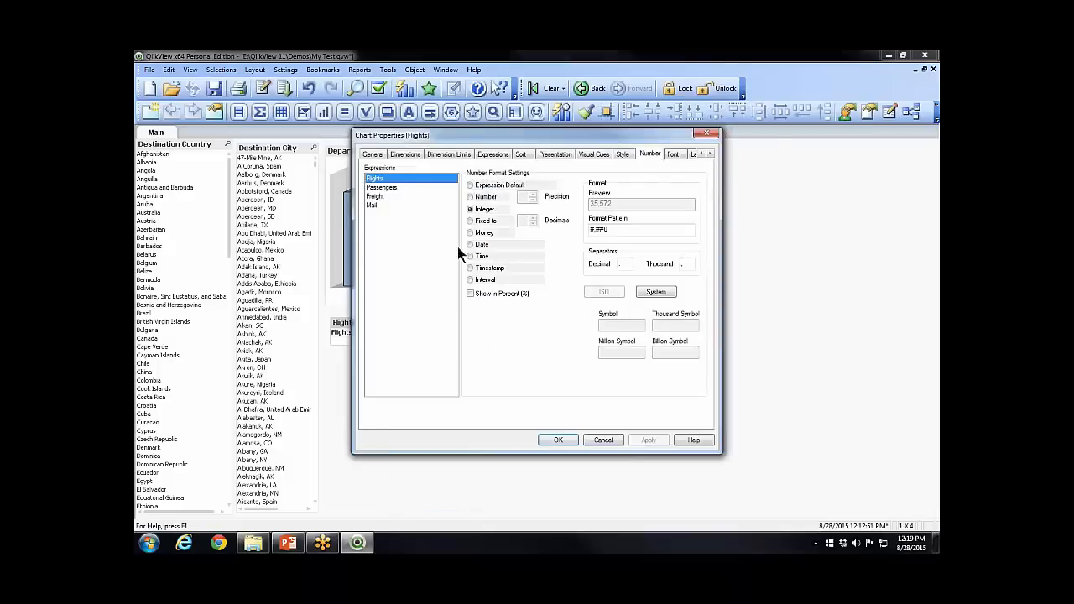
left_click(374, 154)
left_click(407, 154)
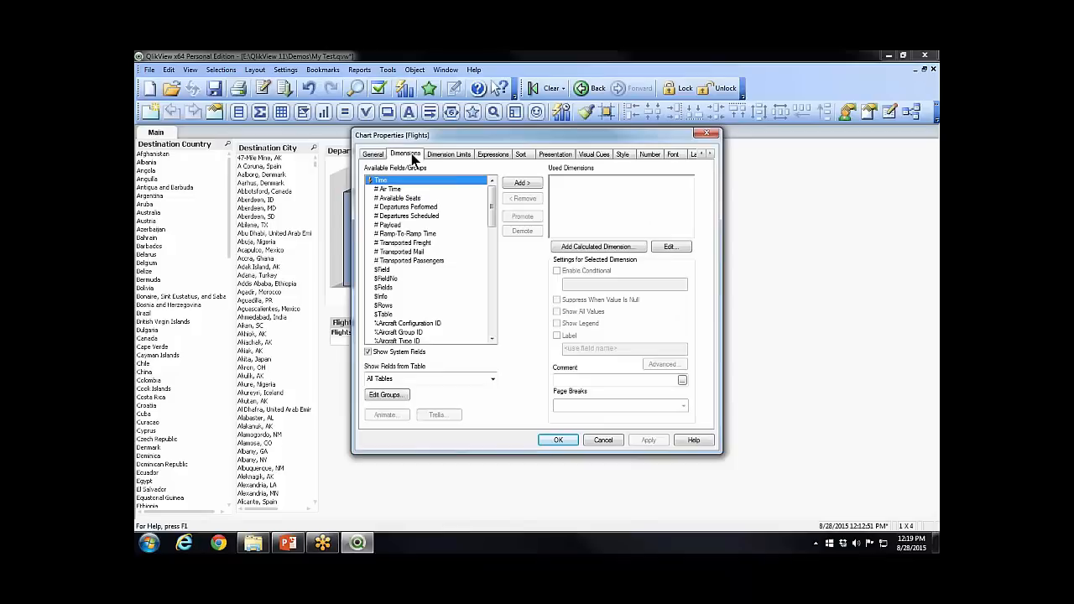
left_click_drag(492, 204, 494, 285)
double_click(395, 286)
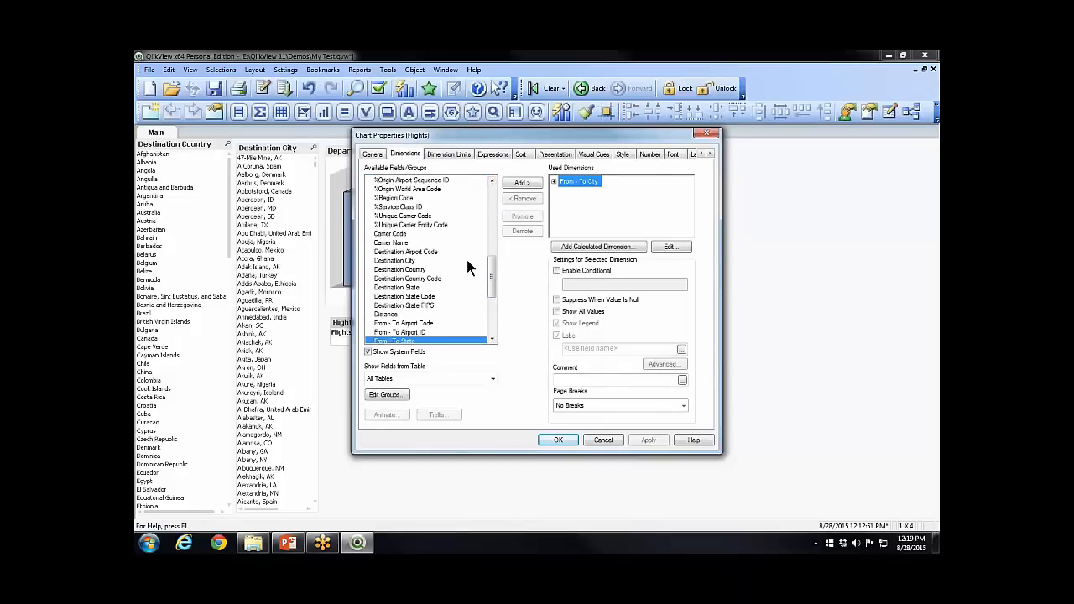
left_click(559, 441)
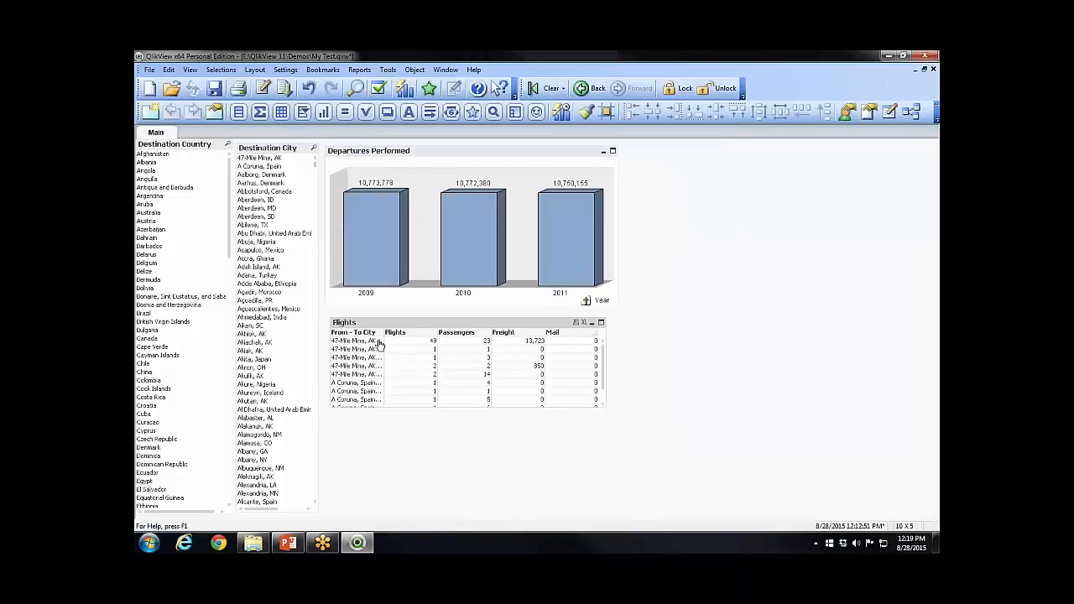
Widen the From - To City column and enlarge the Flights table so all its columns and ten rows fit
left_click_drag(379, 344, 467, 345)
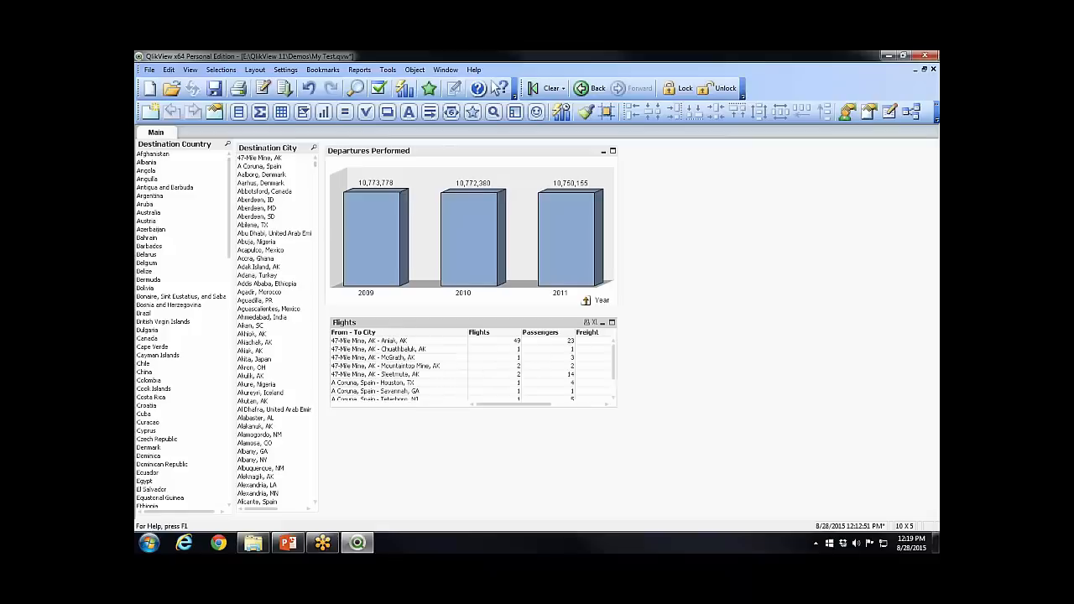
left_click_drag(617, 378, 746, 377)
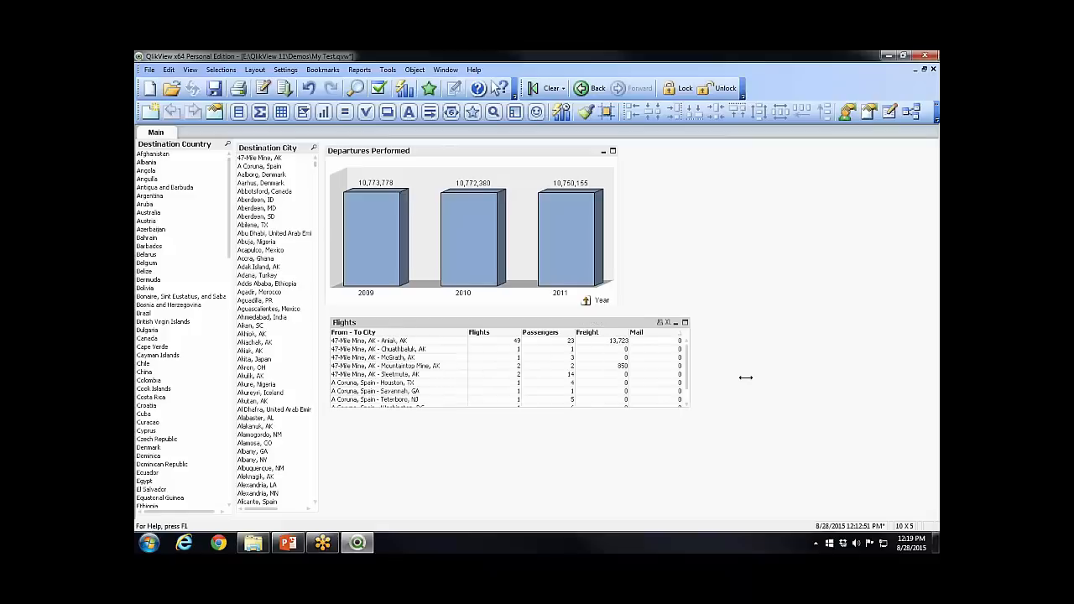
left_click_drag(556, 407, 561, 510)
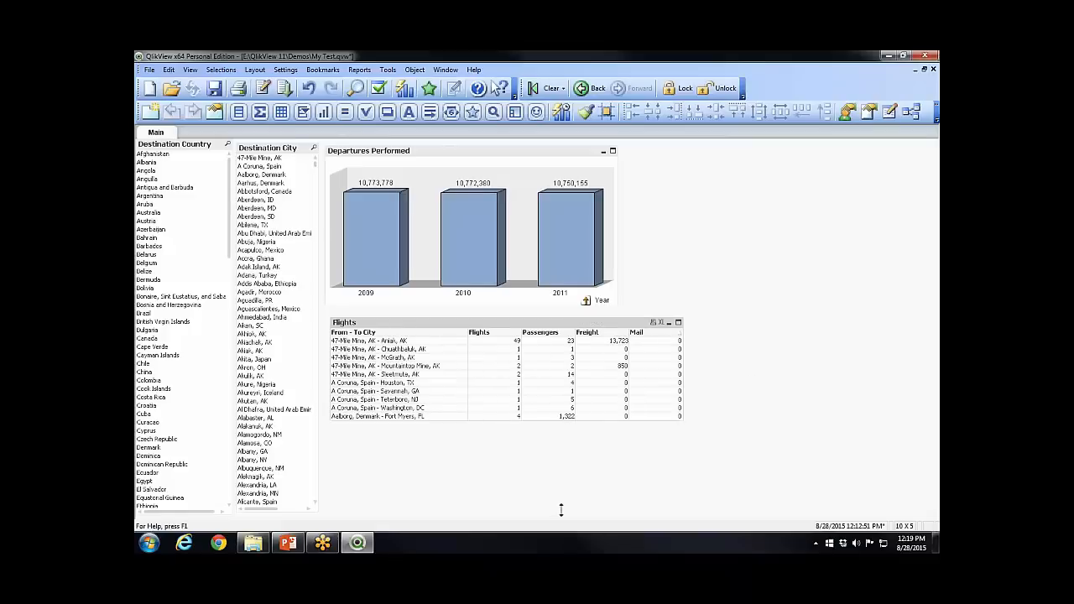
Sort the Flights table descending by Flights, and re-sort it descending by Passengers
left_click(506, 332)
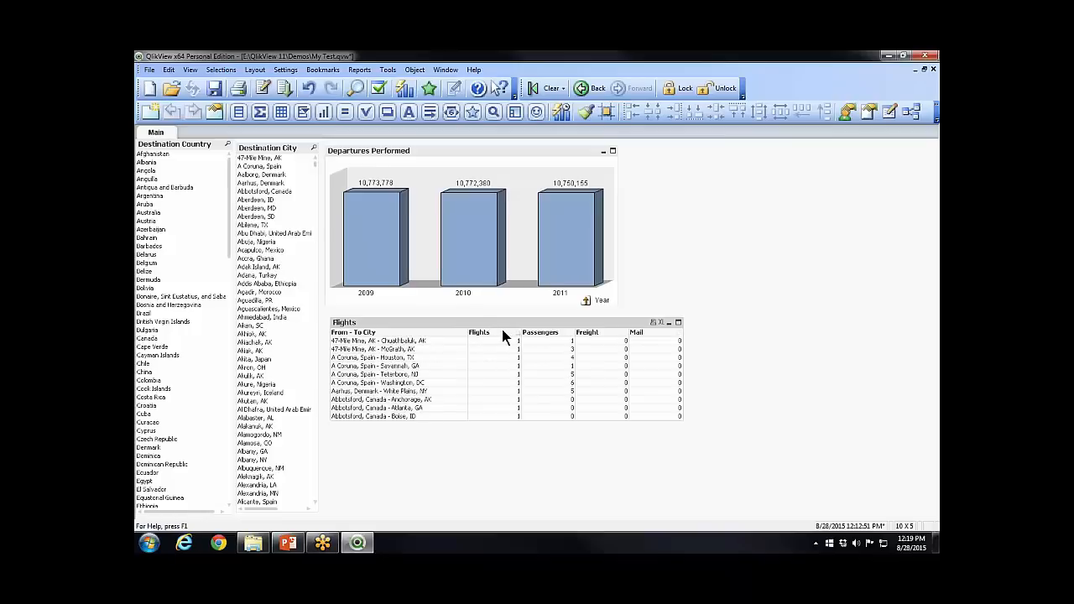
left_click(503, 335)
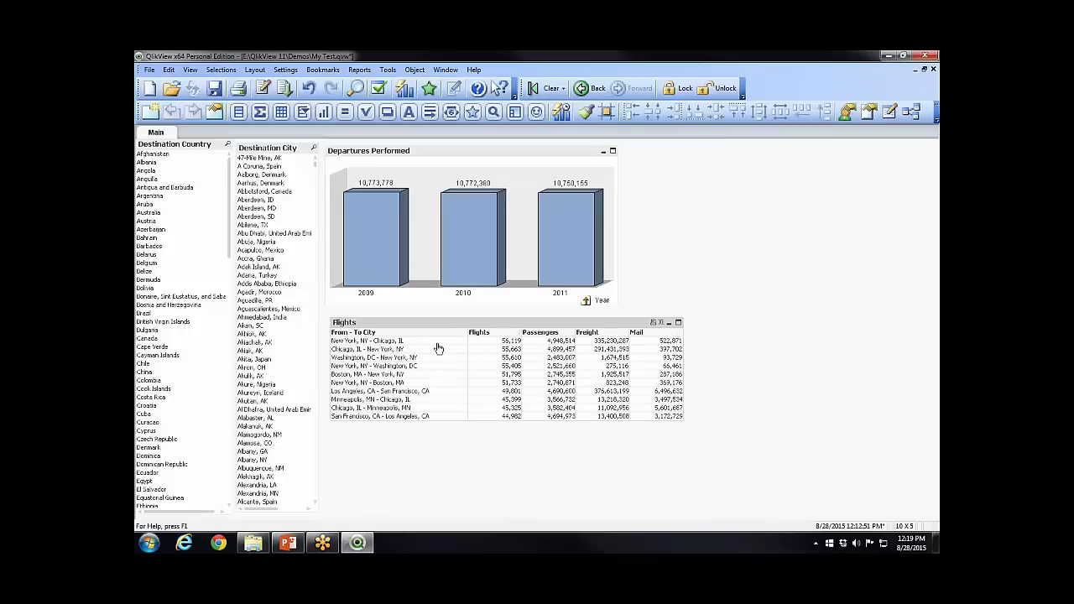
left_click(541, 332)
left_click(541, 330)
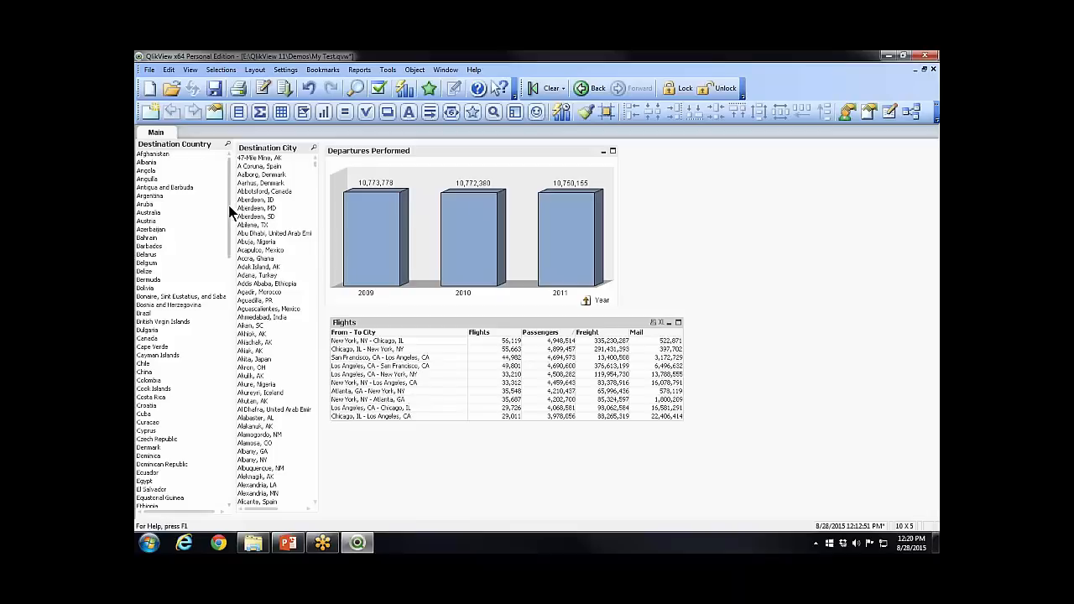
Examine the United Kingdom destination routes sorted by Flights and by Passengers, and clear the country selection
scroll(223, 273, "down", 8)
left_click_drag(222, 269, 224, 451)
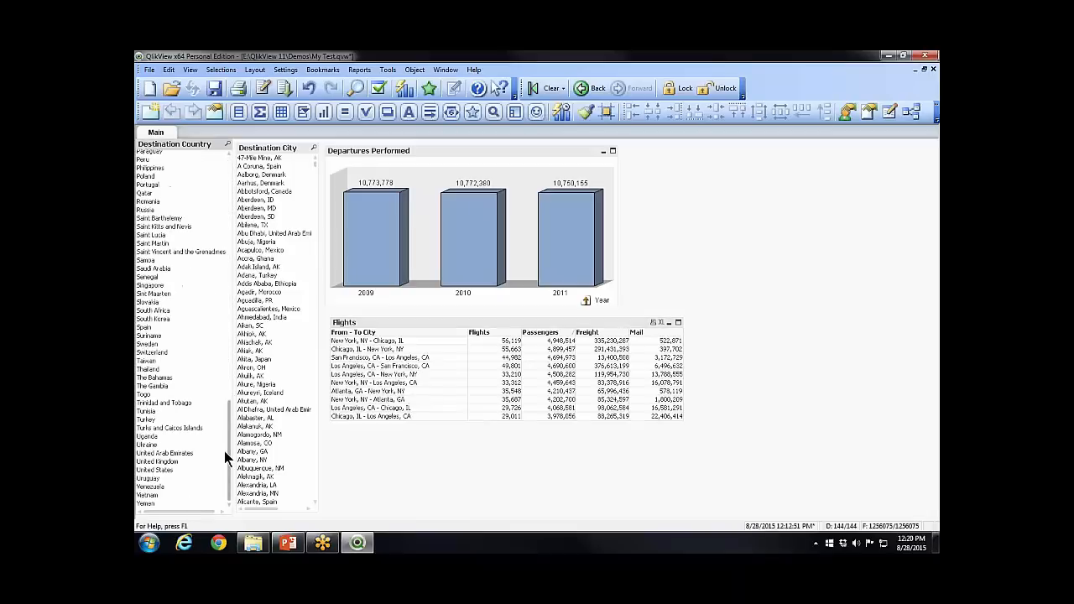
left_click(149, 462)
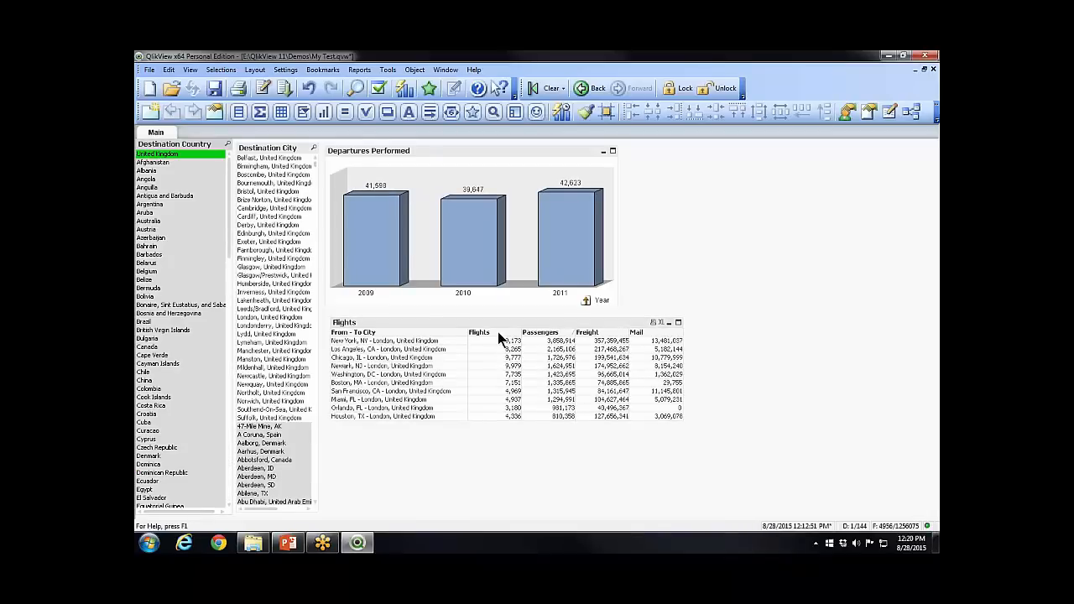
left_click(498, 331)
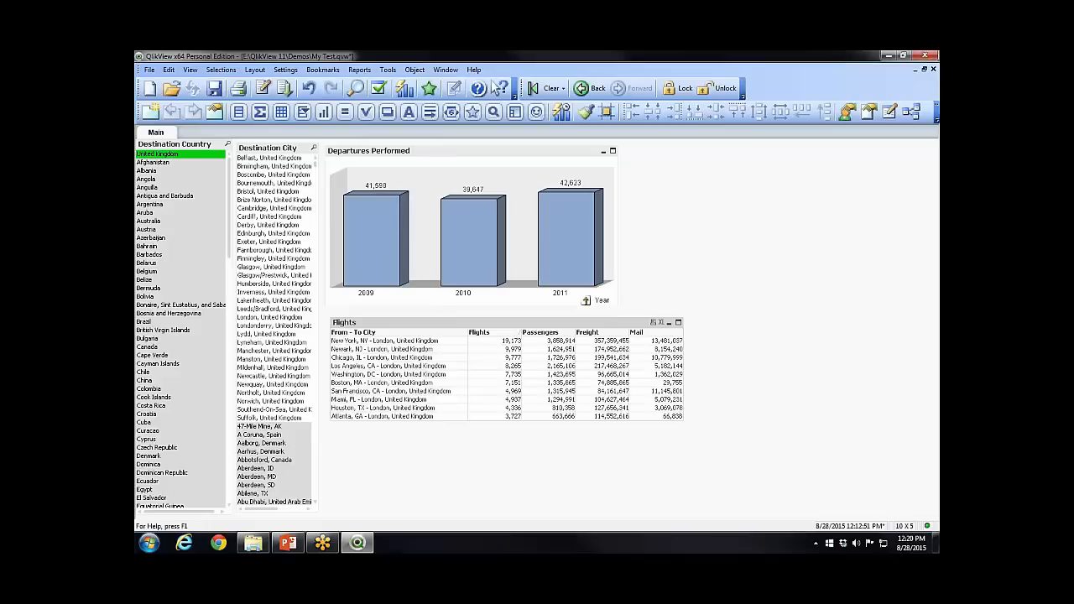
double_click(541, 332)
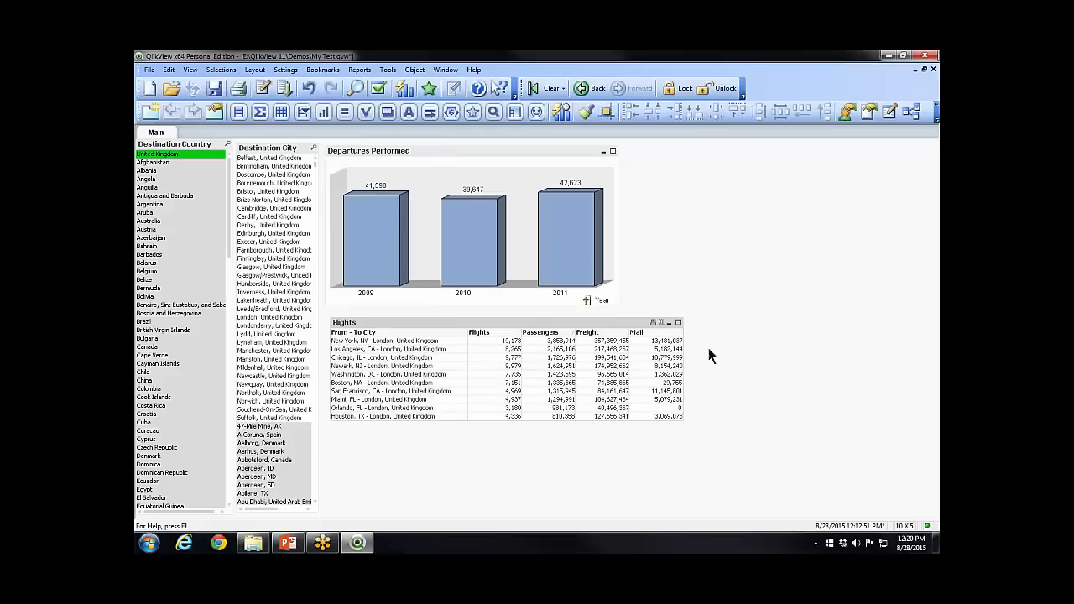
left_click(545, 89)
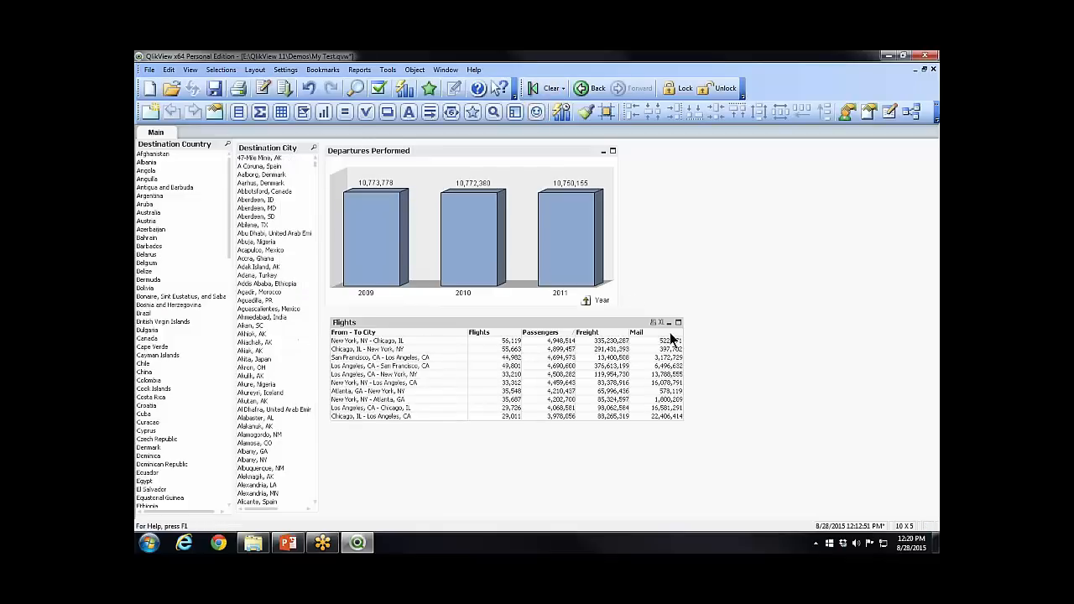
Narrow the Flights table and its From - To City column to about the width of the departures chart
left_click_drag(685, 361, 647, 362)
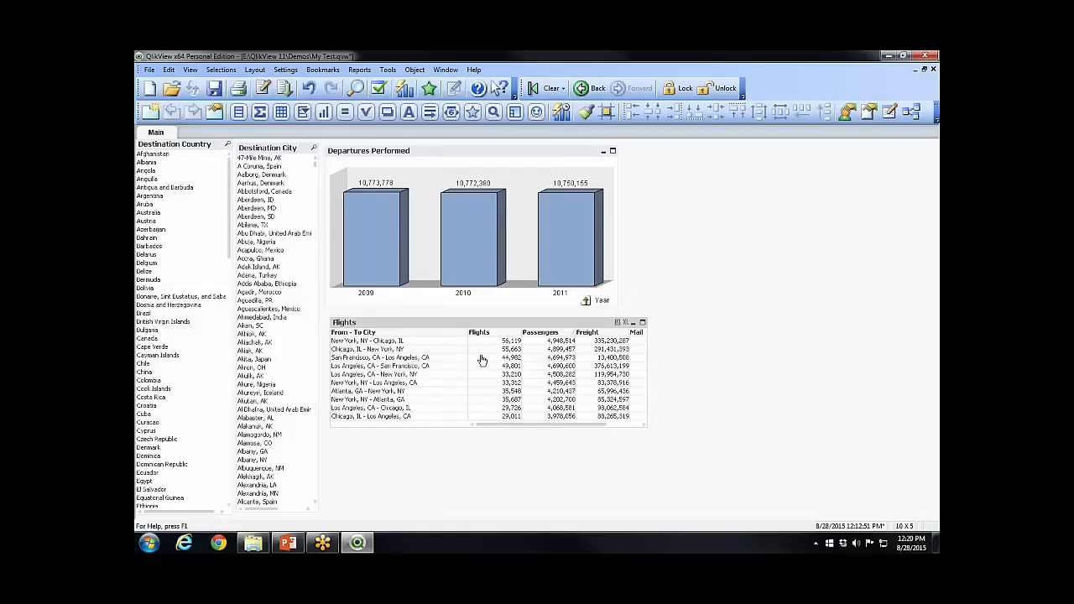
left_click_drag(468, 364, 390, 361)
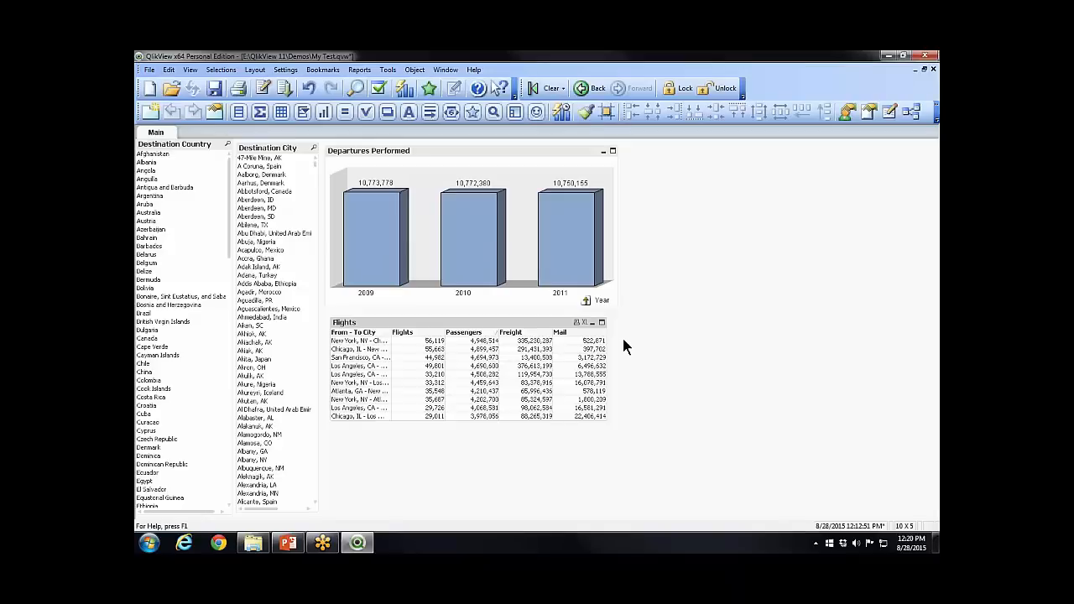
Examine the ID fields of the Flight Data table in the table viewer, enlarging the table to show them, and close the viewer
left_click(911, 112)
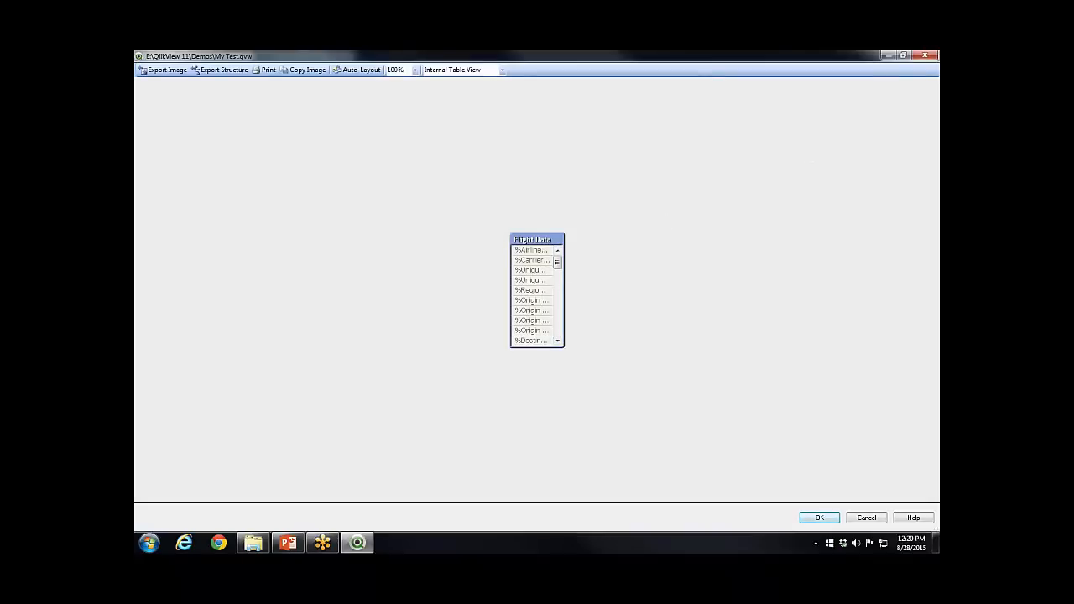
left_click_drag(564, 346, 676, 525)
left_click_drag(616, 249, 546, 129)
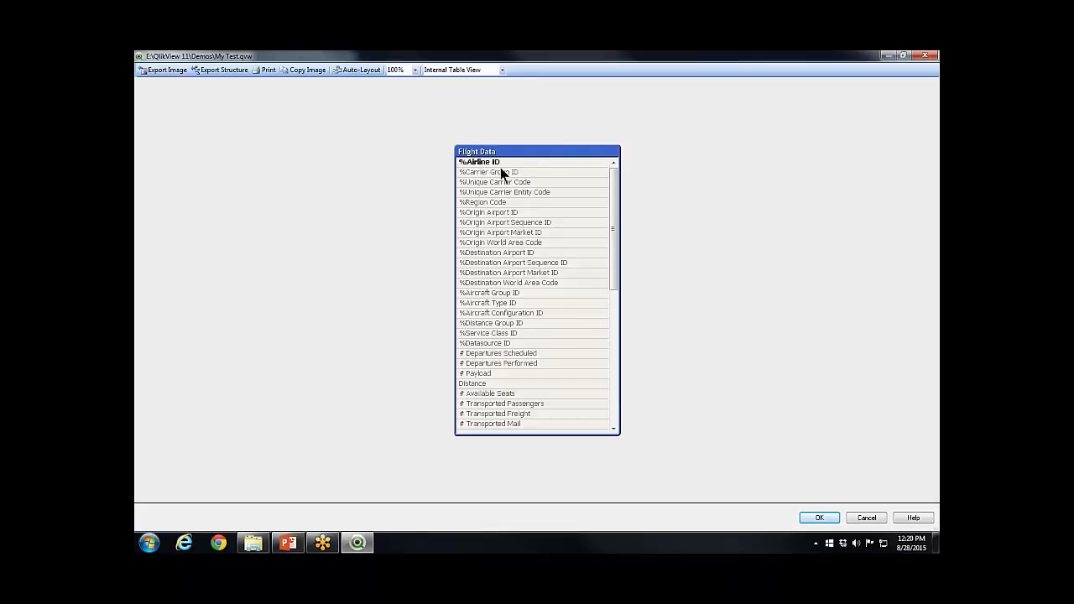
left_click(504, 302)
mouse_move(510, 214)
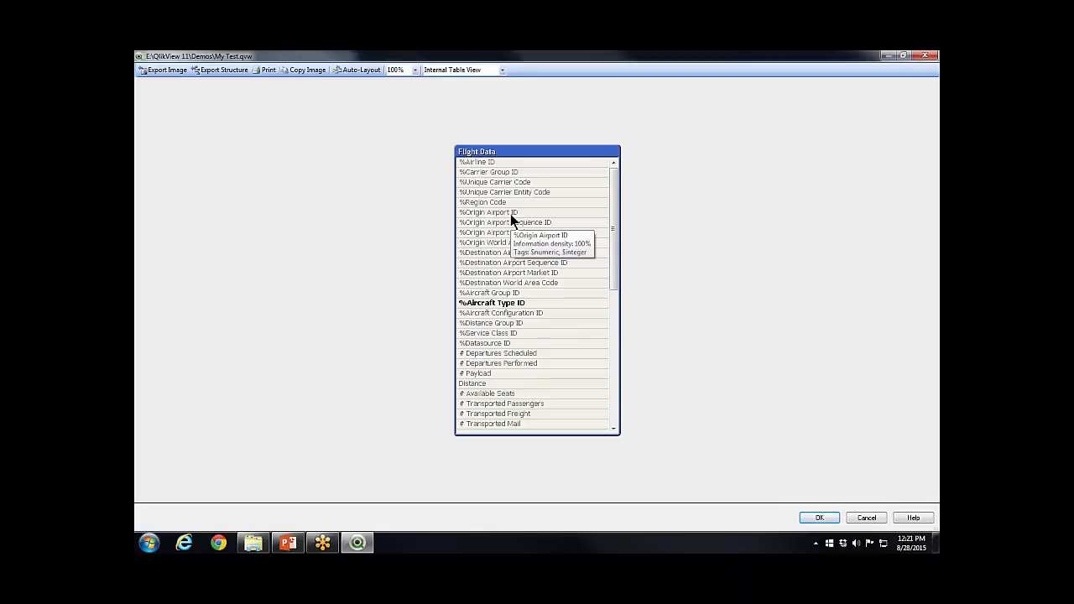
left_click(924, 55)
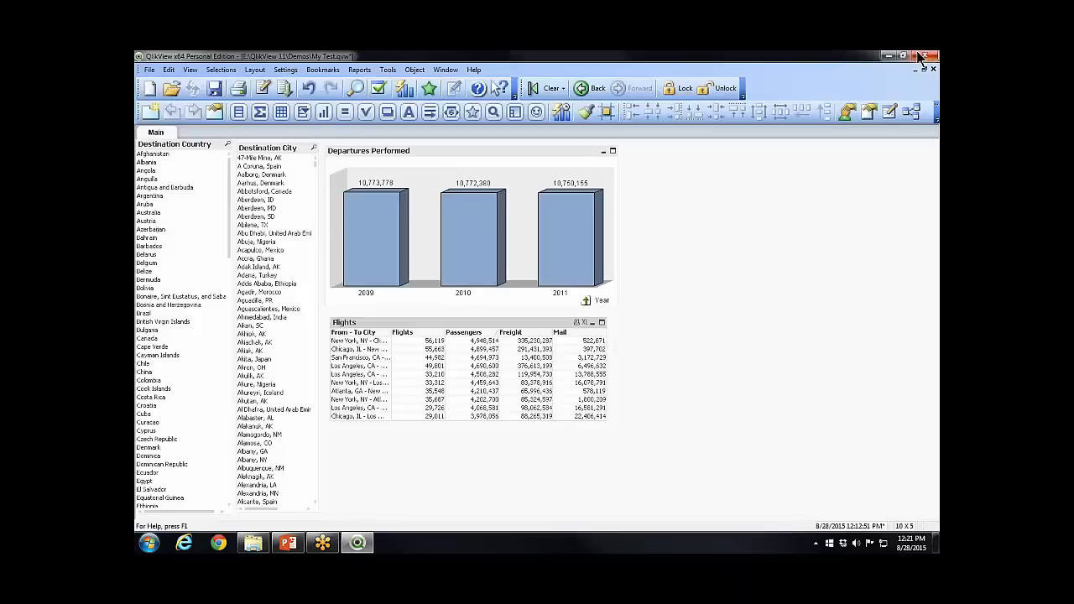
Add a load statement for Airlines.qvd with embedded labels to the end of the load script
left_click(262, 88)
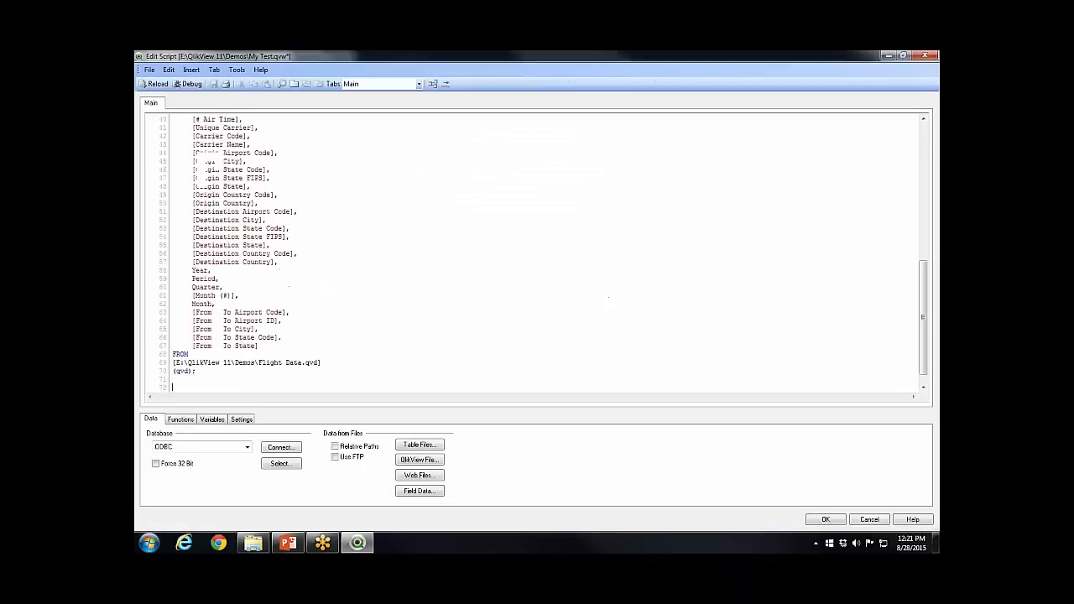
left_click(418, 445)
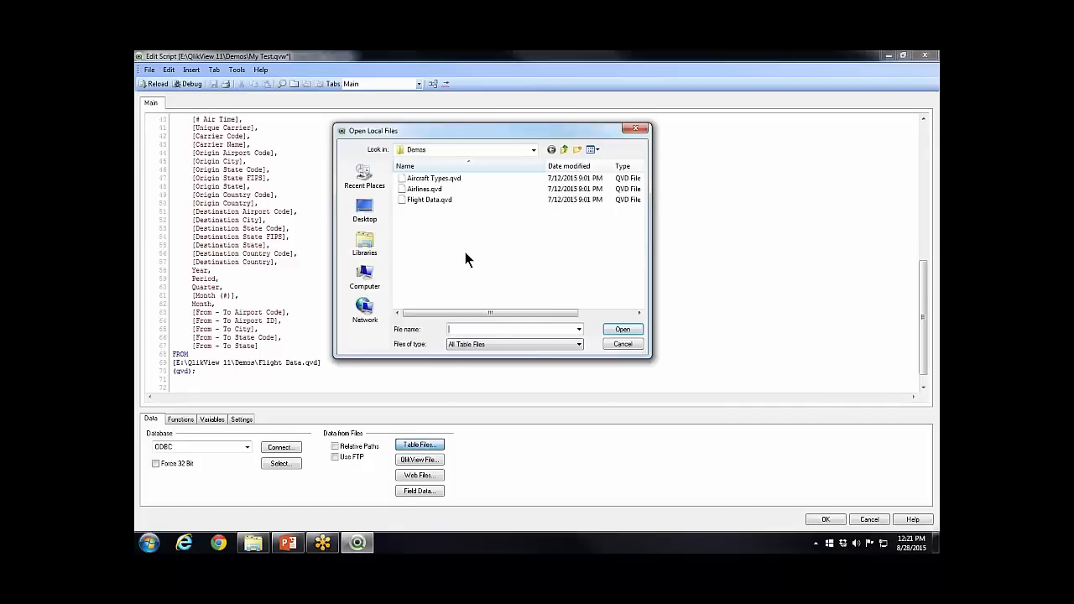
left_click(429, 190)
double_click(429, 189)
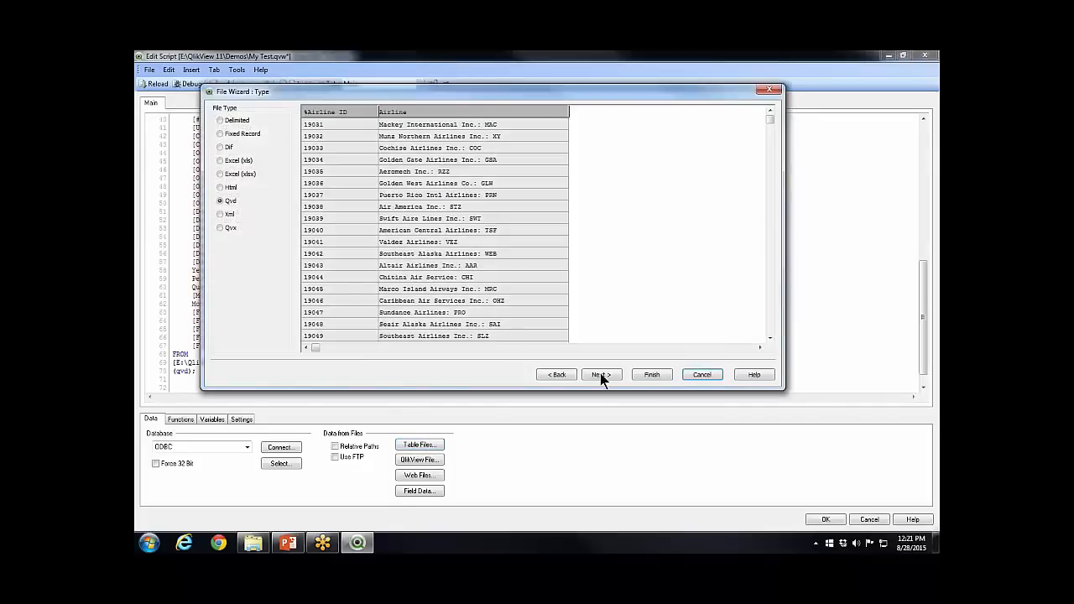
left_click(608, 376)
left_click(304, 135)
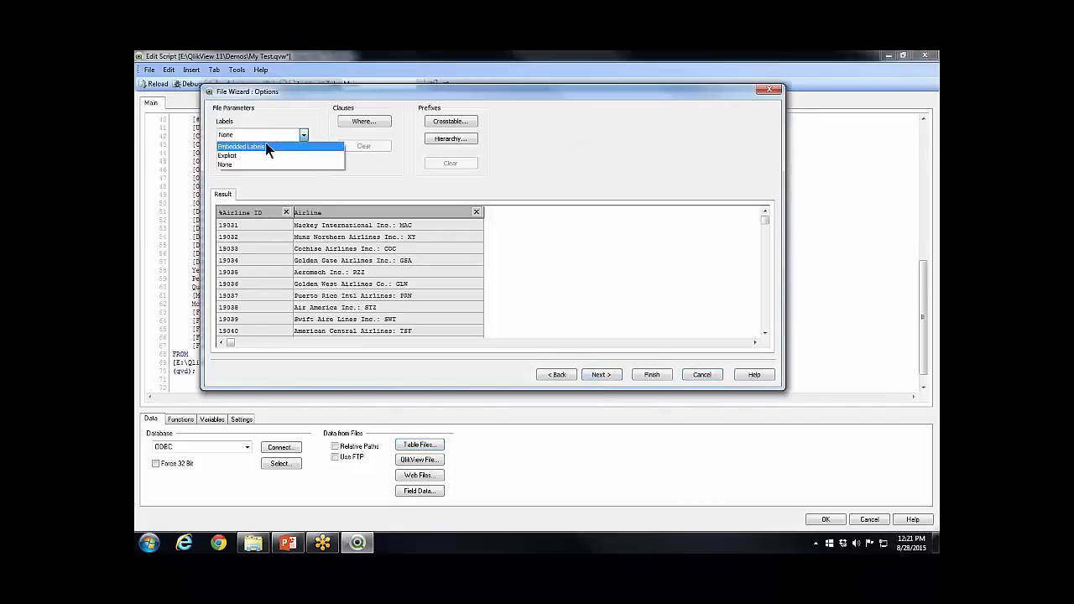
left_click(269, 147)
left_click(660, 371)
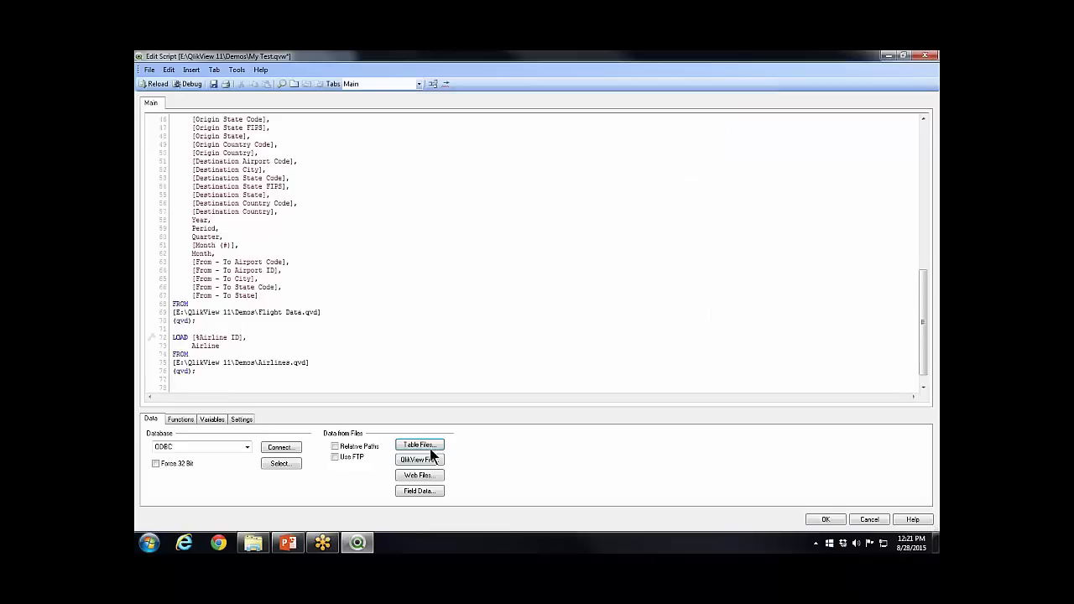
Add a load statement for Aircraft Types.qvd with embedded labels below the Airlines load
left_click(420, 445)
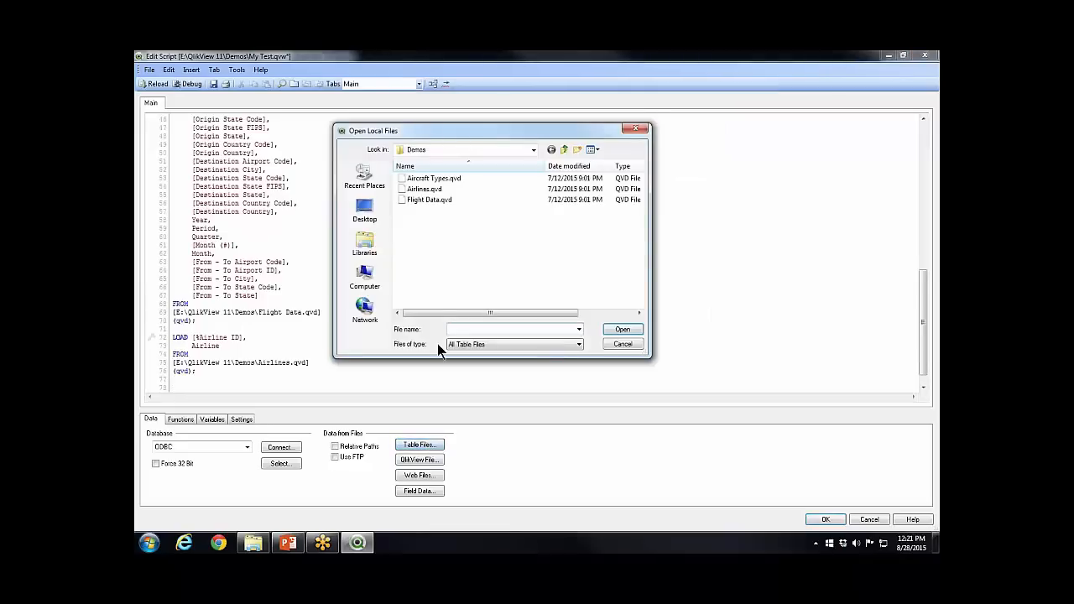
double_click(424, 179)
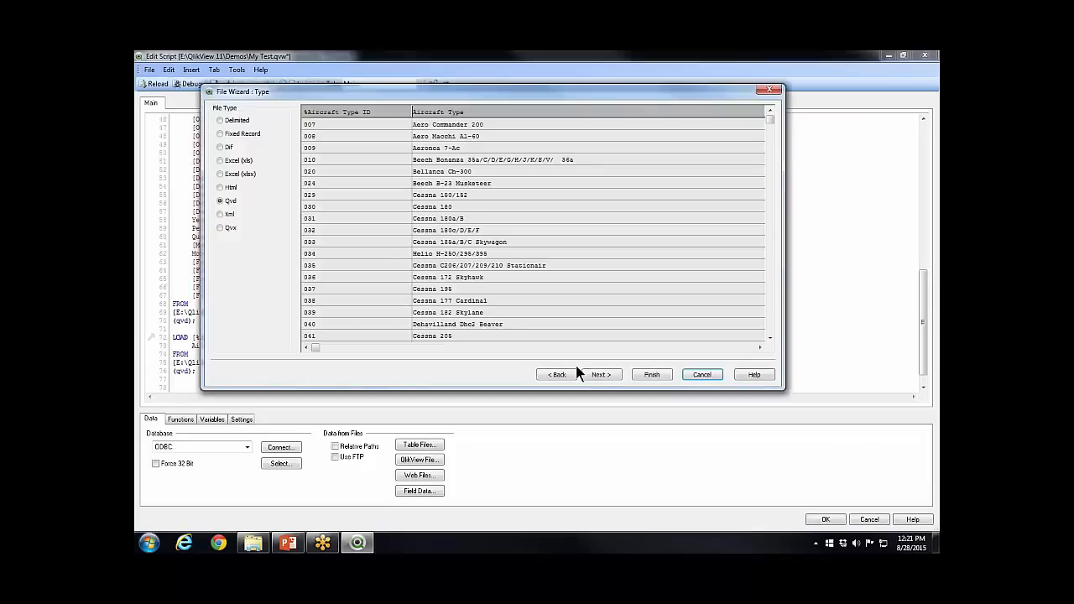
left_click(599, 374)
left_click(599, 374)
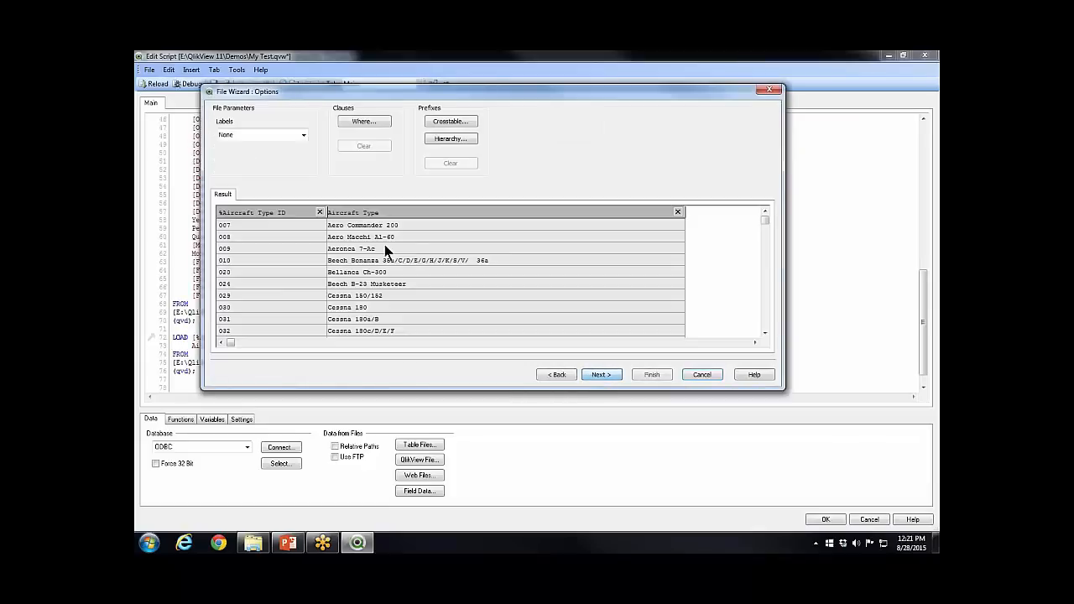
left_click(304, 135)
left_click(286, 147)
left_click(651, 374)
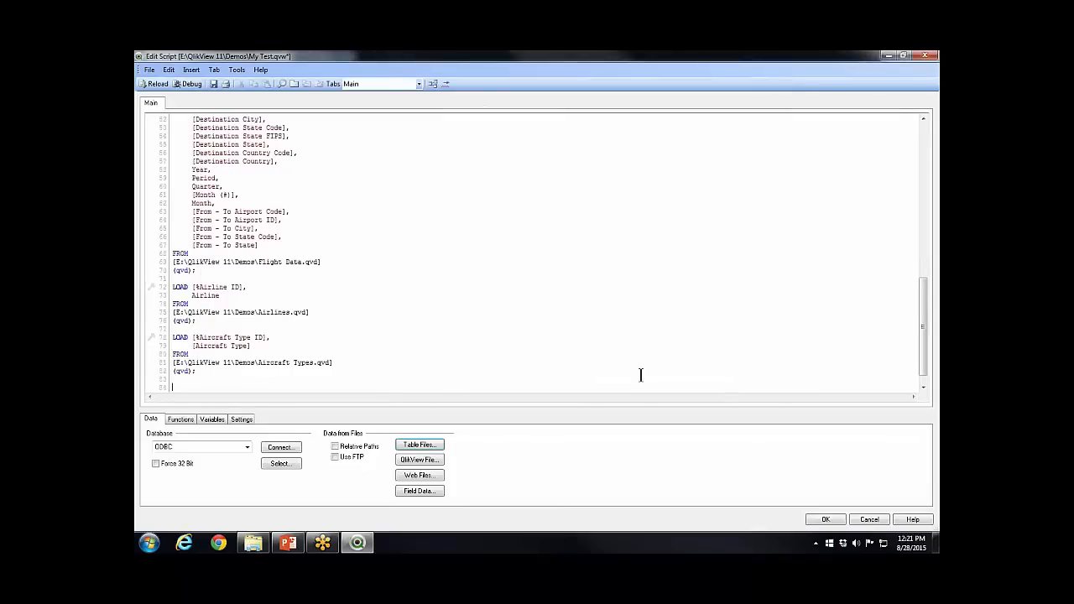
Reload the script and dismiss the sheet's field selection without adding list boxes
left_click(156, 84)
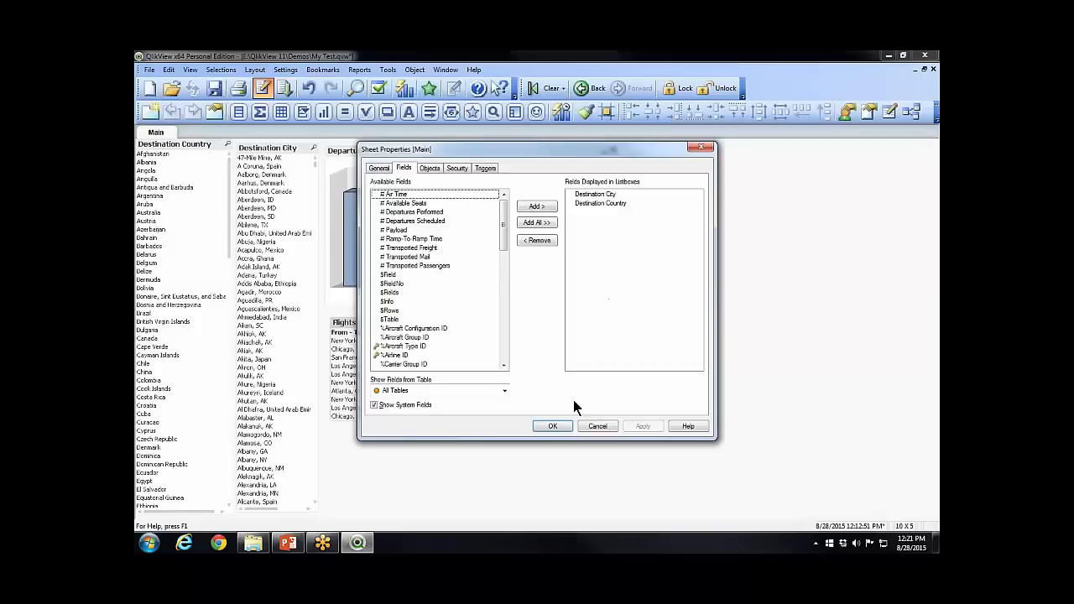
left_click(597, 426)
In the table viewer, enlarge the Flight Data table and arrange the Airlines and Aircraft Types tables beside it
left_click(909, 111)
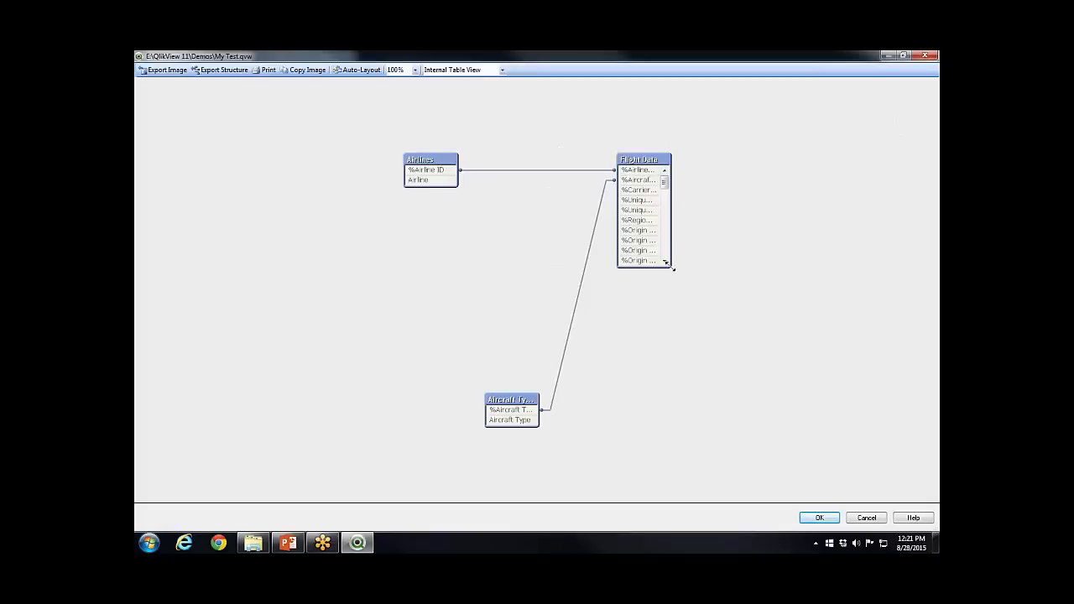
left_click_drag(670, 267, 765, 480)
left_click_drag(513, 400, 529, 209)
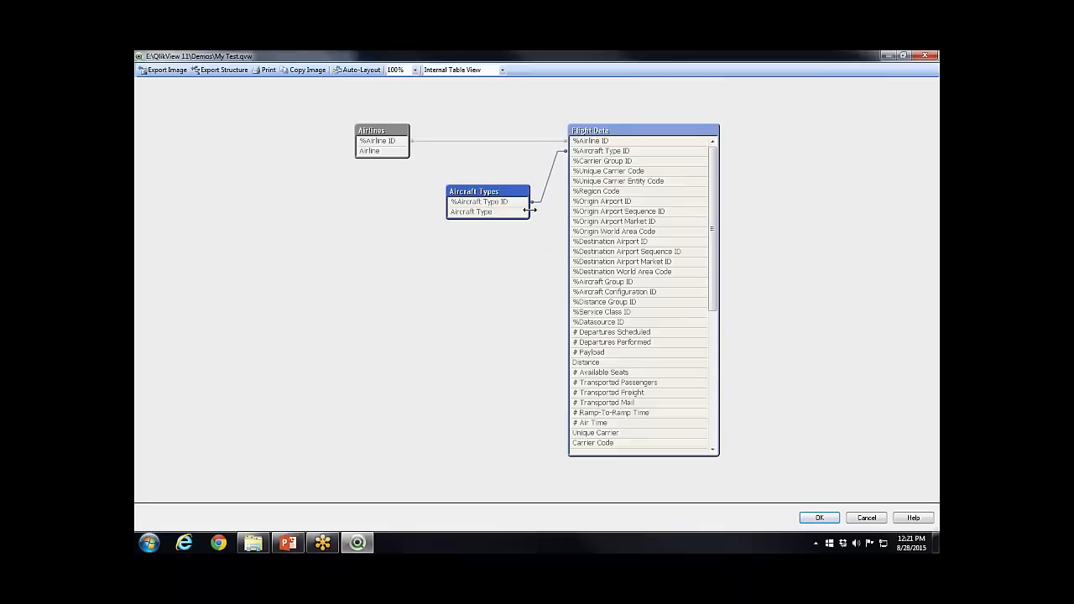
left_click_drag(395, 131, 497, 116)
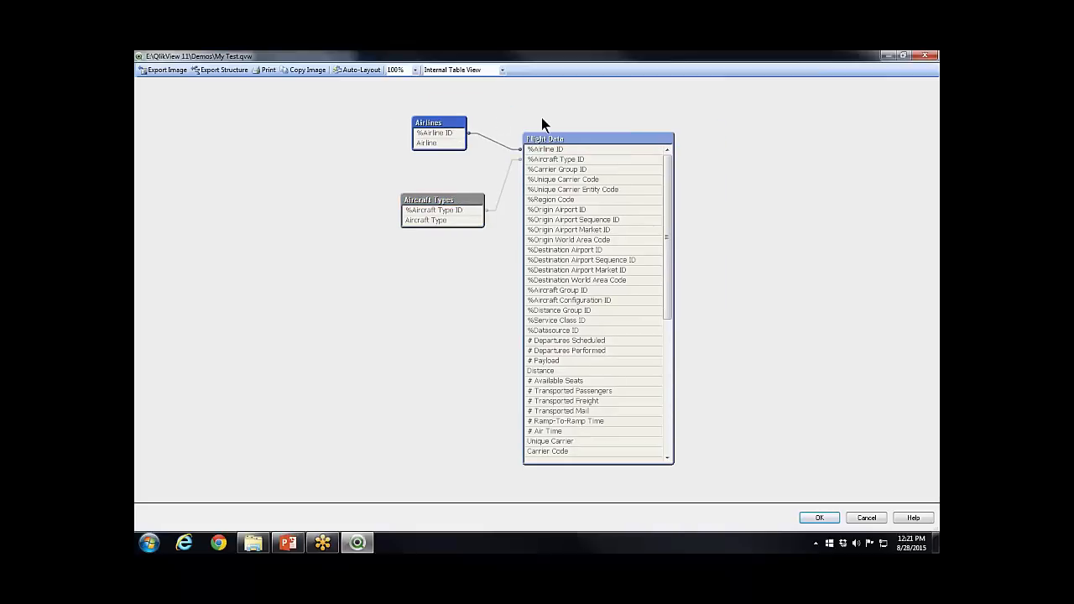
left_click_drag(701, 118, 512, 487)
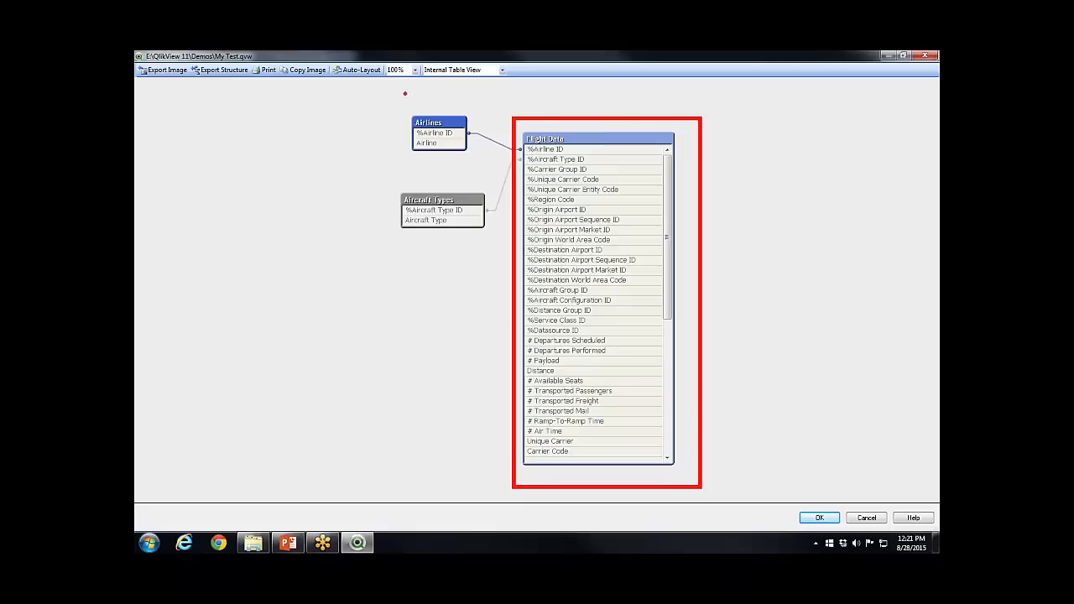
left_click_drag(401, 98, 476, 158)
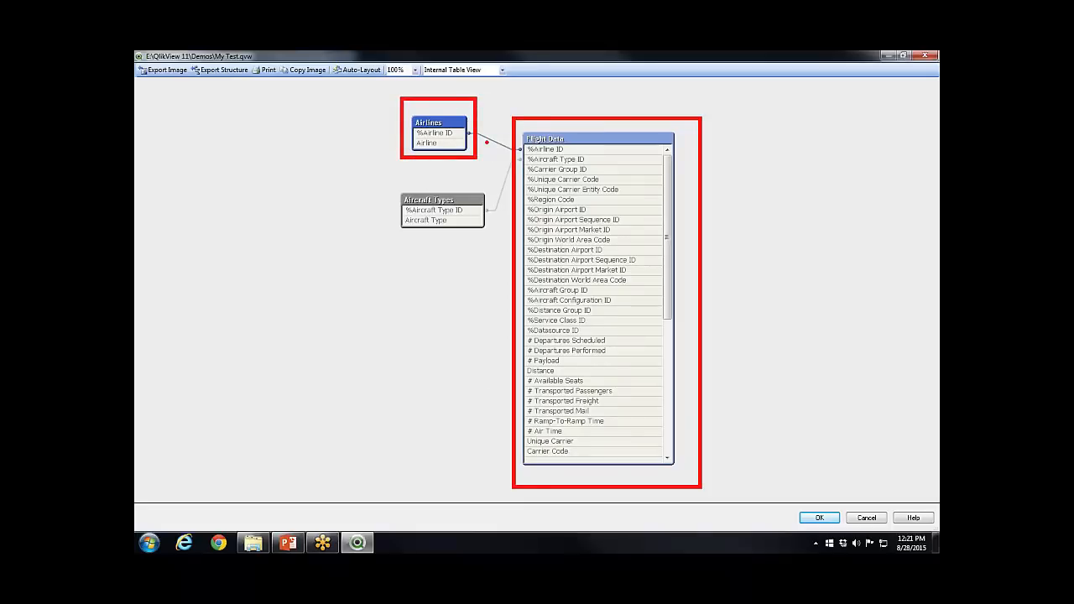
left_click_drag(391, 184, 496, 239)
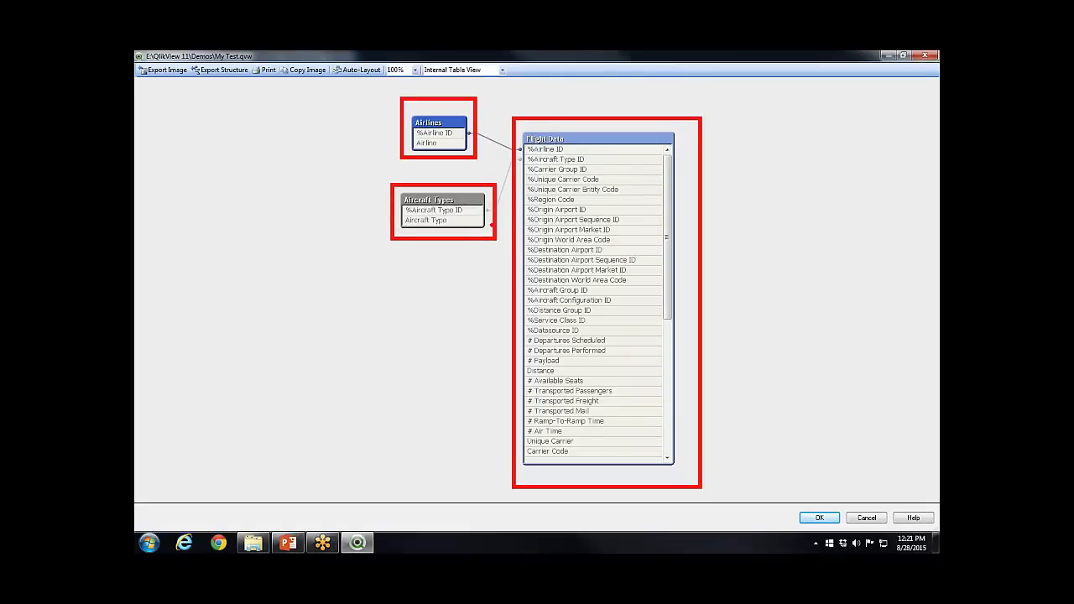
key("Escape")
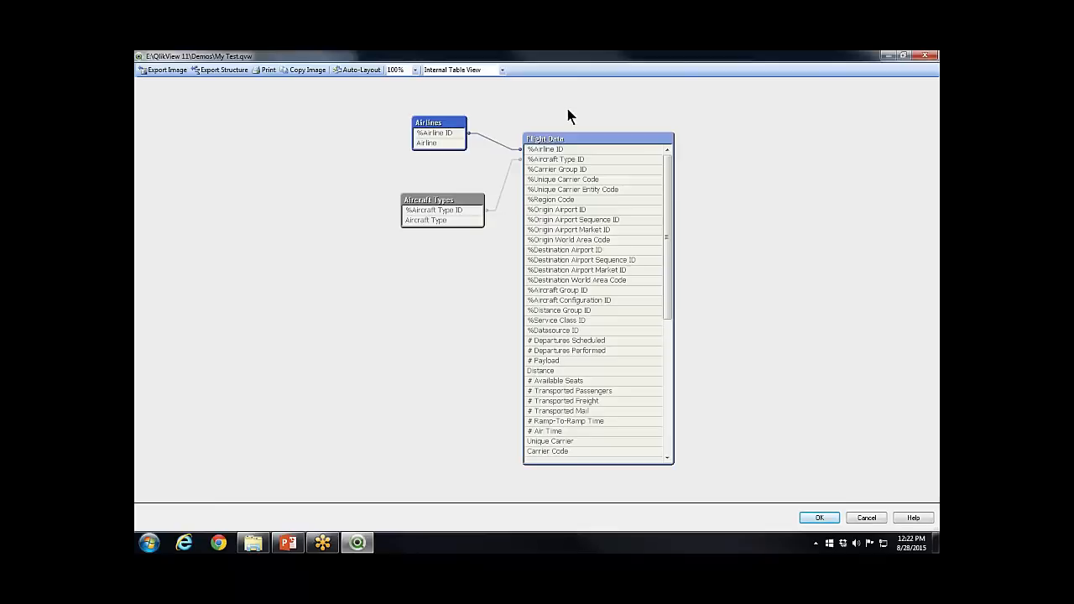
Close the table viewer and start a pivot table chart with Airline and Aircraft Type as its dimensions
left_click(925, 56)
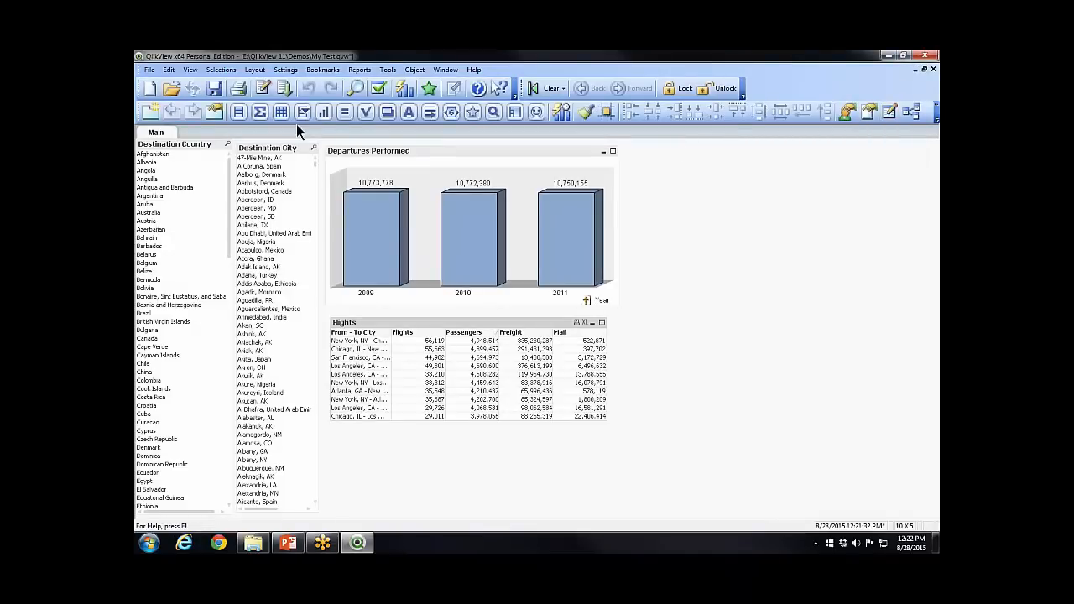
left_click(323, 112)
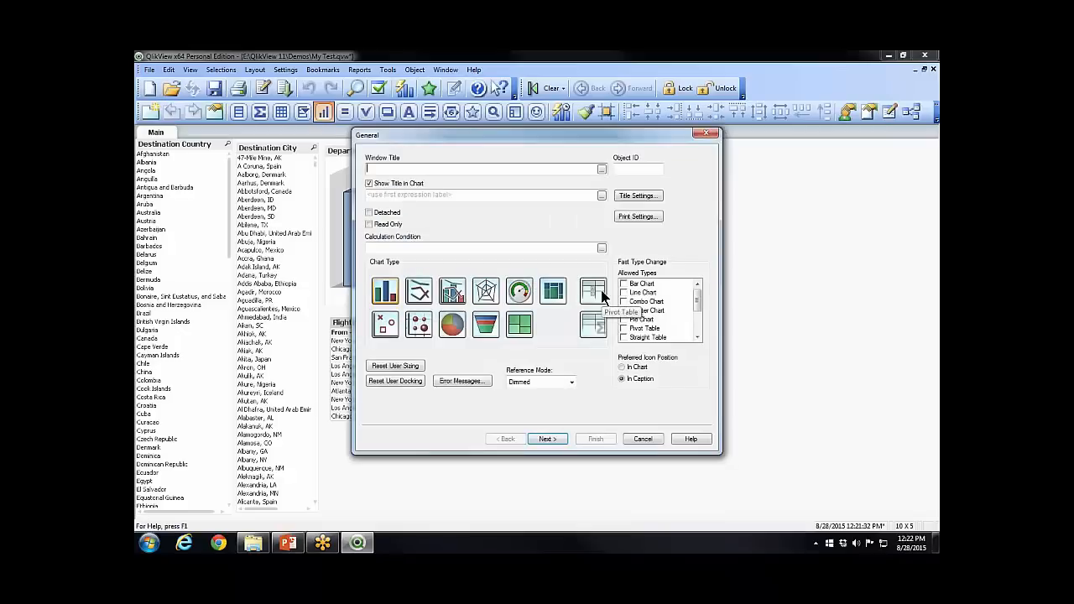
left_click(550, 438)
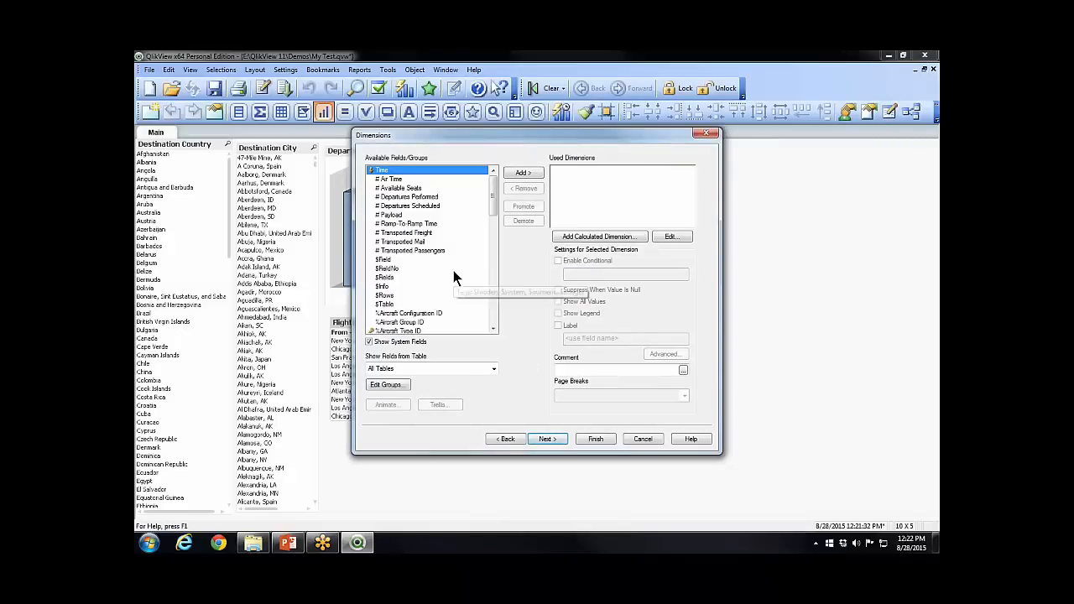
left_click_drag(492, 185, 493, 264)
left_click(385, 241)
double_click(384, 240)
double_click(396, 233)
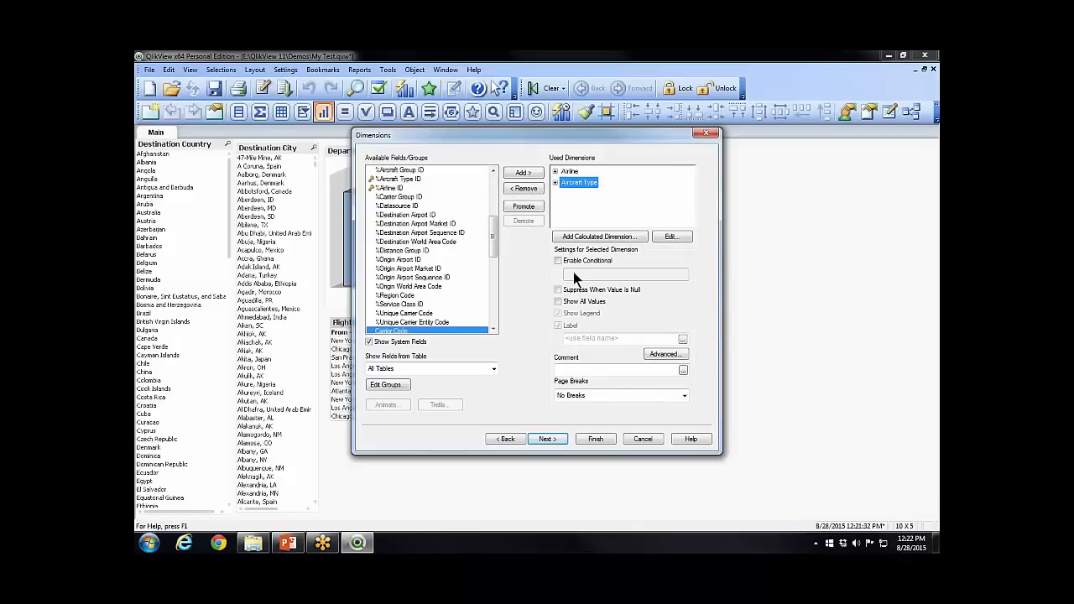
Add an expression to the chart that sums # Transported Passengers
left_click(546, 439)
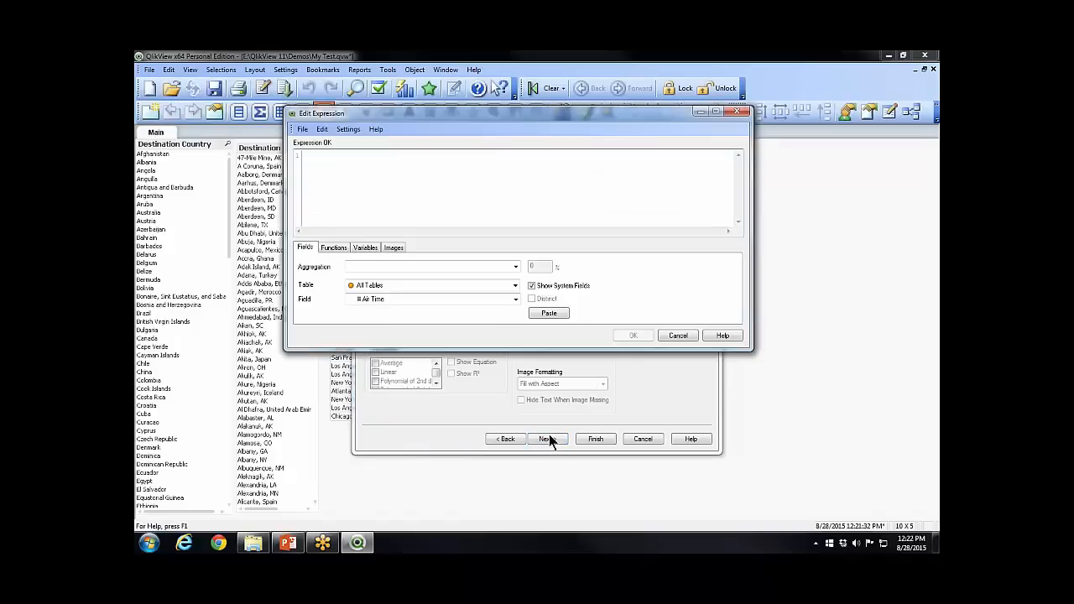
left_click(515, 267)
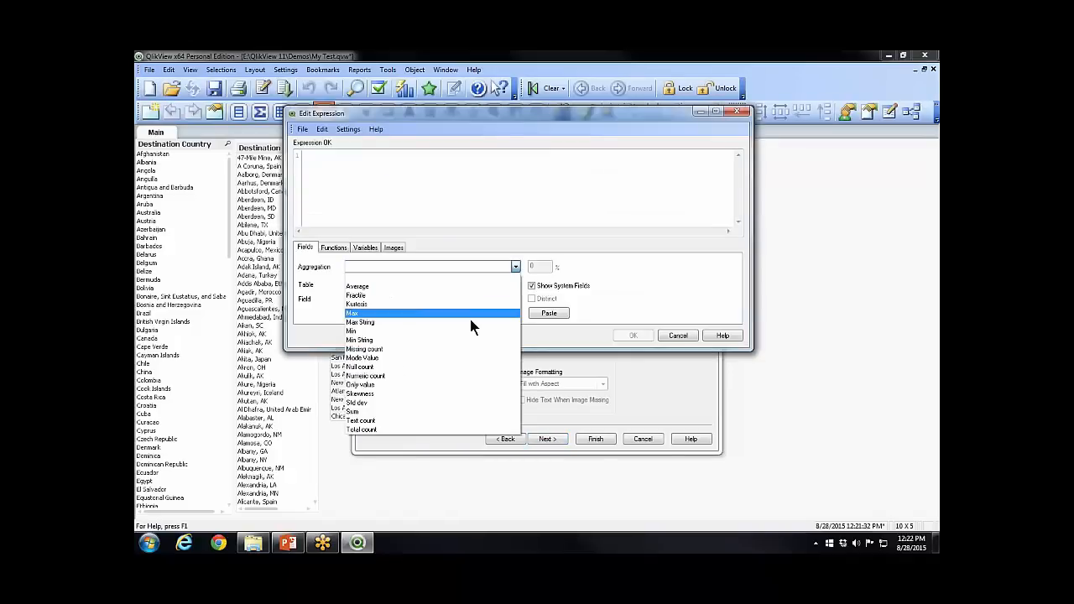
left_click(379, 411)
left_click(515, 302)
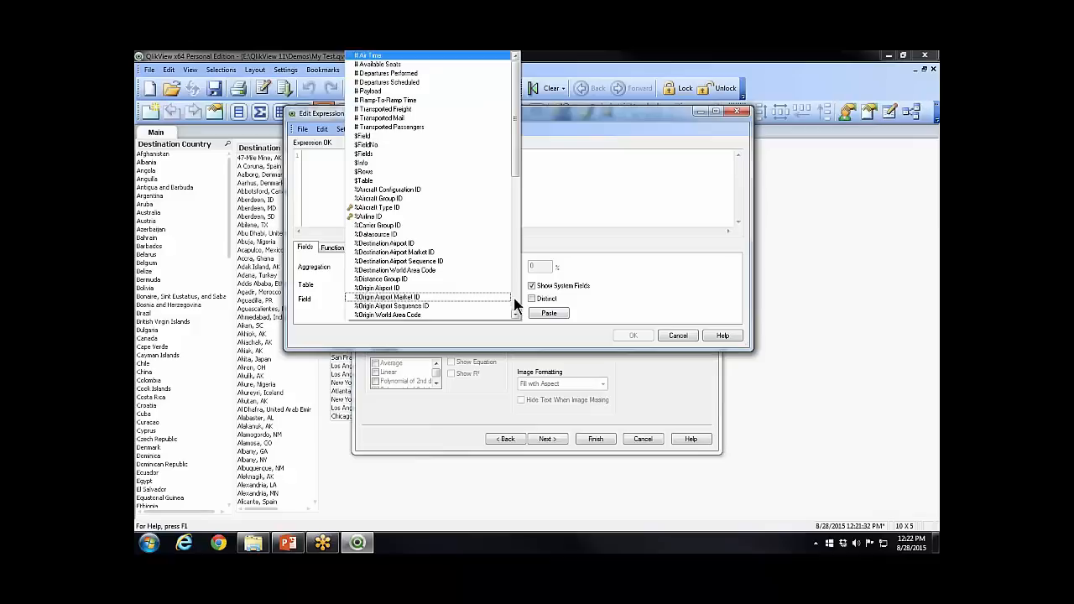
left_click(423, 127)
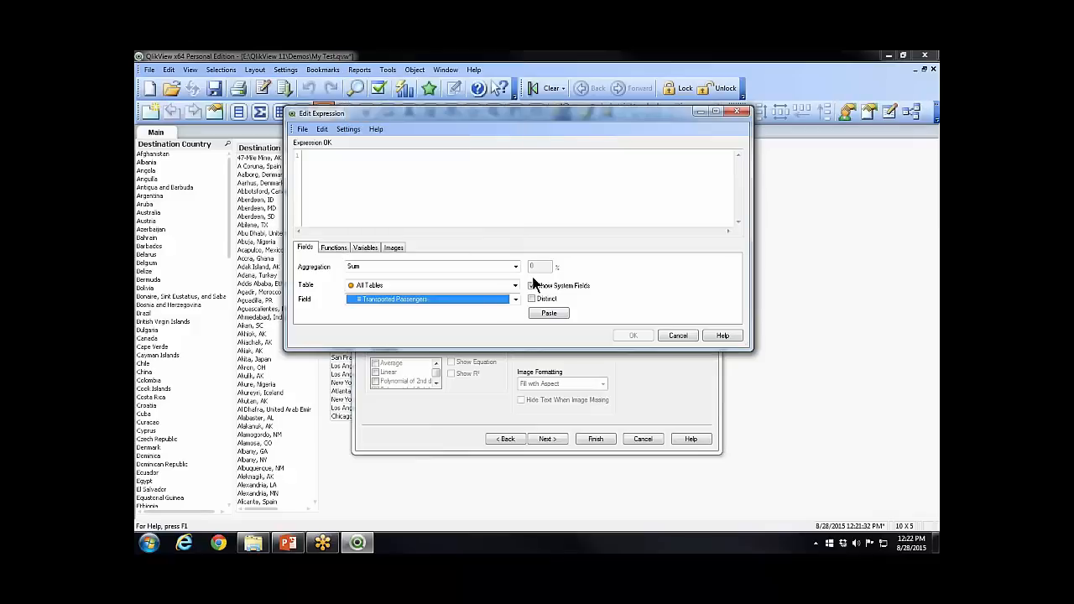
left_click(550, 312)
left_click(641, 333)
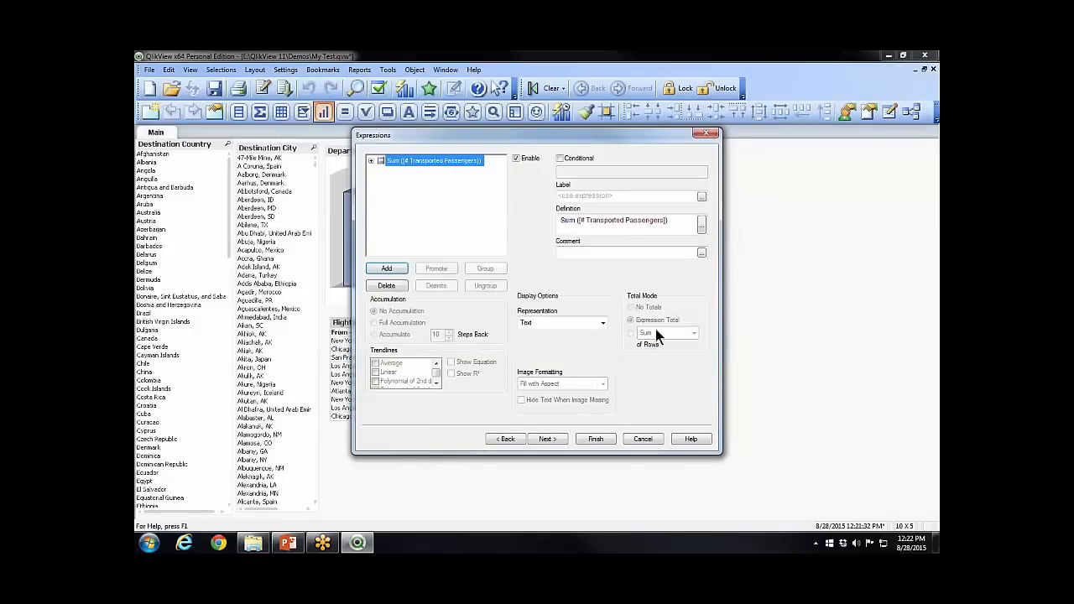
Keep the default sorting and turn on header text wrapping for the pivot table
left_click(549, 437)
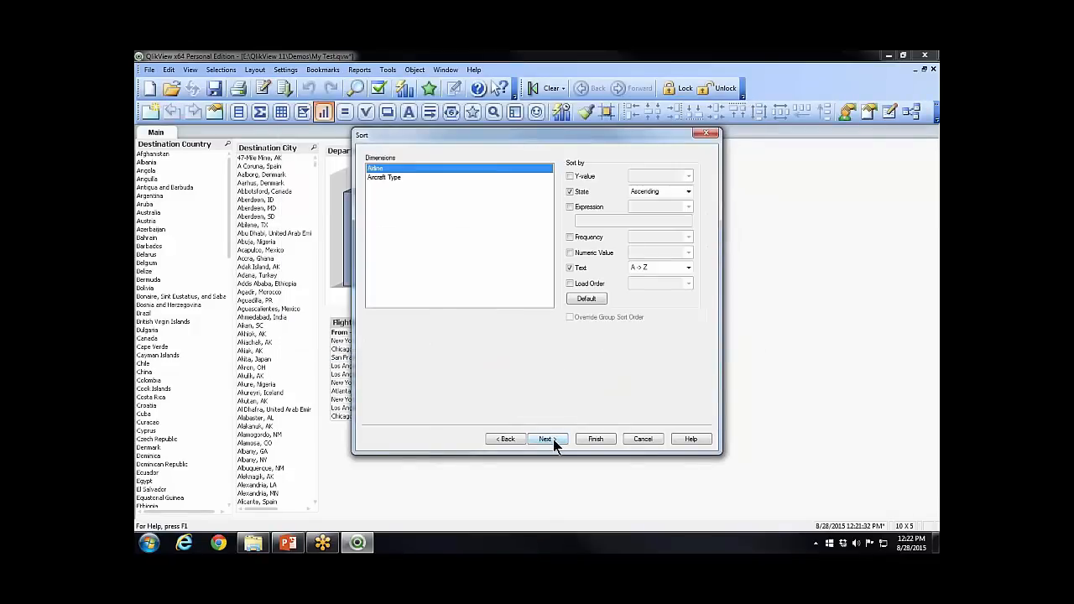
left_click(554, 440)
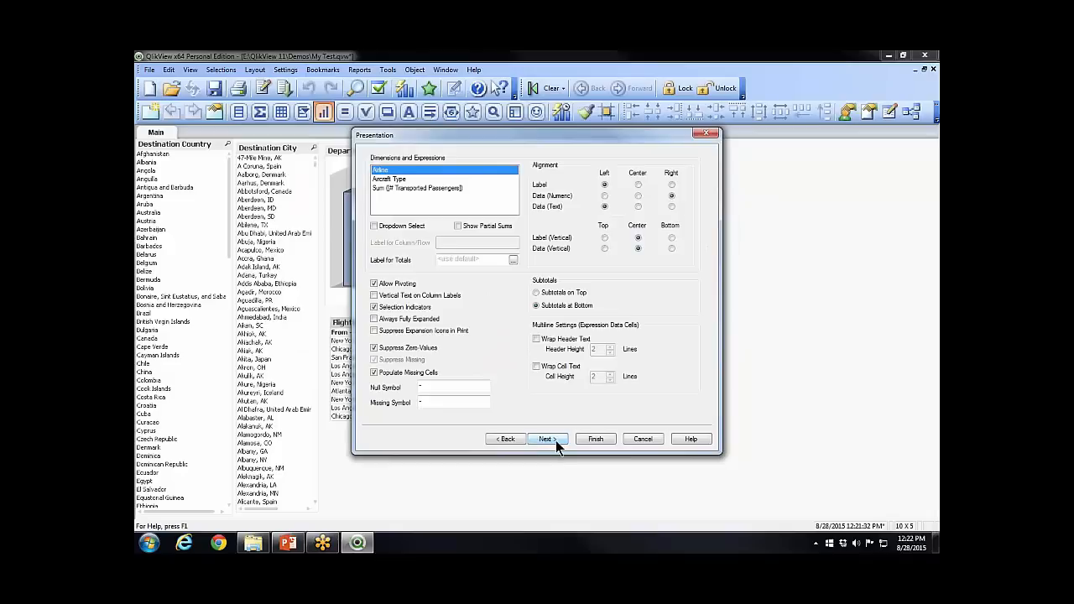
left_click(536, 339)
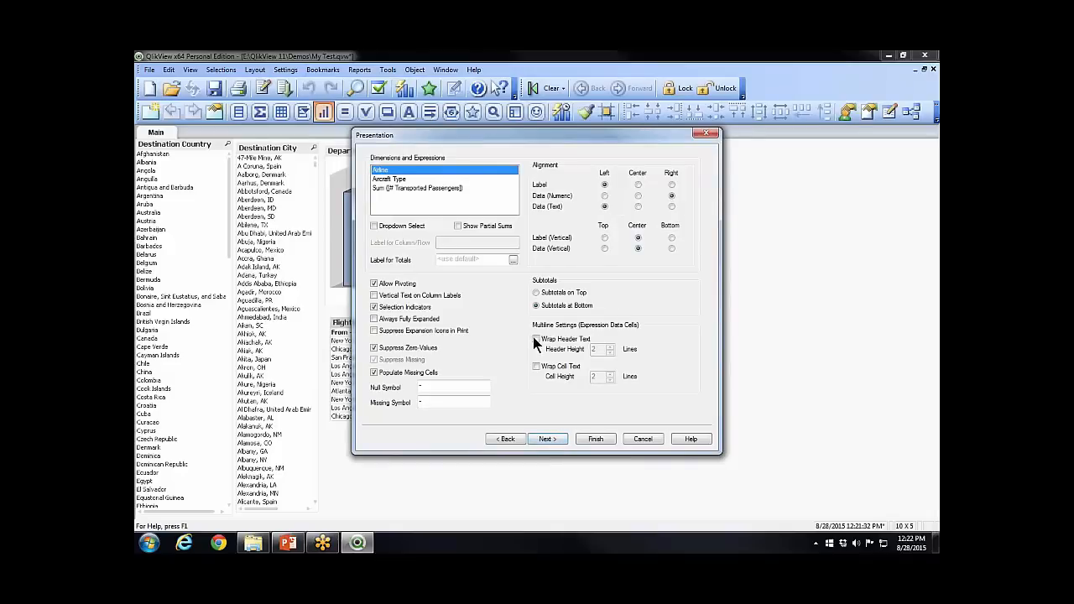
left_click(547, 438)
left_click(547, 439)
left_click(547, 439)
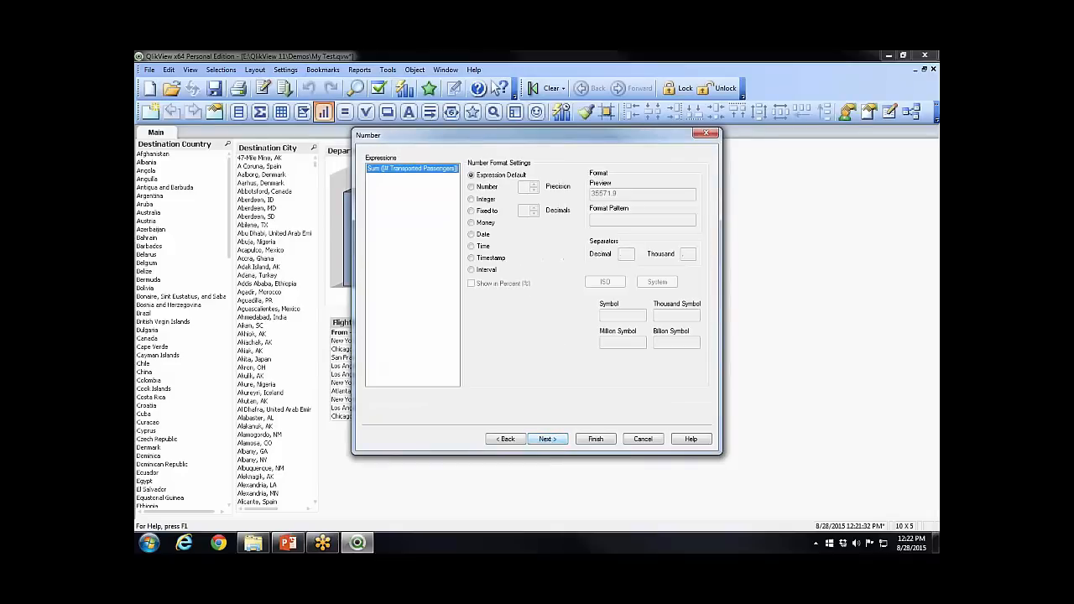
Format the passenger sum as Integer and finish the pivot table with its caption hidden
left_click(471, 199)
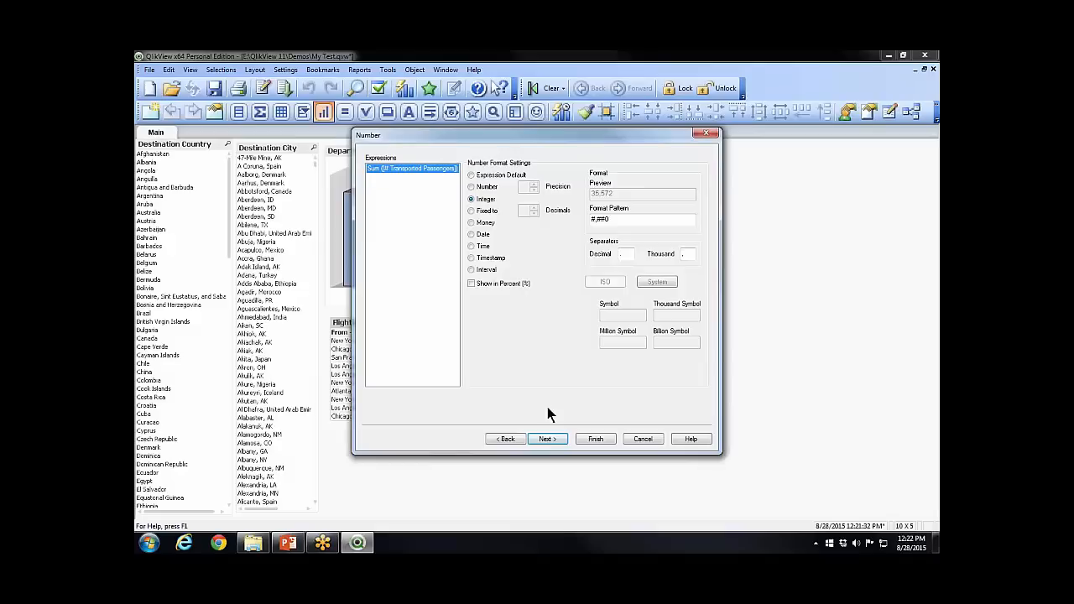
left_click(547, 439)
left_click(547, 439)
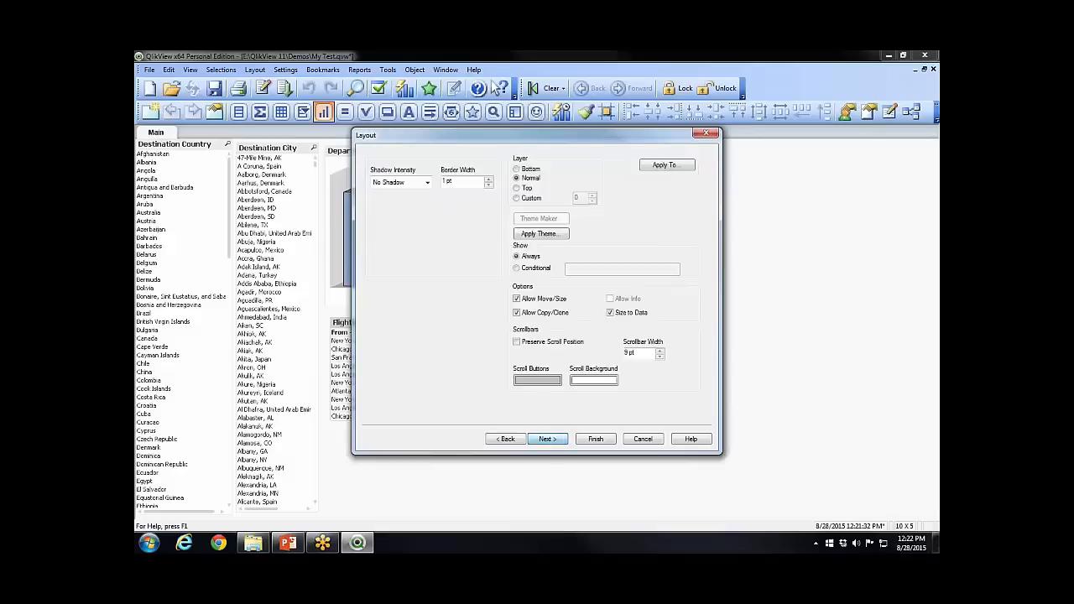
left_click(547, 439)
left_click(375, 158)
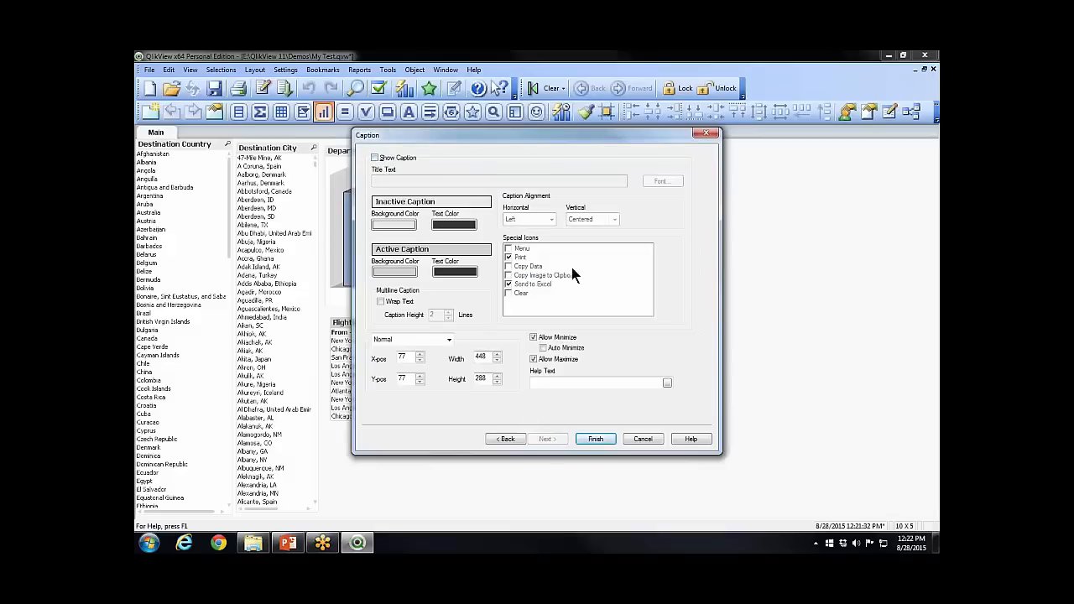
left_click(594, 439)
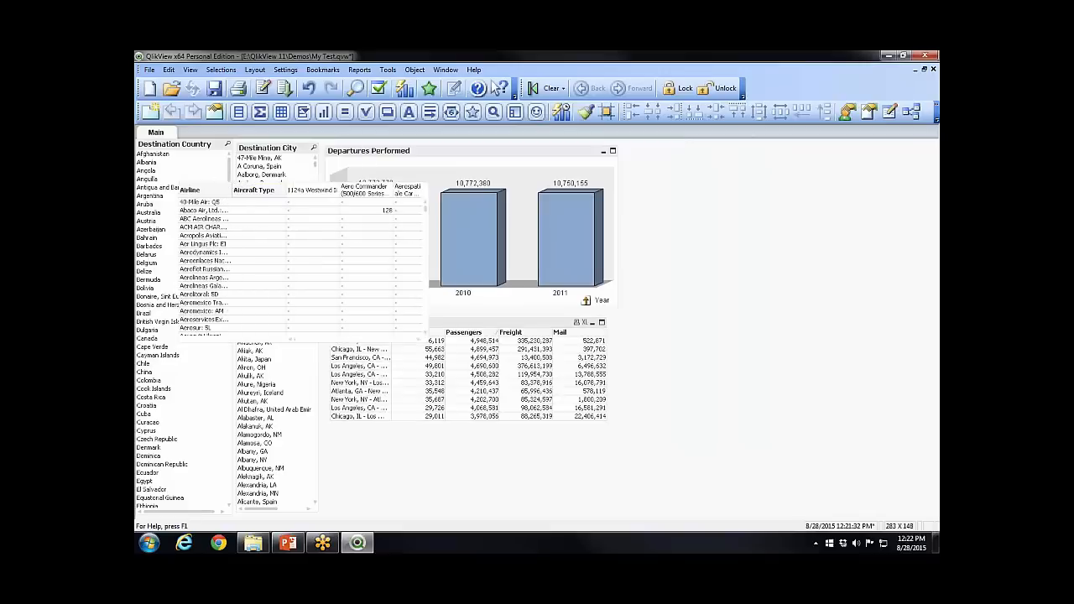
Place the pivot table beside the Departures Performed chart, stretching it down the sheet and widening its Airline column
left_click_drag(213, 182, 664, 157)
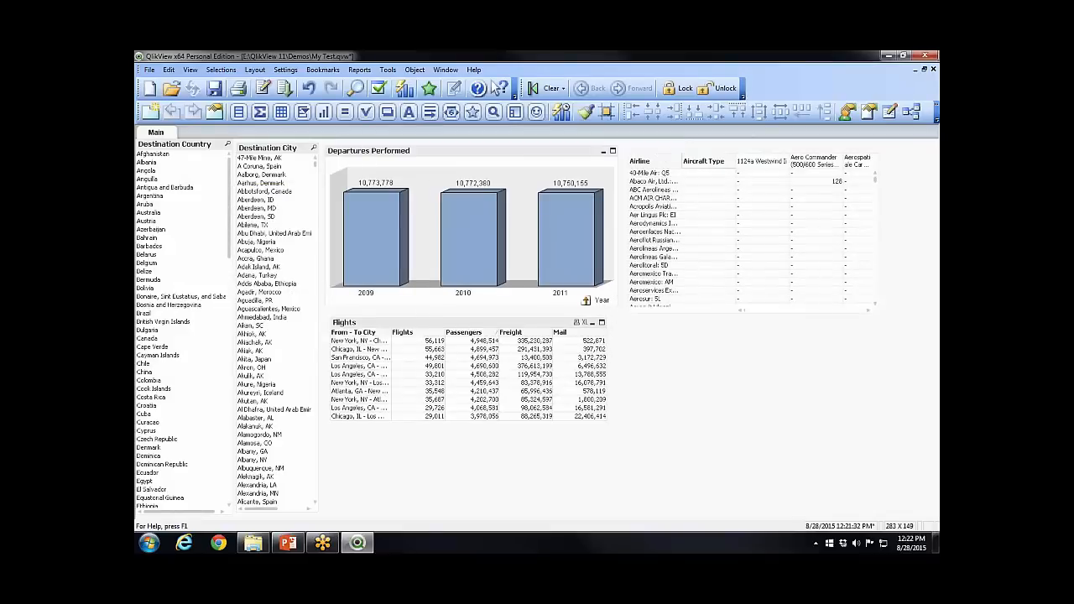
key("ctrl+z")
left_click_drag(205, 186, 651, 148)
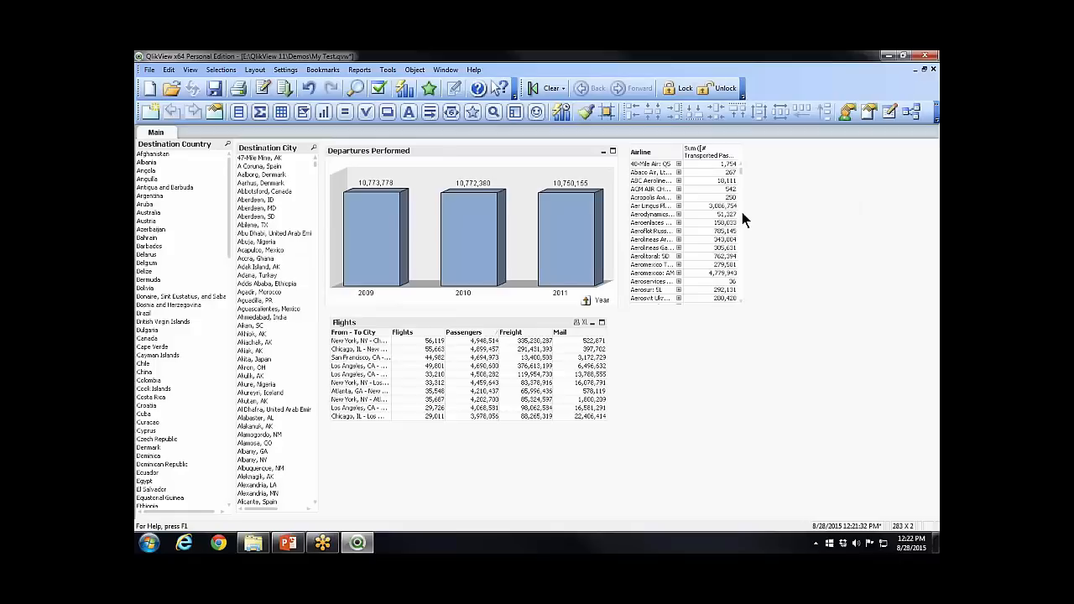
left_click_drag(703, 304, 703, 510)
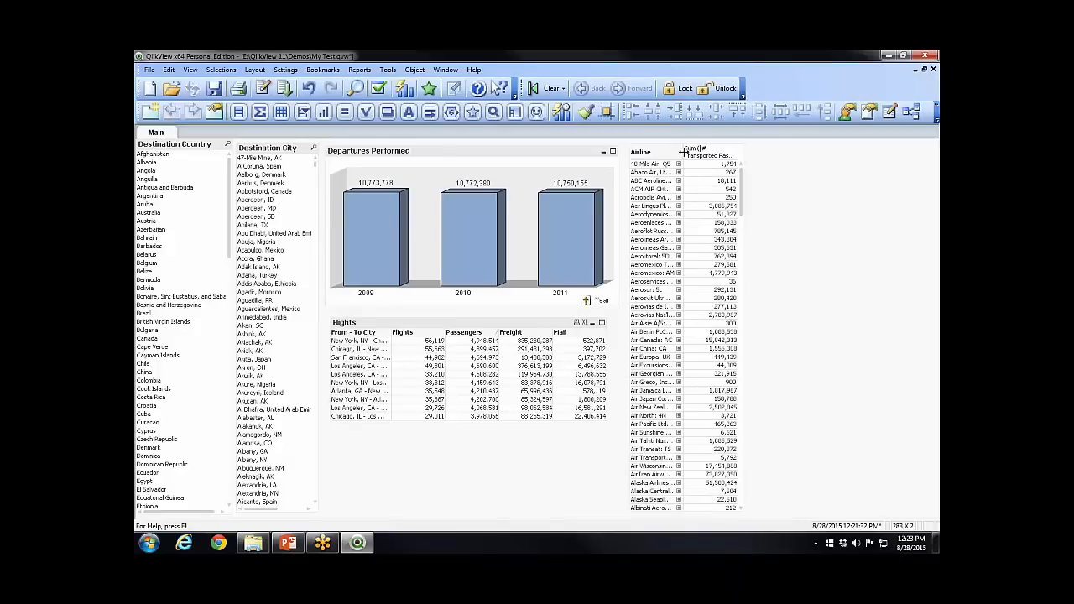
left_click_drag(684, 152, 709, 151)
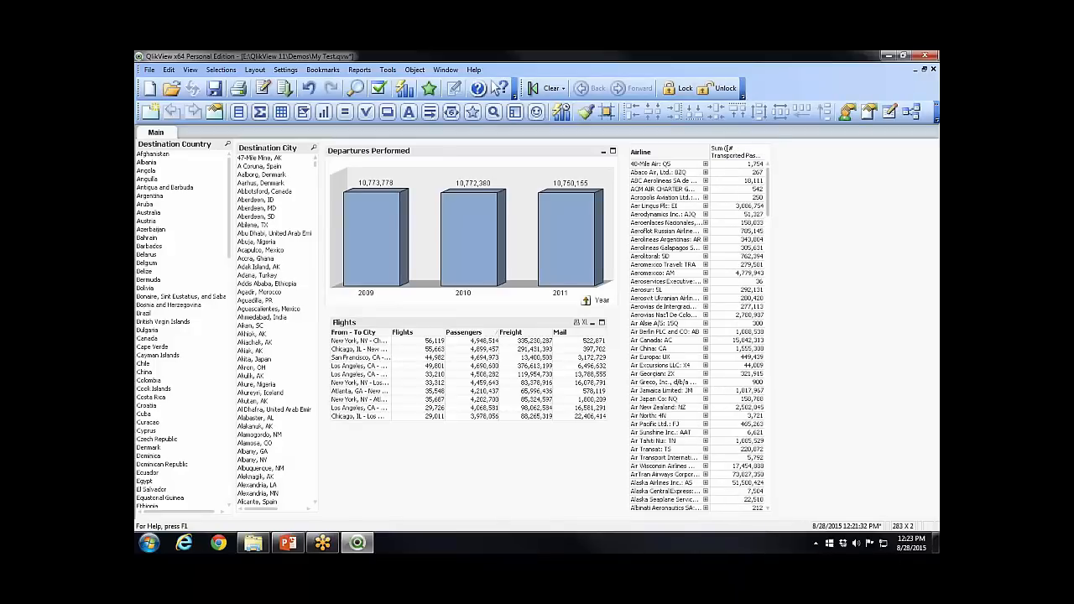
Expand Delta Air Lines Inc.: DL by aircraft type in the pivot table and widen the Aircraft Type column
left_click_drag(767, 194, 766, 286)
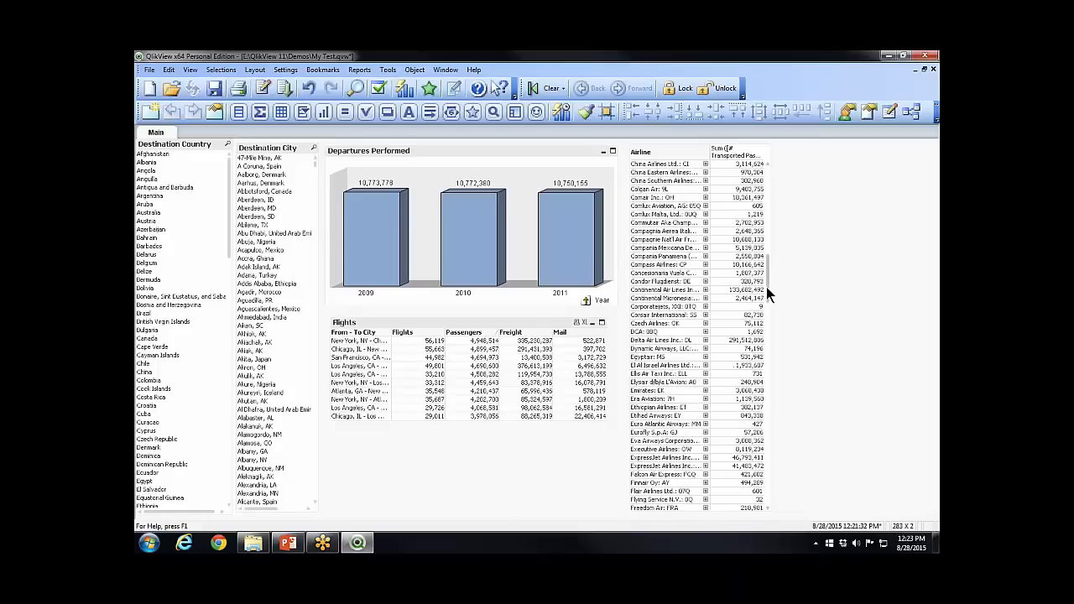
left_click(706, 340)
left_click_drag(763, 166, 795, 165)
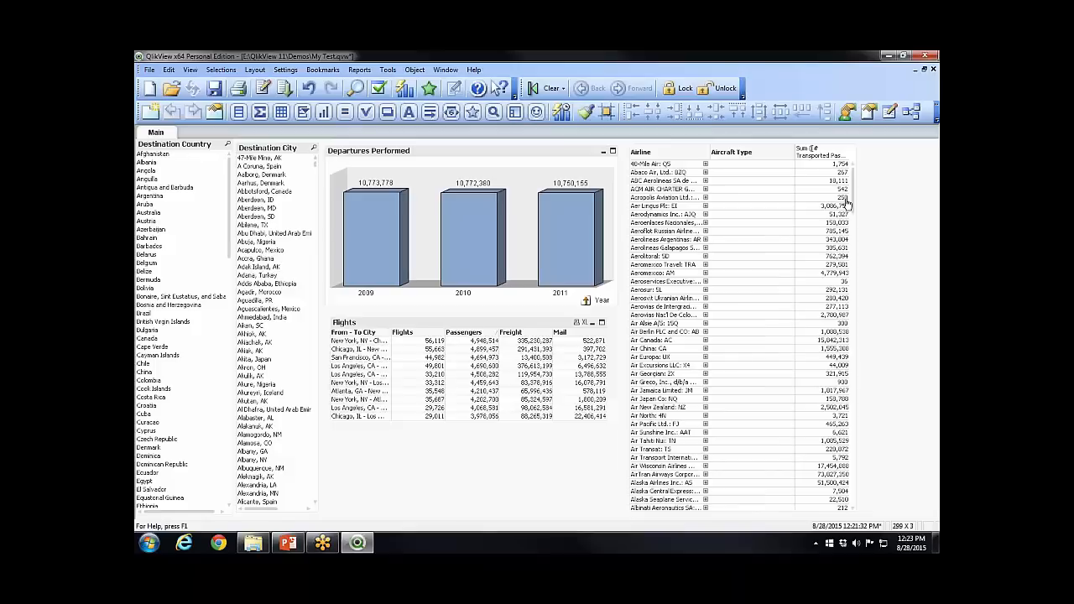
Filter the sheet to aircraft type Boeing 737-800 from the Delta Air Lines rows in the pivot table
left_click_drag(845, 201, 852, 289)
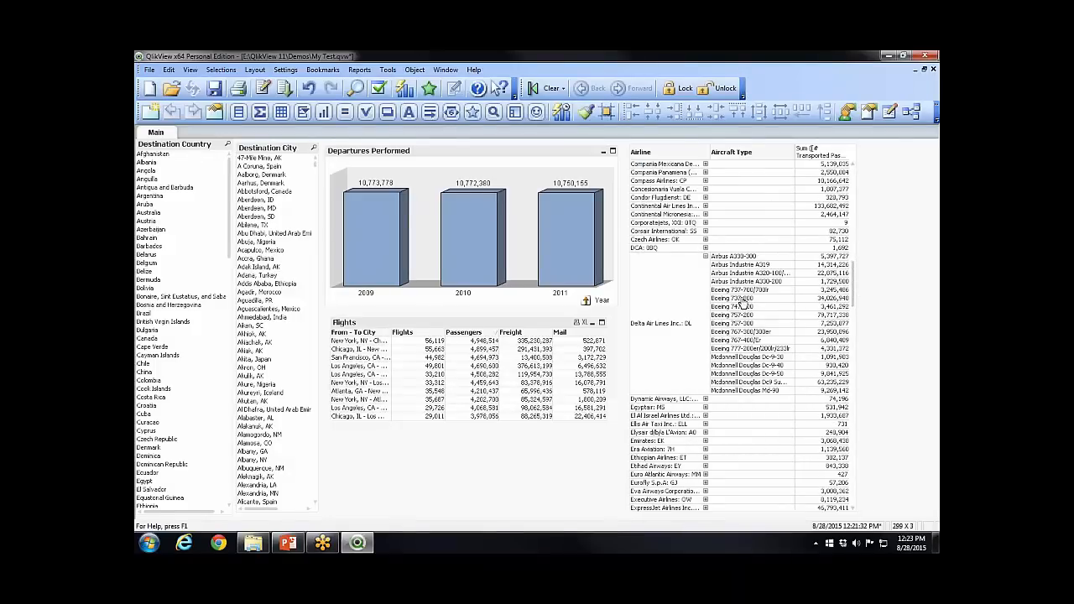
left_click(742, 299)
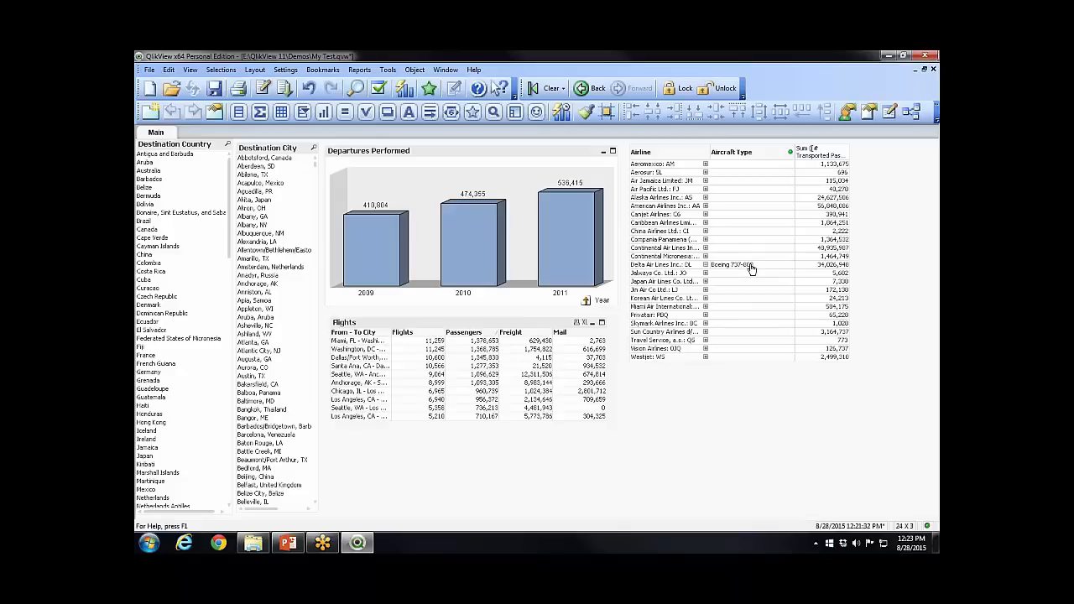
left_click(482, 334)
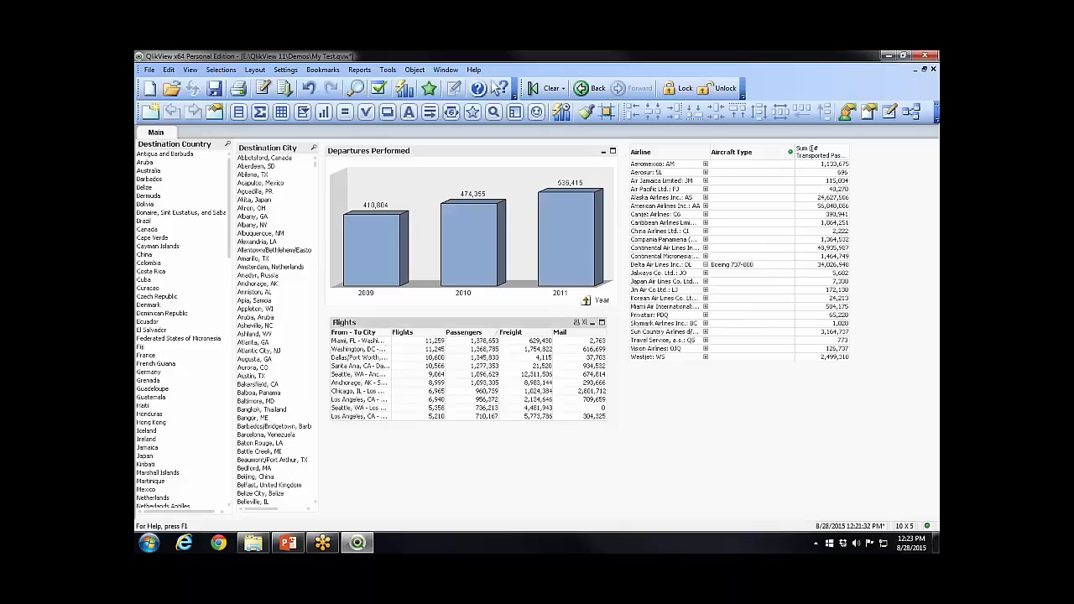
Create a statistics box for # Ramp-To-Ramp Time with the default functions and place it below the pivot table's rows
left_click(263, 114)
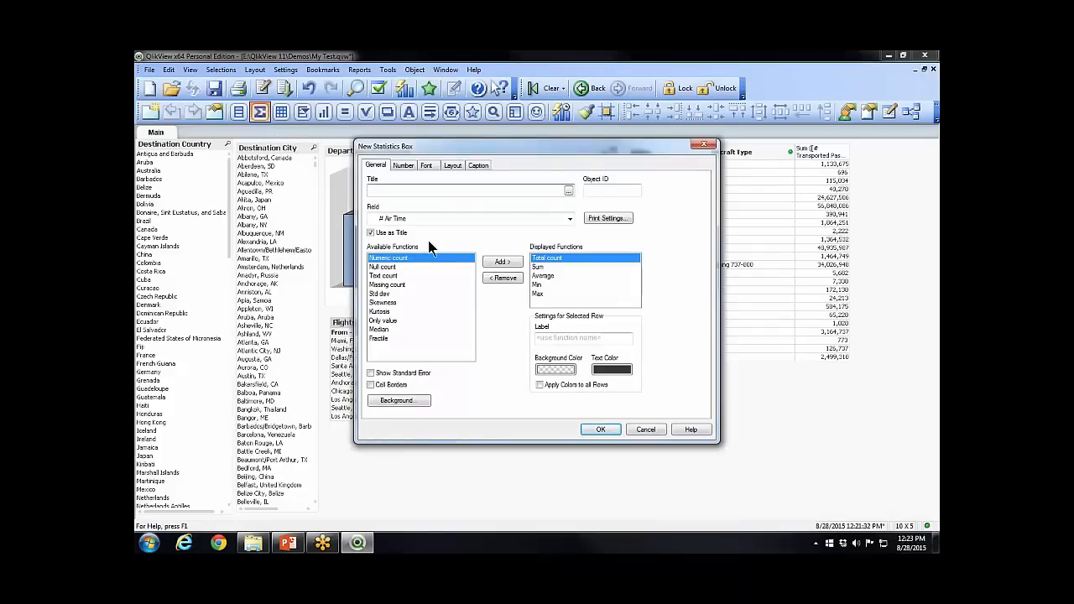
left_click(571, 219)
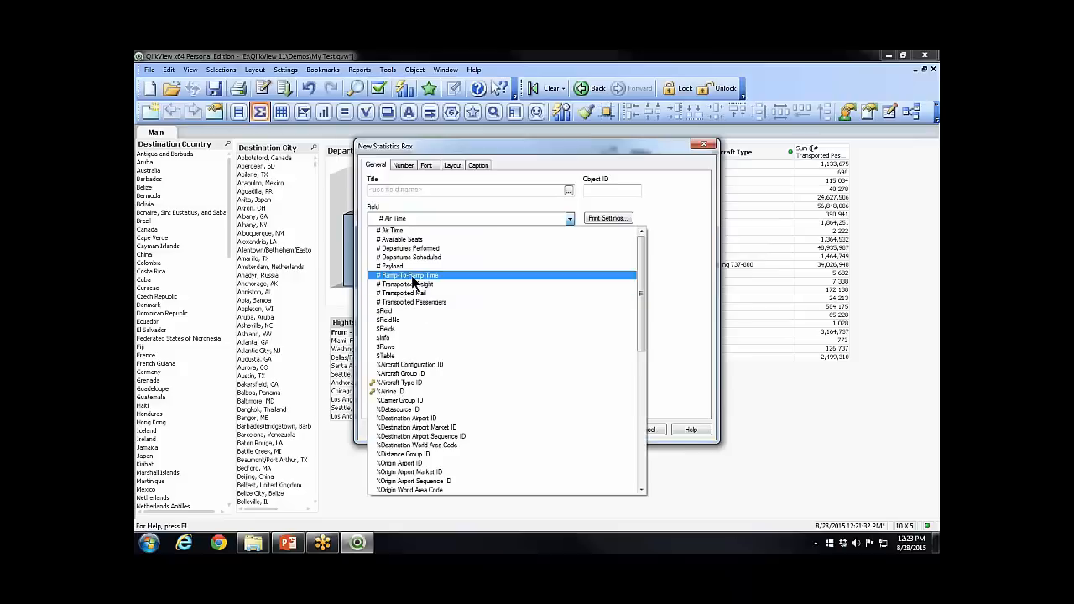
left_click(410, 277)
left_click(600, 430)
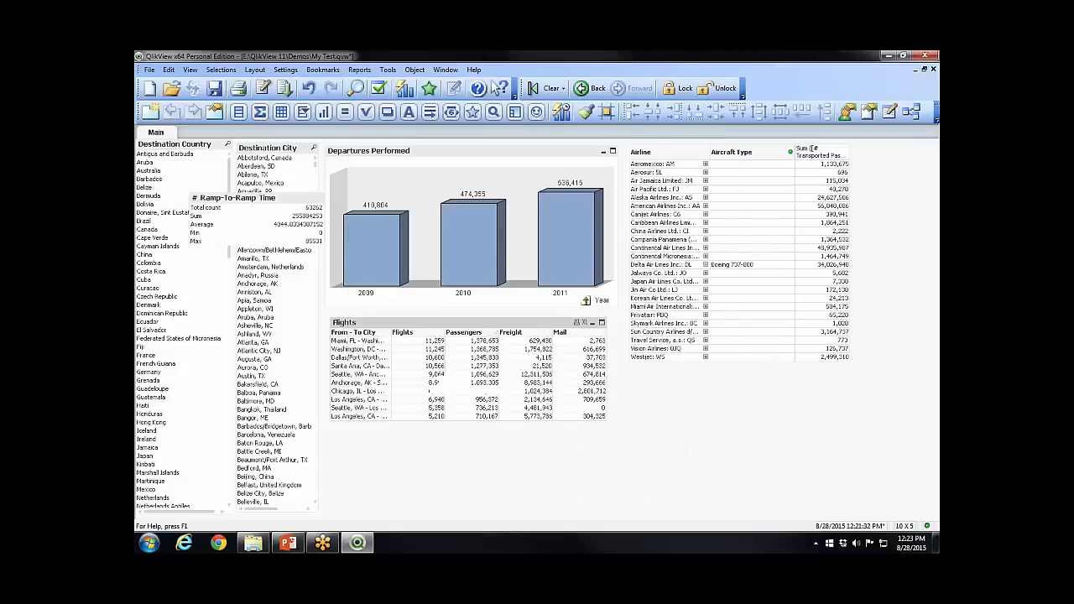
left_click_drag(251, 197, 696, 376)
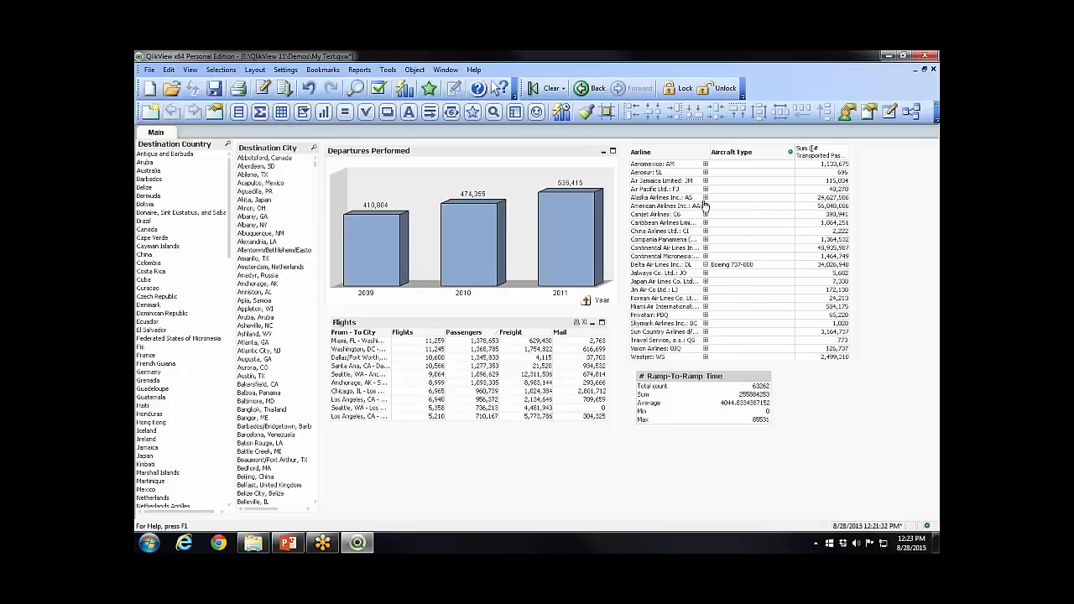
Filter the sheet to the Continental Micronesia airline with its aircraft types expanded, and clear all selections
left_click(684, 255)
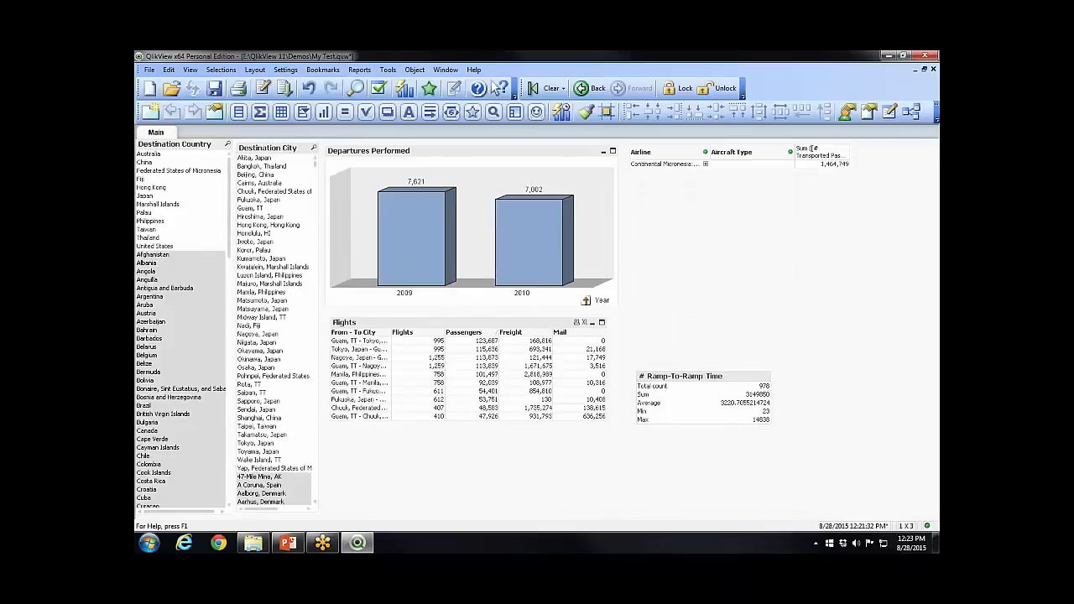
left_click(705, 163)
left_click(536, 85)
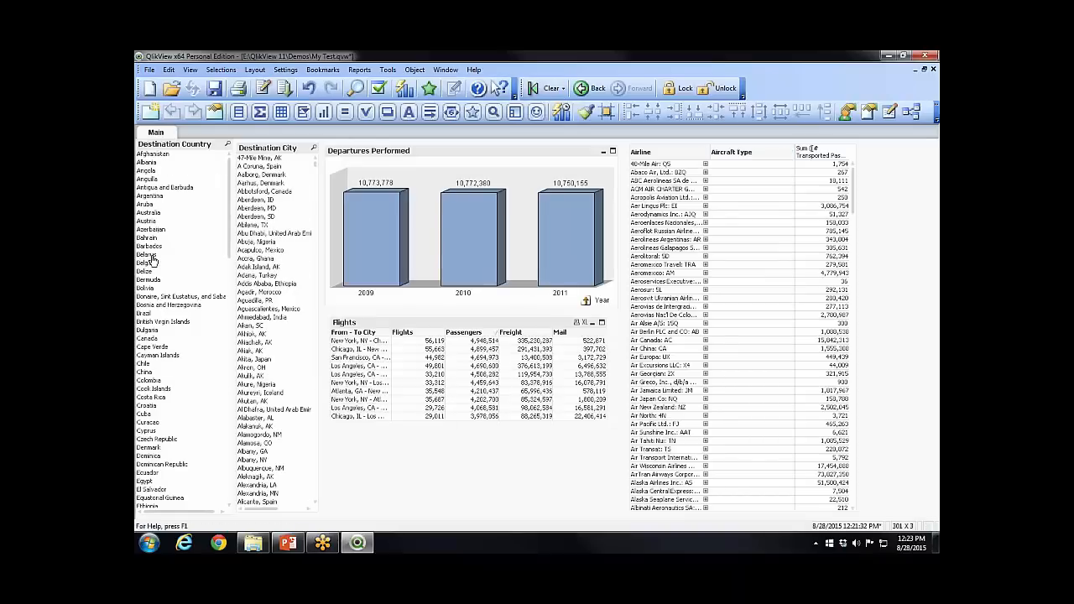
Filter the sheet to destination country Belarus and replace that with Canada, moving the # Ramp-To-Ramp Time statistics box below the Flights table
left_click(151, 255)
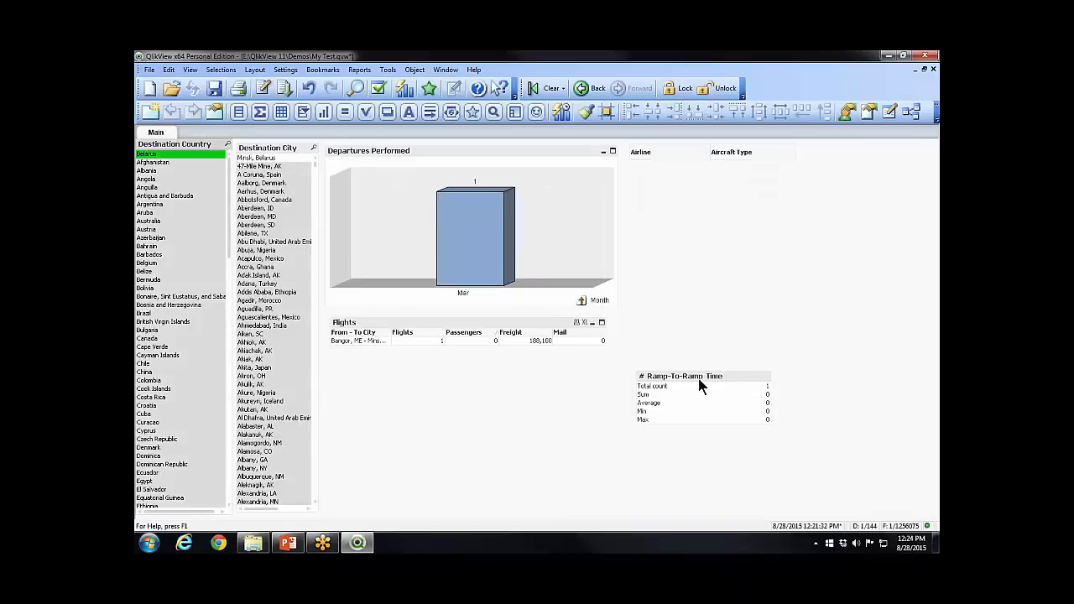
left_click_drag(701, 377, 723, 300)
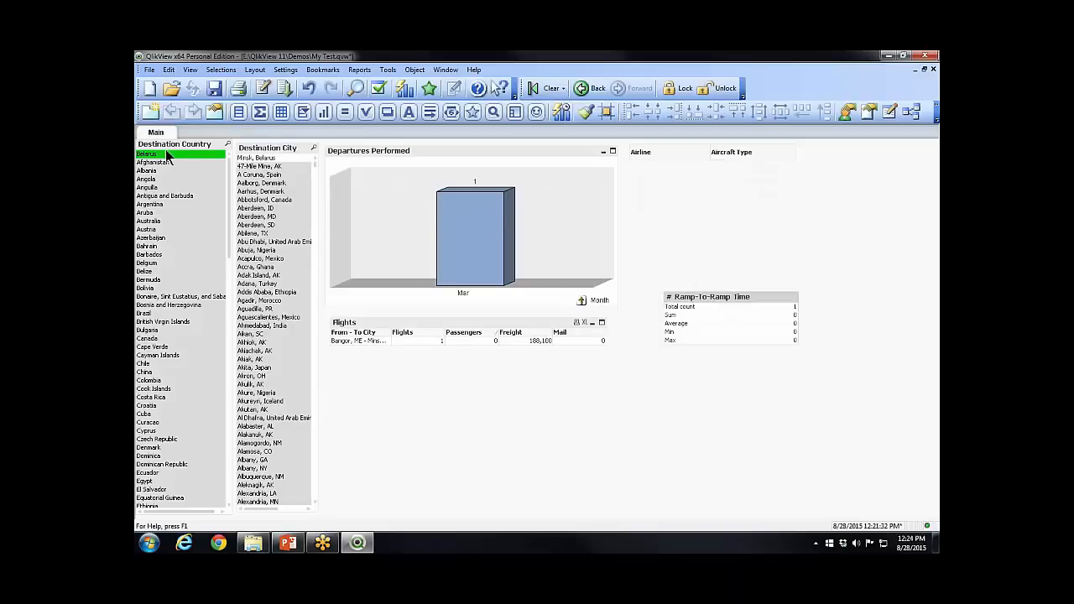
left_click(148, 339)
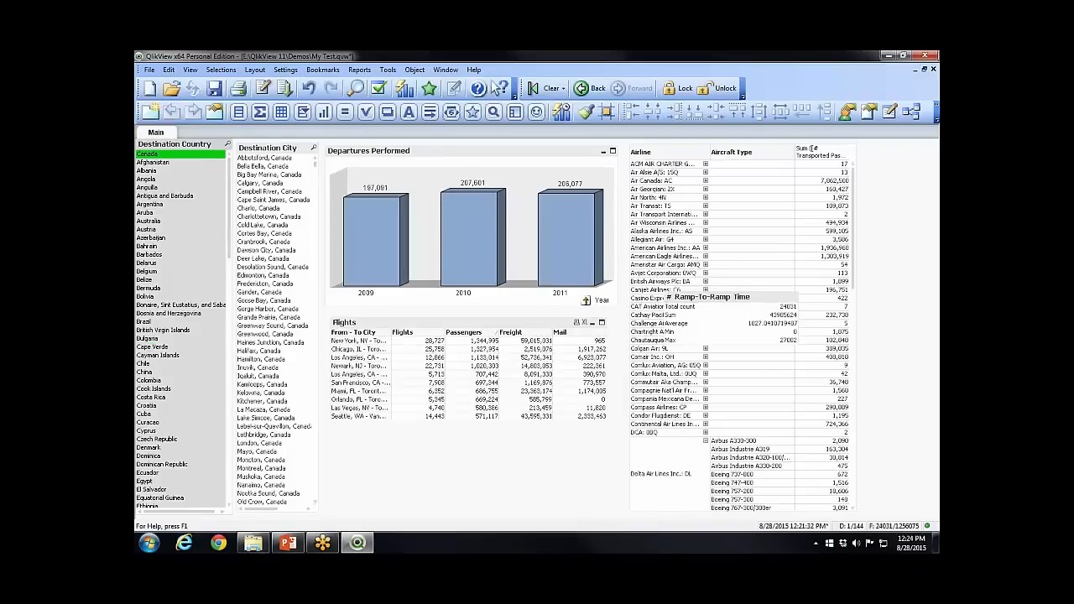
left_click_drag(683, 302, 486, 449)
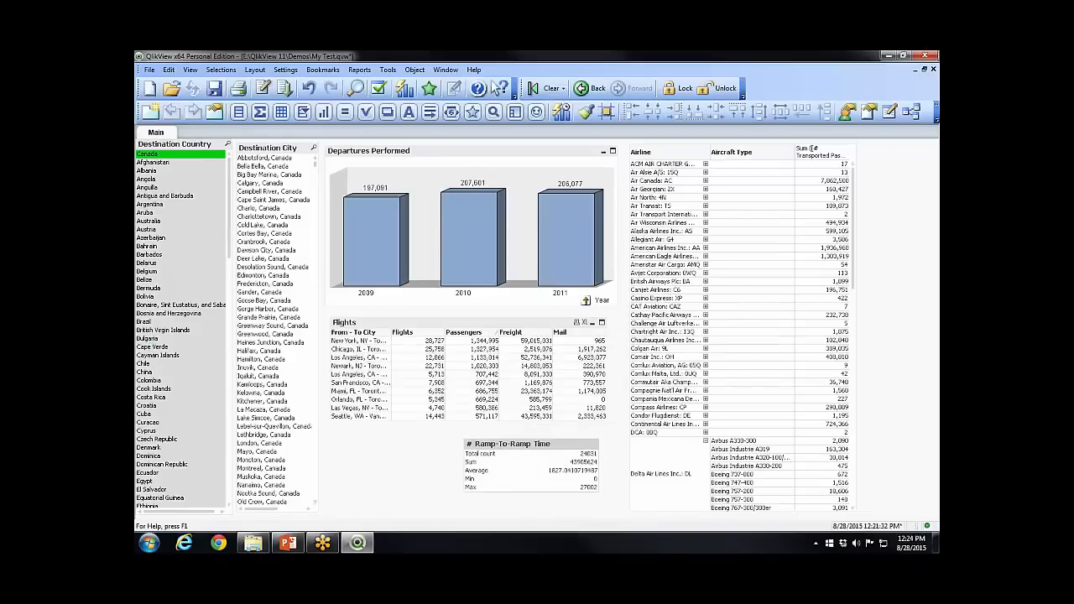
Override the default number format of all functions in the # Ramp-To-Ramp Time statistics box with Integer
right_click(559, 444)
left_click(589, 269)
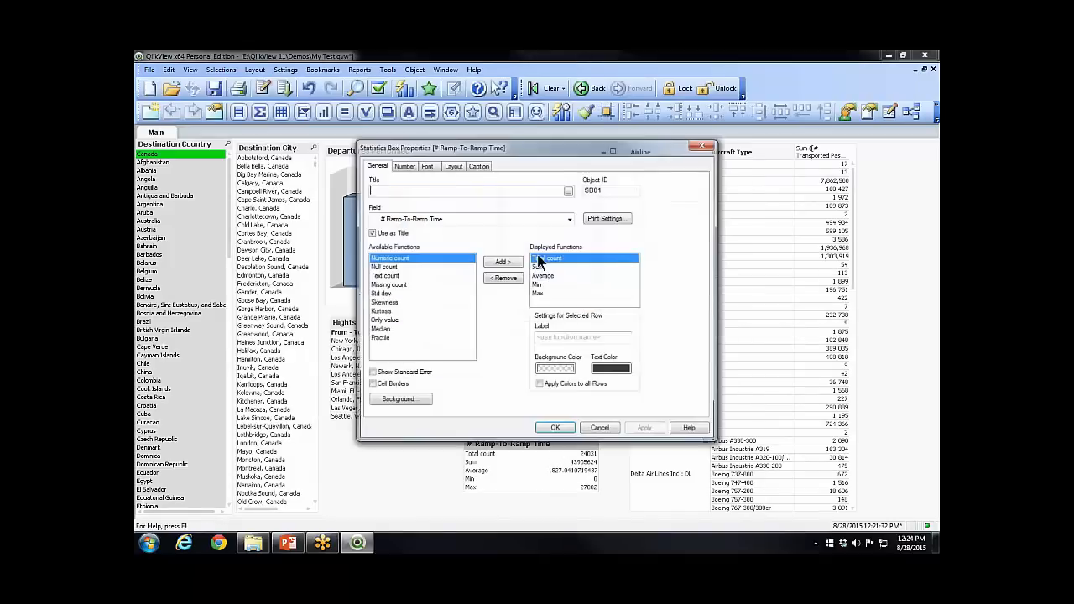
left_click(404, 167)
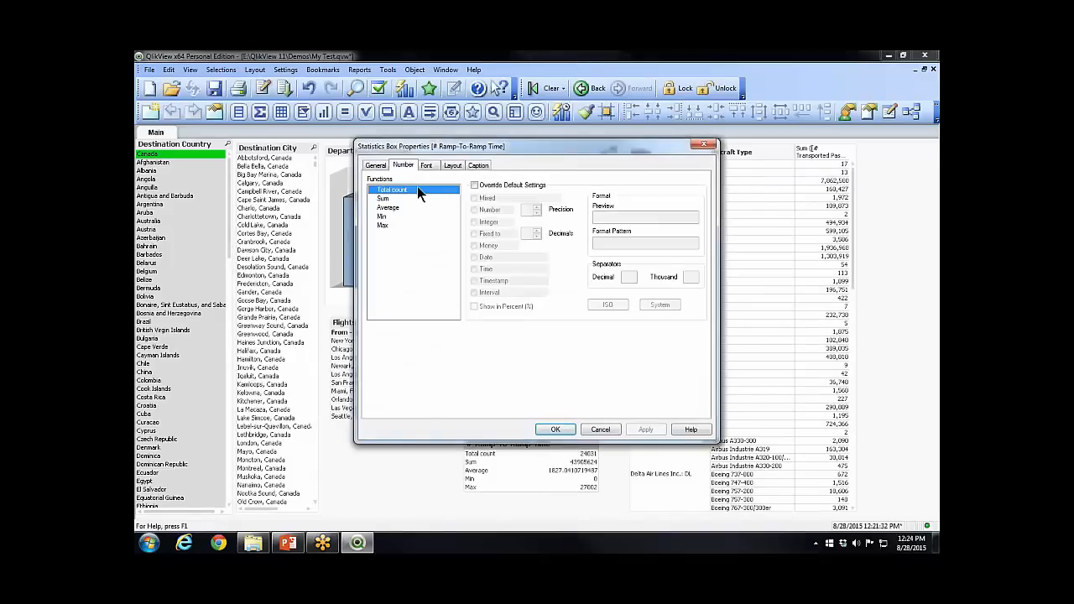
left_click(385, 223, "shift")
left_click(475, 185)
left_click(476, 222)
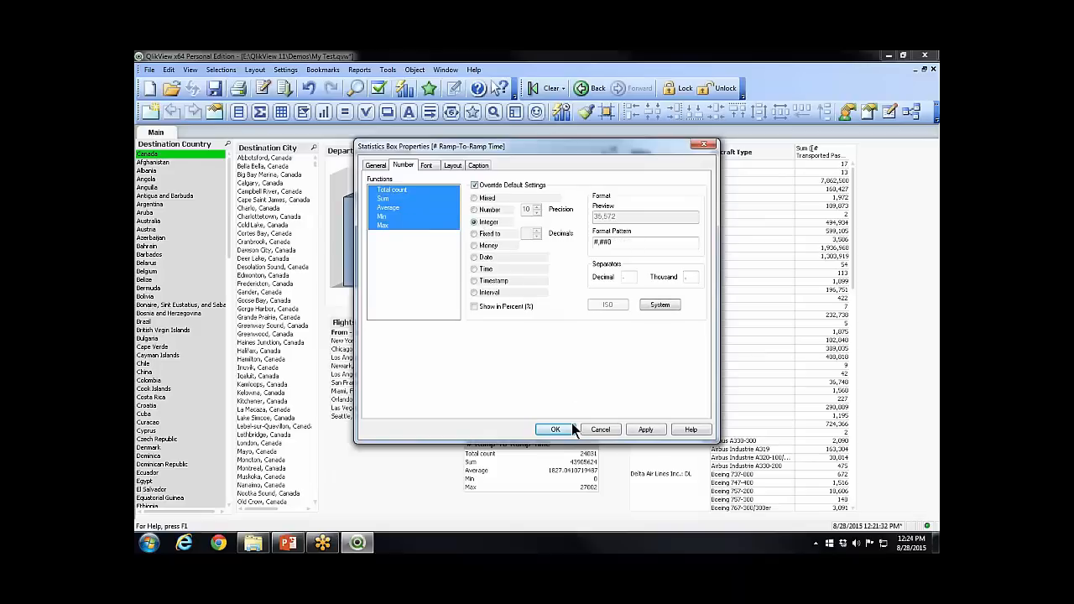
left_click(563, 429)
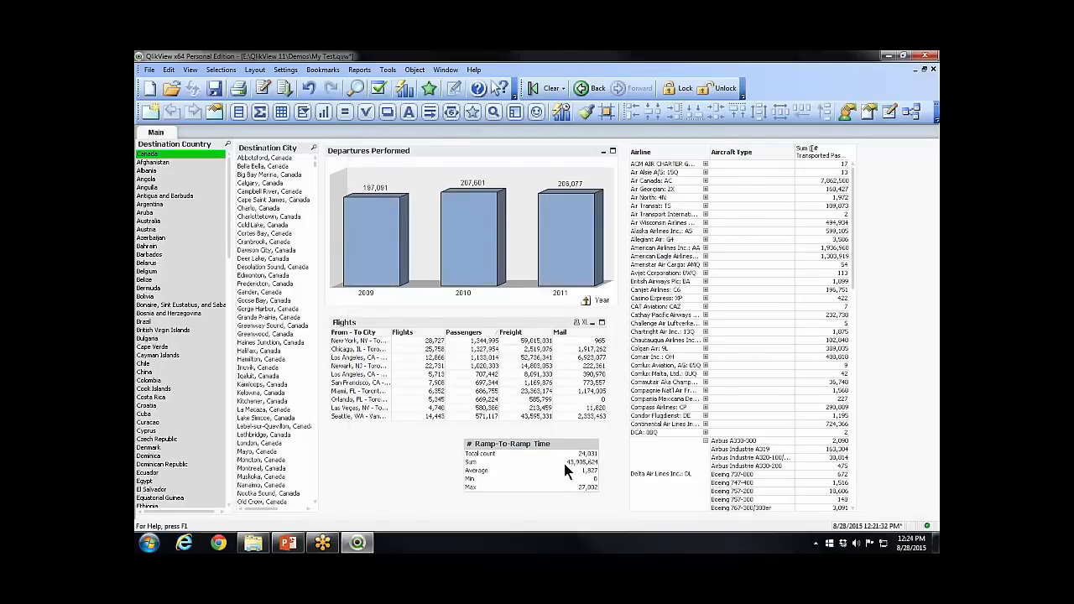
Center the # Ramp-To-Ramp Time statistics box beneath the Flights table and clear all selections
left_click_drag(563, 444, 521, 440)
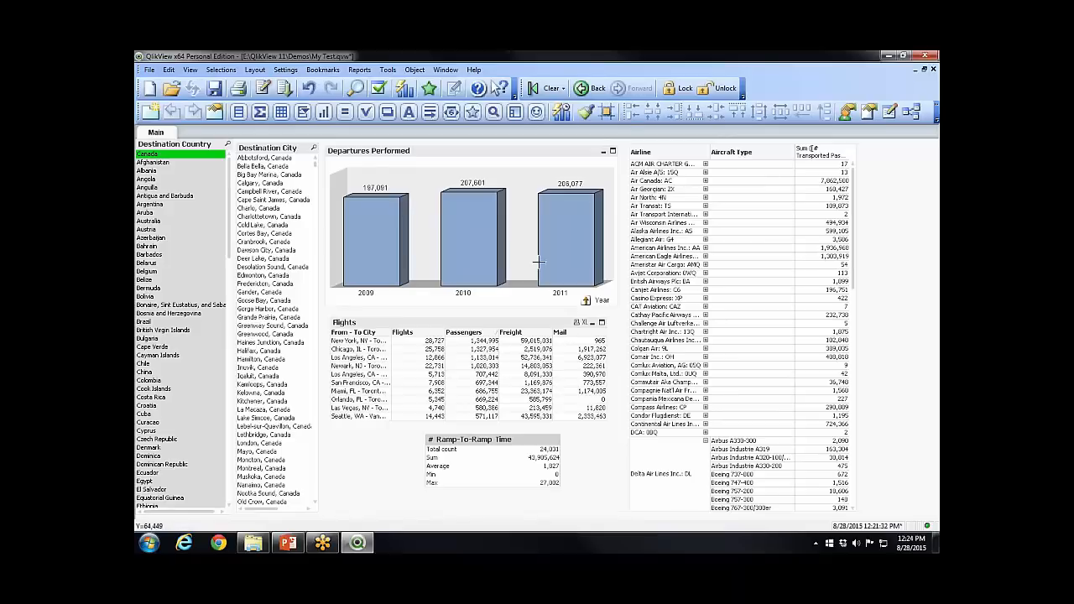
mouse_move(460, 229)
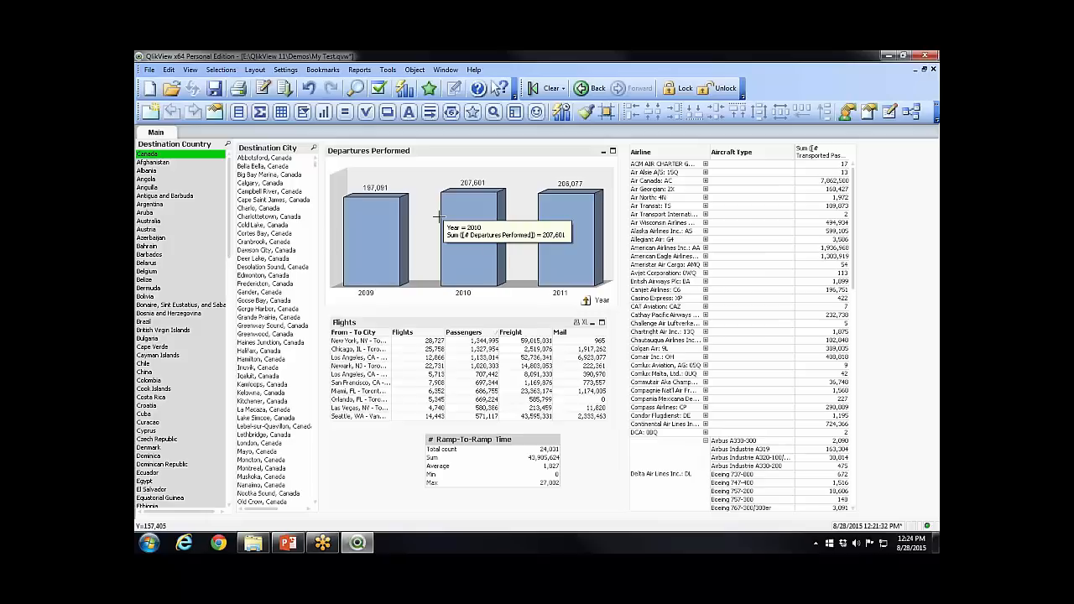
left_click(549, 88)
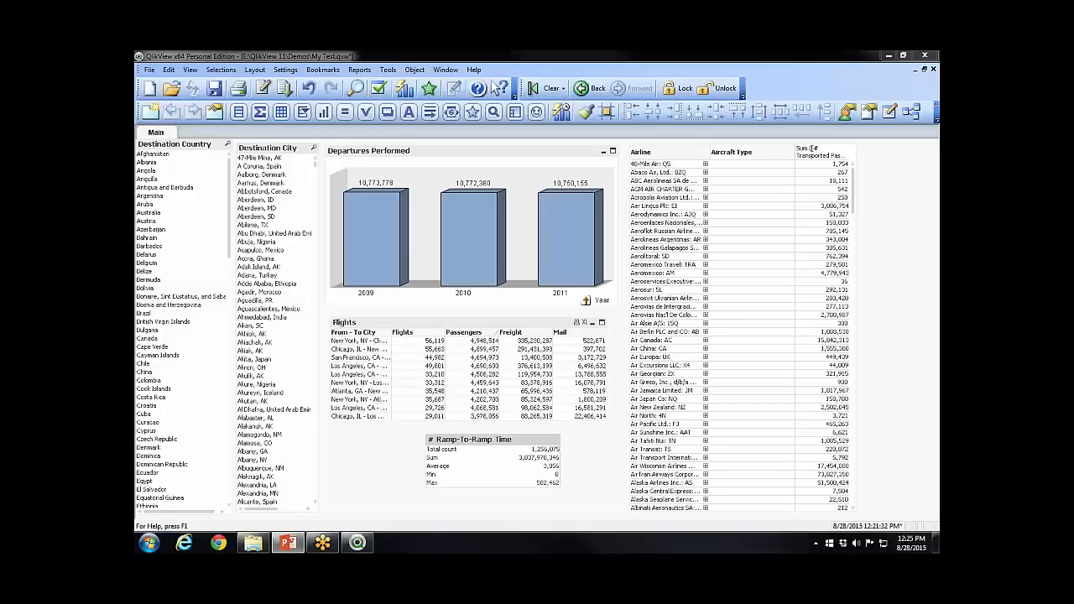
Resume the PowerPoint slide show at the Drawing slide and open a blank workbook in Excel 2013
key("shift+F5")
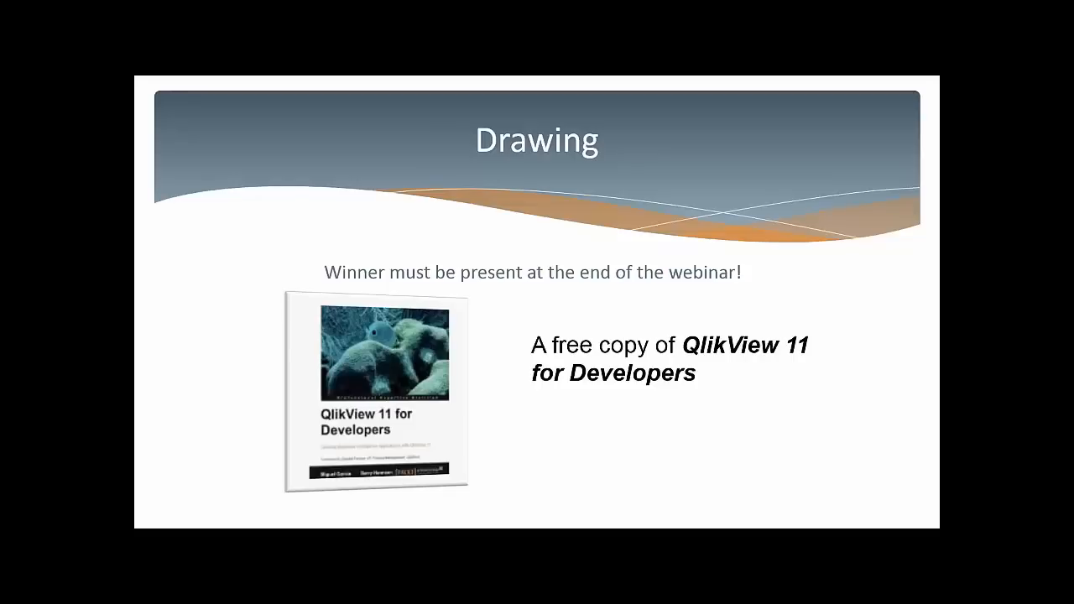
key("super")
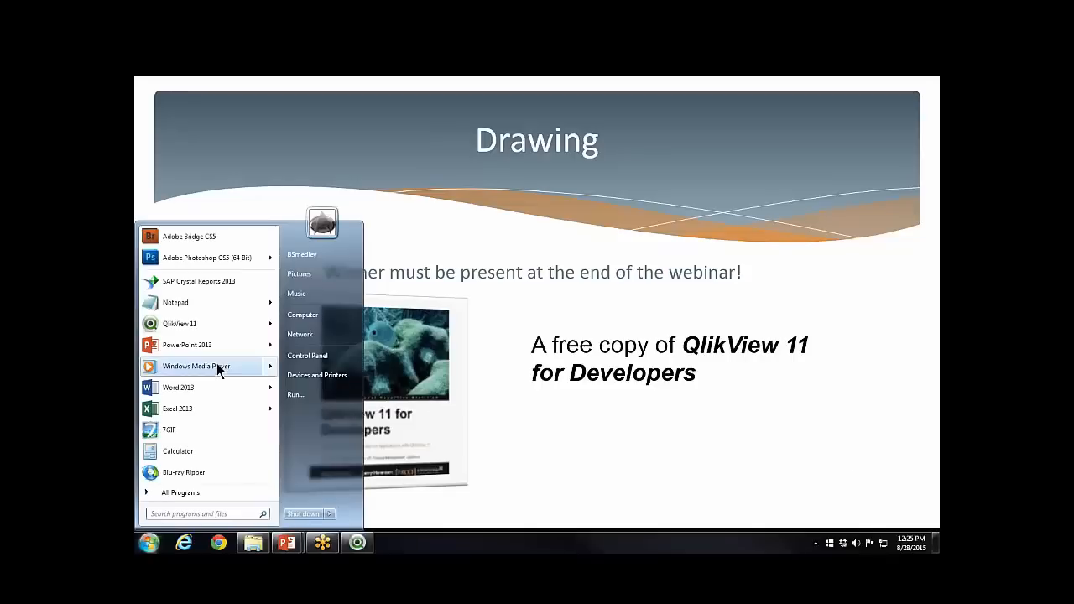
left_click(167, 409)
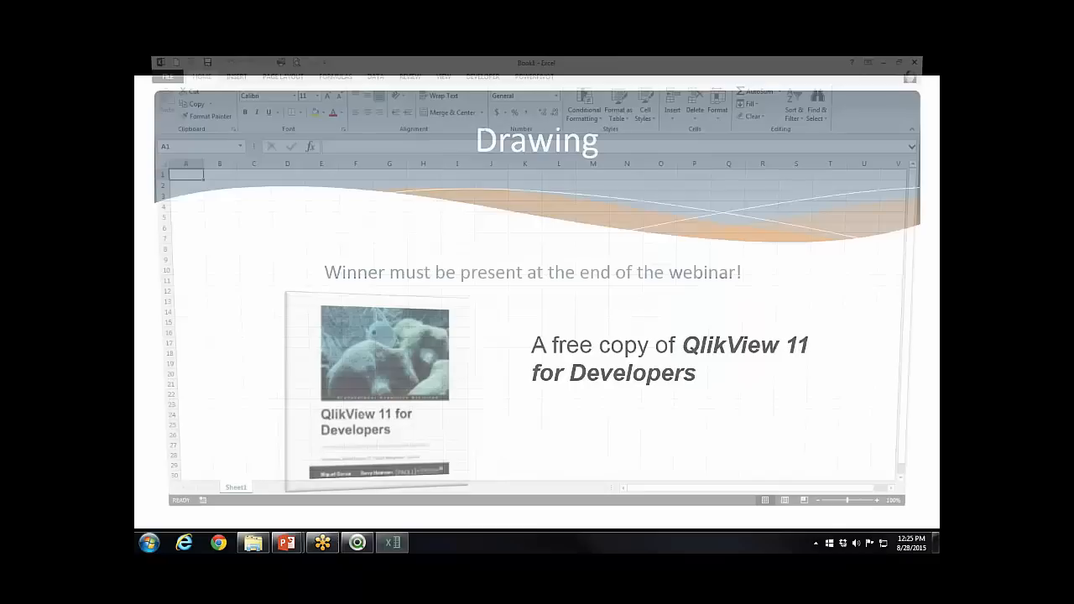
Draw a random number in cell A1 with =RANDBETWEEN(2,11), and close the workbook without saving
scroll(531, 329, "up", 10, "ctrl")
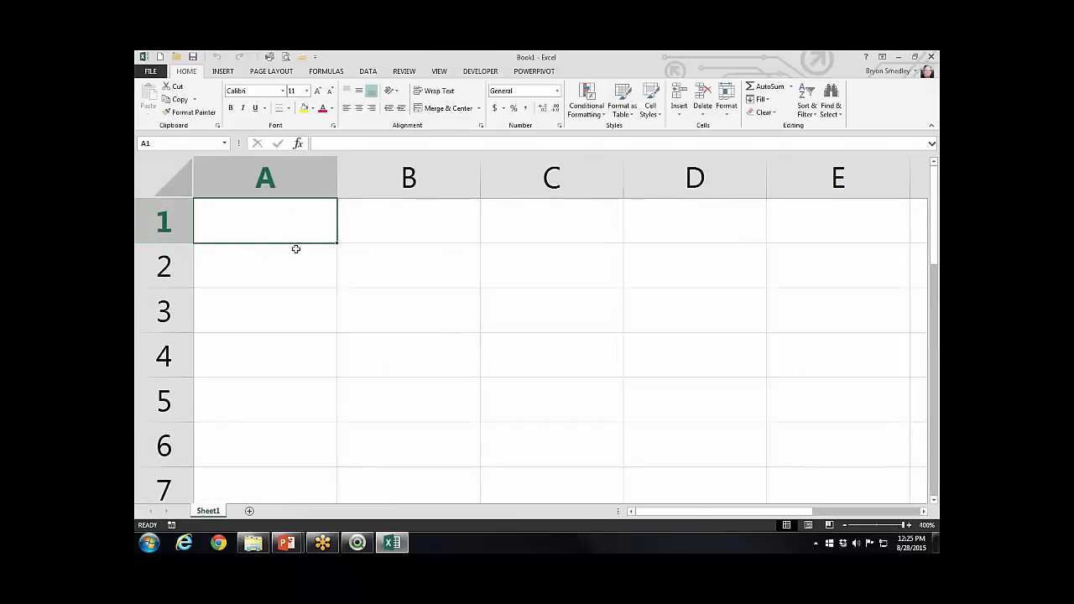
key("F2")
type("=randb")
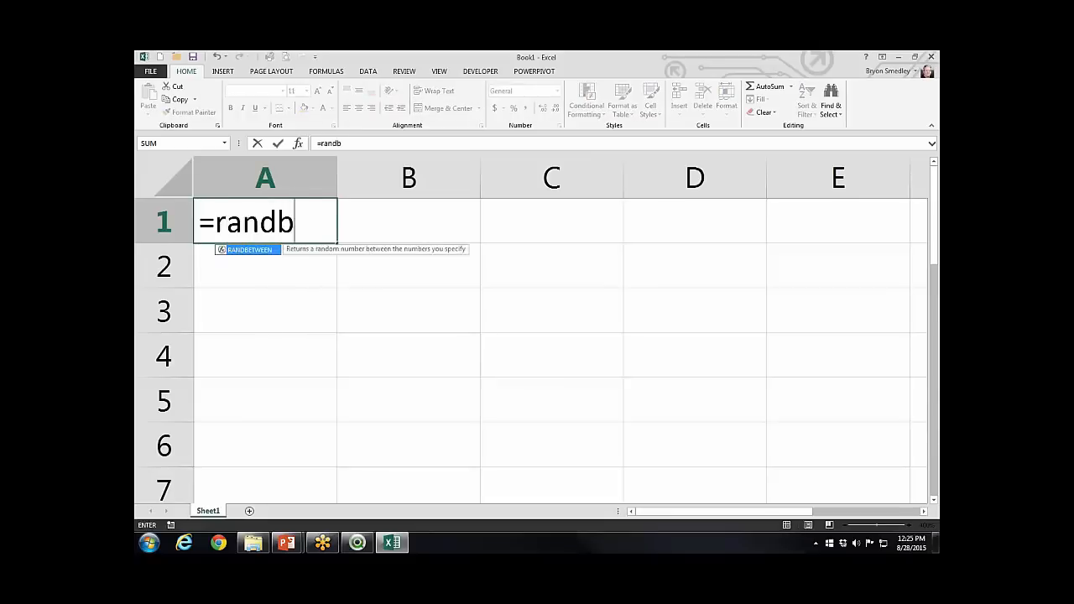
key("Tab")
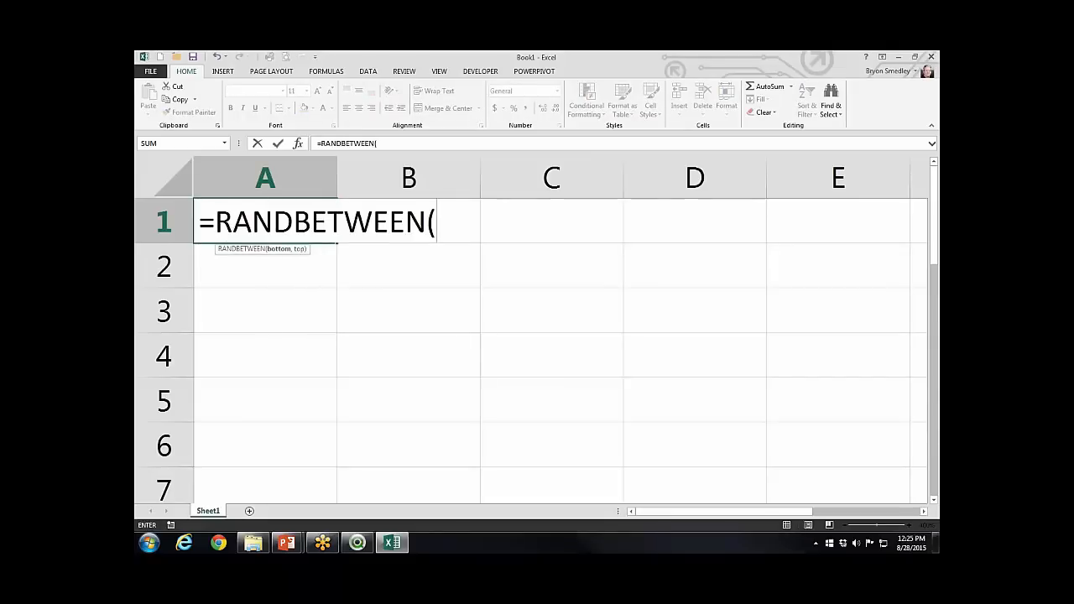
type("2,11)")
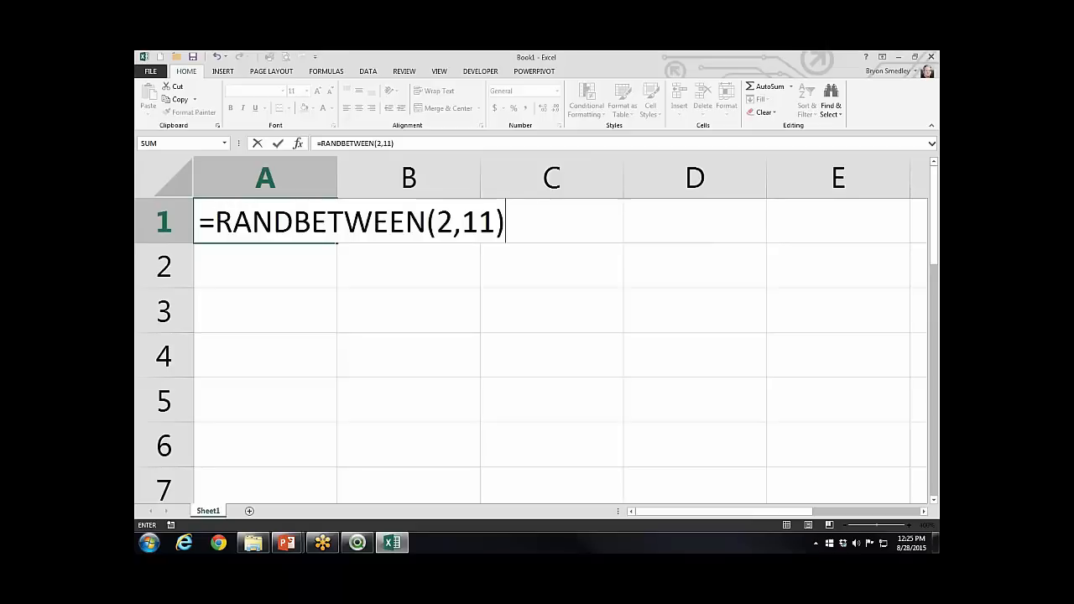
key("Return")
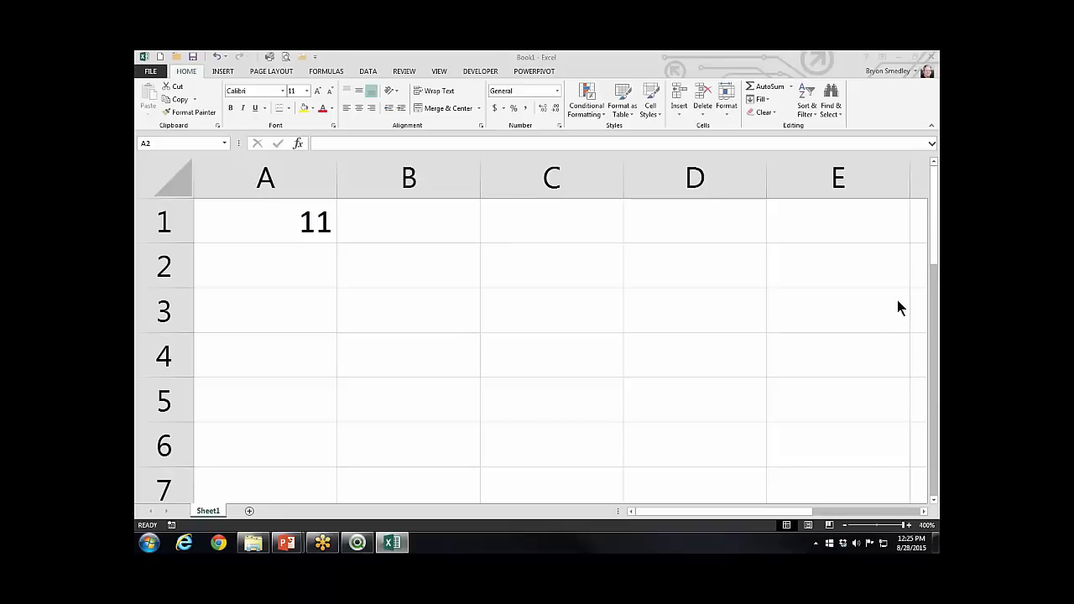
left_click(931, 56)
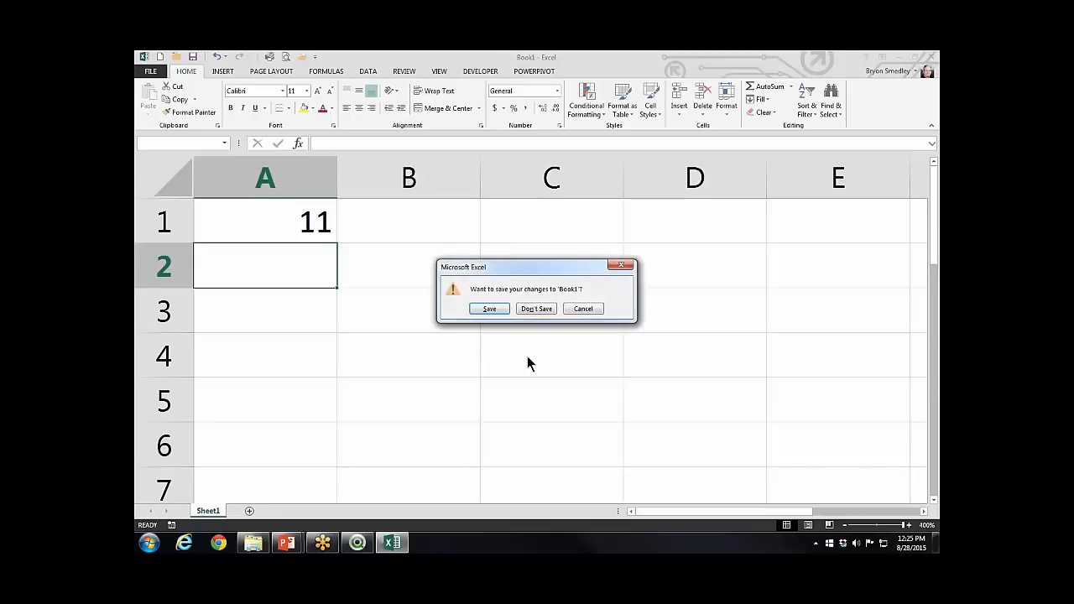
left_click(536, 309)
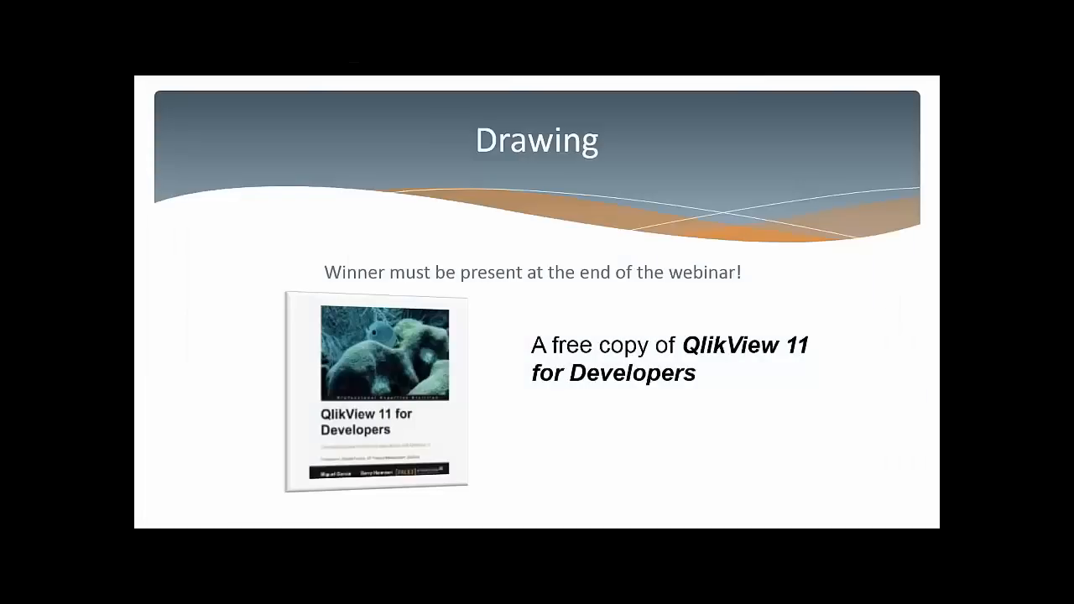